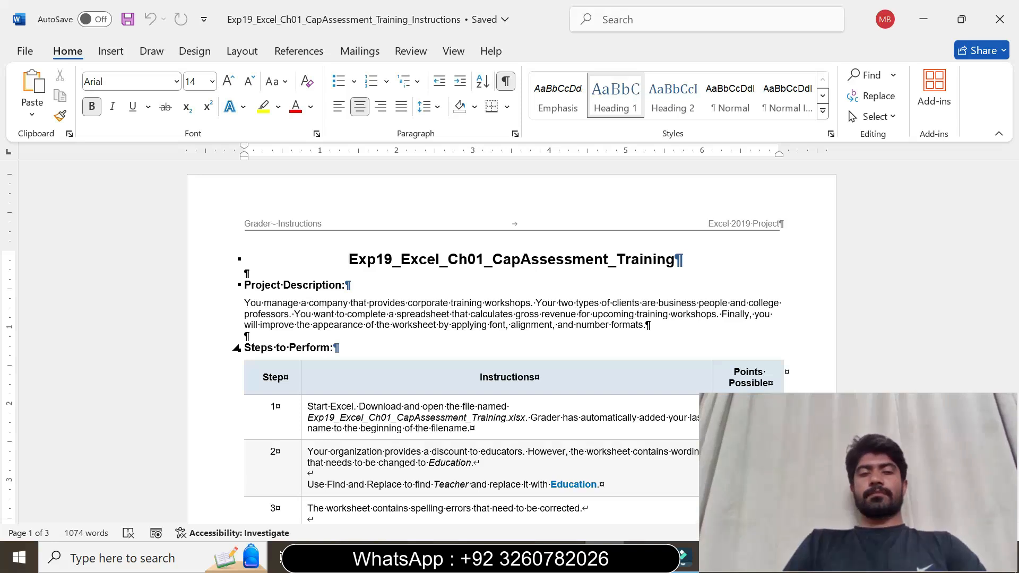
Enlarge the step 1 instruction in the table to 14 pt and highlight it in yellow.
{"action": "left_click_drag", "start_coordinate": [349, 259], "coordinate": [563, 249]}
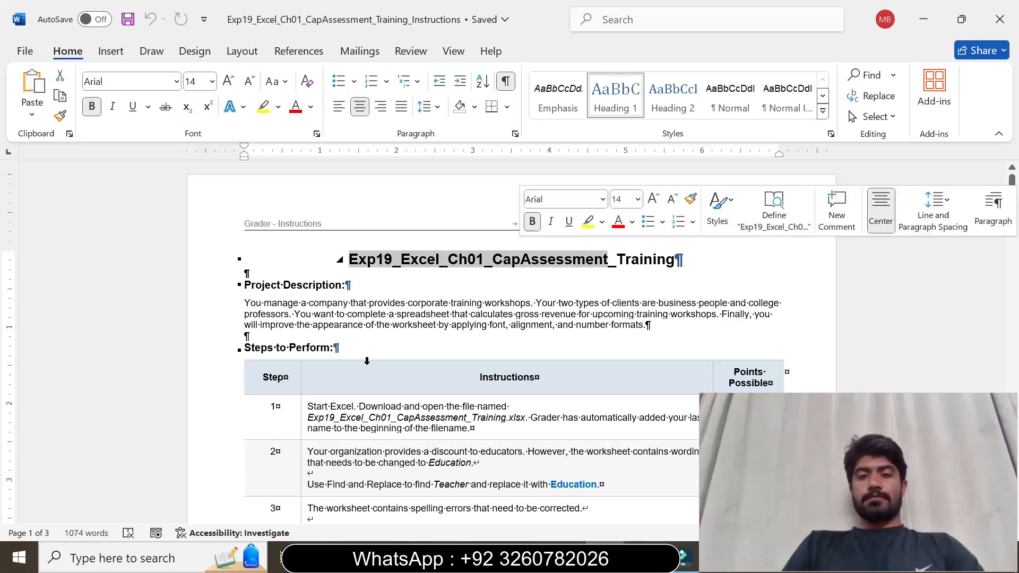
{"action": "left_click", "coordinate": [304, 428]}
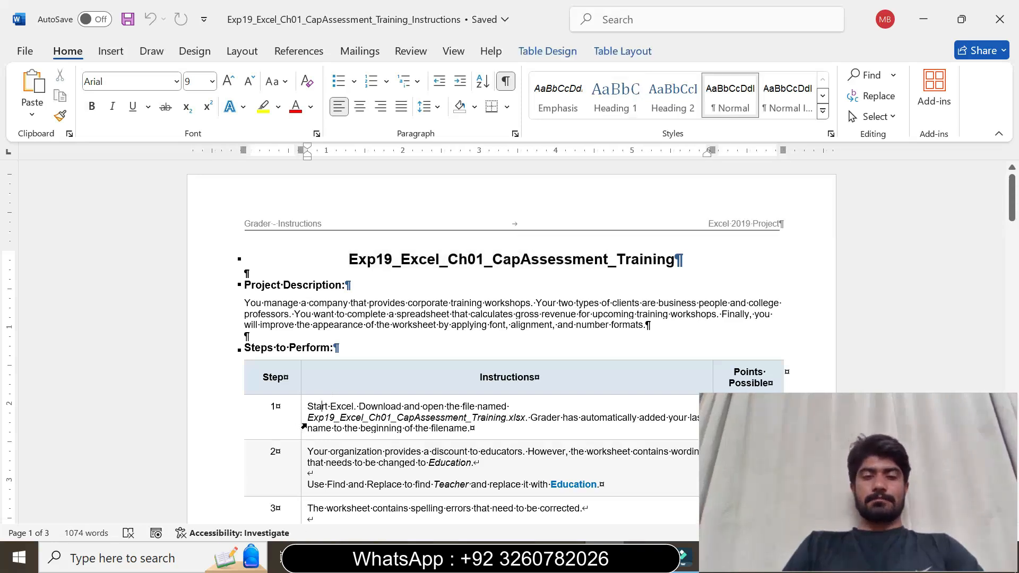
{"action": "left_click", "coordinate": [304, 426]}
{"action": "left_click", "coordinate": [400, 374]}
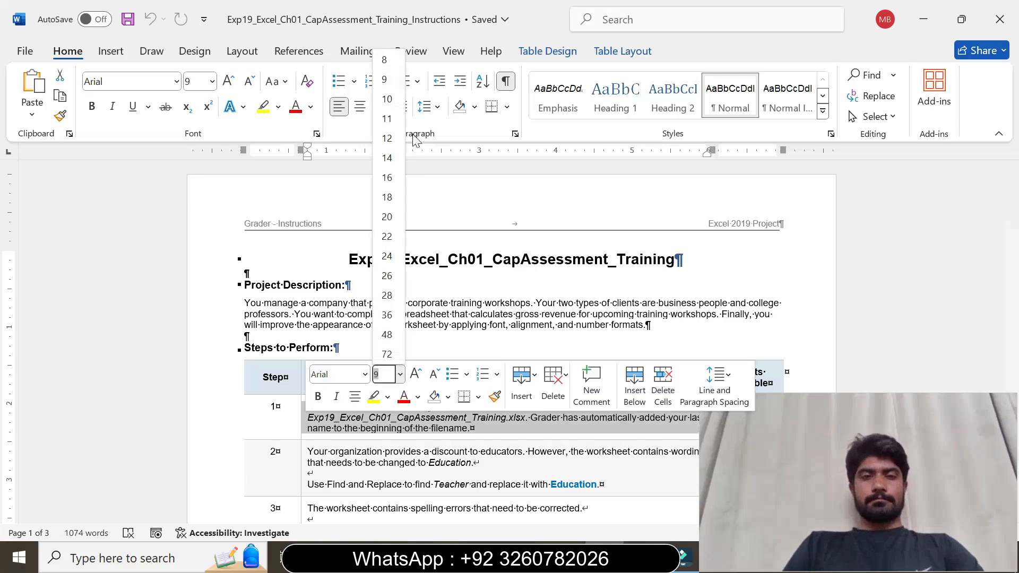
{"action": "left_click", "coordinate": [387, 158]}
{"action": "left_click", "coordinate": [263, 106]}
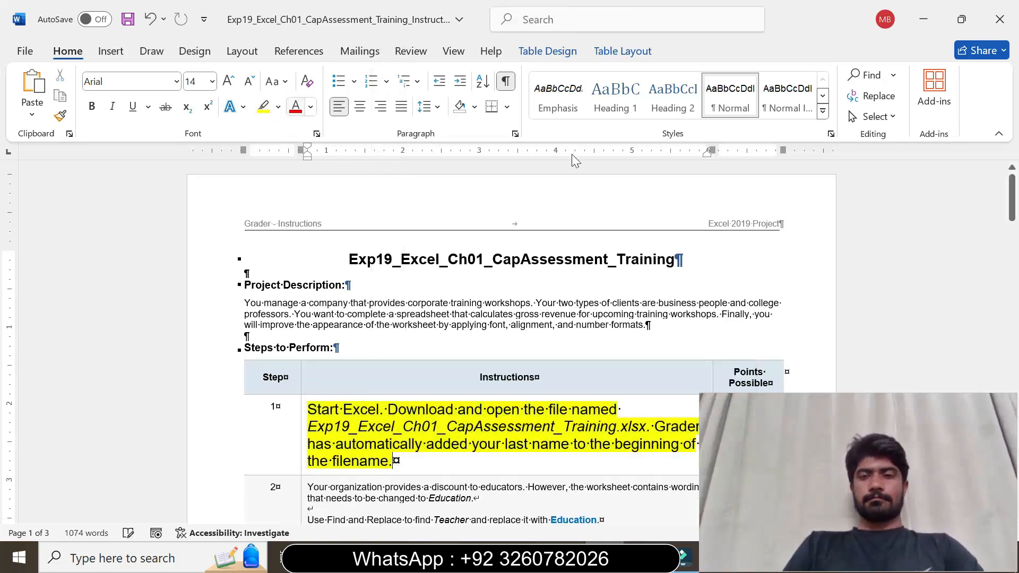
Review the step 1 instruction about starting Excel and opening Exp19_Excel_Ch01_CapAssessment_Training.xlsx.
{"action": "left_click_drag", "start_coordinate": [1012, 211], "coordinate": [1014, 233]}
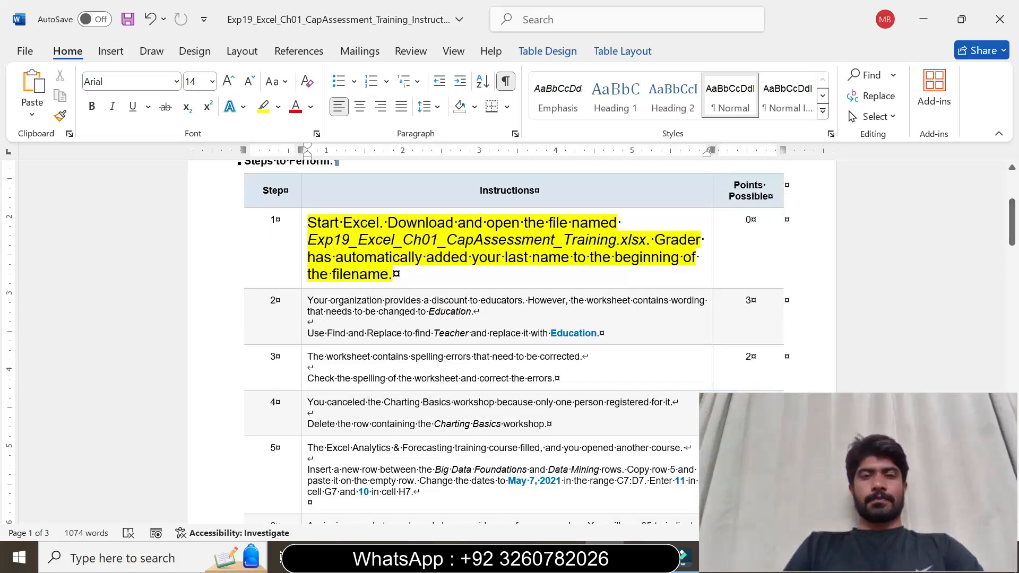
{"action": "left_click_drag", "start_coordinate": [318, 226], "coordinate": [380, 230]}
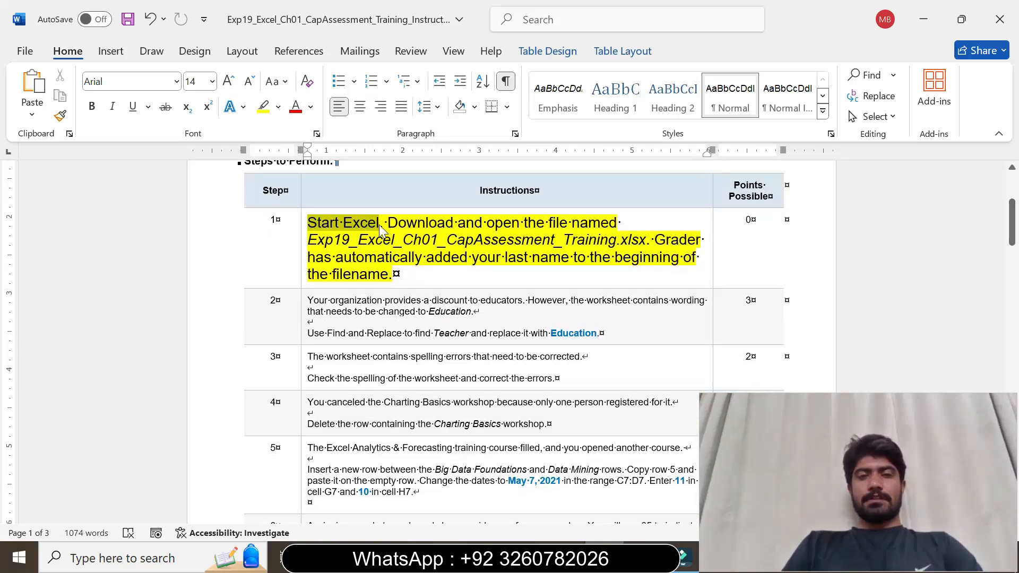
{"action": "left_click", "coordinate": [395, 240]}
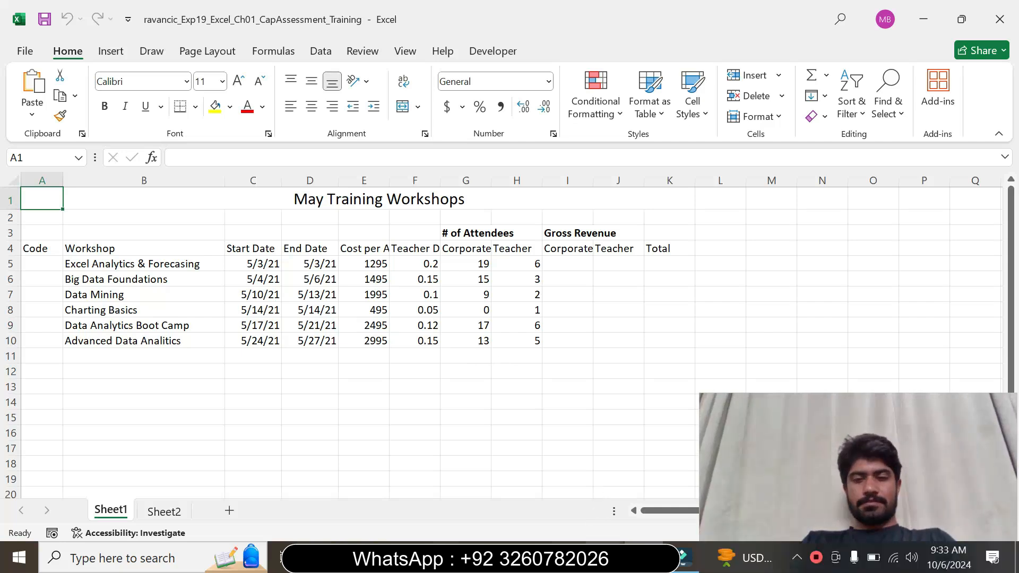
Switch back to the Word instructions and reset the step 1 text to 9 pt with no highlight.
{"action": "left_click", "coordinate": [605, 558]}
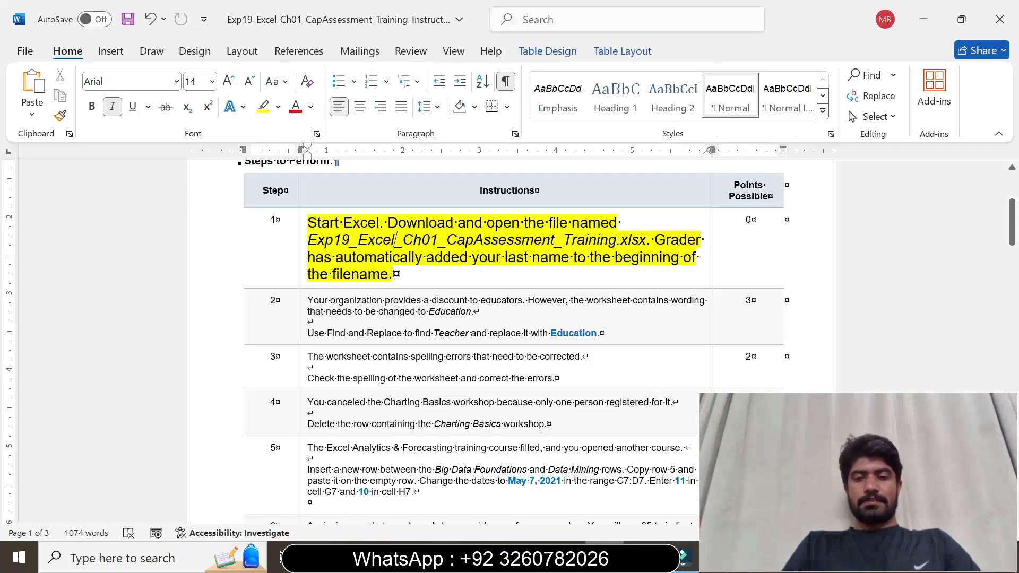
{"action": "left_click", "coordinate": [302, 280]}
{"action": "left_click", "coordinate": [397, 227]}
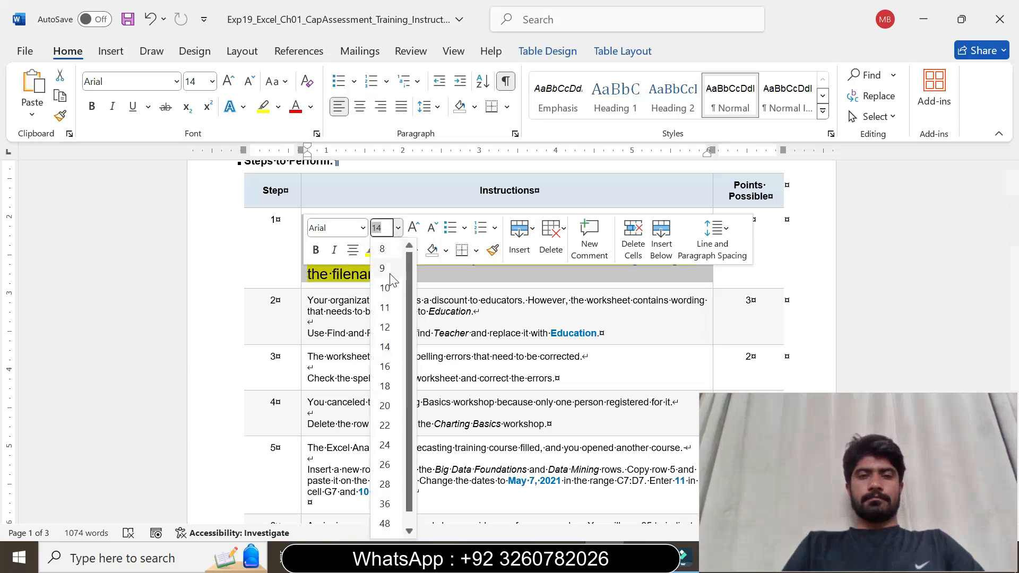
{"action": "left_click", "coordinate": [390, 273]}
{"action": "left_click", "coordinate": [388, 255]}
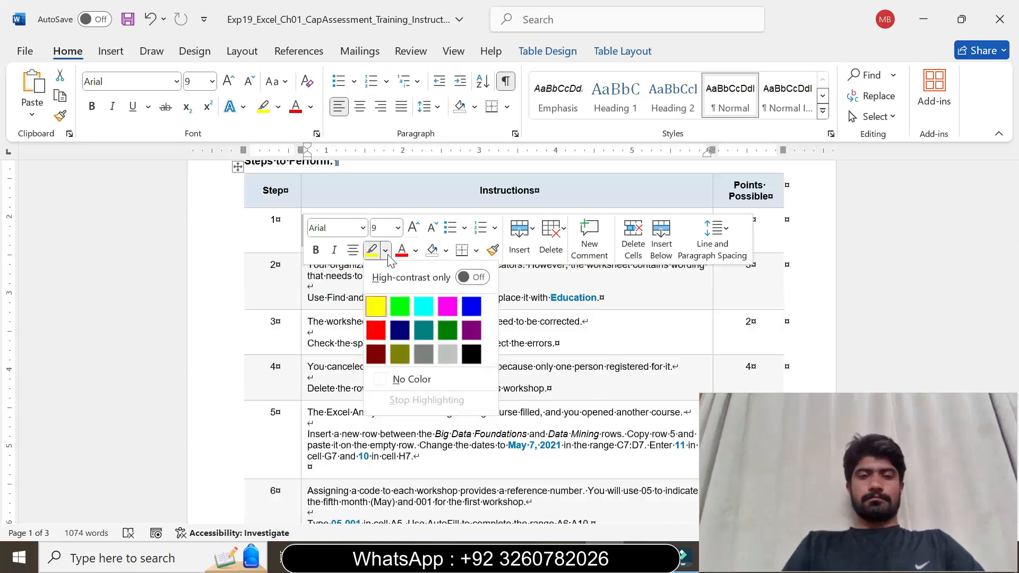
{"action": "left_click", "coordinate": [403, 379]}
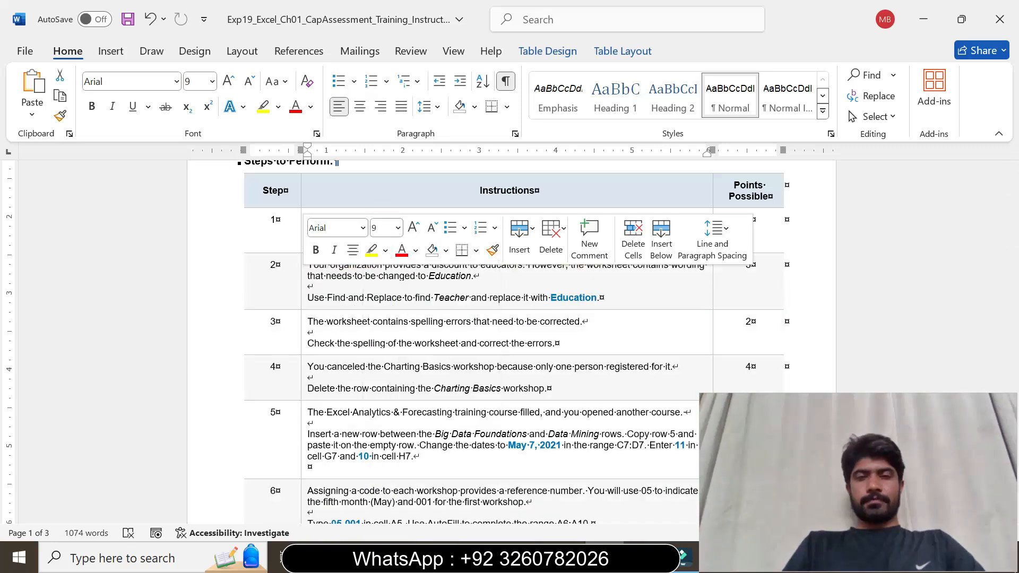
Enlarge the step 2 instruction in the table to 12 pt and highlight it in yellow.
{"action": "left_click", "coordinate": [300, 285]}
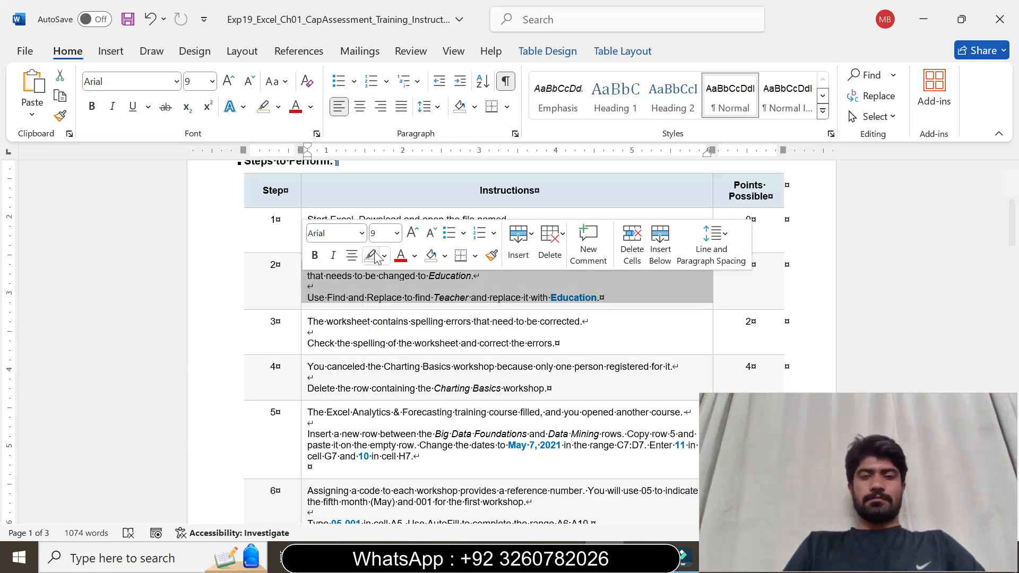
{"action": "left_click", "coordinate": [397, 235]}
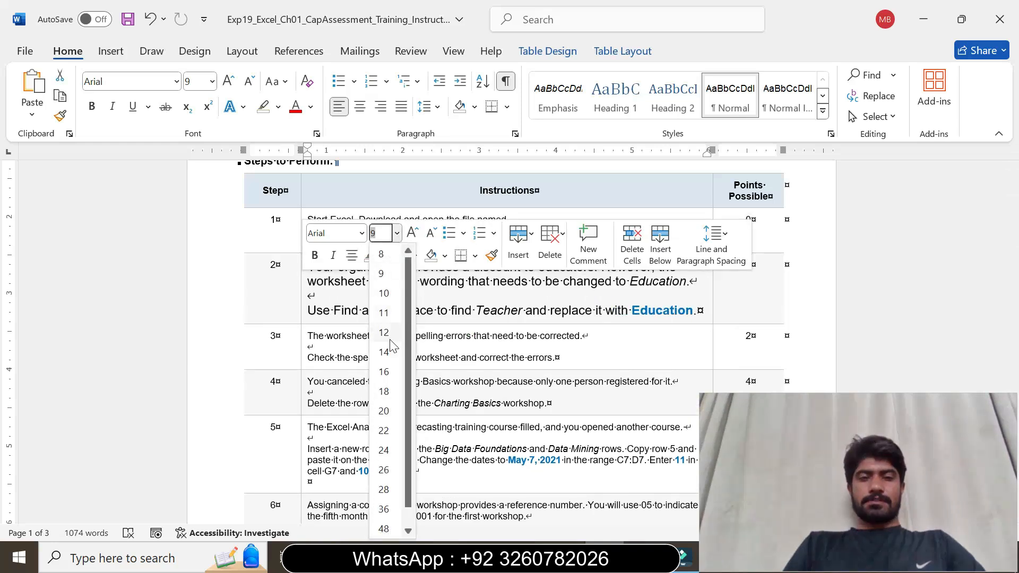
{"action": "left_click", "coordinate": [386, 322]}
{"action": "left_click", "coordinate": [325, 316]}
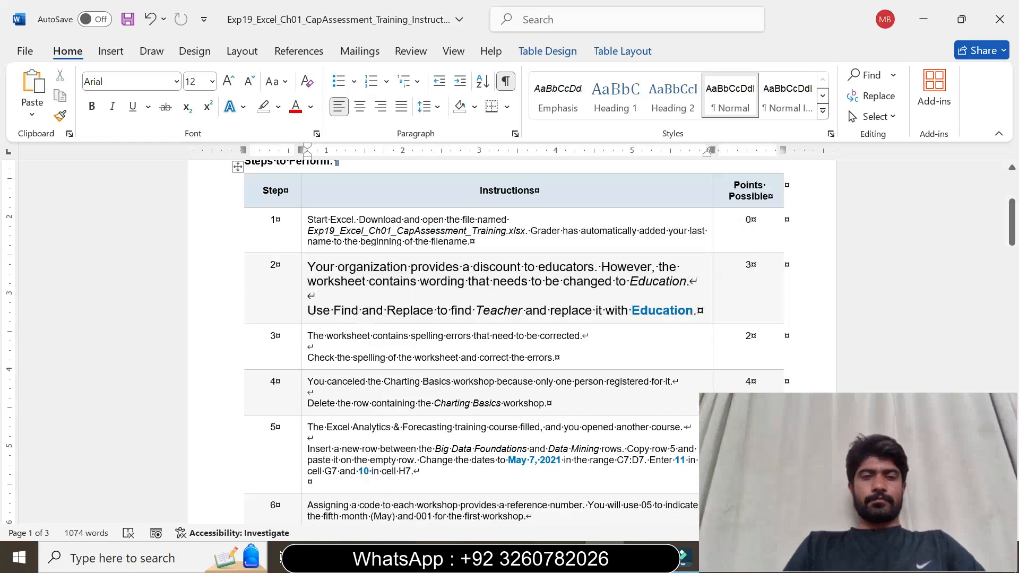
{"action": "left_click", "coordinate": [302, 270]}
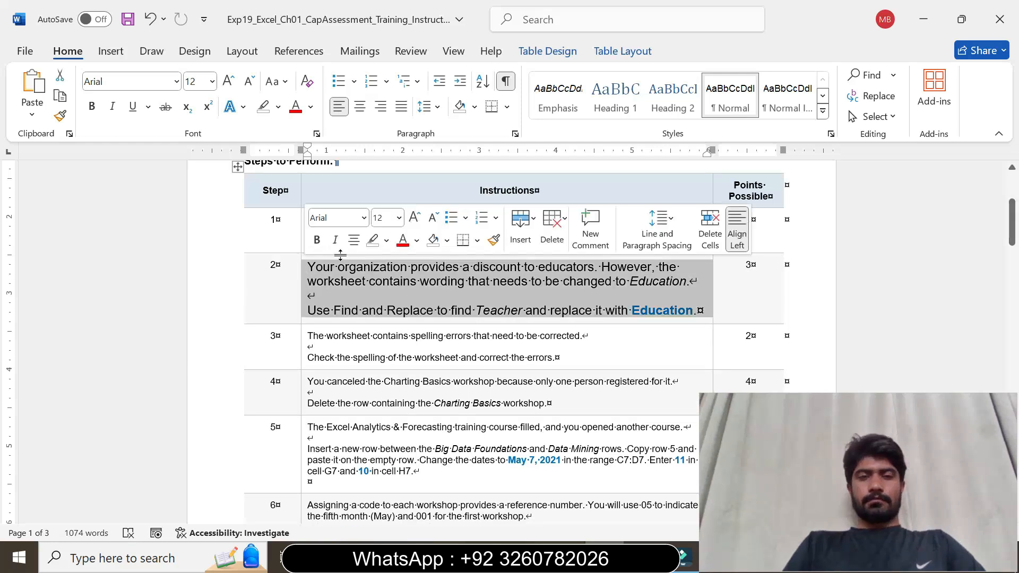
{"action": "left_click", "coordinate": [387, 241]}
{"action": "left_click", "coordinate": [380, 296]}
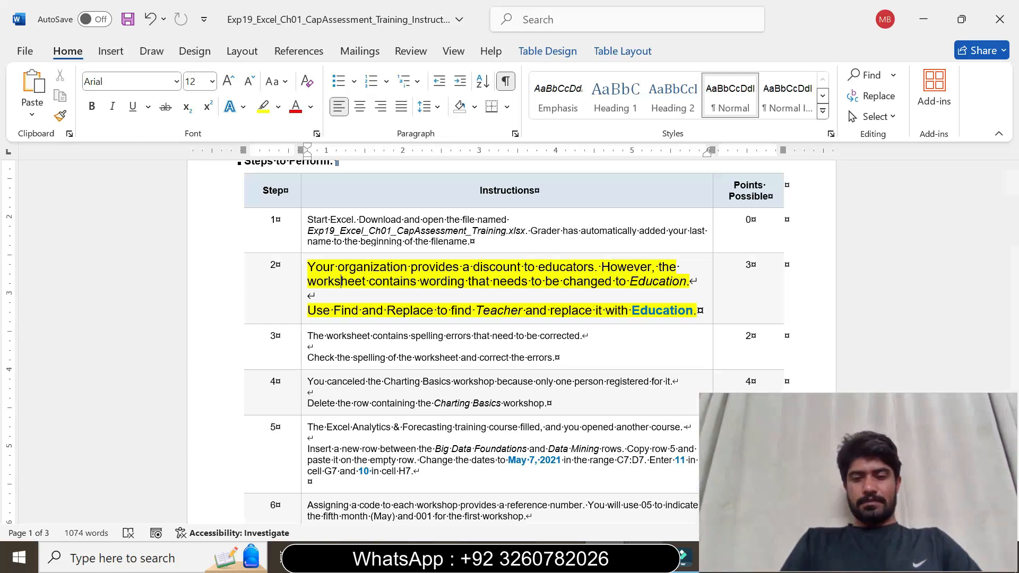
Switch to the Excel workbook, open Find and Replace, and enter Teacher, copied from the Word instructions, as the search term.
{"action": "left_click", "coordinate": [644, 556]}
{"action": "left_click", "coordinate": [255, 293]}
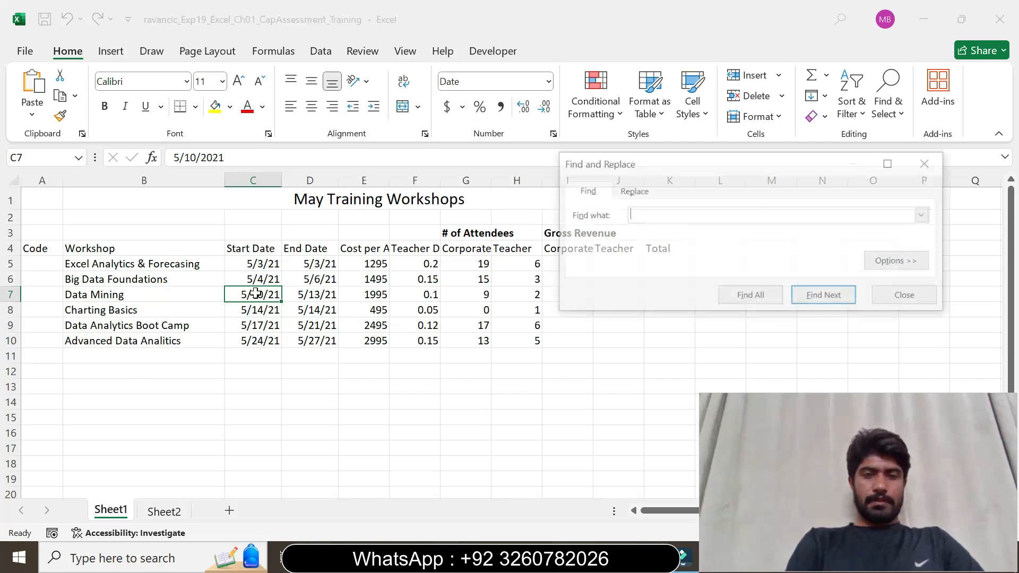
{"action": "key", "text": "ctrl+f"}
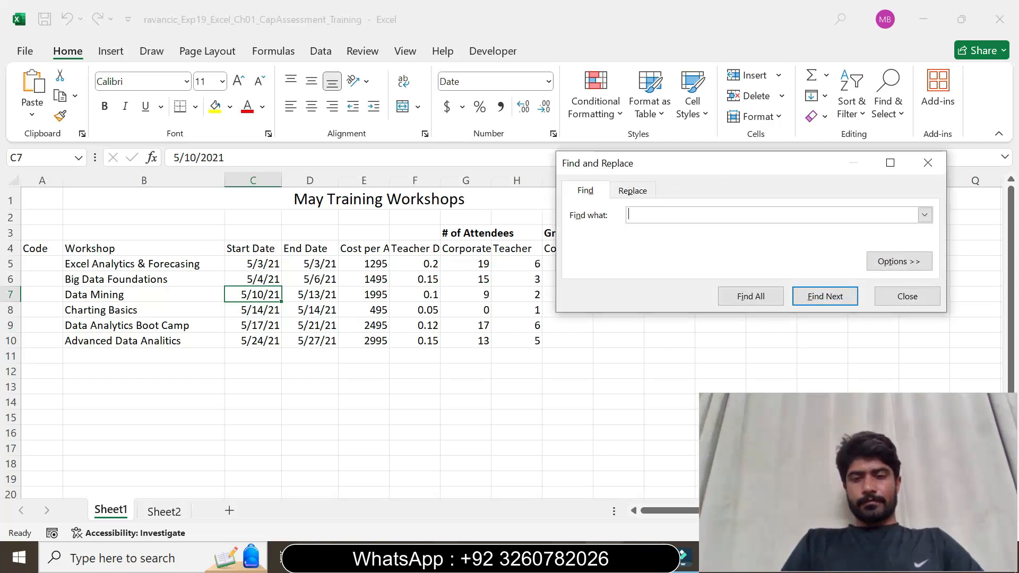
{"action": "left_click", "coordinate": [605, 556]}
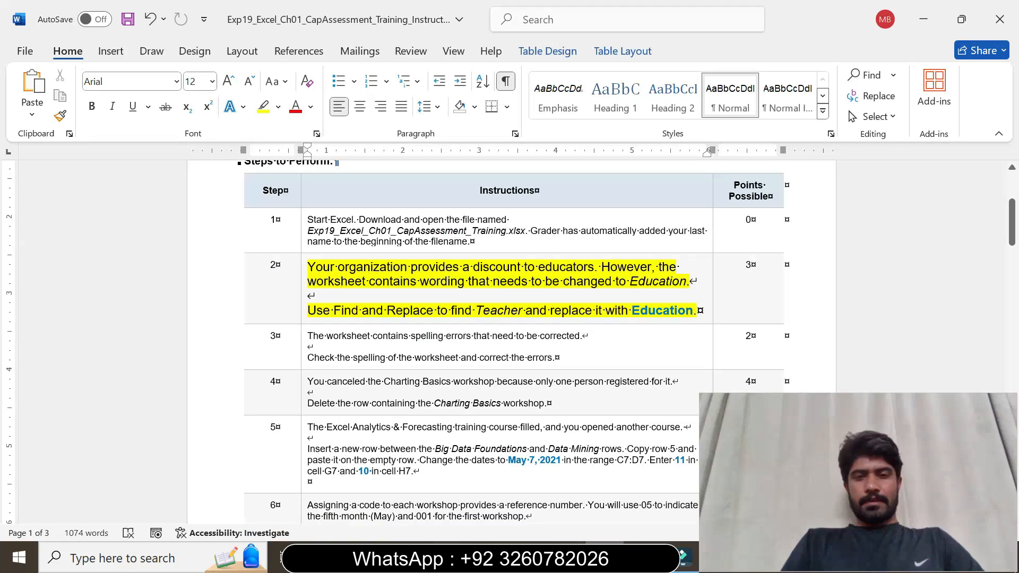
{"action": "left_click_drag", "start_coordinate": [475, 311], "coordinate": [523, 314]}
{"action": "key", "text": "ctrl+c"}
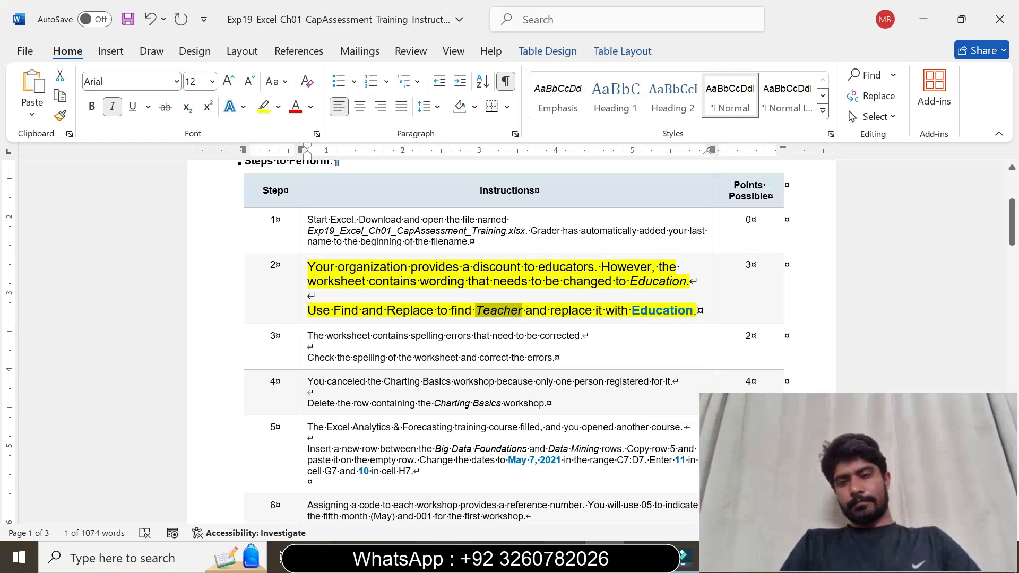
{"action": "left_click", "coordinate": [643, 555]}
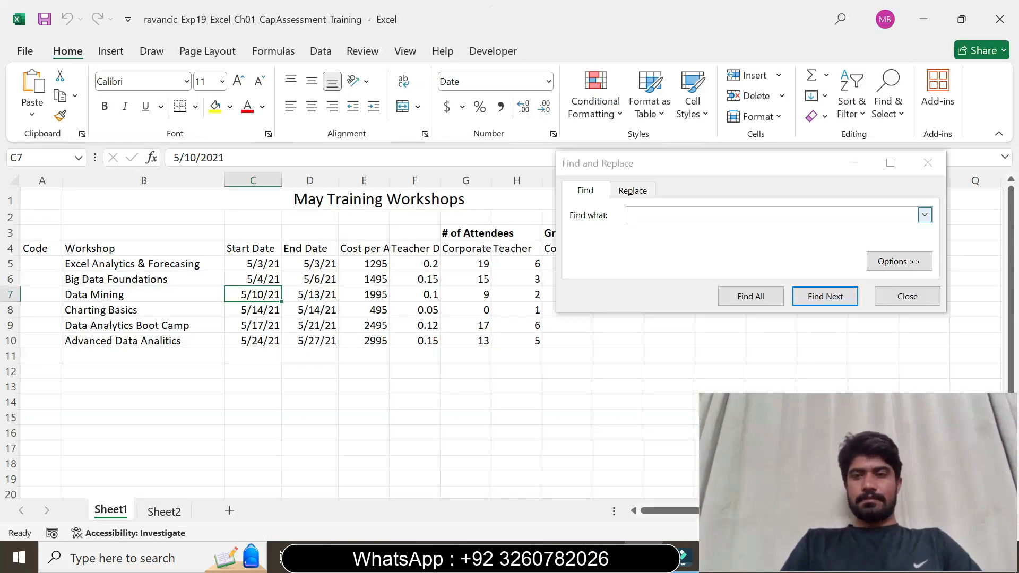
{"action": "left_click", "coordinate": [685, 215]}
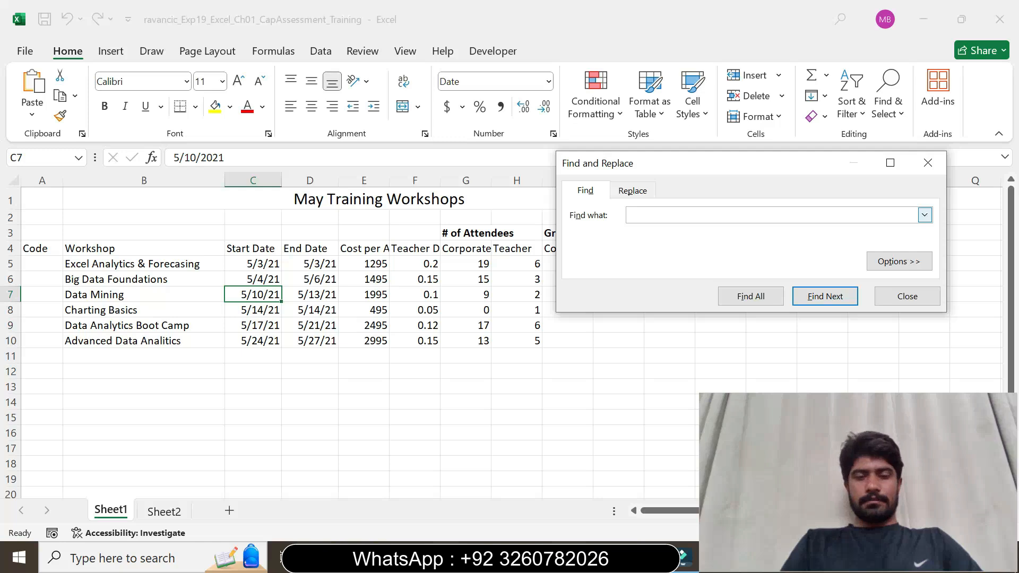
{"action": "key", "text": "ctrl+v"}
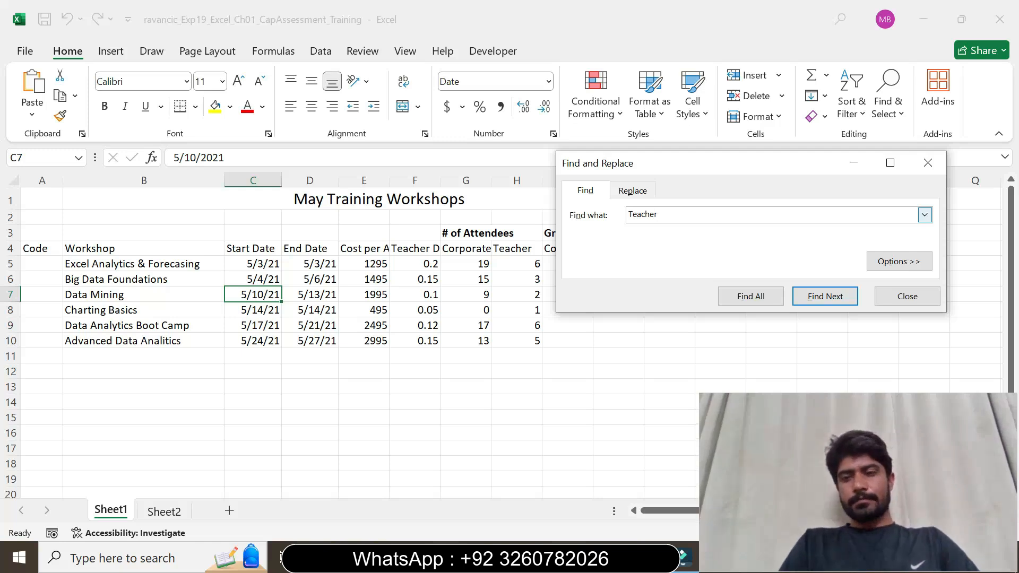
Copy Education from the Word instructions and replace every Teacher with it in the Excel worksheet, then close Find and Replace.
{"action": "left_click", "coordinate": [604, 557]}
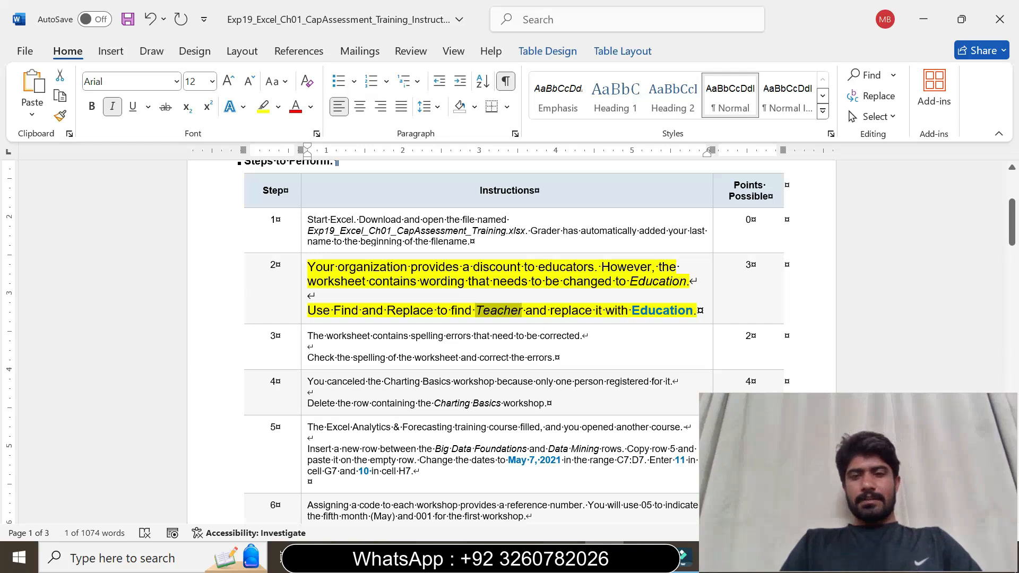
{"action": "left_click_drag", "start_coordinate": [632, 311], "coordinate": [693, 310]}
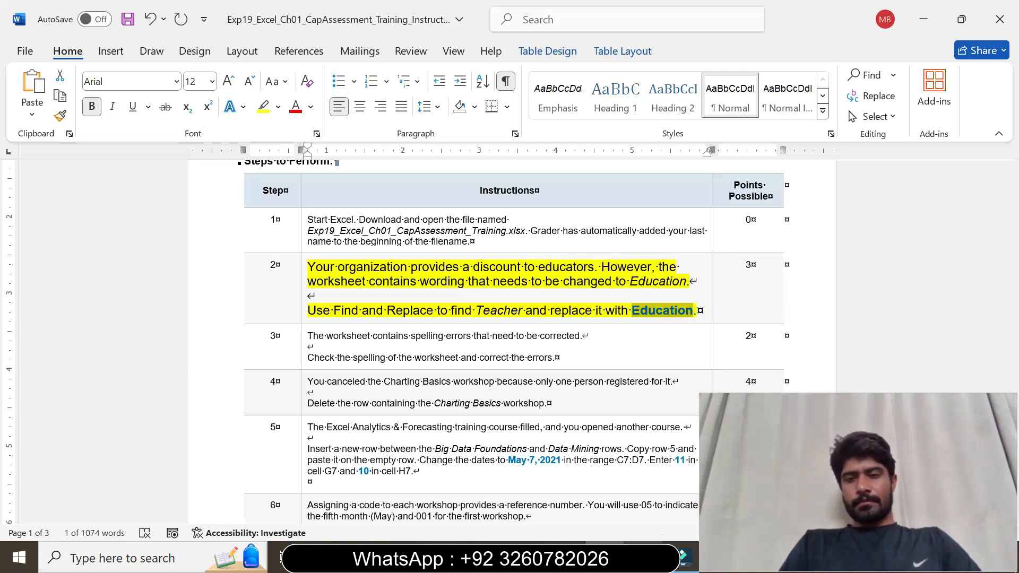
{"action": "left_click", "coordinate": [644, 557]}
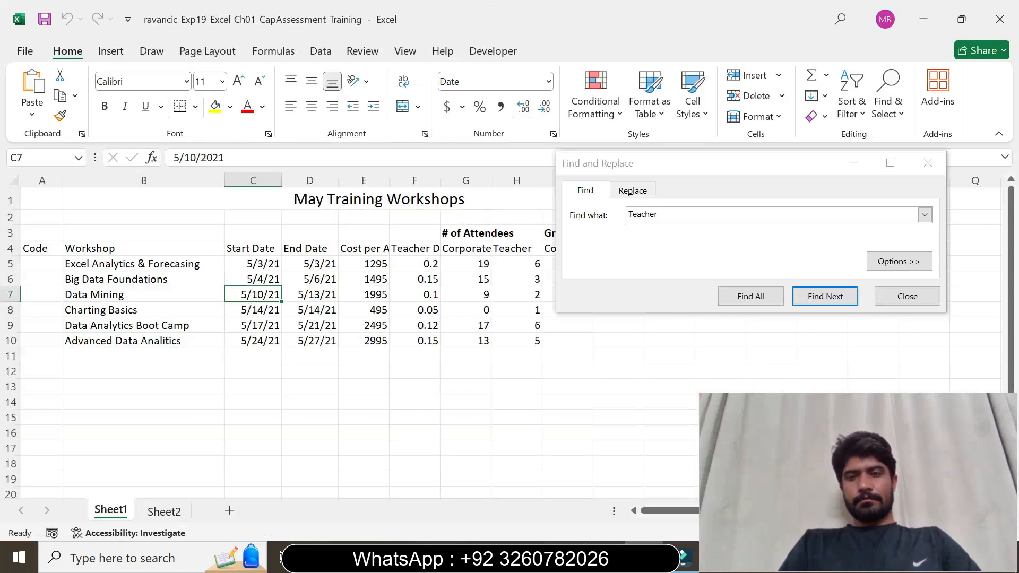
{"action": "left_click", "coordinate": [632, 193]}
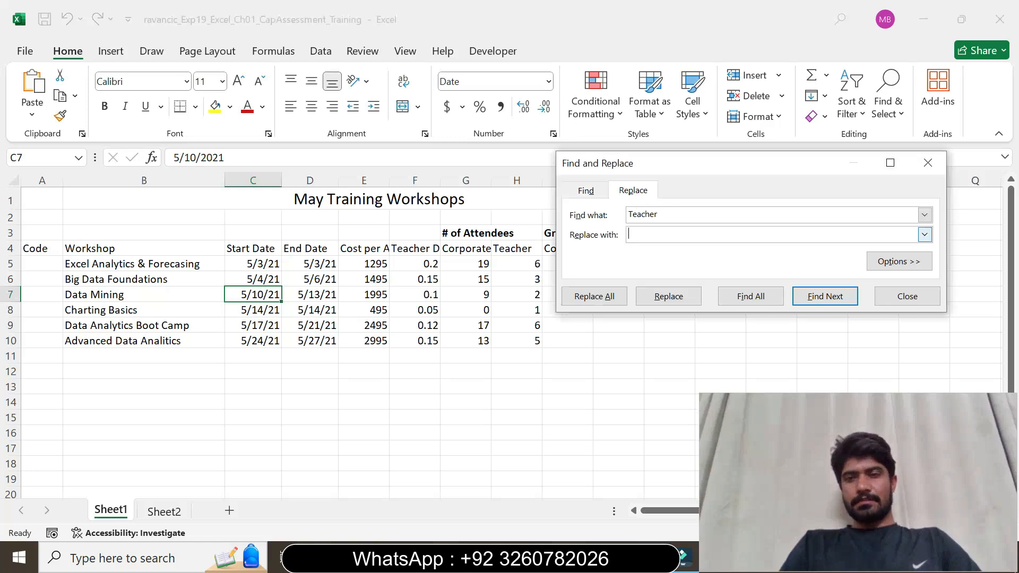
{"action": "key", "text": "ctrl+v"}
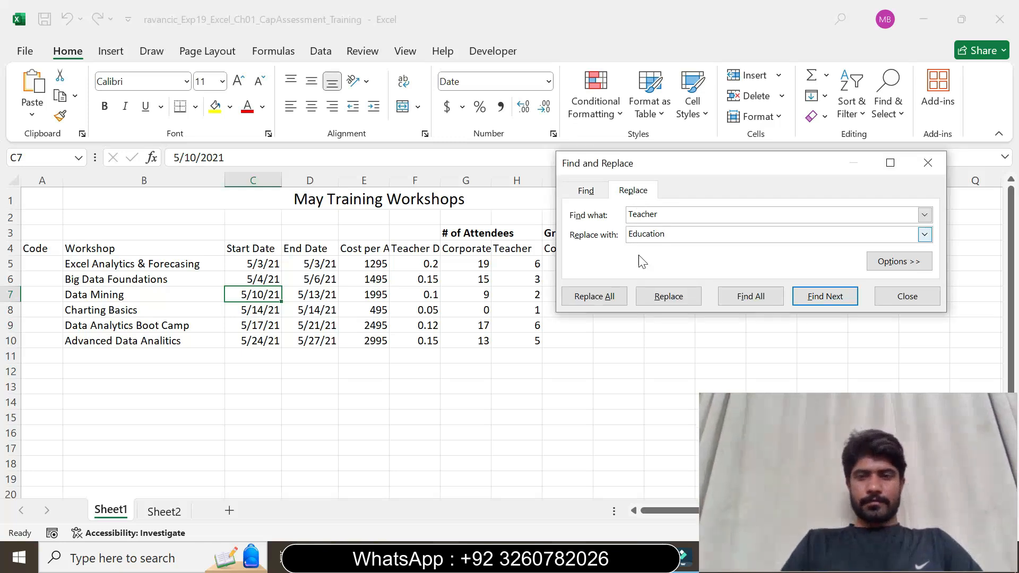
{"action": "left_click", "coordinate": [606, 298]}
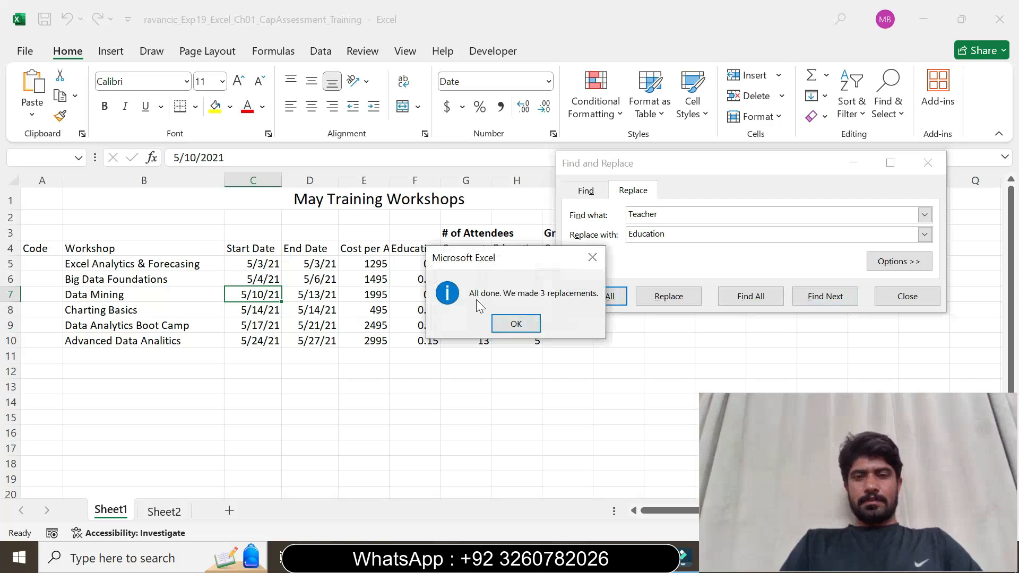
{"action": "left_click", "coordinate": [538, 322]}
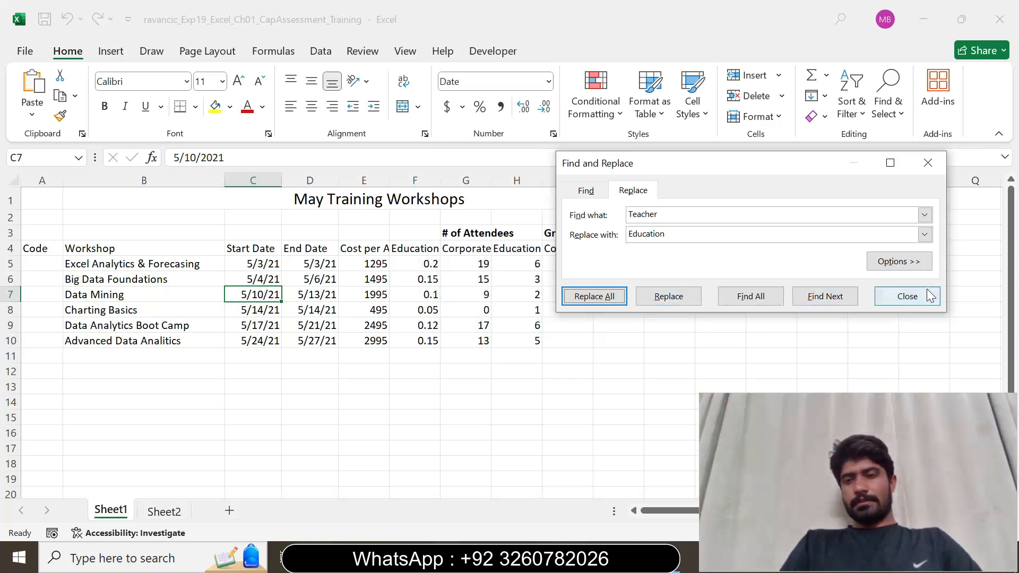
{"action": "left_click", "coordinate": [923, 295]}
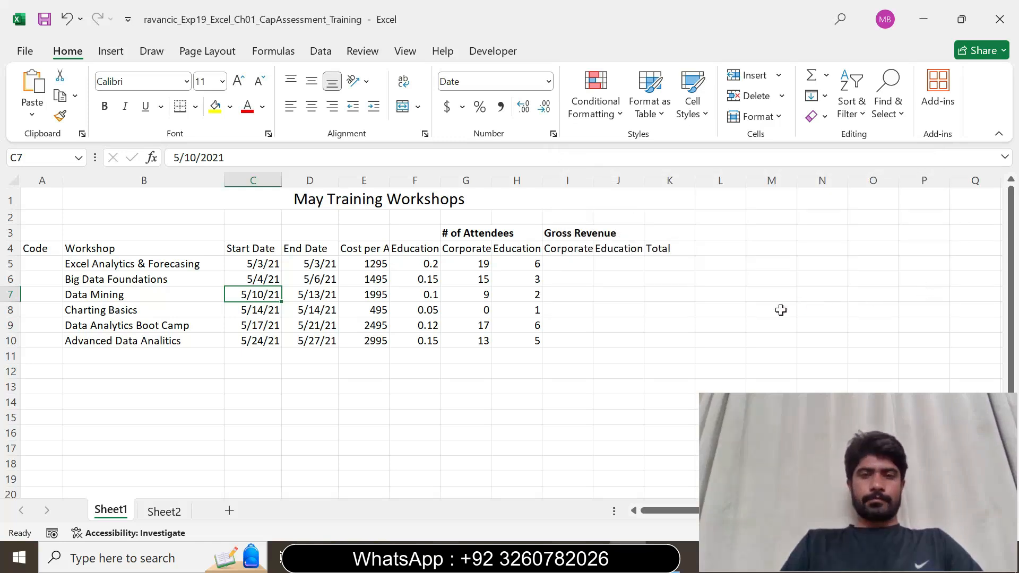
Switch to the Word instructions and reset the step 2 text to 9 pt with no highlight.
{"action": "left_click", "coordinate": [591, 558]}
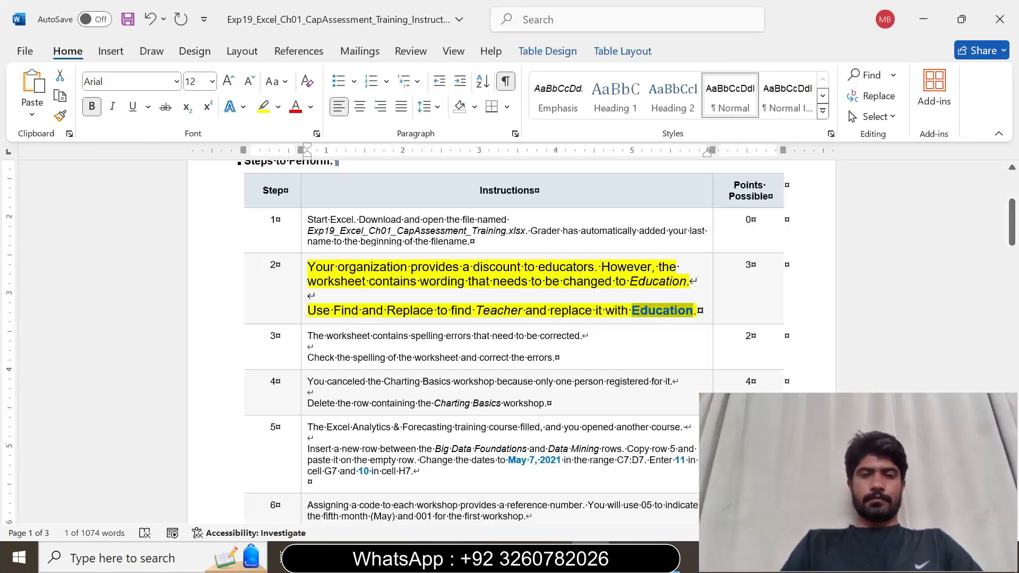
{"action": "left_click", "coordinate": [301, 315]}
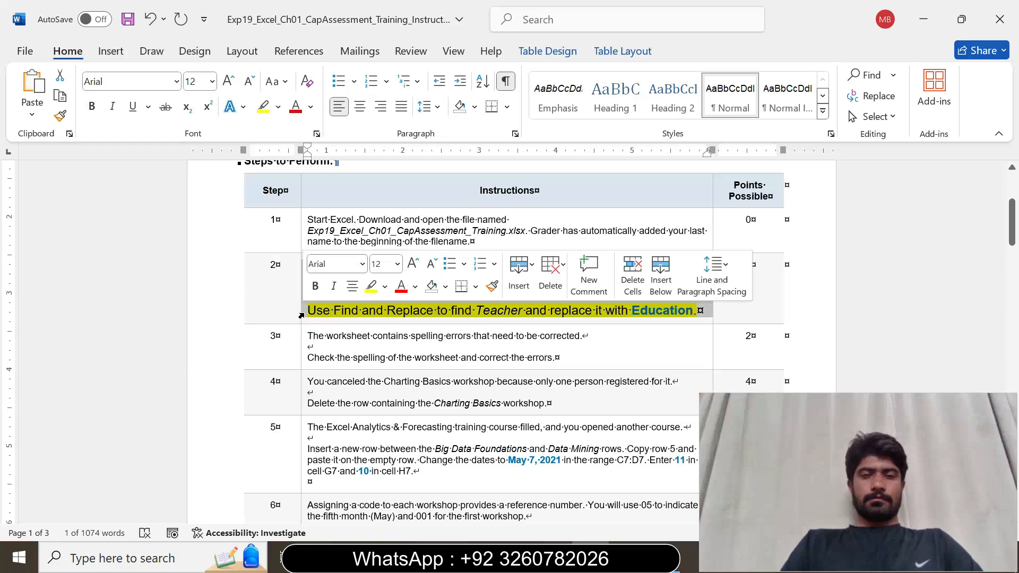
{"action": "left_click", "coordinate": [398, 264]}
{"action": "left_click", "coordinate": [381, 304]}
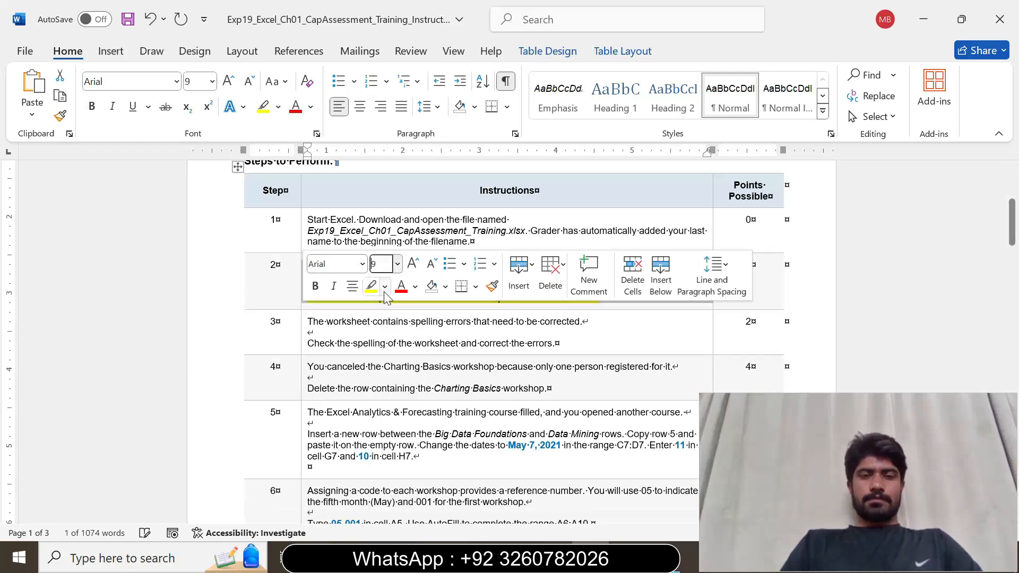
{"action": "left_click", "coordinate": [384, 286]}
{"action": "left_click", "coordinate": [399, 415]}
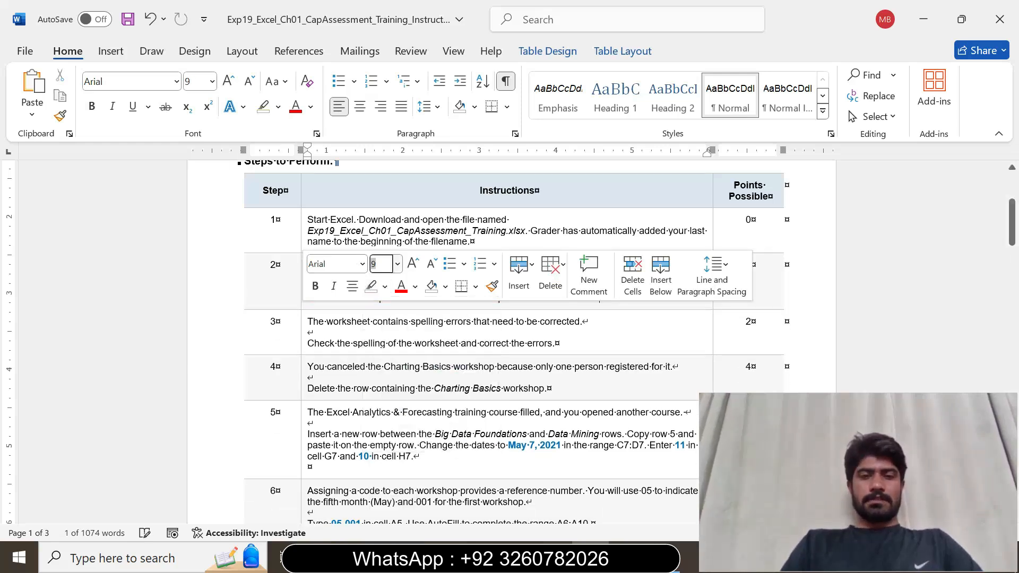
Enlarge the step 3 spelling instruction in the table to 12 pt and highlight it in yellow.
{"action": "left_click", "coordinate": [300, 331]}
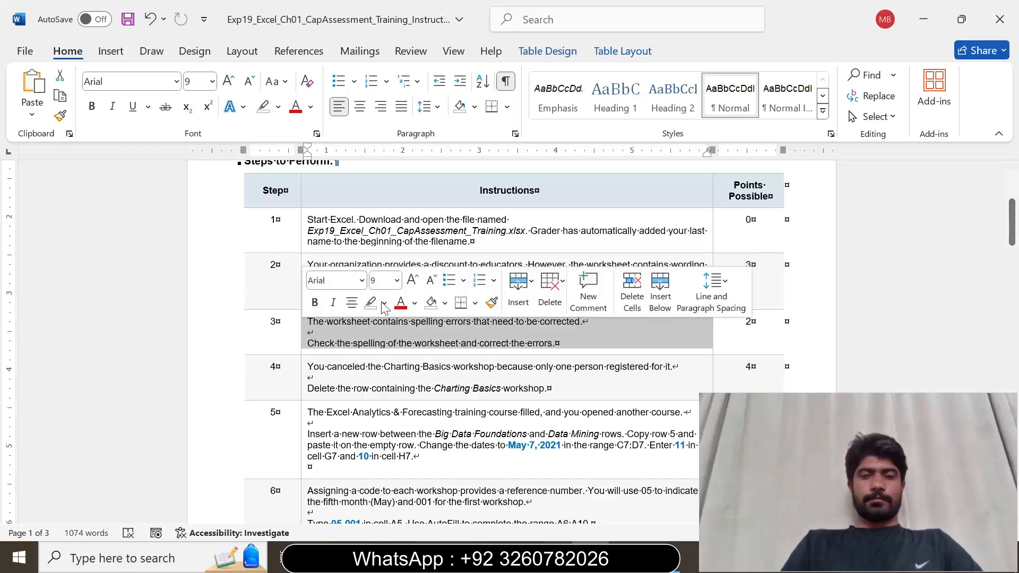
{"action": "left_click", "coordinate": [397, 281]}
{"action": "left_click", "coordinate": [383, 90]}
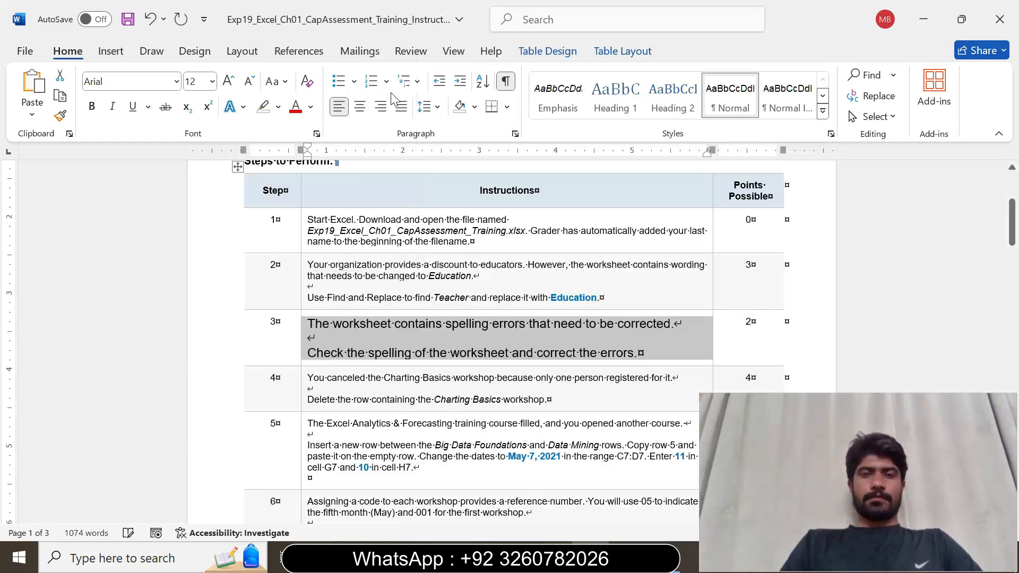
{"action": "left_click", "coordinate": [279, 106]}
{"action": "left_click", "coordinate": [267, 162]}
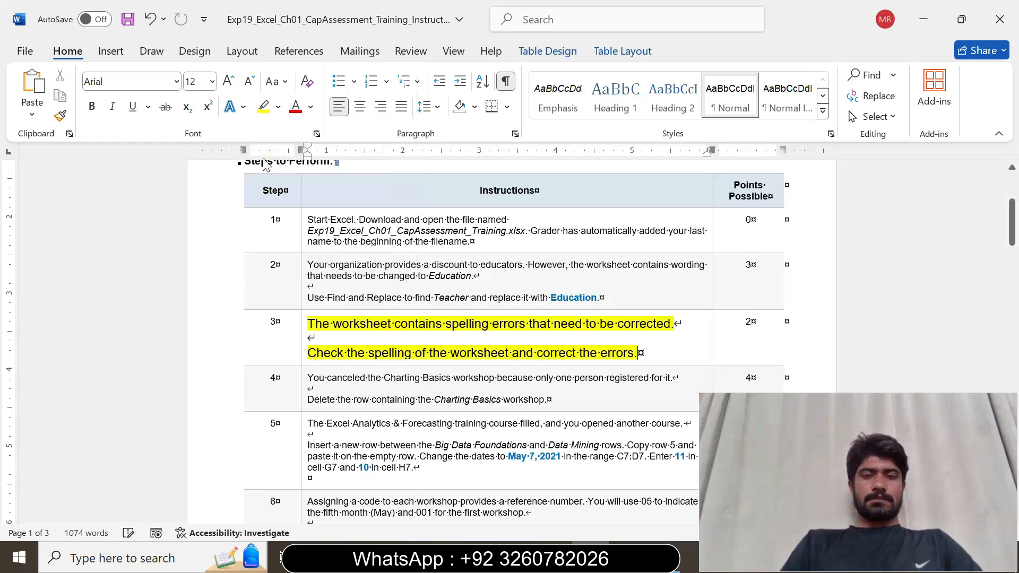
Select the step 3 sentence about checking the worksheet's spelling and correcting the errors to read it through.
{"action": "left_click_drag", "start_coordinate": [1013, 229], "coordinate": [1014, 243]}
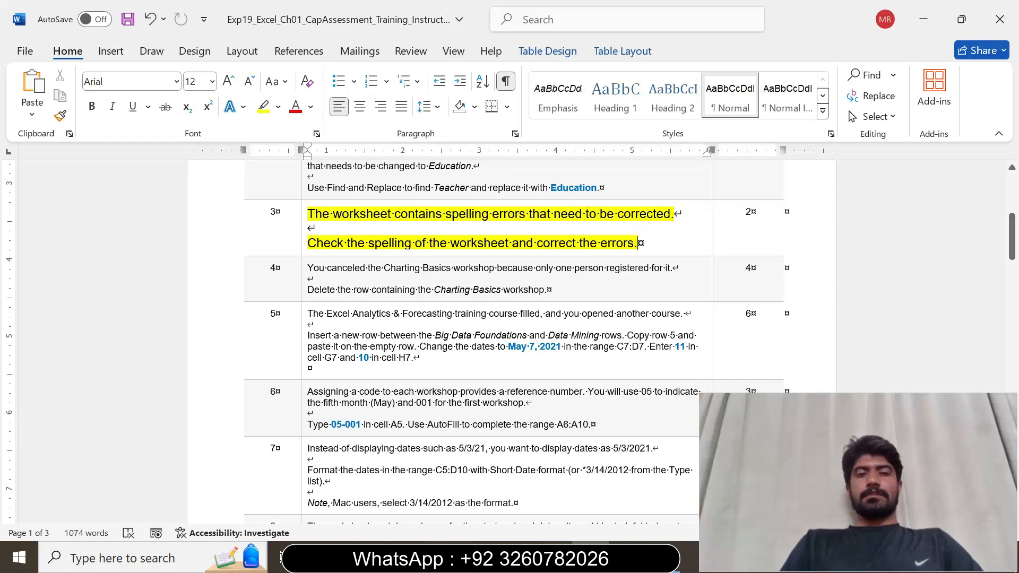
{"action": "key", "text": "Home"}
{"action": "key", "text": "shift+Right"}
{"action": "key", "text": "shift+Right"}
{"action": "key", "text": "shift+Right"}
{"action": "key", "text": "shift+Right"}
{"action": "key", "text": "shift+Right"}
{"action": "key", "text": "shift+Right"}
{"action": "key", "text": "shift+Right"}
{"action": "key", "text": "shift+Right"}
{"action": "key", "text": "shift+Right"}
{"action": "key", "text": "shift+Right"}
{"action": "key", "text": "shift+Right"}
{"action": "key", "text": "shift+Right"}
{"action": "key", "text": "shift+Right"}
{"action": "key", "text": "shift+Right"}
{"action": "key", "text": "shift+Right"}
{"action": "key", "text": "shift+Right"}
{"action": "key", "text": "shift+Right"}
{"action": "key", "text": "shift+Right"}
{"action": "key", "text": "shift+Right"}
{"action": "key", "text": "shift+Right"}
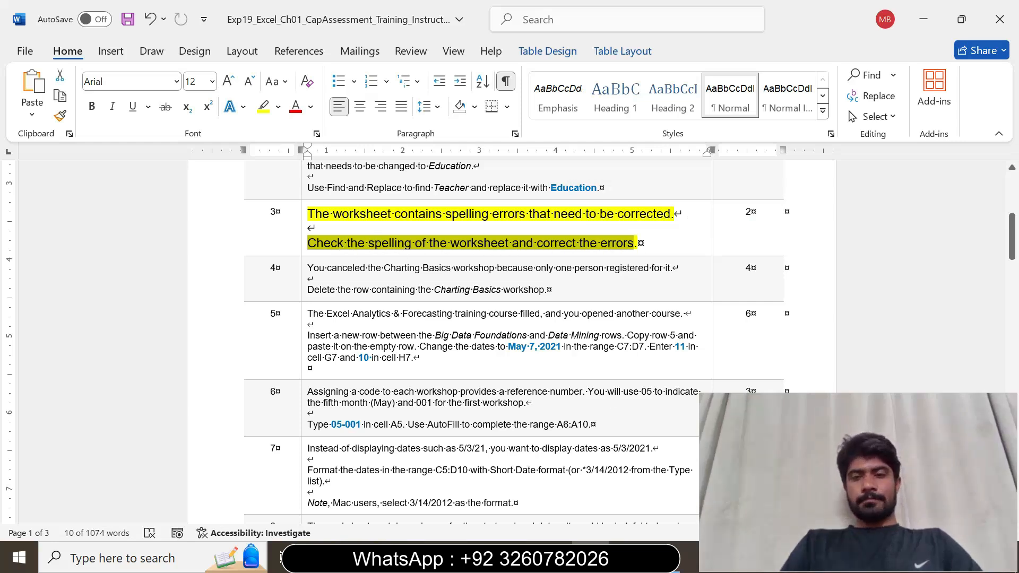
Switch to the Excel workbook and spell-check the whole sheet, changing all Analitics to Analytics and all Forecasing to Forecasting.
{"action": "left_click", "coordinate": [627, 558]}
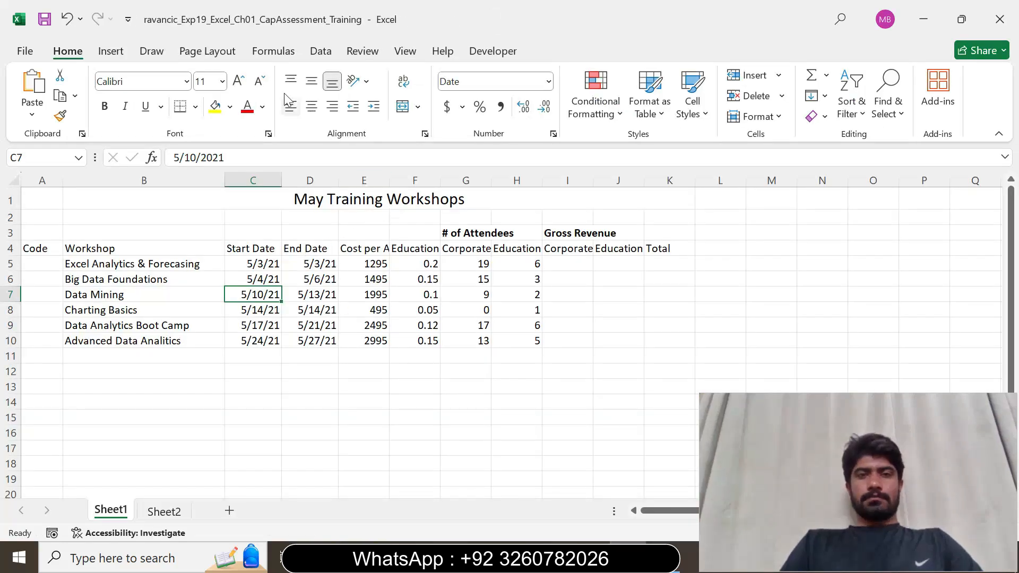
{"action": "left_click", "coordinate": [414, 56]}
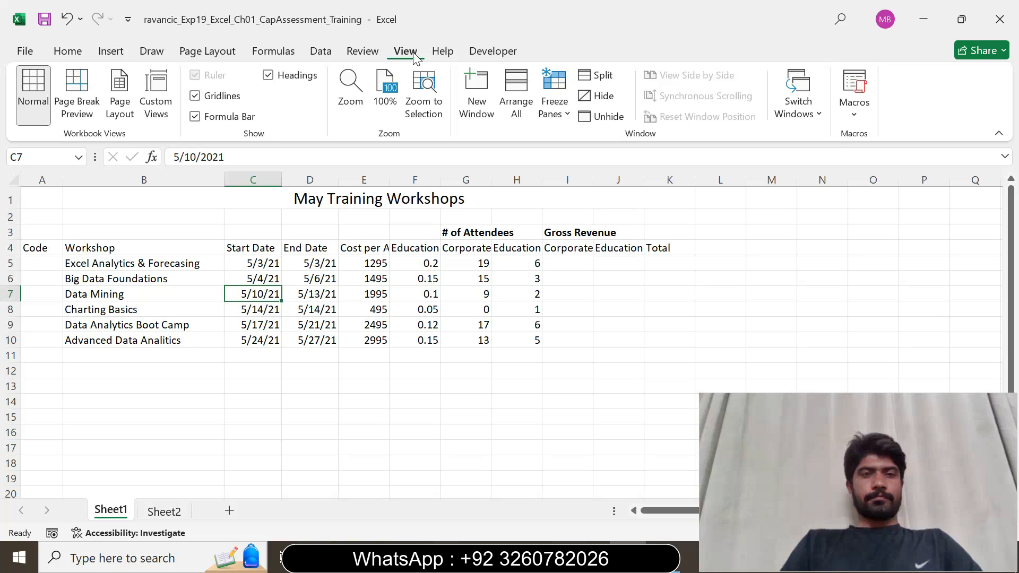
{"action": "left_click", "coordinate": [363, 51]}
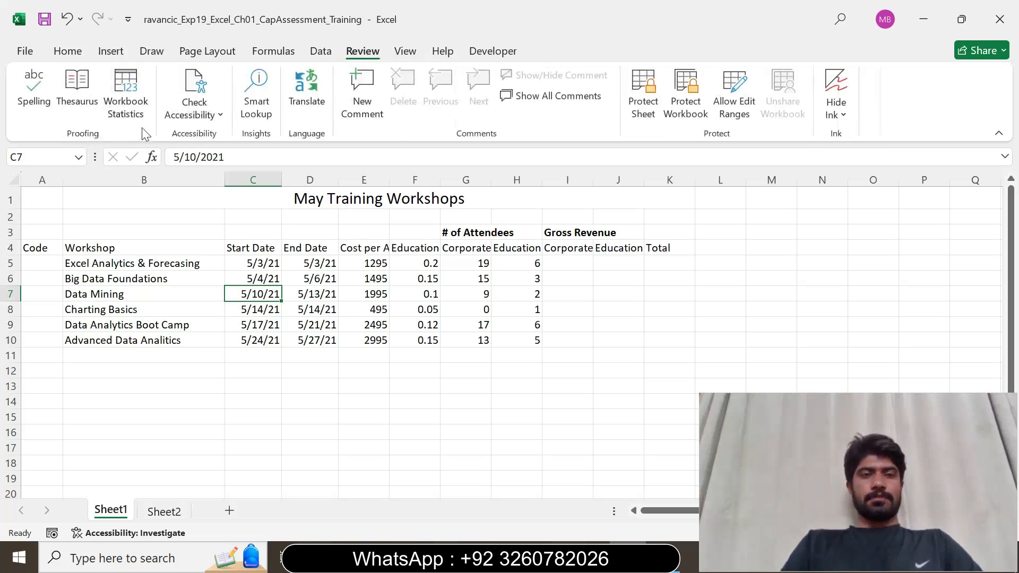
{"action": "left_click", "coordinate": [37, 93]}
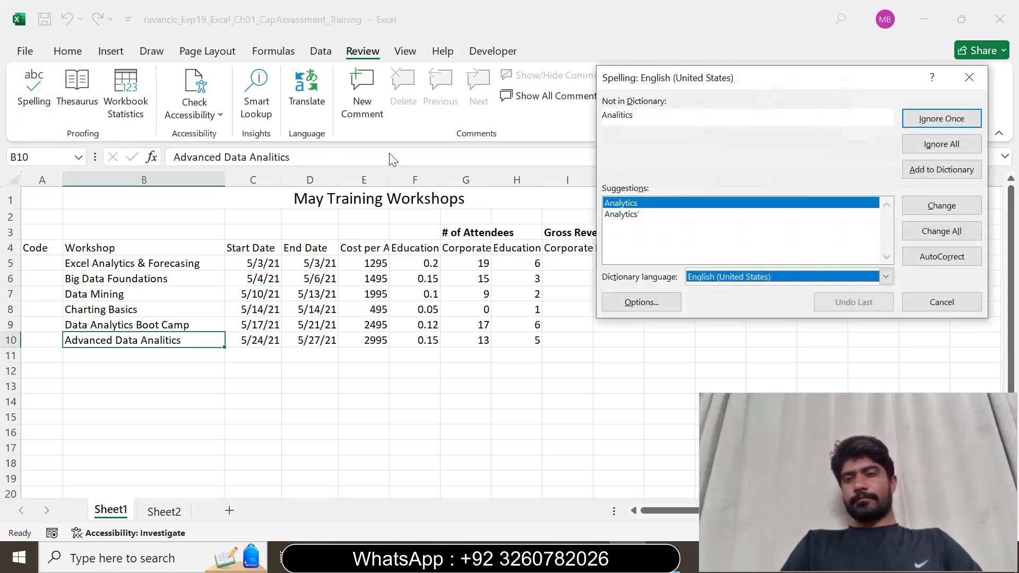
{"action": "left_click", "coordinate": [950, 234]}
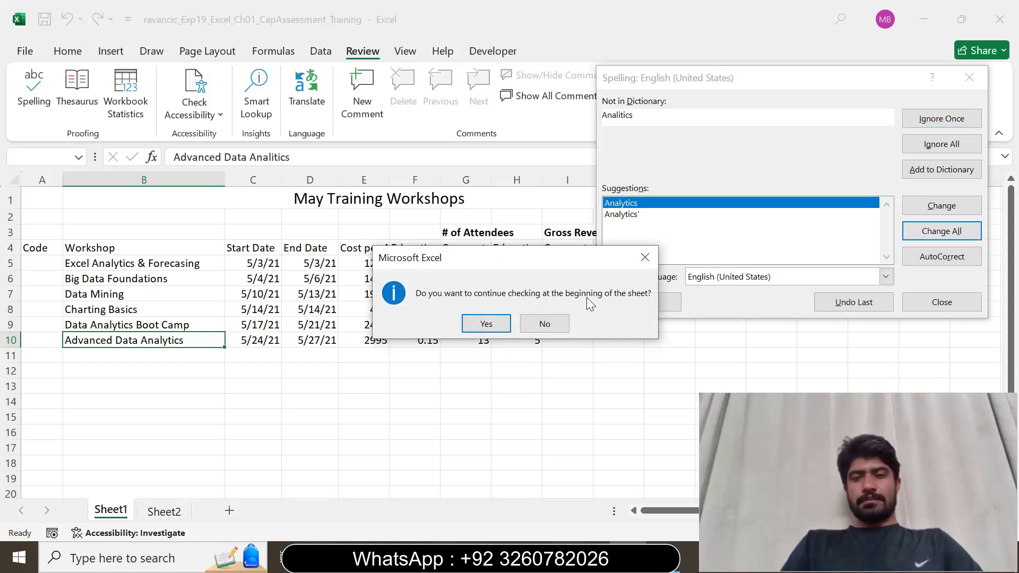
{"action": "left_click", "coordinate": [486, 325]}
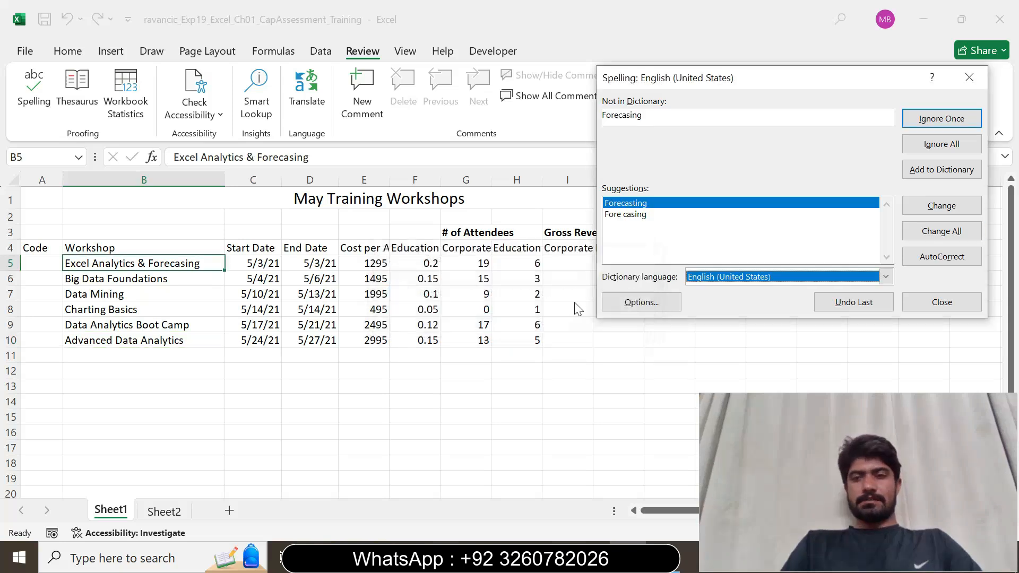
{"action": "left_click", "coordinate": [953, 230]}
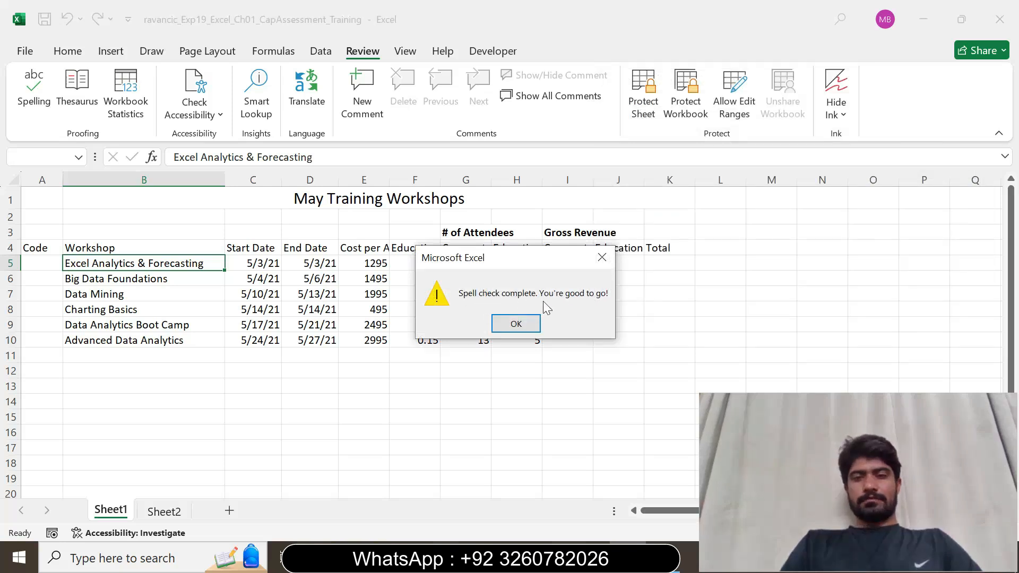
{"action": "left_click", "coordinate": [516, 325]}
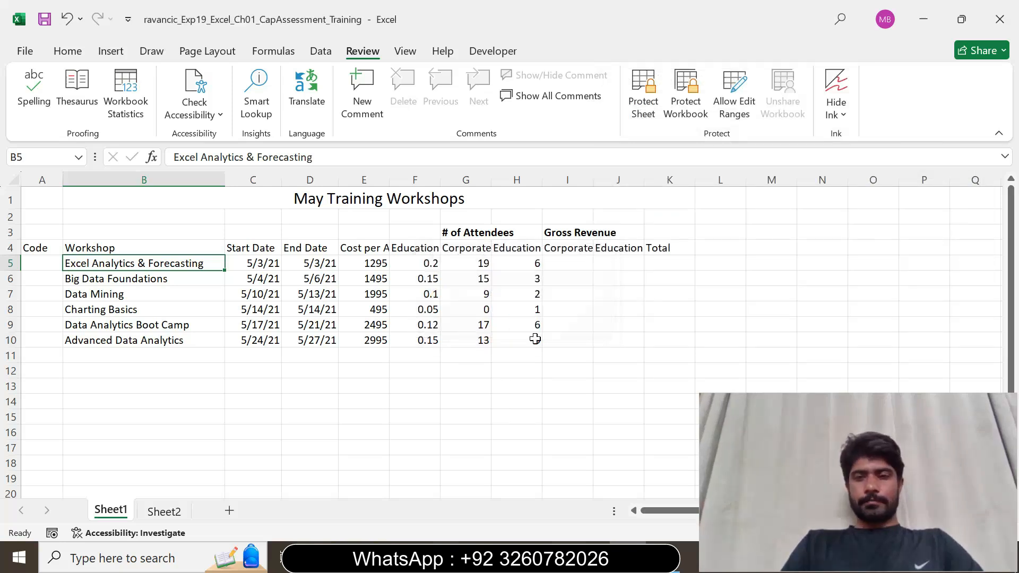
Switch to the Word instructions and reset the step 3 text to 9 pt with no highlight.
{"action": "key", "text": "alt+Tab"}
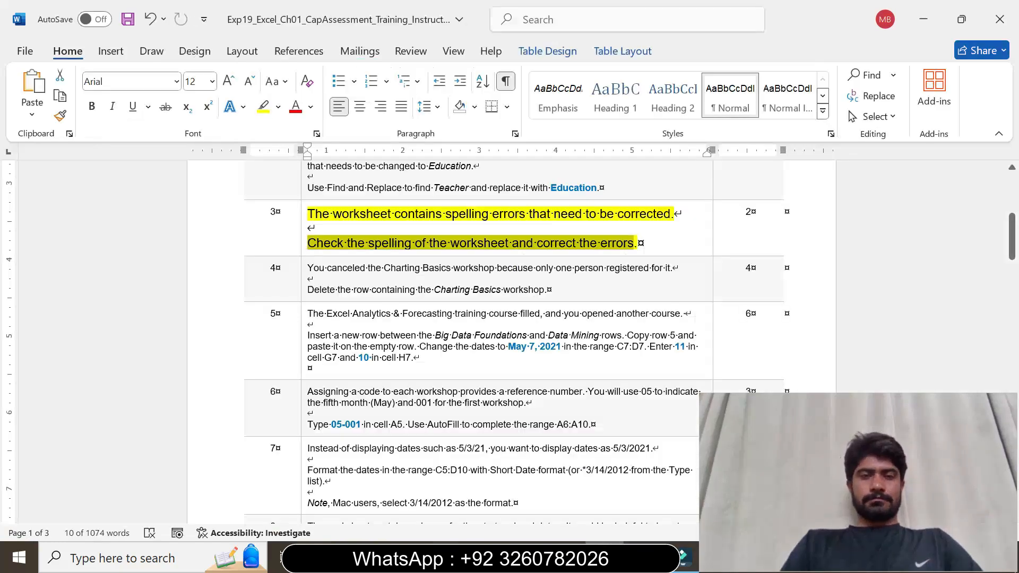
{"action": "left_click", "coordinate": [308, 243]}
{"action": "left_click", "coordinate": [303, 252]}
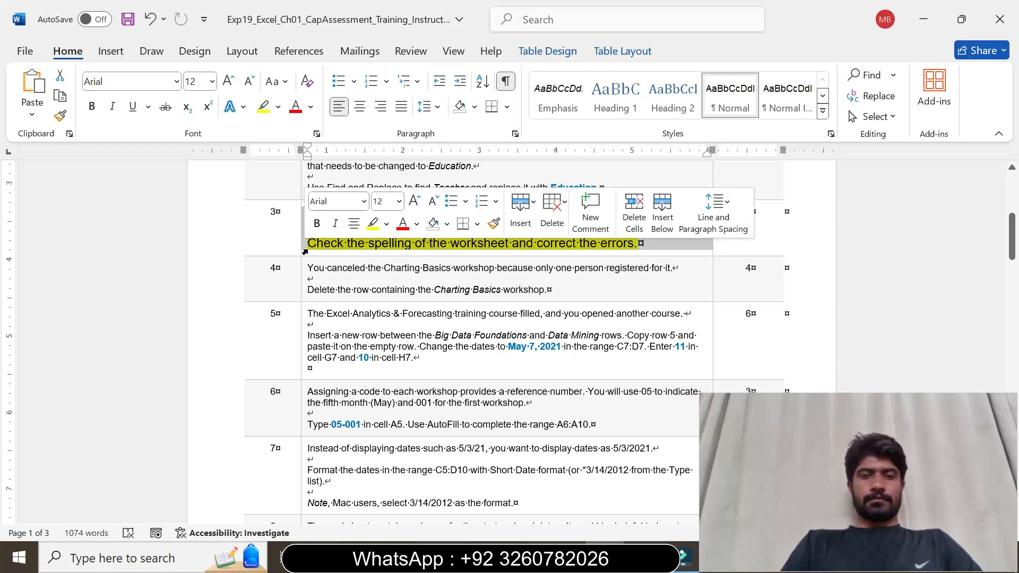
{"action": "left_click", "coordinate": [399, 201]}
{"action": "left_click", "coordinate": [383, 242]}
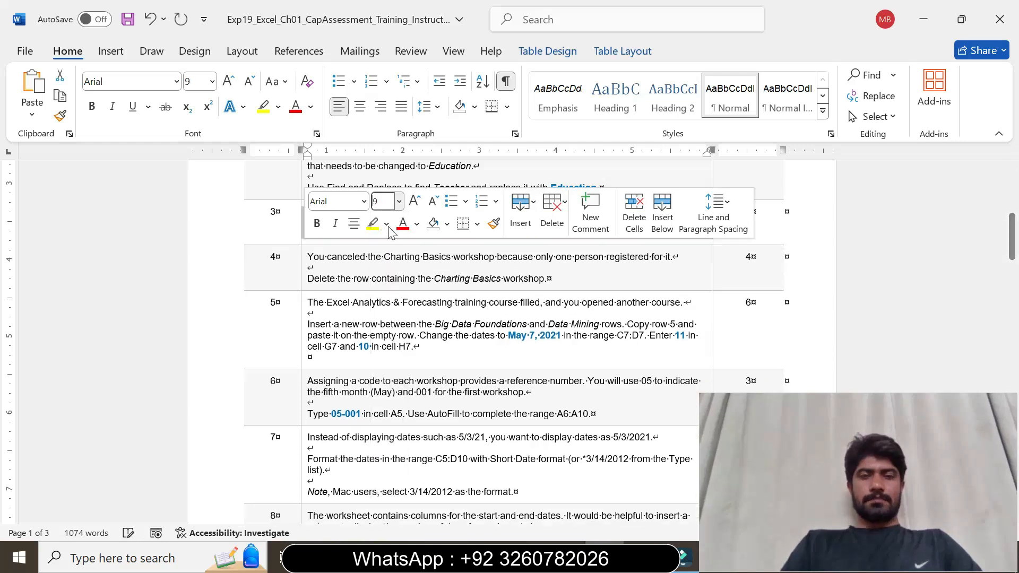
{"action": "left_click", "coordinate": [386, 223]}
{"action": "left_click", "coordinate": [401, 353]}
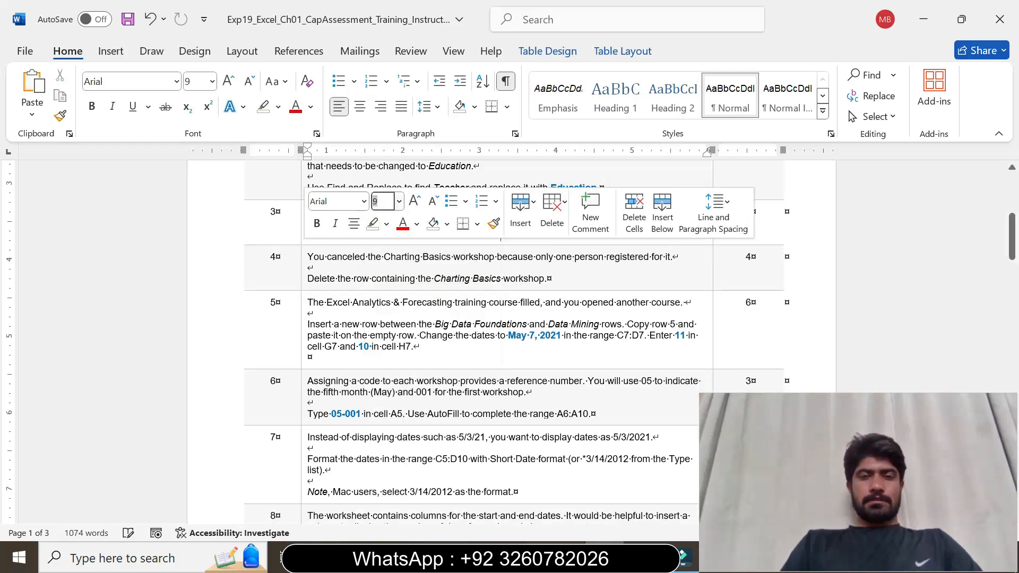
Enlarge the step 4 instruction in the table to 14 pt and highlight it in yellow.
{"action": "left_click", "coordinate": [302, 285]}
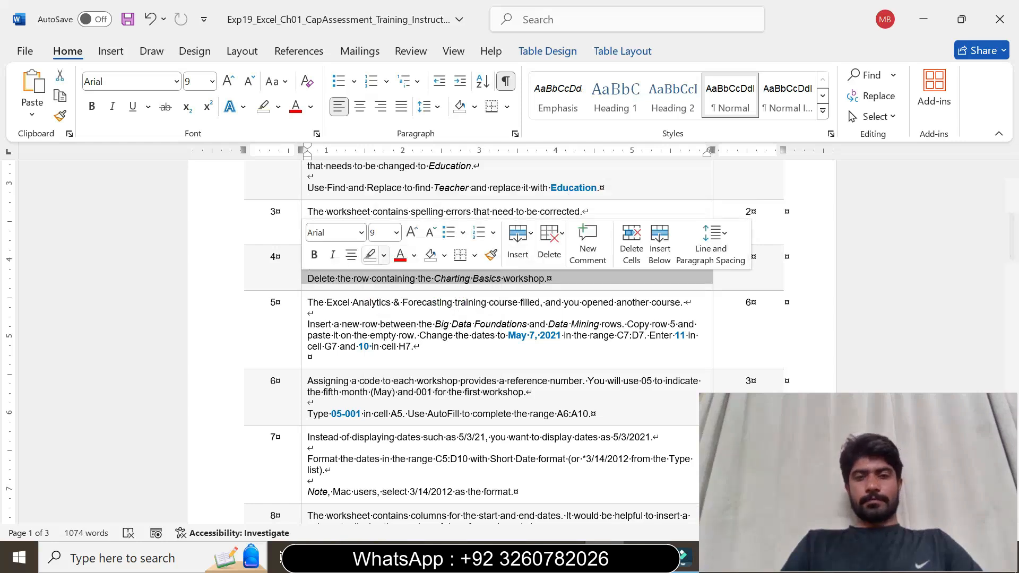
{"action": "left_click", "coordinate": [396, 233]}
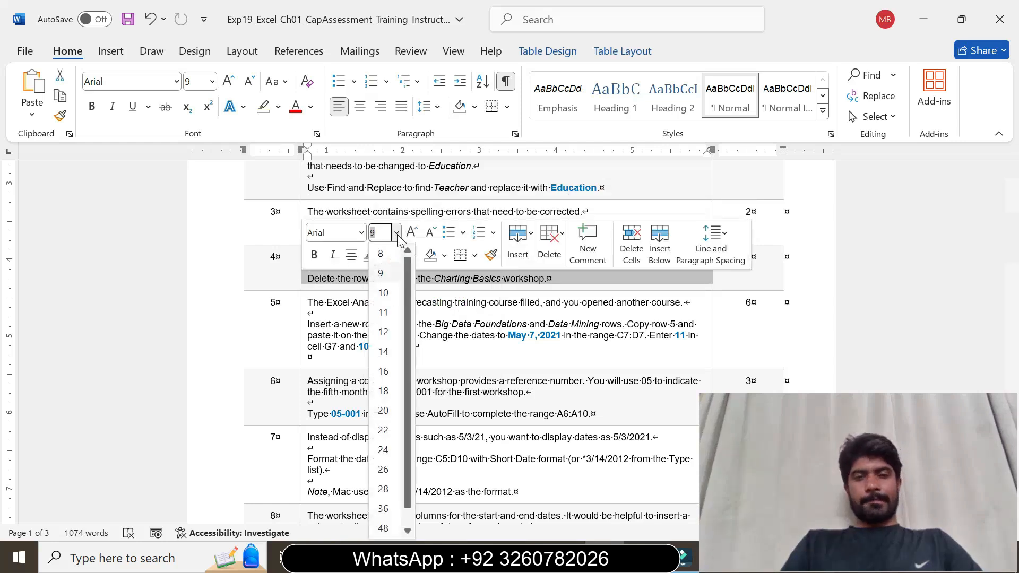
{"action": "left_click", "coordinate": [385, 351]}
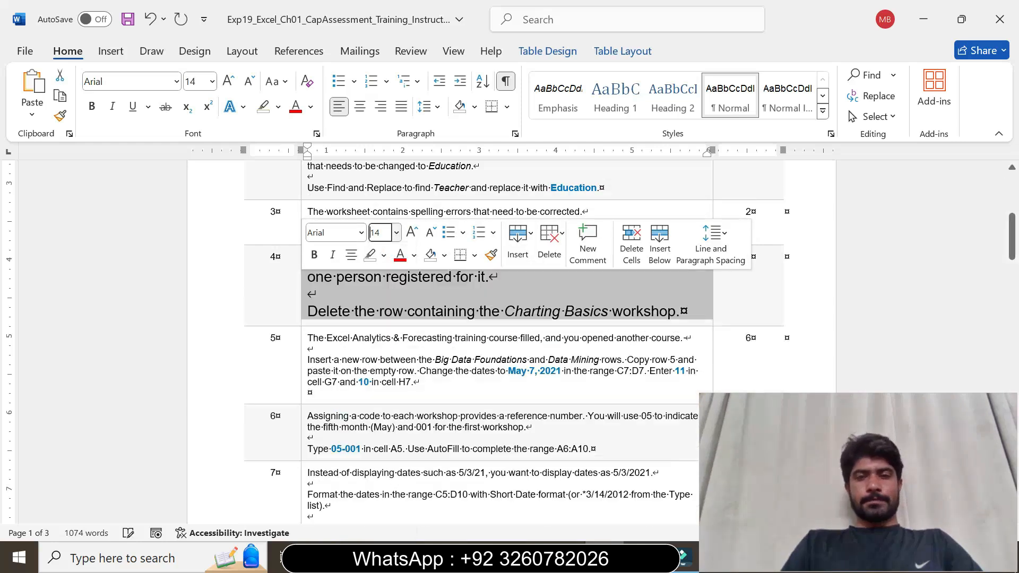
{"action": "left_click", "coordinate": [384, 255]}
{"action": "left_click", "coordinate": [374, 311]}
{"action": "left_click", "coordinate": [432, 311]}
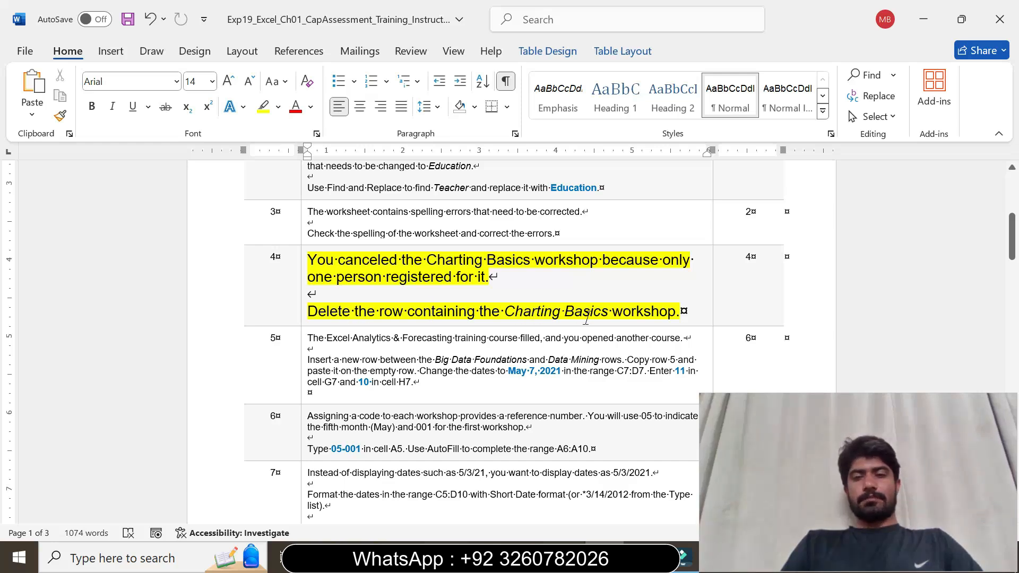
Change the highlight of the step 4 sentence about deleting the Charting Basics row to turquoise.
{"action": "left_click", "coordinate": [304, 313]}
{"action": "left_click", "coordinate": [311, 314]}
{"action": "left_click_drag", "start_coordinate": [310, 313], "coordinate": [472, 313]}
{"action": "left_click", "coordinate": [310, 313]}
{"action": "left_click_drag", "start_coordinate": [309, 314], "coordinate": [679, 314]}
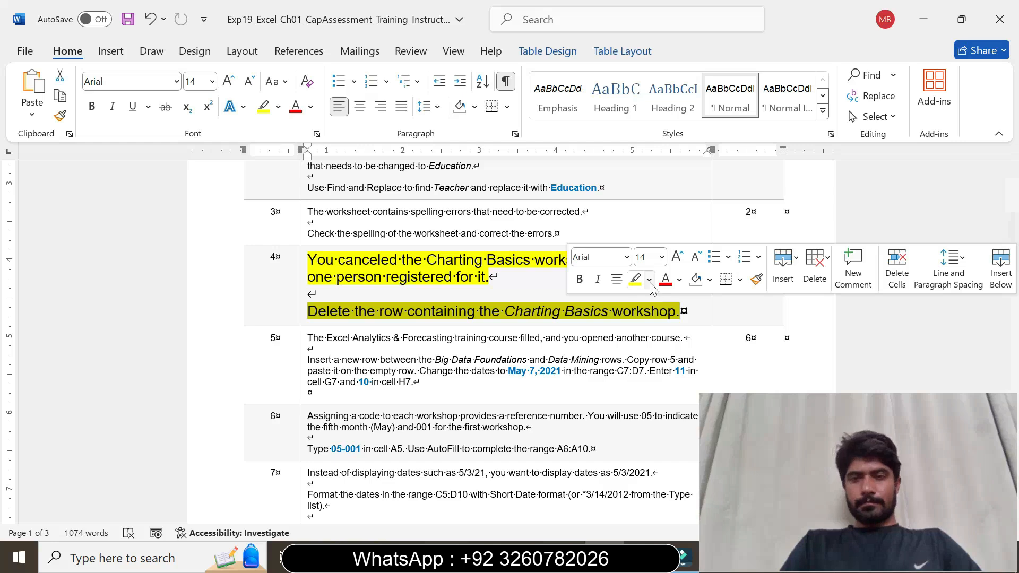
{"action": "left_click", "coordinate": [649, 280]}
{"action": "left_click", "coordinate": [692, 332]}
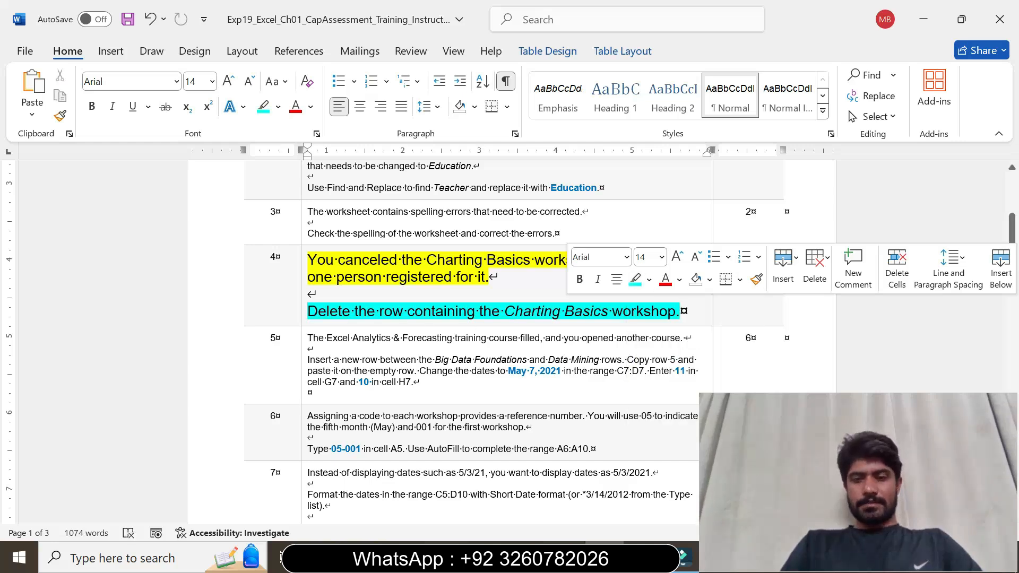
Switch to the Excel workbook and delete row 8, which contains the Charting Basics workshop.
{"action": "left_click", "coordinate": [644, 557]}
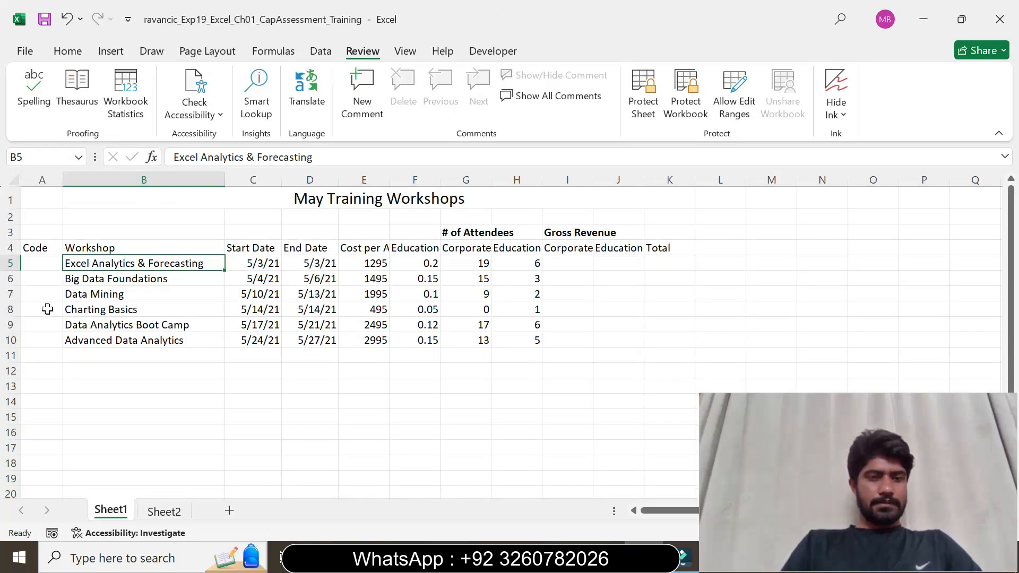
{"action": "left_click", "coordinate": [11, 309]}
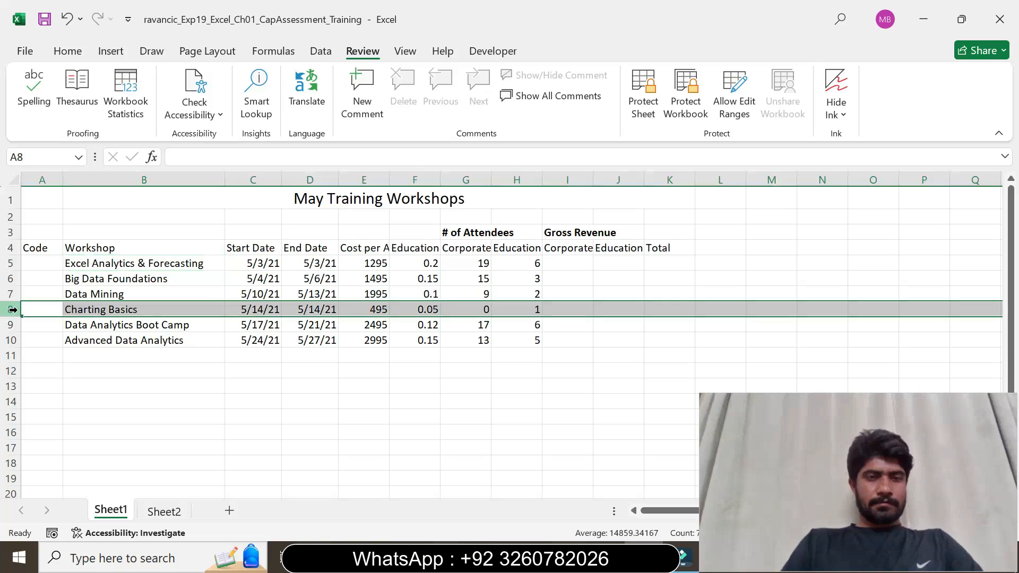
{"action": "right_click", "coordinate": [11, 309]}
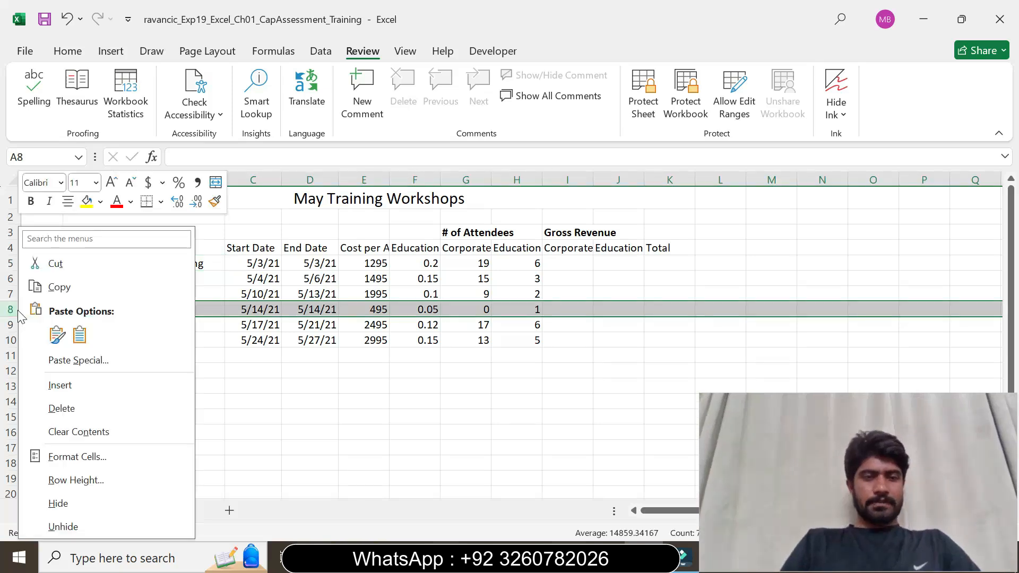
{"action": "left_click", "coordinate": [84, 406]}
Switch to the Word instructions and reset the step 4 text to 9 pt with no highlight.
{"action": "key", "text": "alt+Tab"}
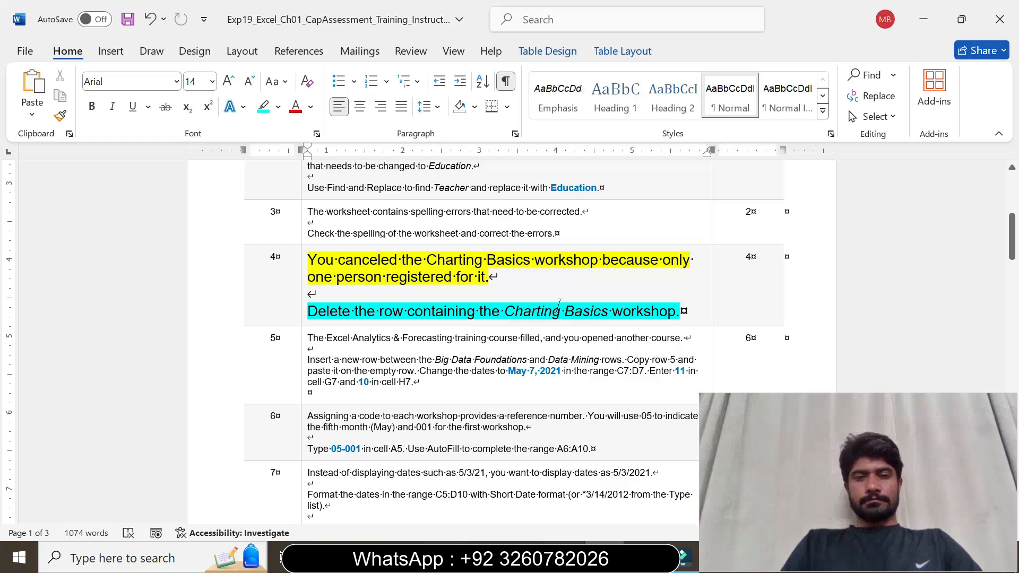
{"action": "left_click", "coordinate": [302, 313]}
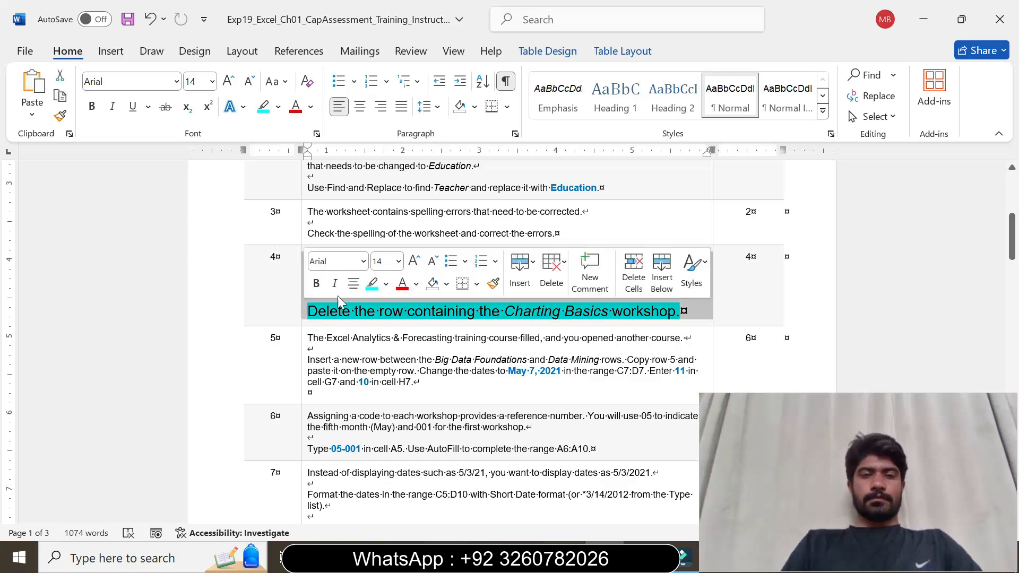
{"action": "left_click", "coordinate": [398, 261]}
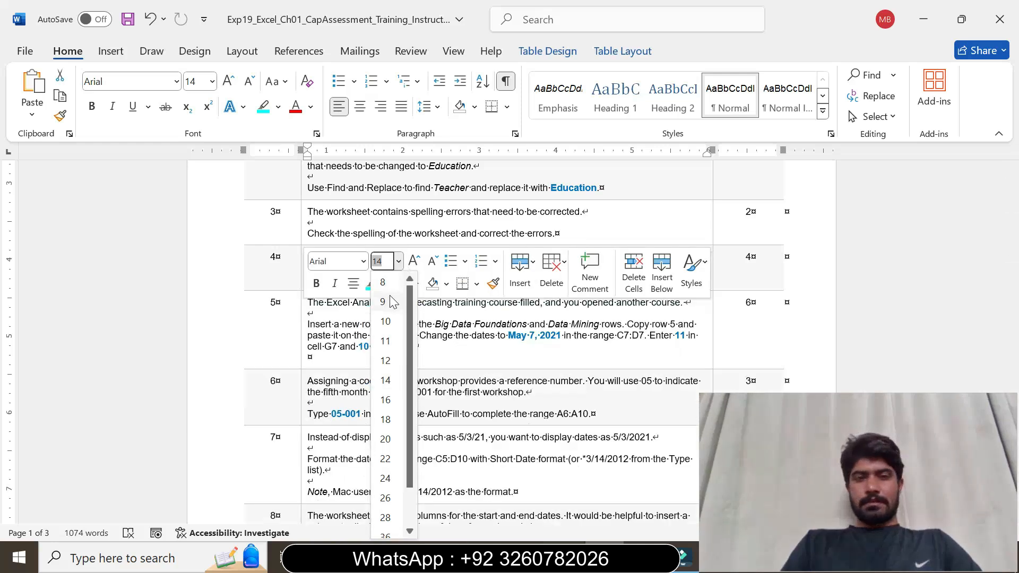
{"action": "left_click", "coordinate": [394, 301]}
{"action": "left_click", "coordinate": [387, 284]}
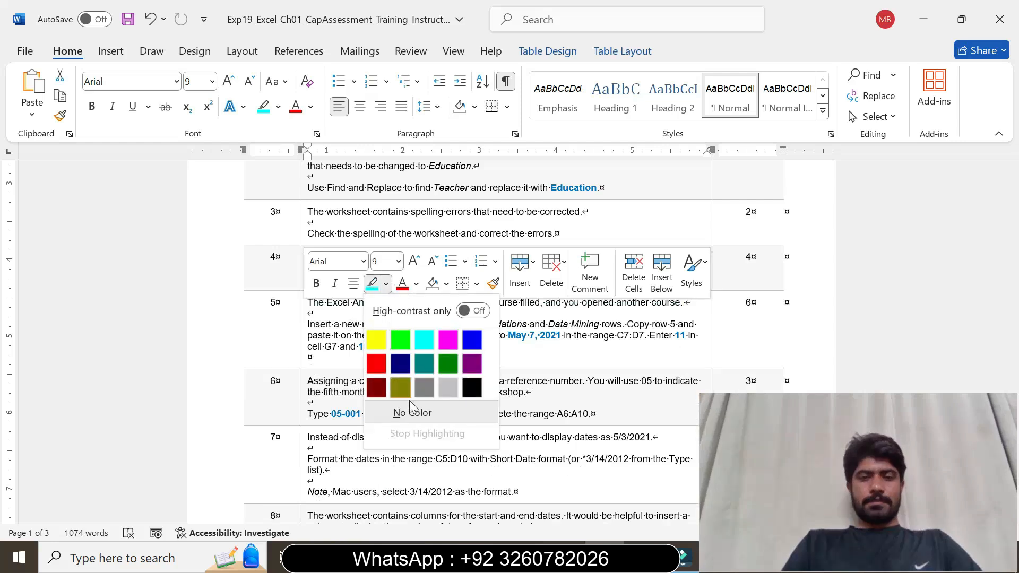
{"action": "left_click", "coordinate": [405, 412]}
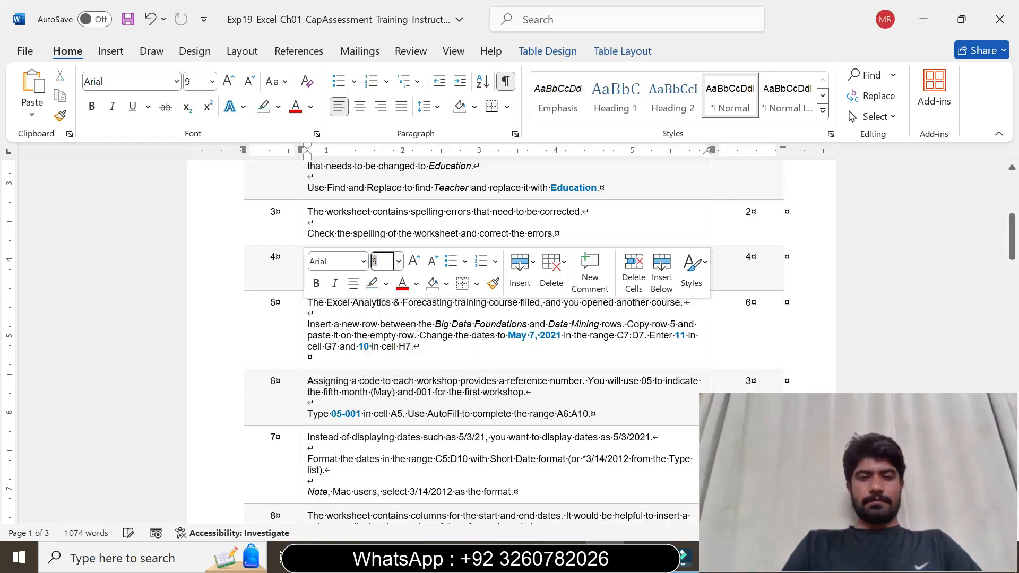
Enlarge the step 5 instruction in the table to 12 pt and highlight it in yellow.
{"action": "left_click", "coordinate": [301, 348]}
{"action": "left_click", "coordinate": [402, 302]}
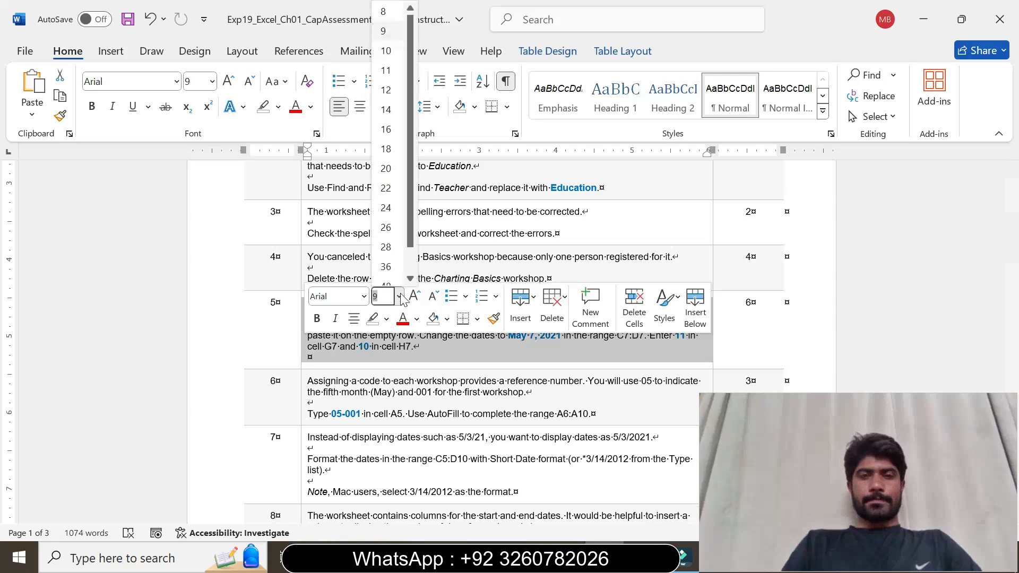
{"action": "left_click", "coordinate": [386, 94]}
{"action": "left_click", "coordinate": [278, 107]}
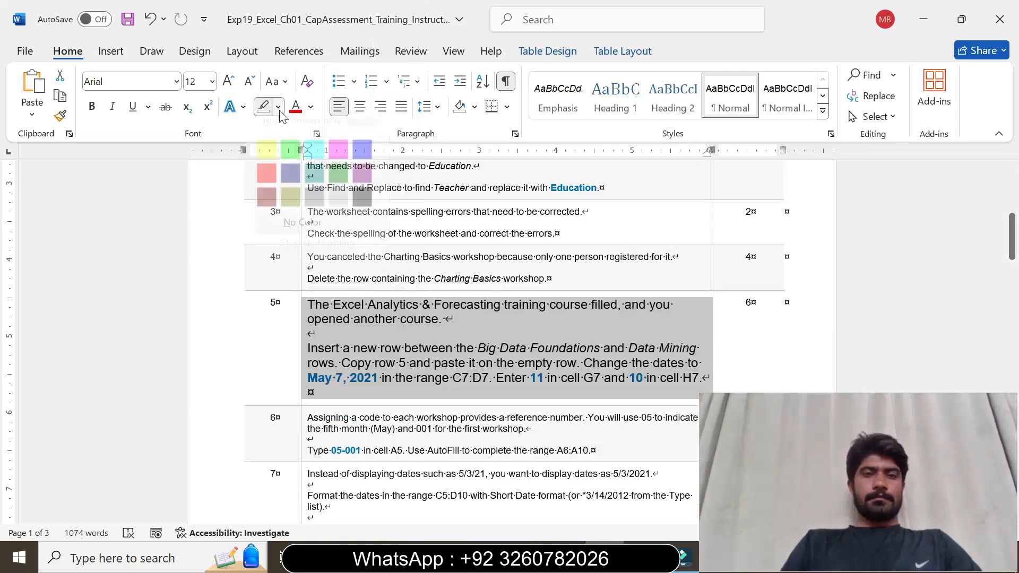
{"action": "left_click", "coordinate": [267, 159]}
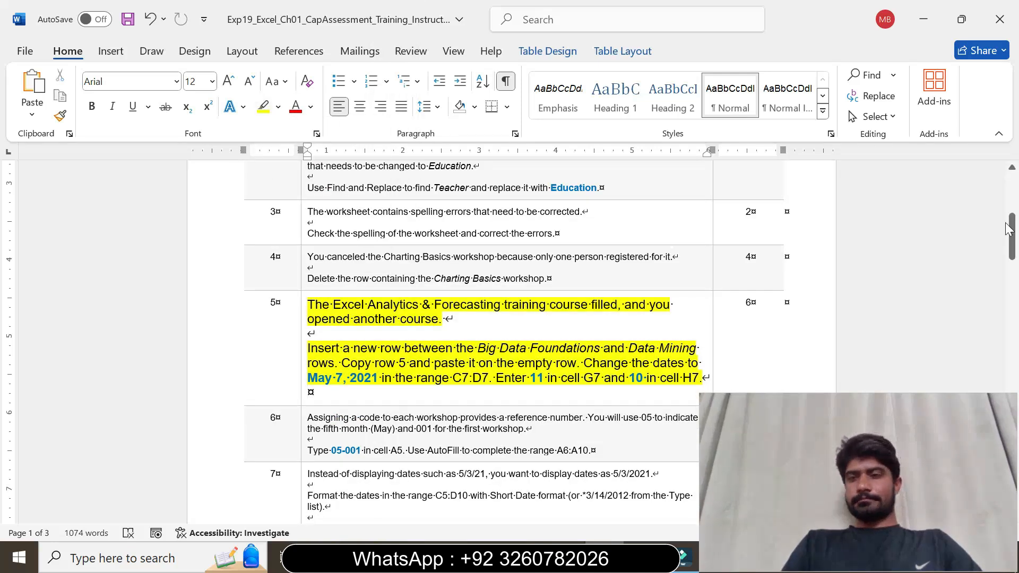
{"action": "left_click_drag", "start_coordinate": [1008, 229], "coordinate": [1009, 244]}
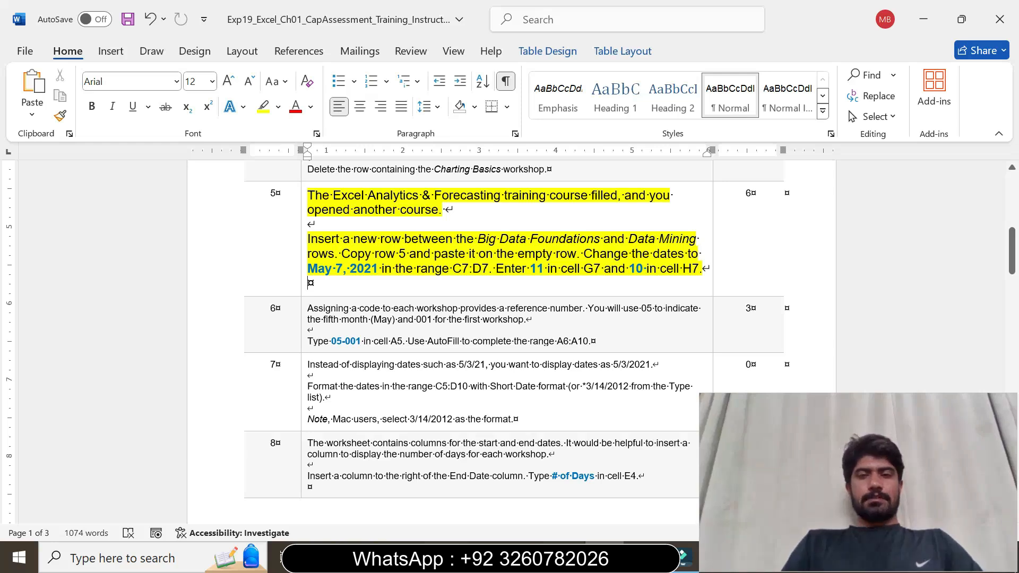
Change the highlight of the step 5 sentence about inserting a new row to turquoise and select its "between the Big Data Foundations" phrase.
{"action": "left_click_drag", "start_coordinate": [307, 239], "coordinate": [342, 253]}
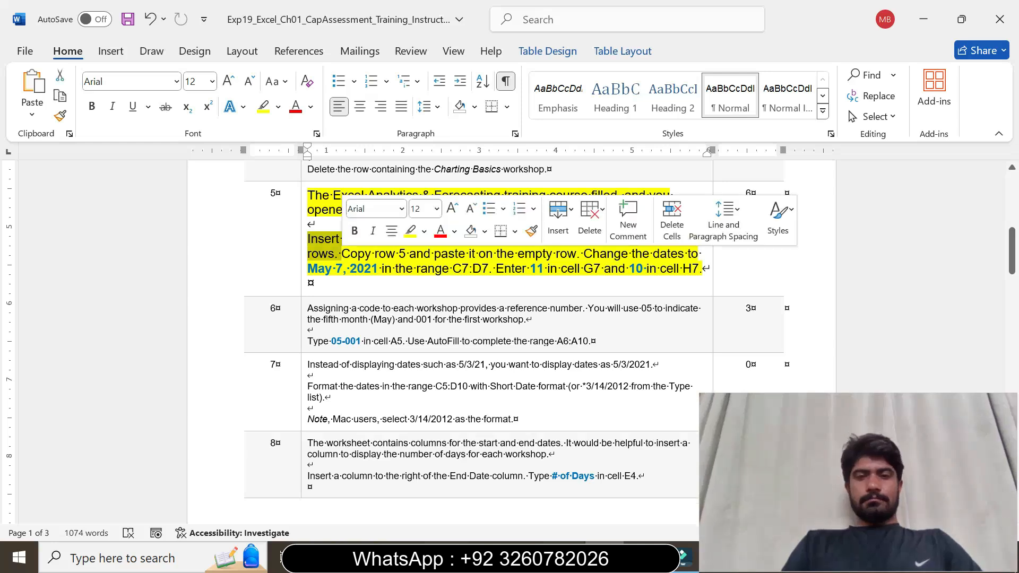
{"action": "left_click", "coordinate": [427, 236]}
{"action": "left_click", "coordinate": [458, 285]}
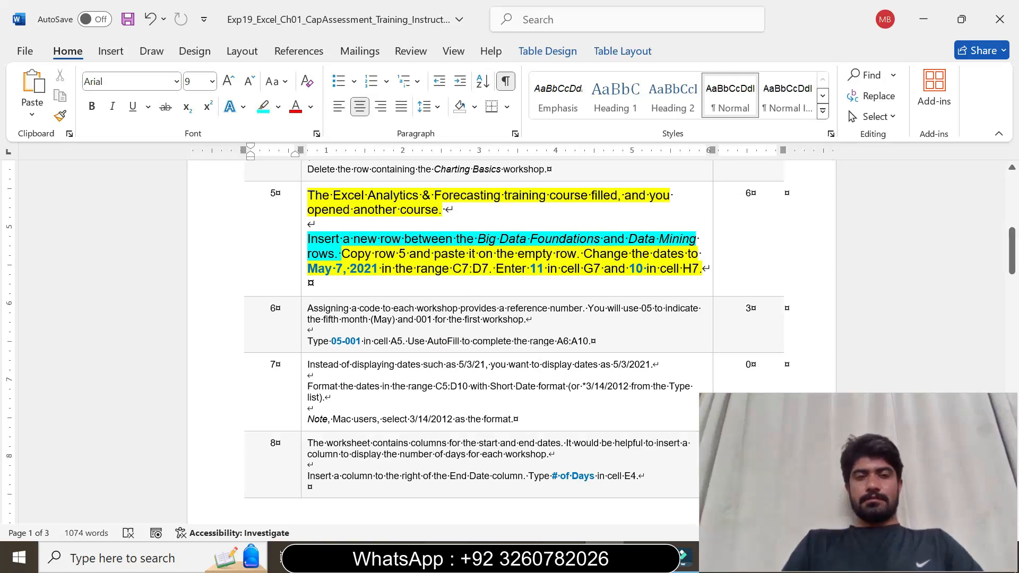
{"action": "left_click_drag", "start_coordinate": [405, 240], "coordinate": [595, 244]}
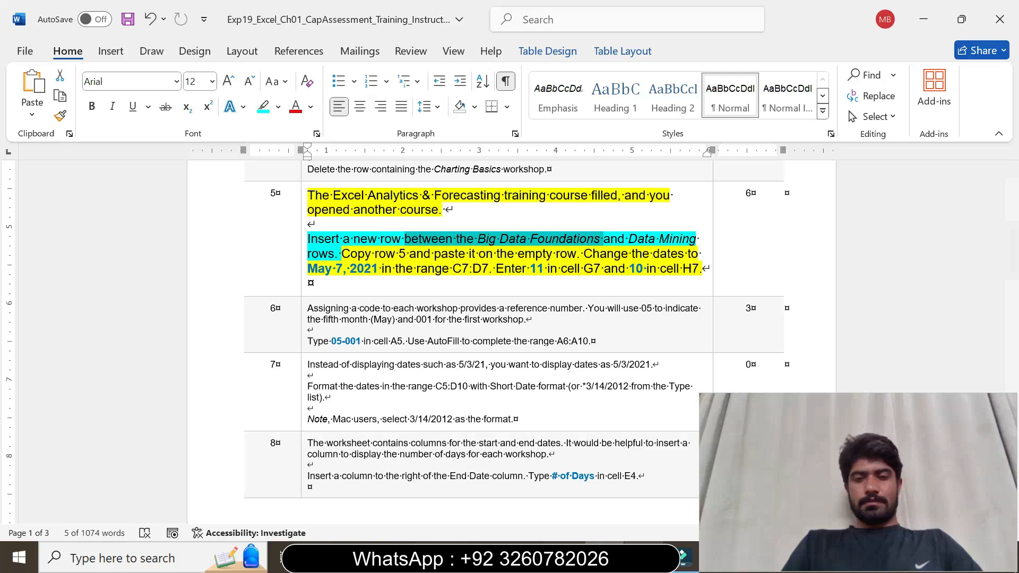
Switch to the Excel workbook and insert a blank row 7 between the Big Data Foundations and Data Mining workshops.
{"action": "left_click", "coordinate": [645, 558]}
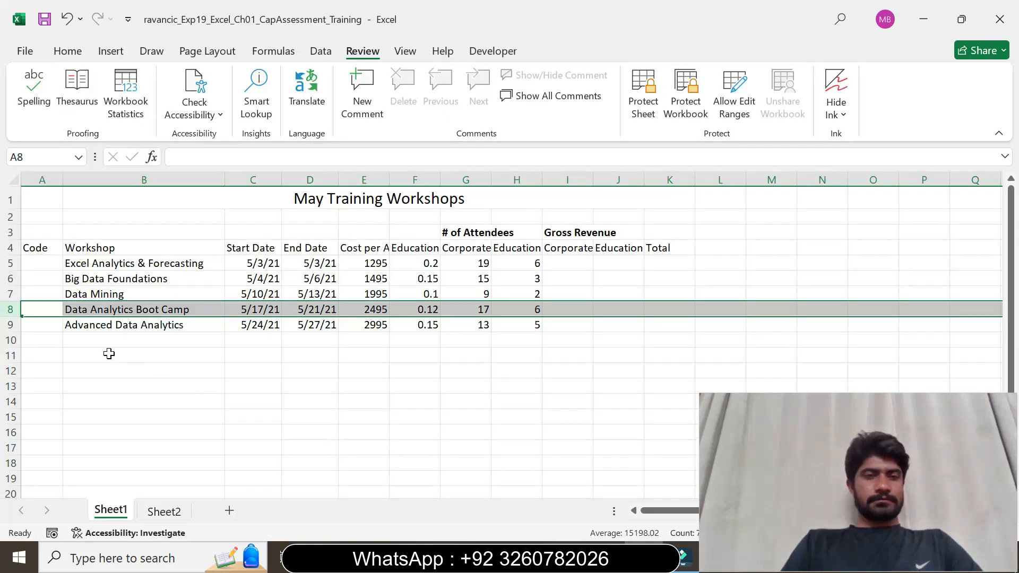
{"action": "left_click", "coordinate": [11, 279]}
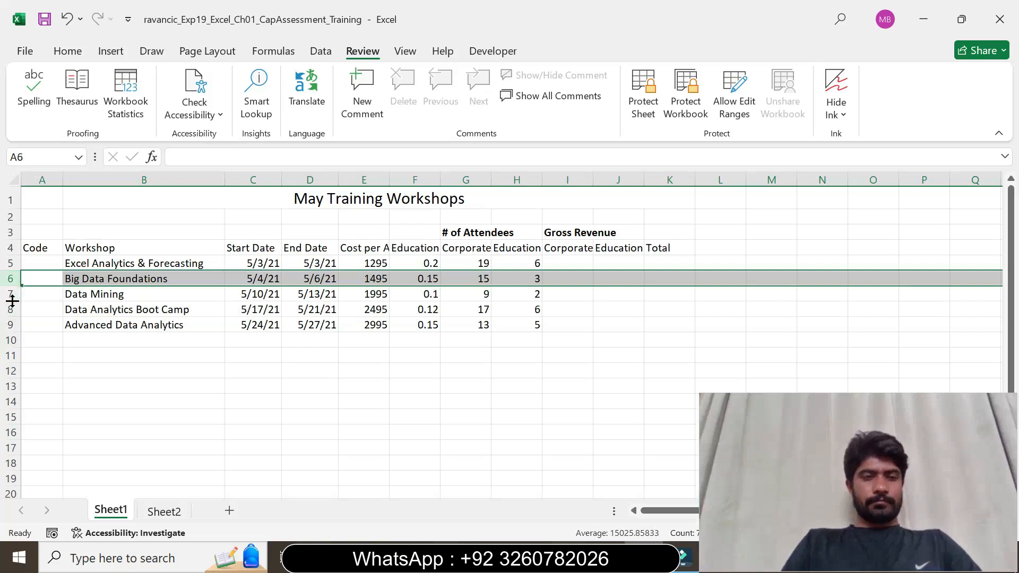
{"action": "left_click", "coordinate": [11, 294]}
{"action": "right_click", "coordinate": [11, 294]}
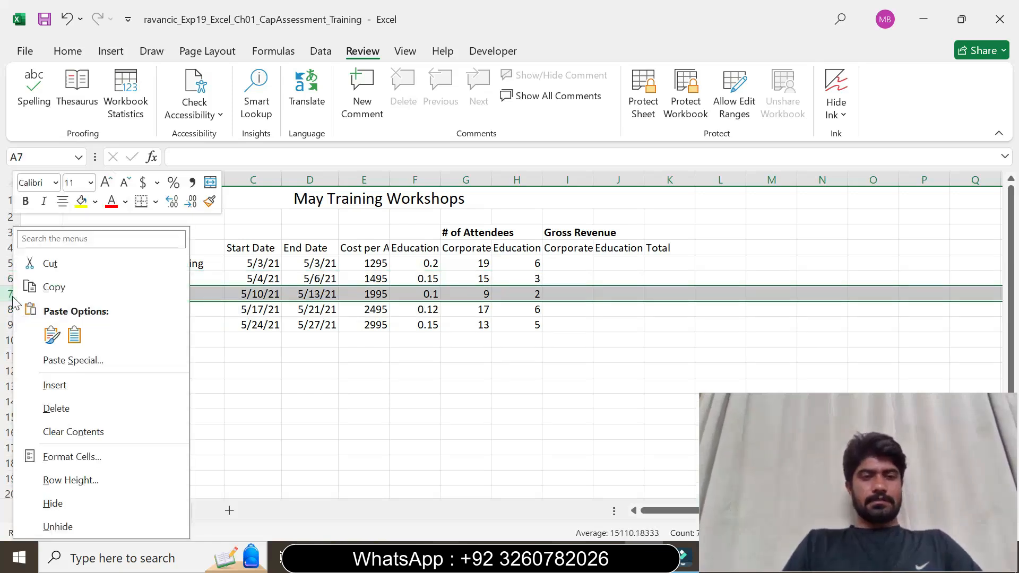
{"action": "left_click", "coordinate": [83, 381]}
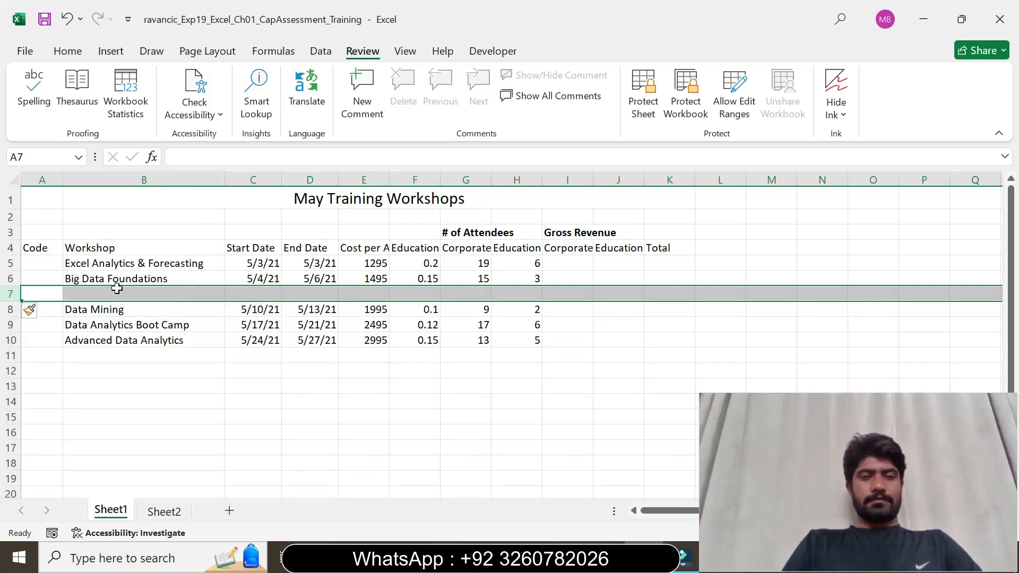
{"action": "left_click", "coordinate": [100, 296]}
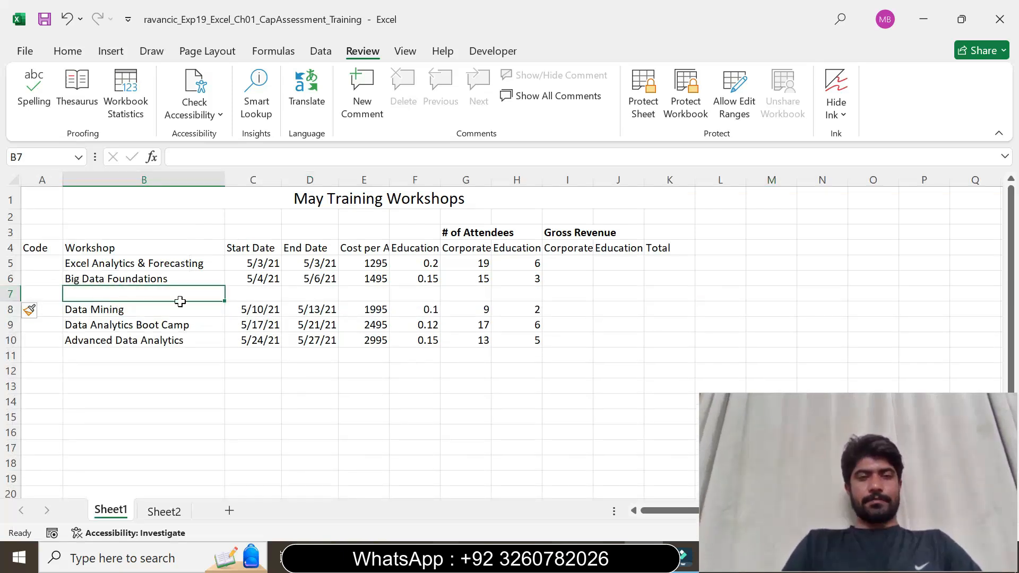
Switch to the Word instructions and highlight the step 5 sentence about copying row 5 to the empty row in turquoise.
{"action": "key", "text": "alt+Tab"}
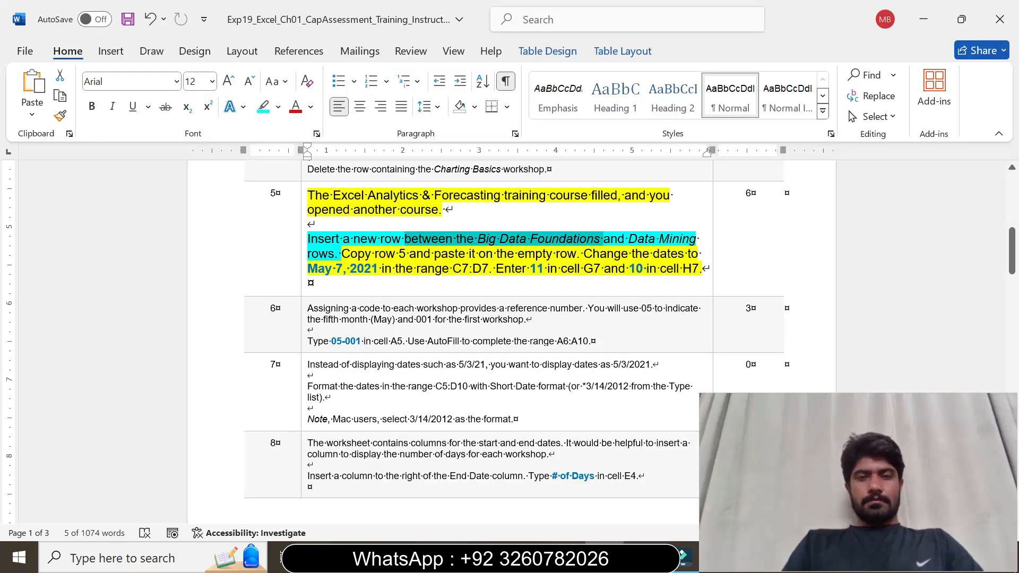
{"action": "left_click_drag", "start_coordinate": [341, 253], "coordinate": [577, 253]}
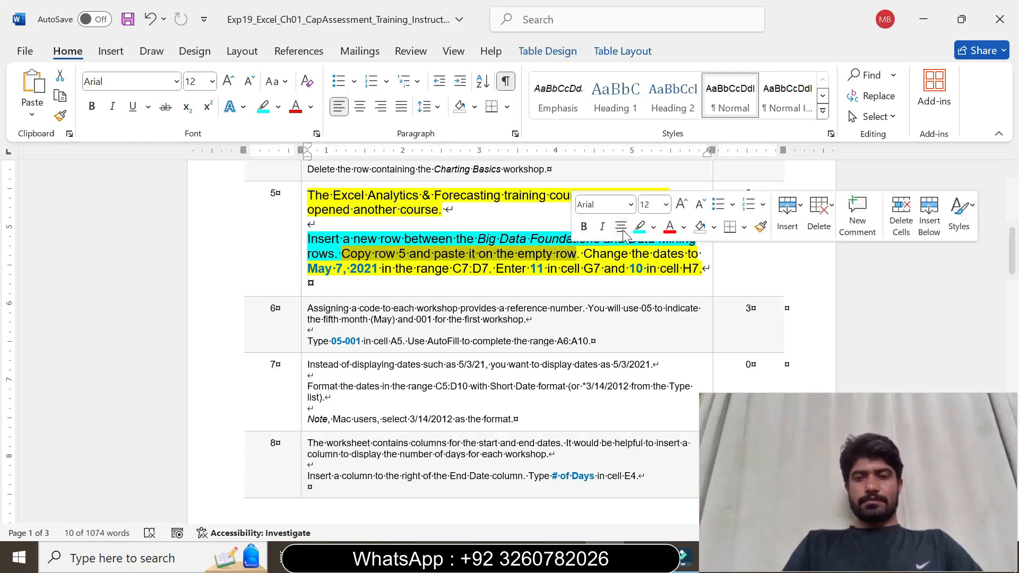
{"action": "left_click", "coordinate": [639, 225]}
{"action": "left_click_drag", "start_coordinate": [342, 253], "coordinate": [408, 253]}
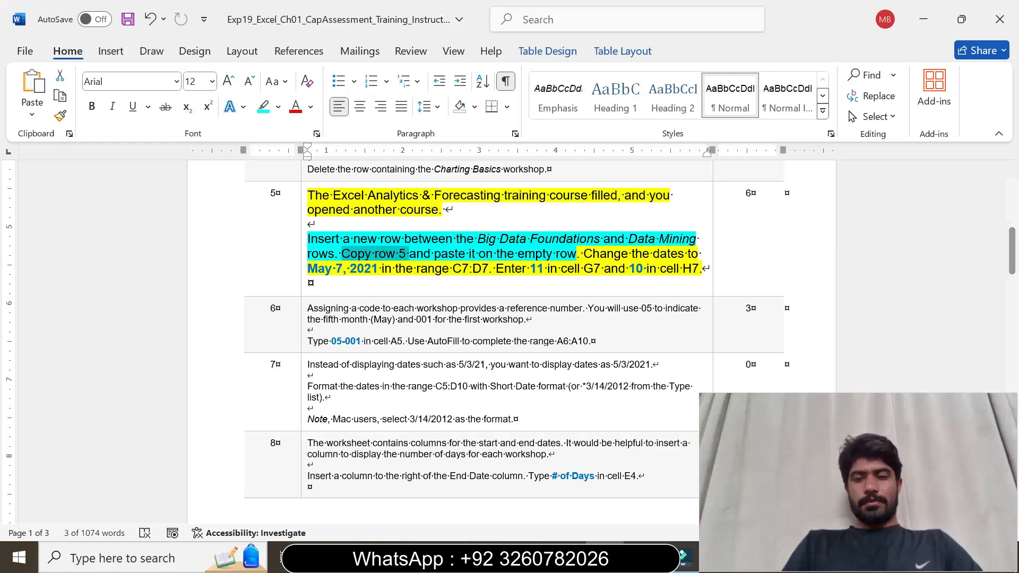
Switch to the Excel workbook and copy the Excel Analytics & Forecasting row 5 into the empty row 7.
{"action": "left_click", "coordinate": [643, 559]}
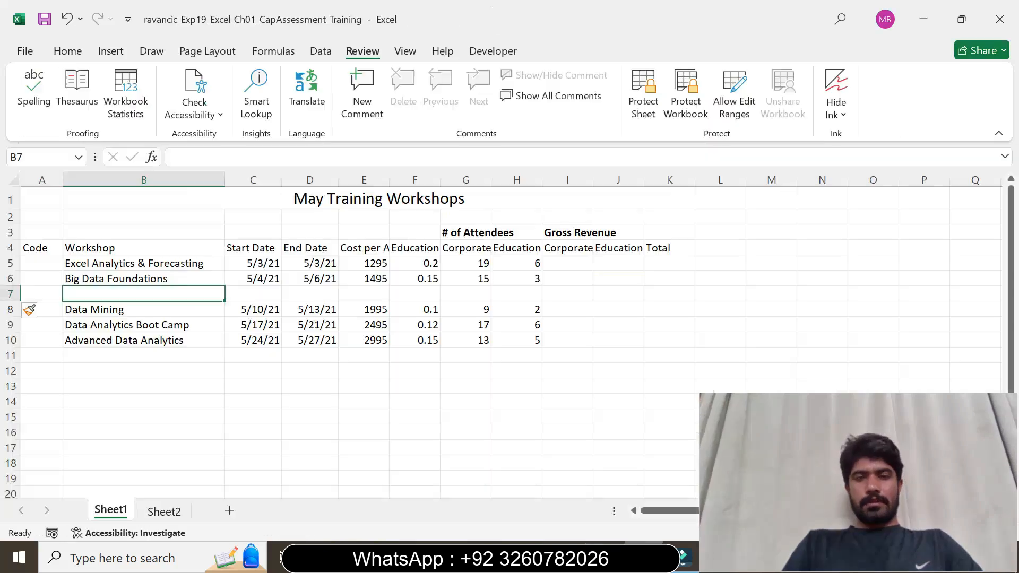
{"action": "left_click", "coordinate": [16, 264]}
{"action": "right_click", "coordinate": [16, 265]}
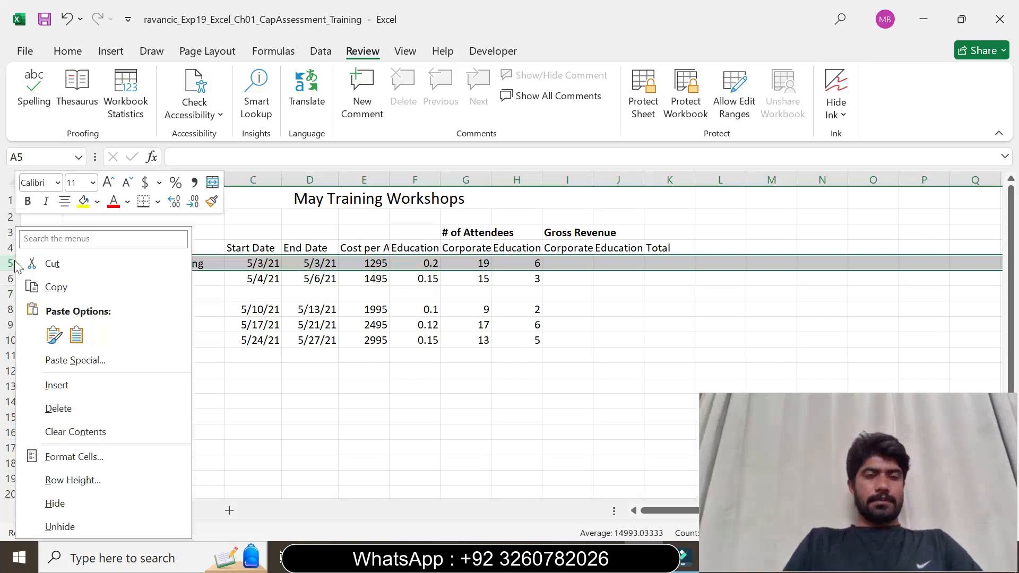
{"action": "left_click", "coordinate": [57, 287]}
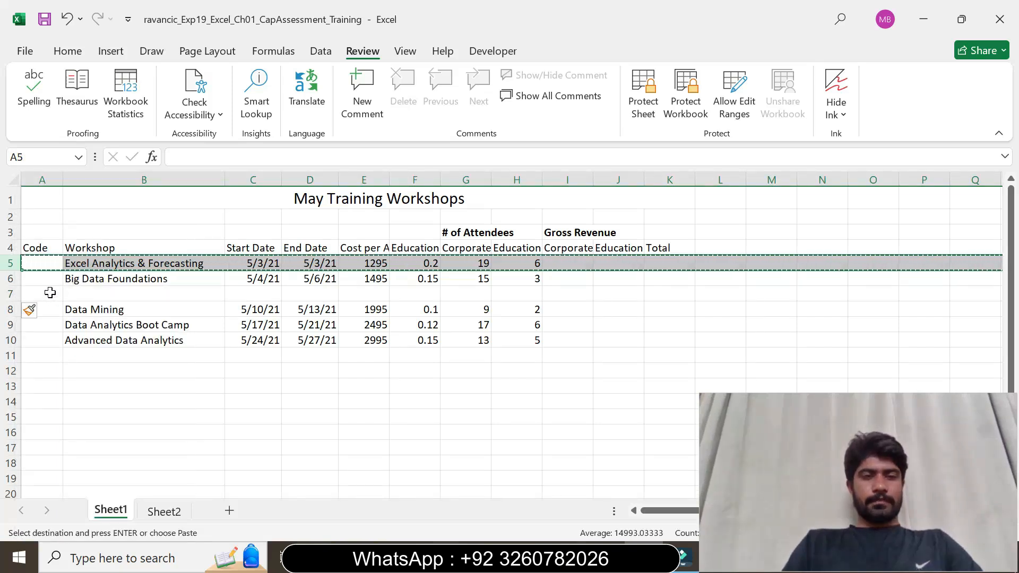
{"action": "left_click", "coordinate": [45, 293]}
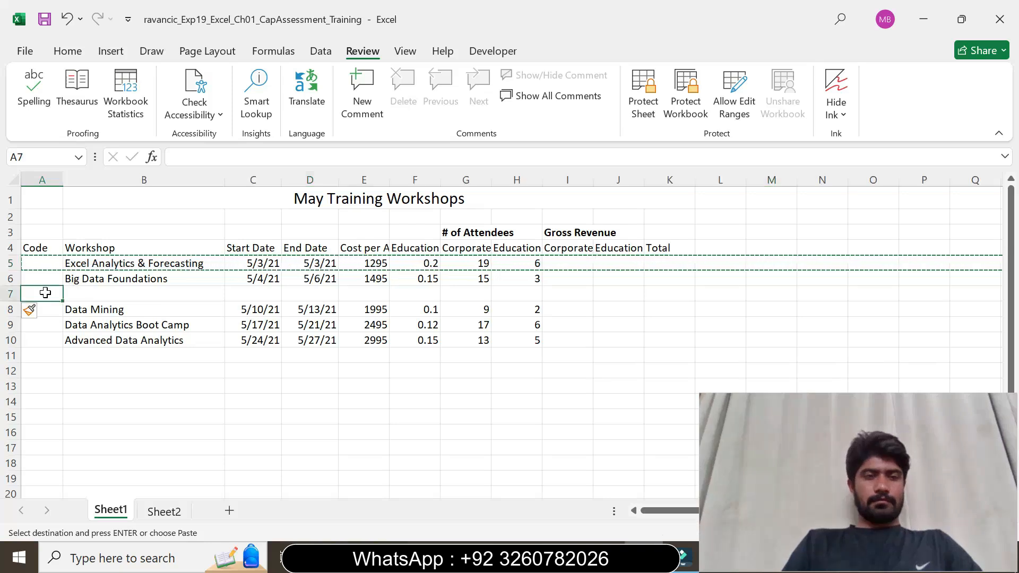
{"action": "left_click", "coordinate": [67, 53]}
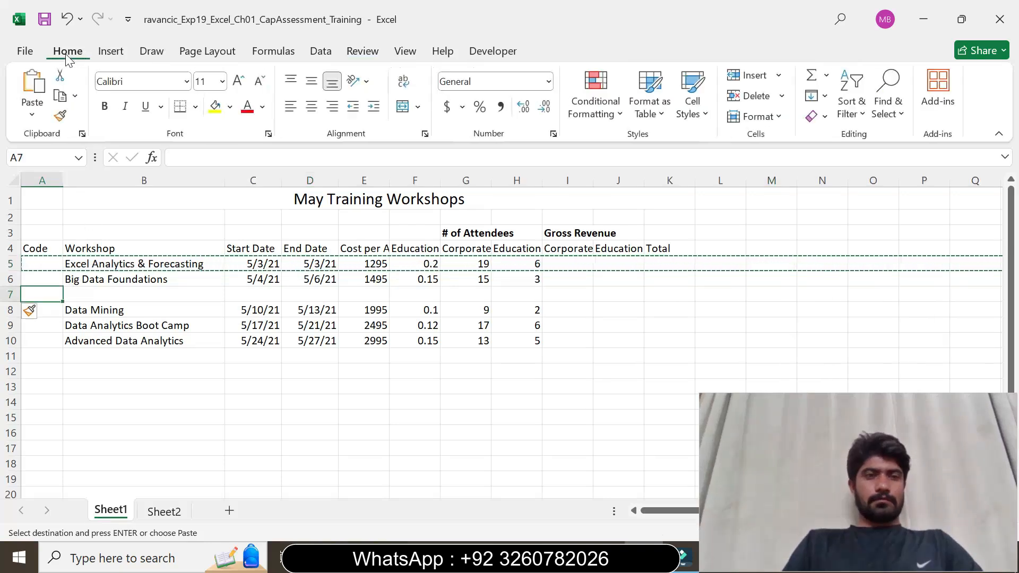
{"action": "left_click", "coordinate": [33, 83]}
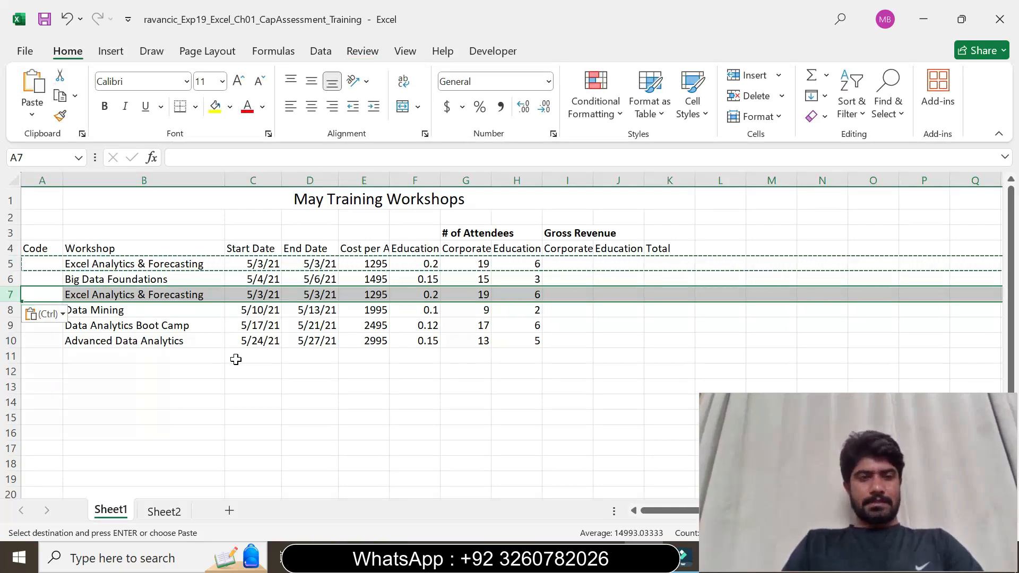
{"action": "key", "text": "Escape"}
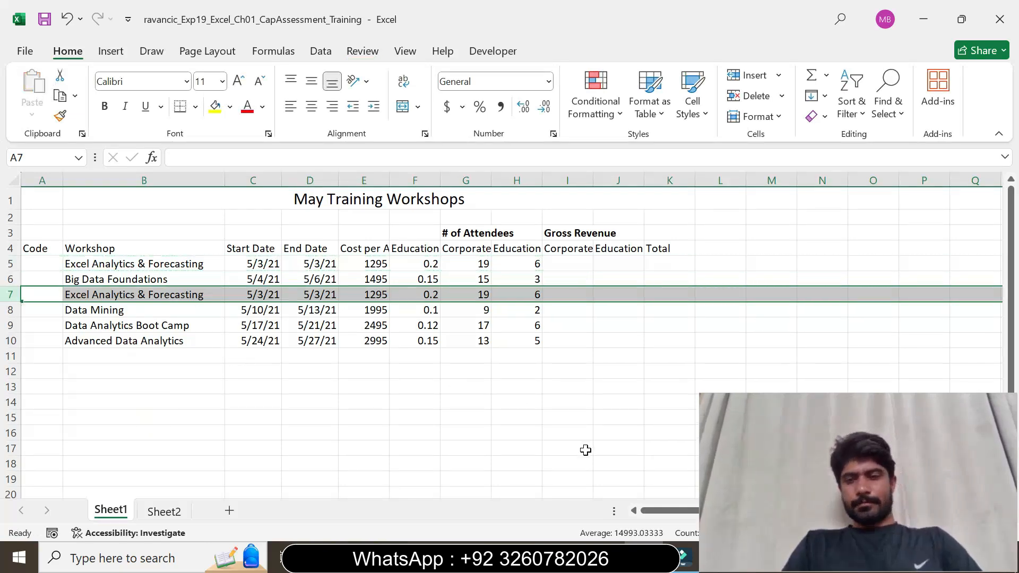
Switch to the Word instructions and highlight the step 5 sentences on changing the dates and entering values in G7 and H7 in turquoise.
{"action": "key", "text": "alt+Tab"}
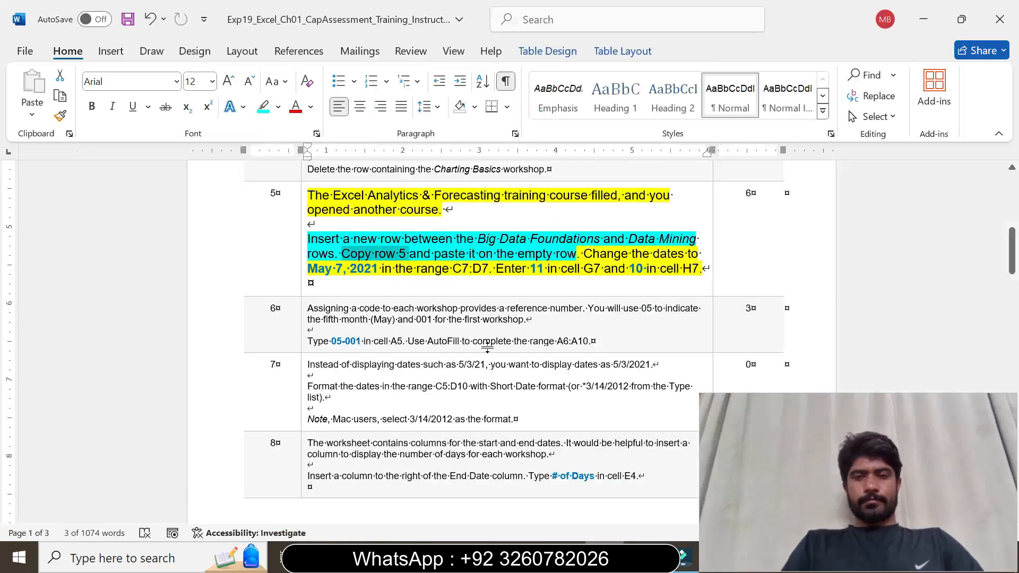
{"action": "left_click_drag", "start_coordinate": [584, 254], "coordinate": [700, 269]}
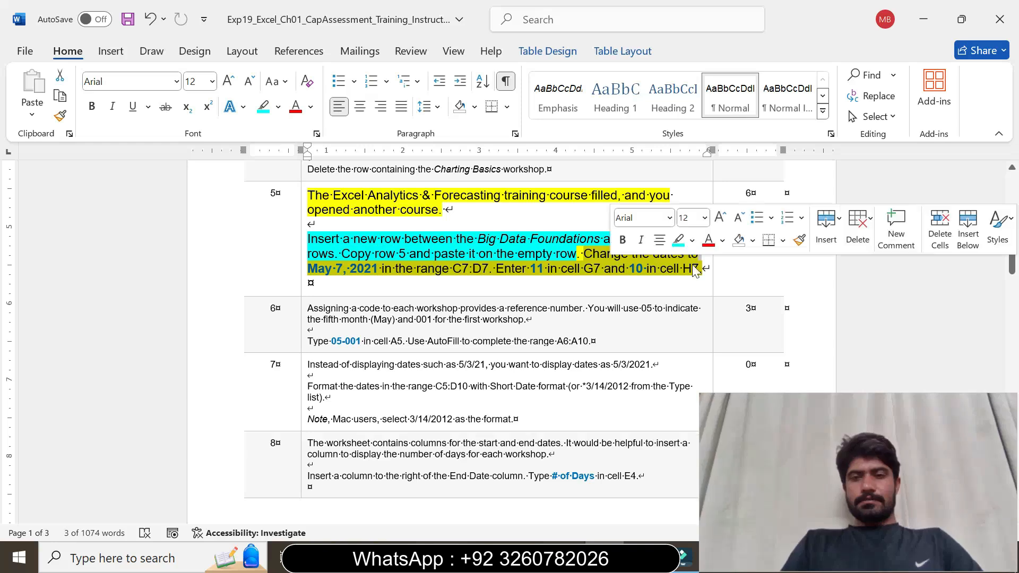
{"action": "left_click", "coordinate": [678, 239]}
{"action": "left_click", "coordinate": [670, 285]}
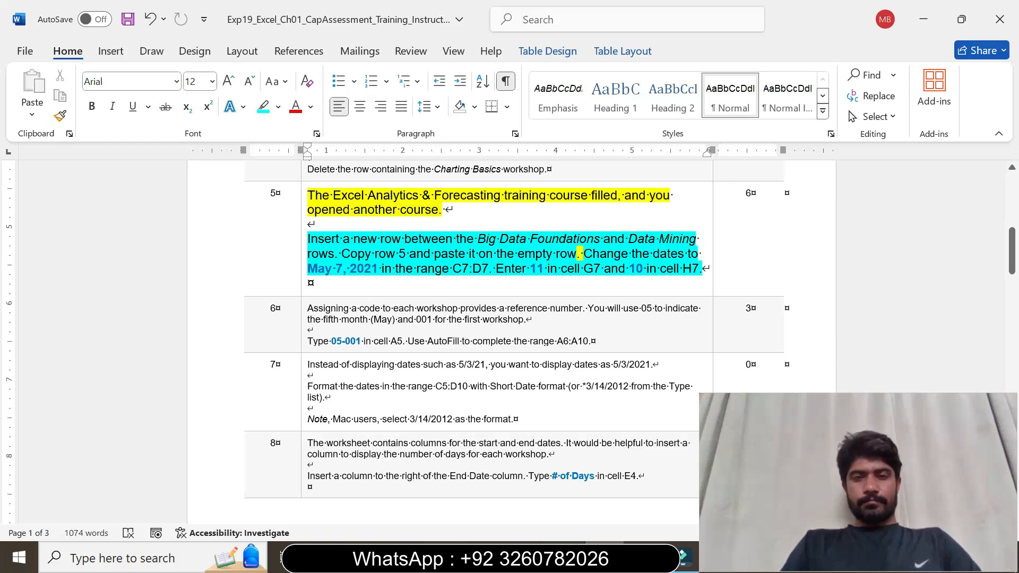
{"action": "left_click_drag", "start_coordinate": [308, 268], "coordinate": [380, 268]}
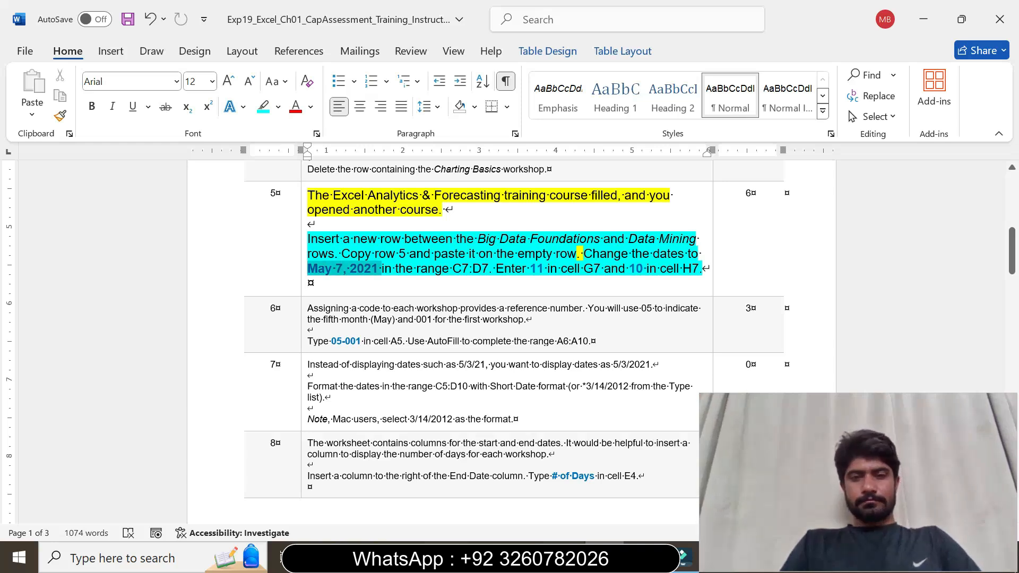
{"action": "left_click", "coordinate": [309, 283]}
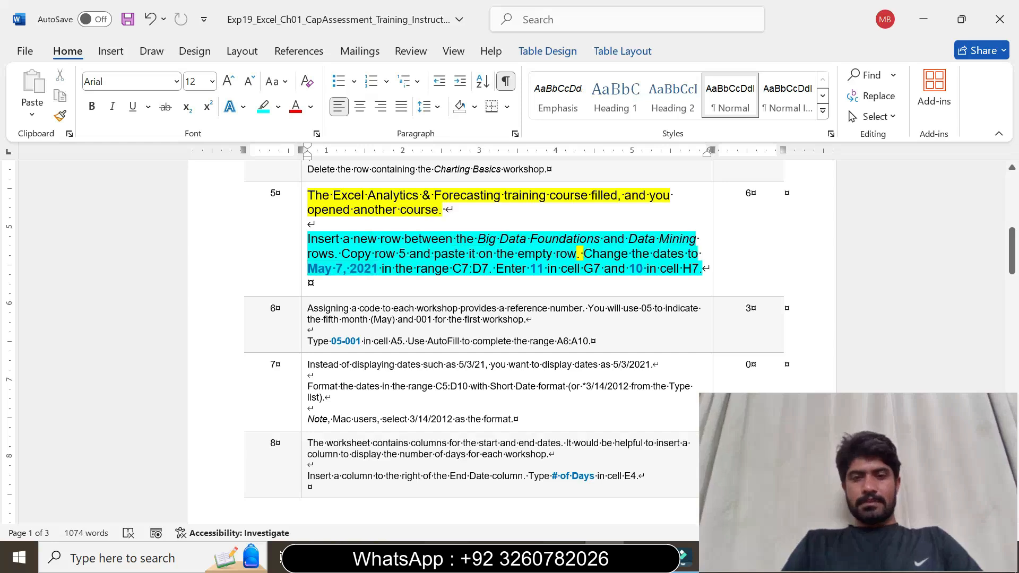
Switch to the Excel workbook and set the start date in cell C7 to 5/7/2021, checking the date in the Word instructions.
{"action": "key", "text": "alt+Tab"}
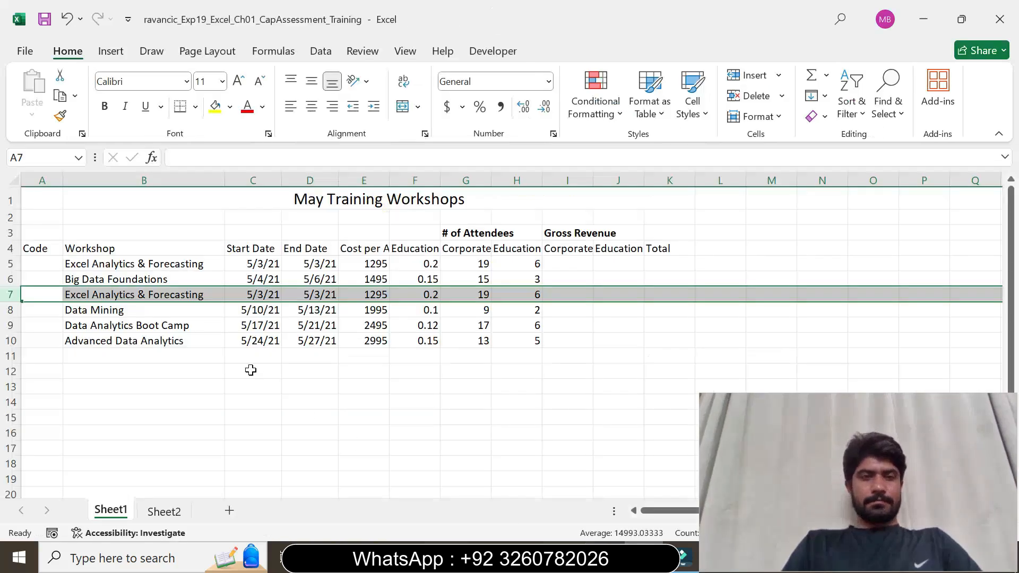
{"action": "left_click", "coordinate": [251, 294]}
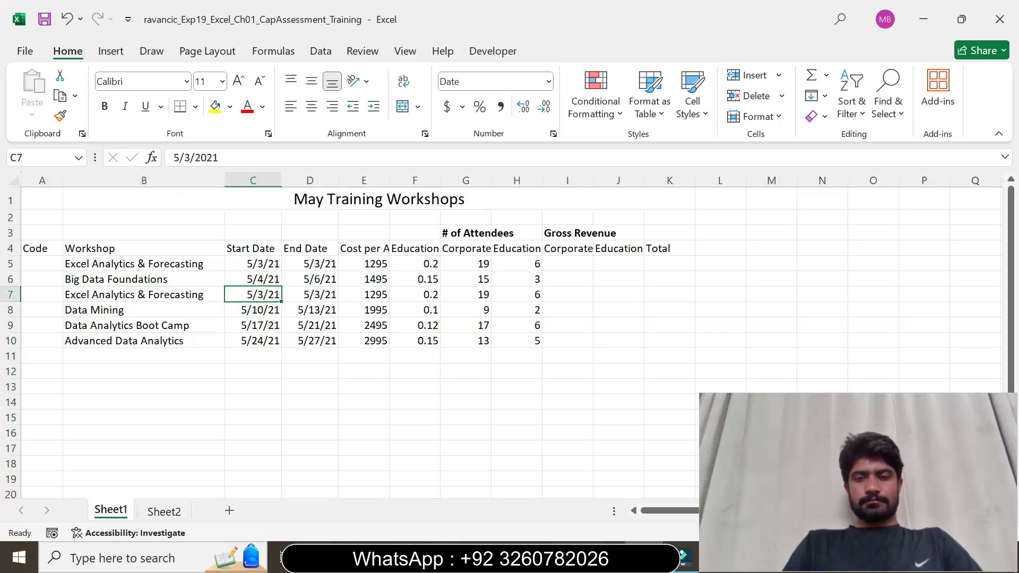
{"action": "left_click", "coordinate": [605, 557]}
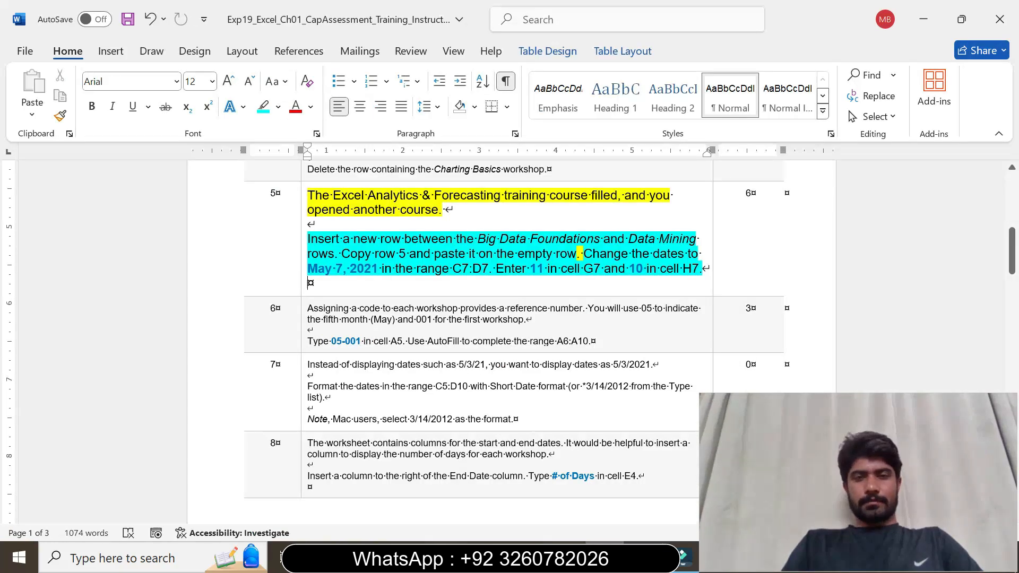
{"action": "double_click", "coordinate": [339, 269]}
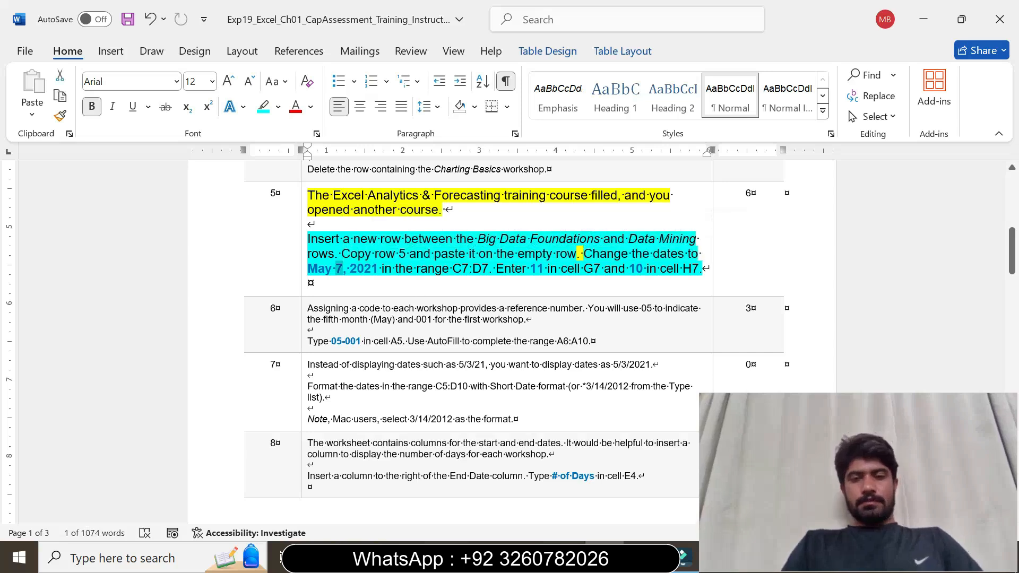
{"action": "left_click", "coordinate": [644, 558]}
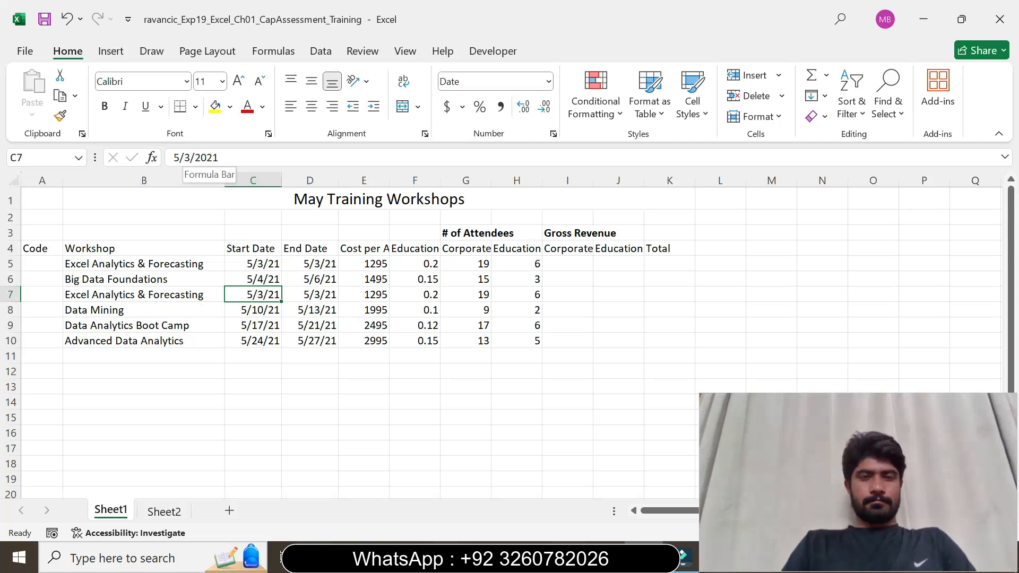
{"action": "left_click", "coordinate": [190, 157]}
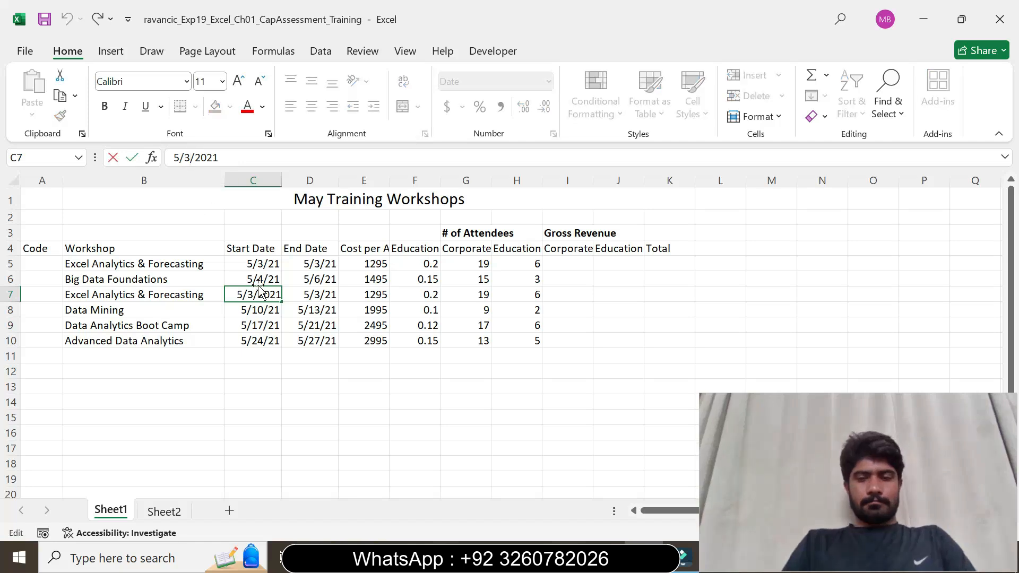
{"action": "type", "text": "7"}
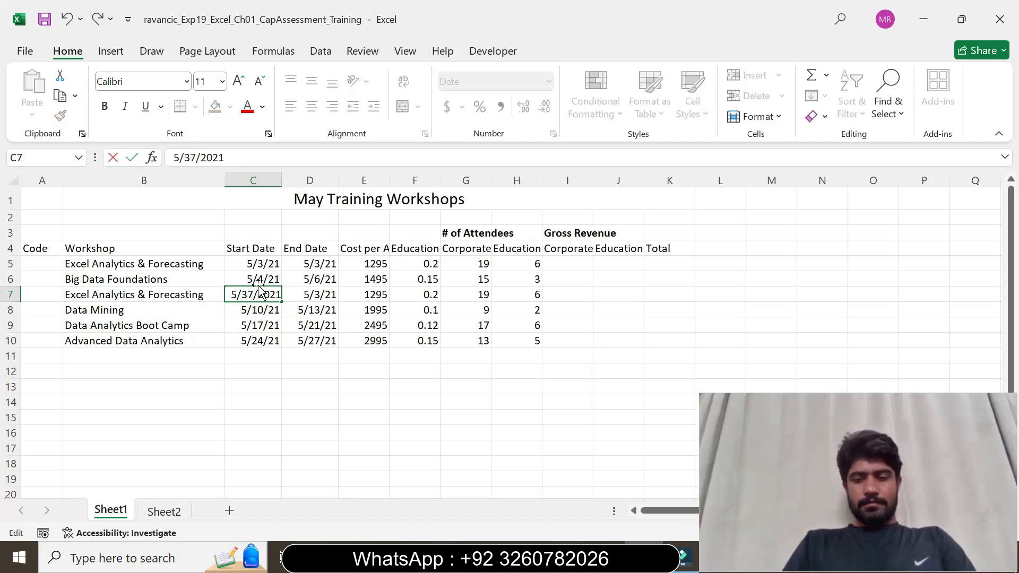
{"action": "key", "text": "Return"}
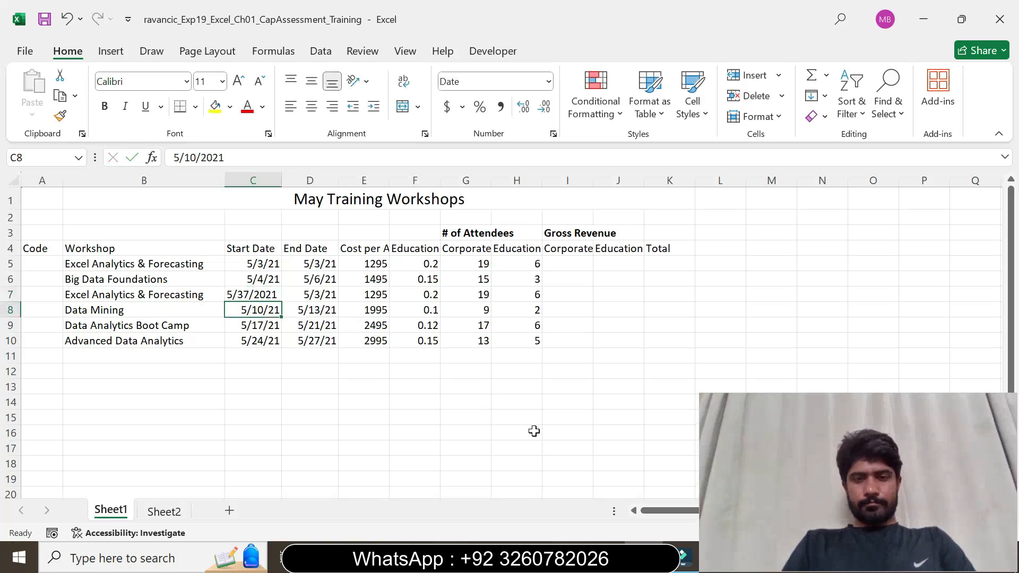
{"action": "left_click", "coordinate": [250, 294]}
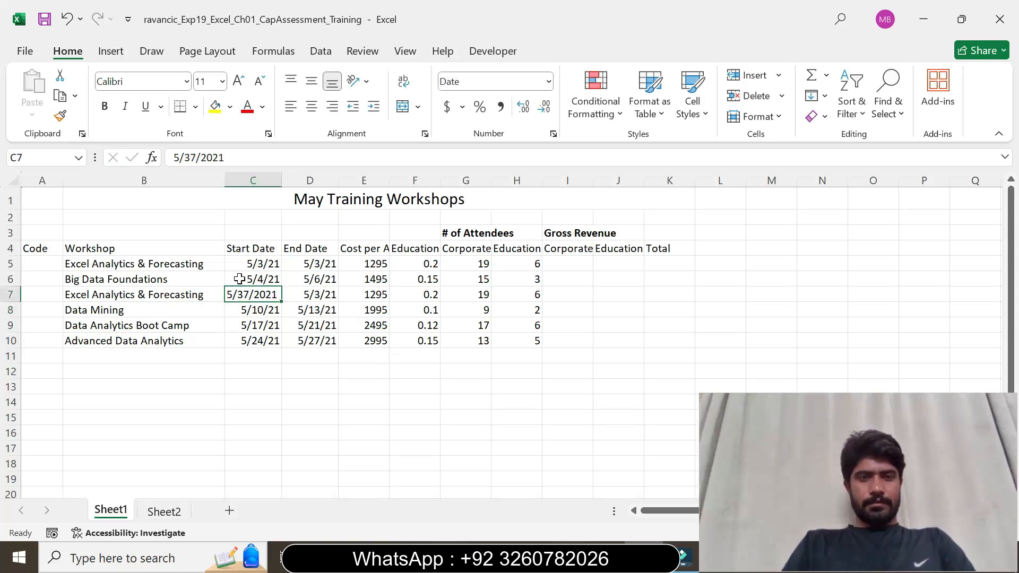
{"action": "left_click", "coordinate": [190, 157]}
{"action": "key", "text": "BackSpace"}
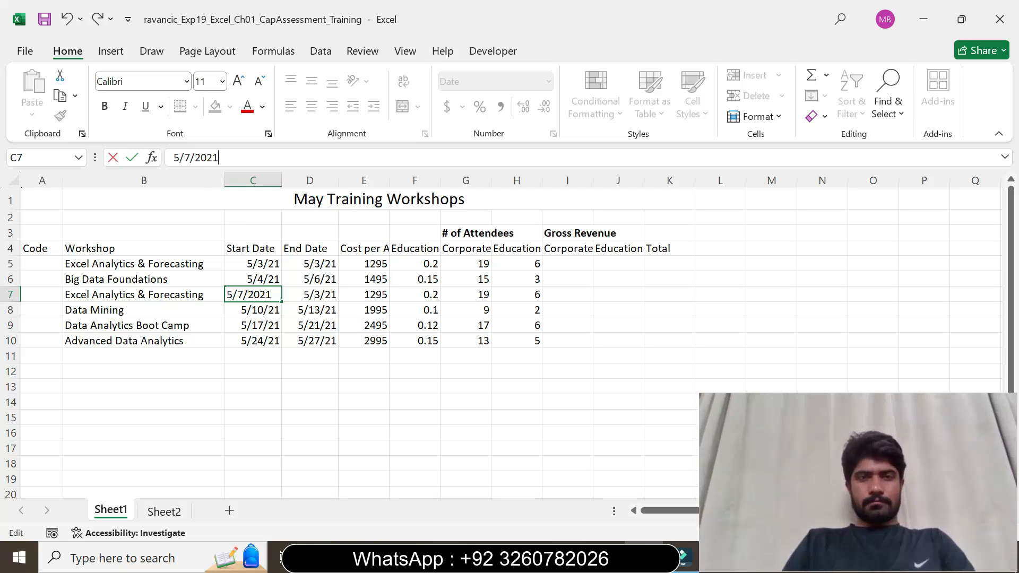
{"action": "key", "text": "Return"}
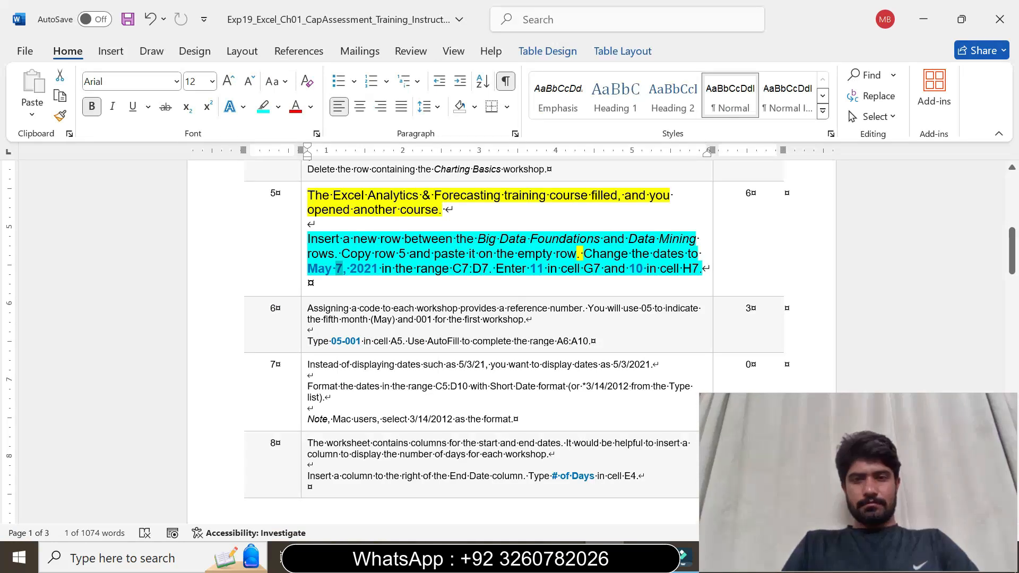
Check the date range in the Word instructions, then switch to the Excel workbook and set the end date in cell D7 to 5/7/2021.
{"action": "left_click_drag", "start_coordinate": [417, 269], "coordinate": [487, 271]}
{"action": "left_click", "coordinate": [643, 557]}
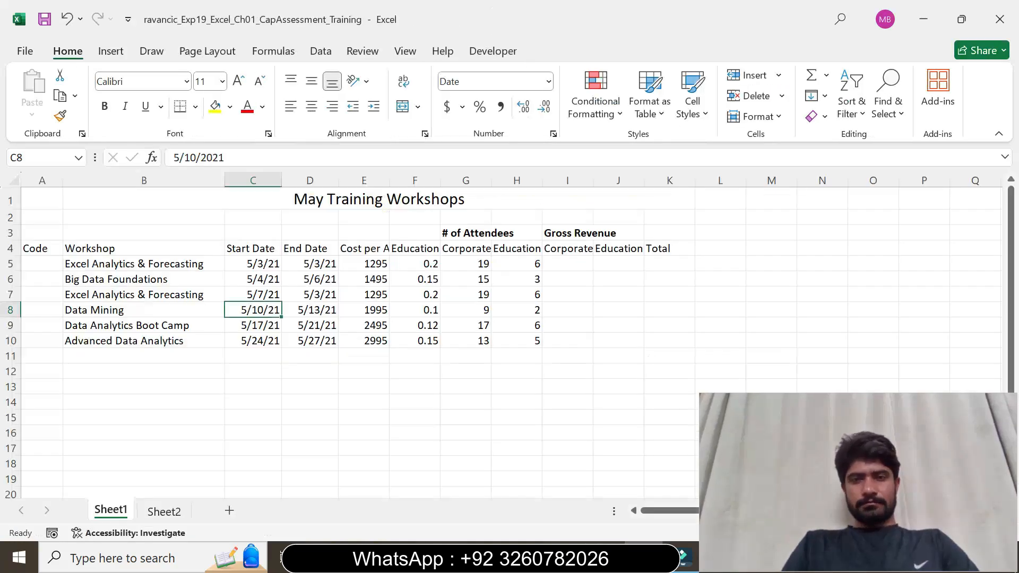
{"action": "left_click", "coordinate": [317, 298]}
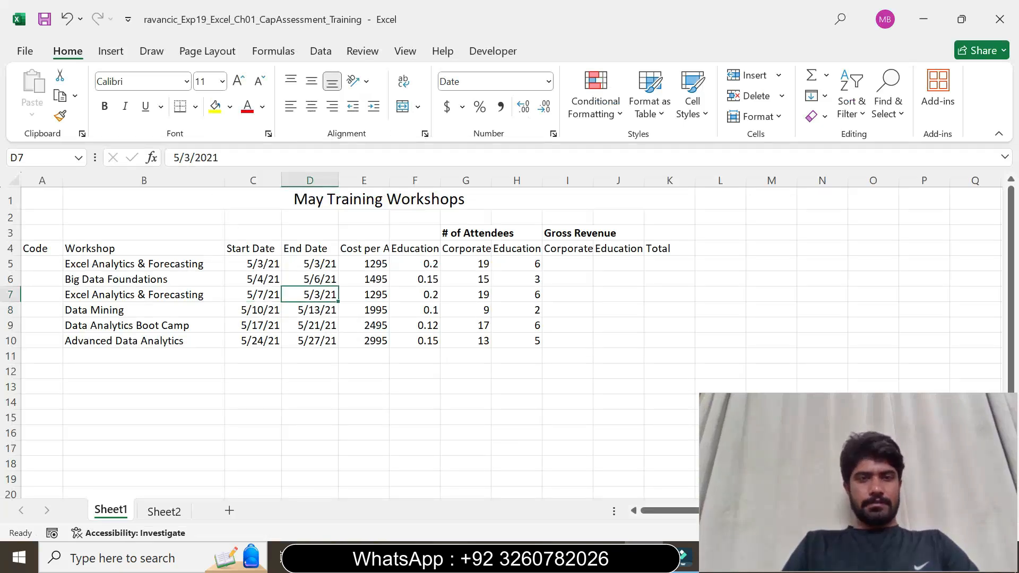
{"action": "left_click", "coordinate": [190, 157]}
{"action": "key", "text": "BackSpace"}
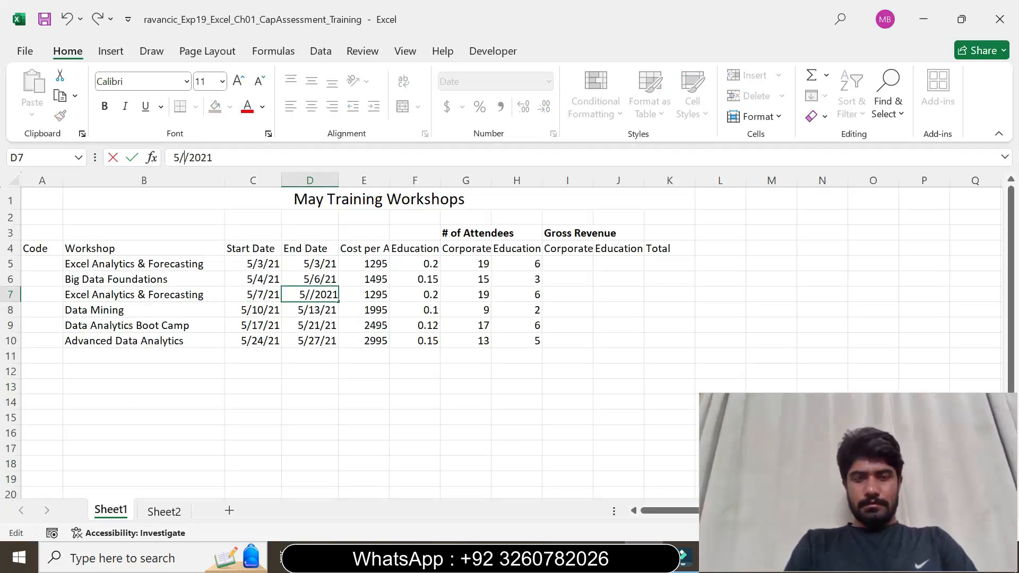
{"action": "type", "text": "7"}
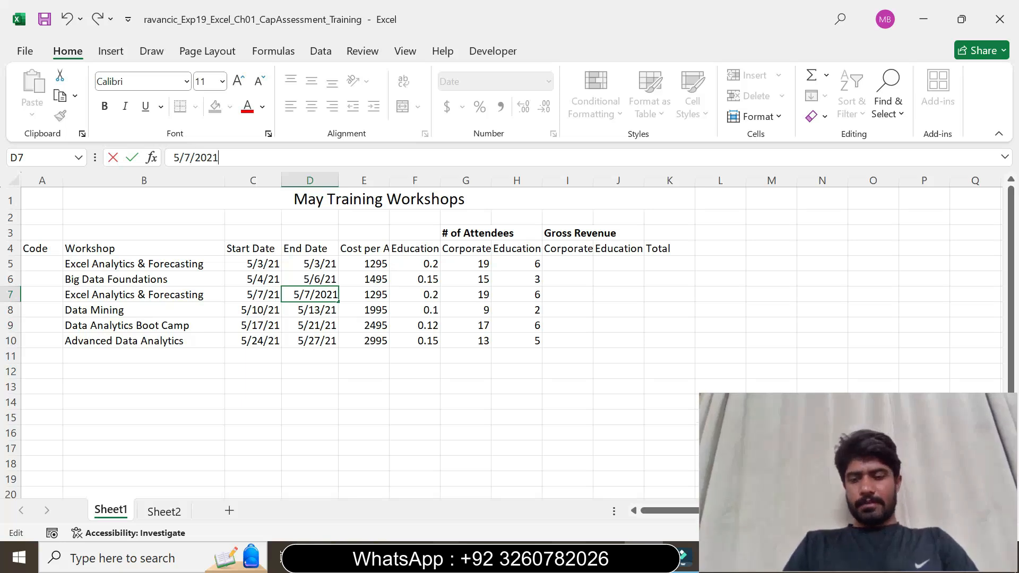
{"action": "key", "text": "Return"}
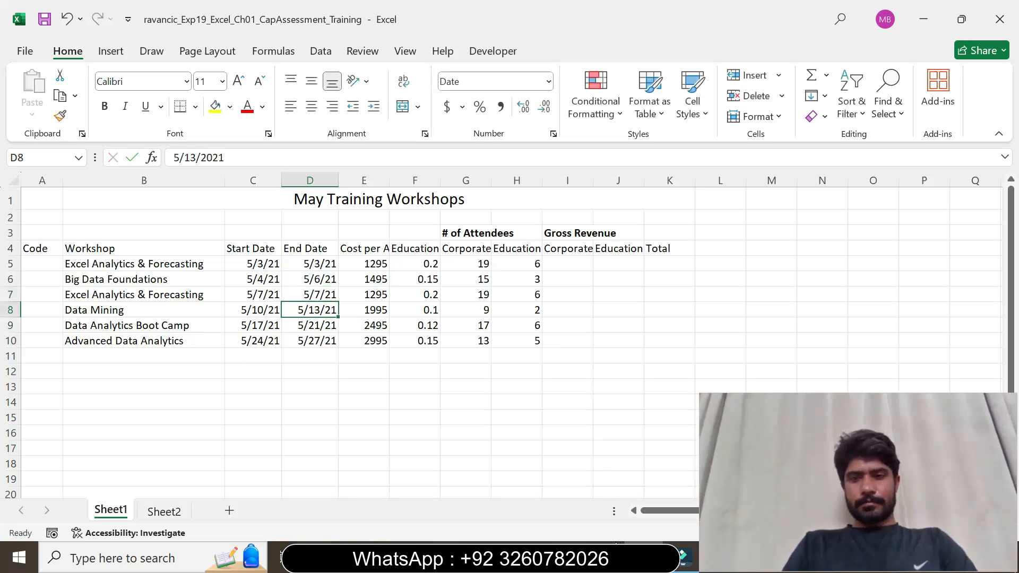
Check the step 5 value for cell G7 in the Word instructions, then switch to the Excel workbook and set G7 to 11.
{"action": "left_click", "coordinate": [605, 557]}
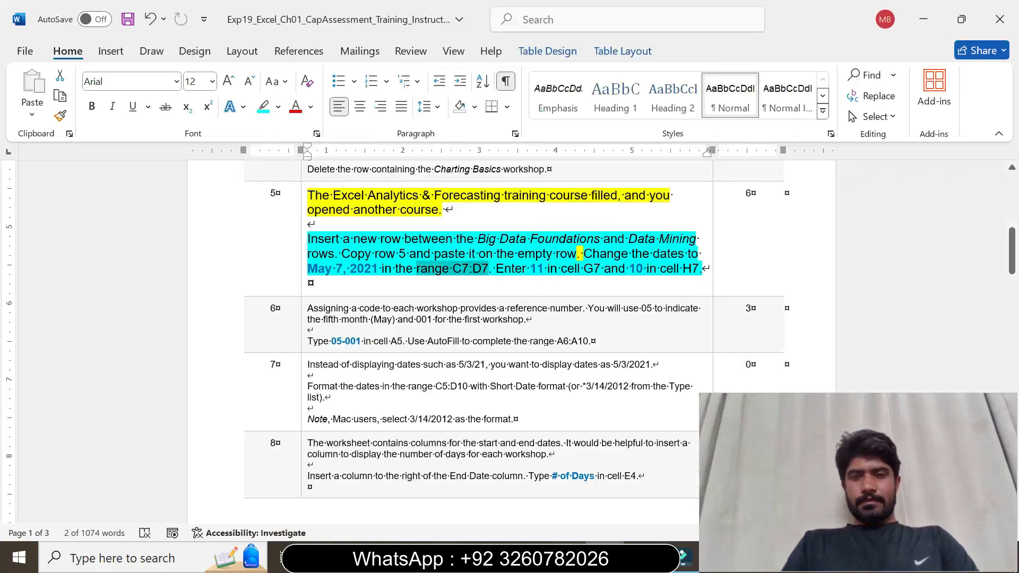
{"action": "double_click", "coordinate": [537, 268]}
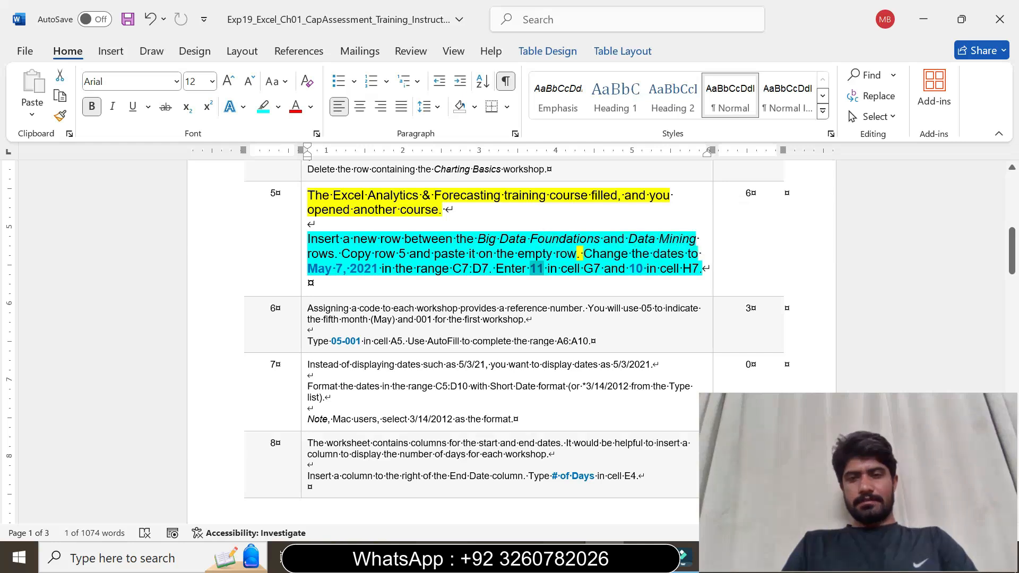
{"action": "left_click", "coordinate": [605, 558]}
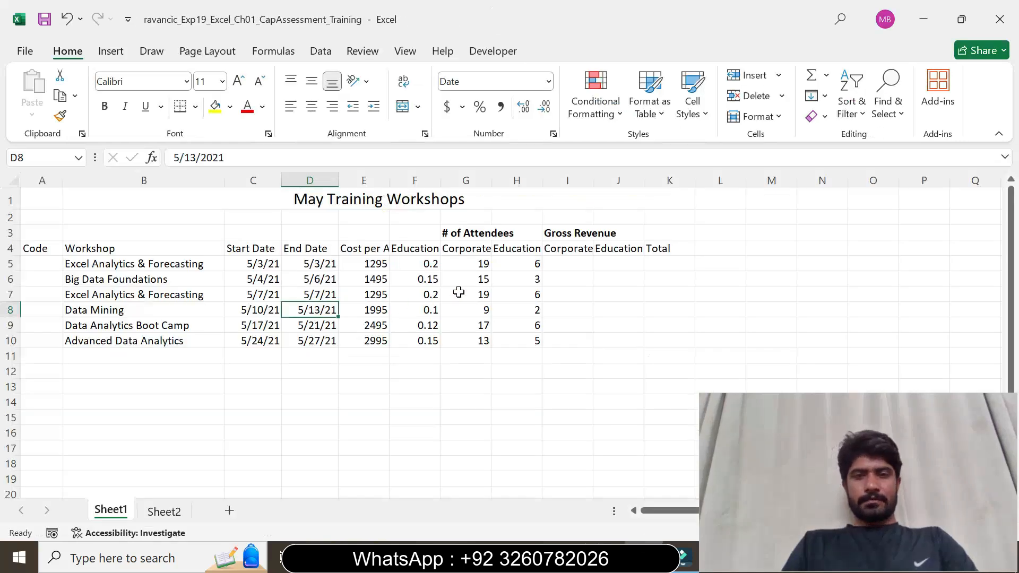
{"action": "left_click", "coordinate": [478, 294]}
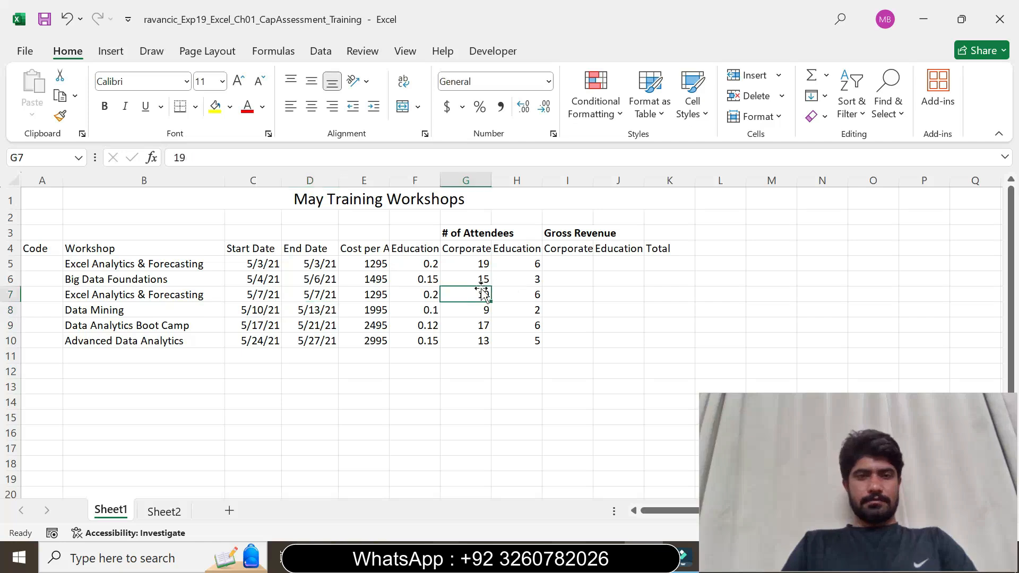
{"action": "type", "text": "1"}
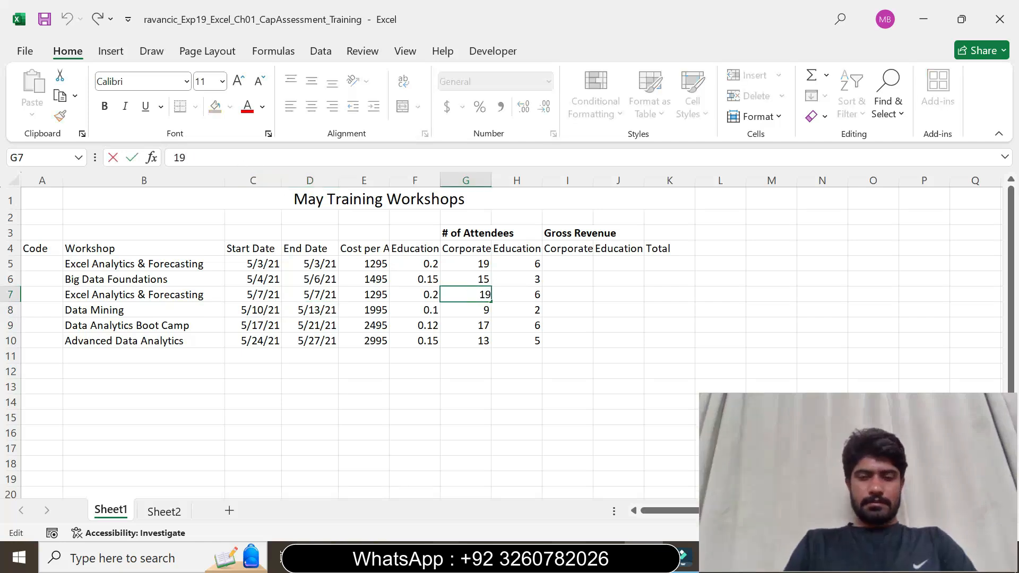
{"action": "type", "text": "1"}
{"action": "key", "text": "Return"}
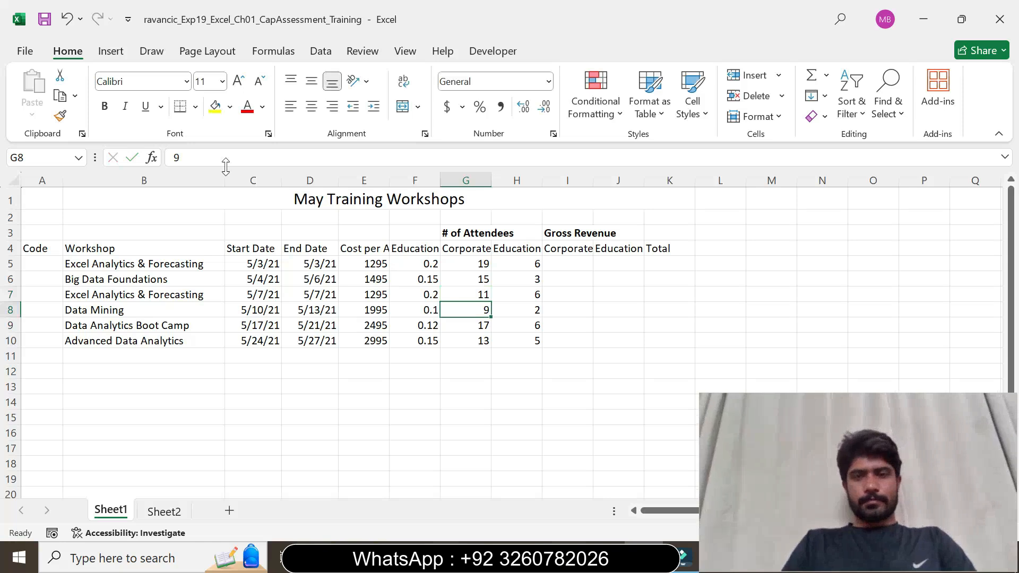
Check the step 5 value for cell H7 in the Word instructions, then switch to the Excel workbook and set H7 to 10.
{"action": "left_click", "coordinate": [604, 557]}
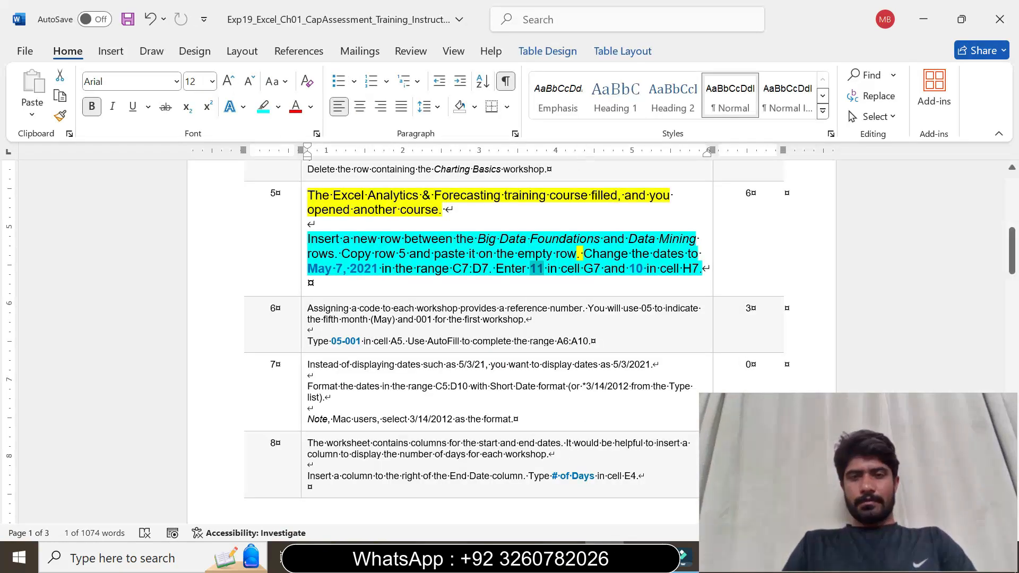
{"action": "left_click_drag", "start_coordinate": [605, 269], "coordinate": [648, 269]}
{"action": "left_click", "coordinate": [646, 268]}
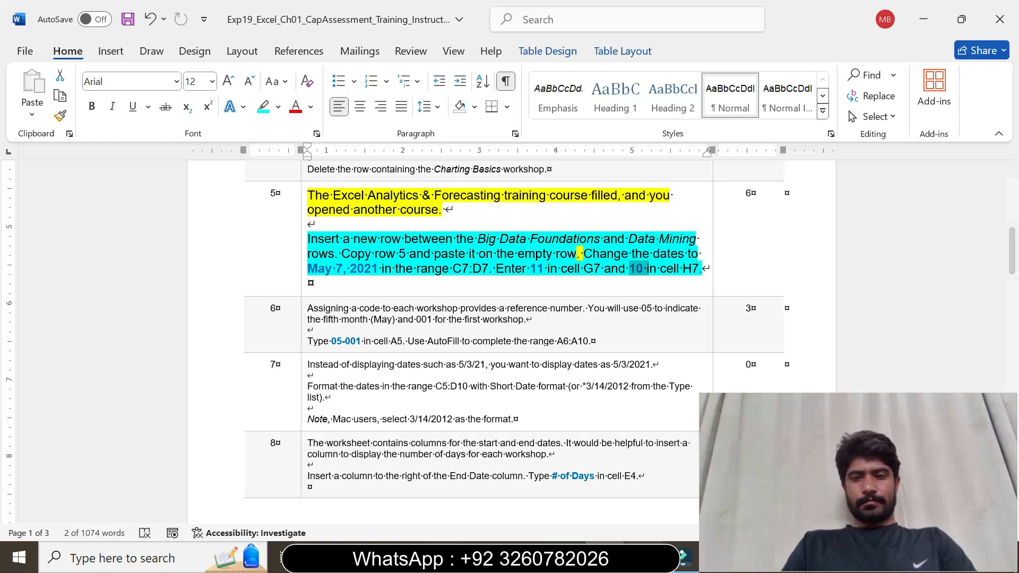
{"action": "key", "text": "alt+Tab"}
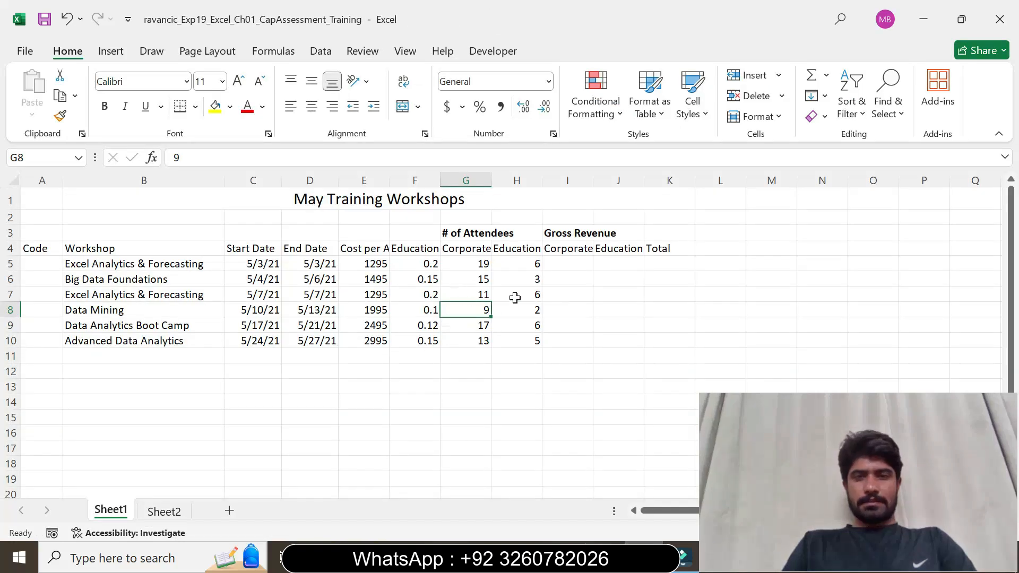
{"action": "left_click", "coordinate": [514, 307]}
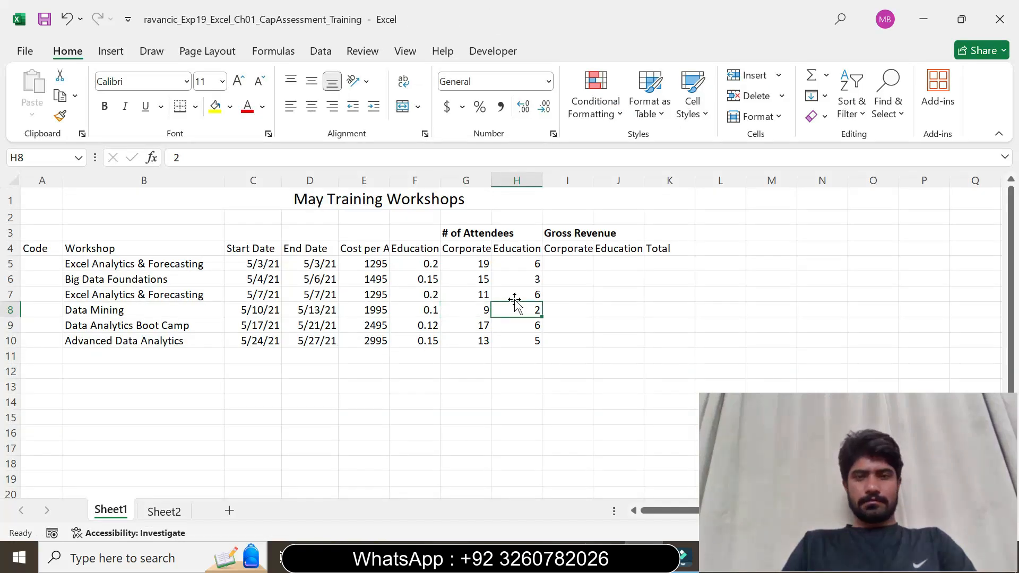
{"action": "left_click", "coordinate": [516, 293]}
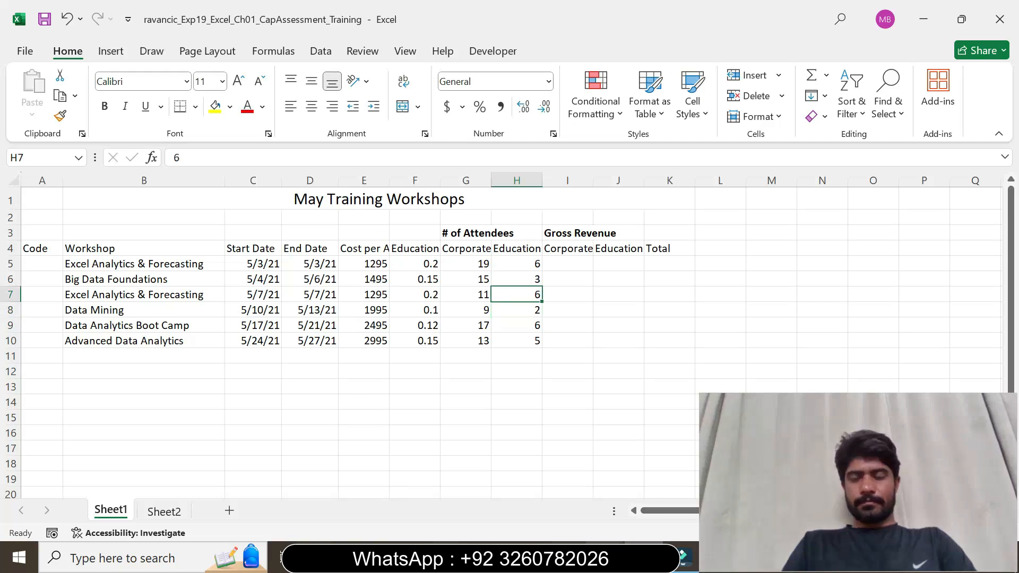
{"action": "left_click", "coordinate": [605, 556]}
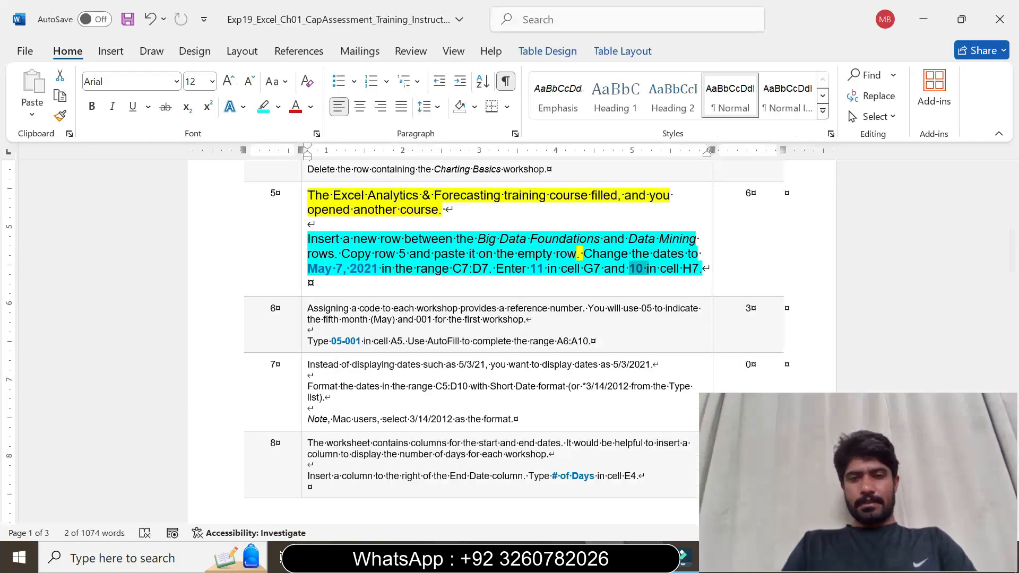
{"action": "left_click", "coordinate": [644, 556]}
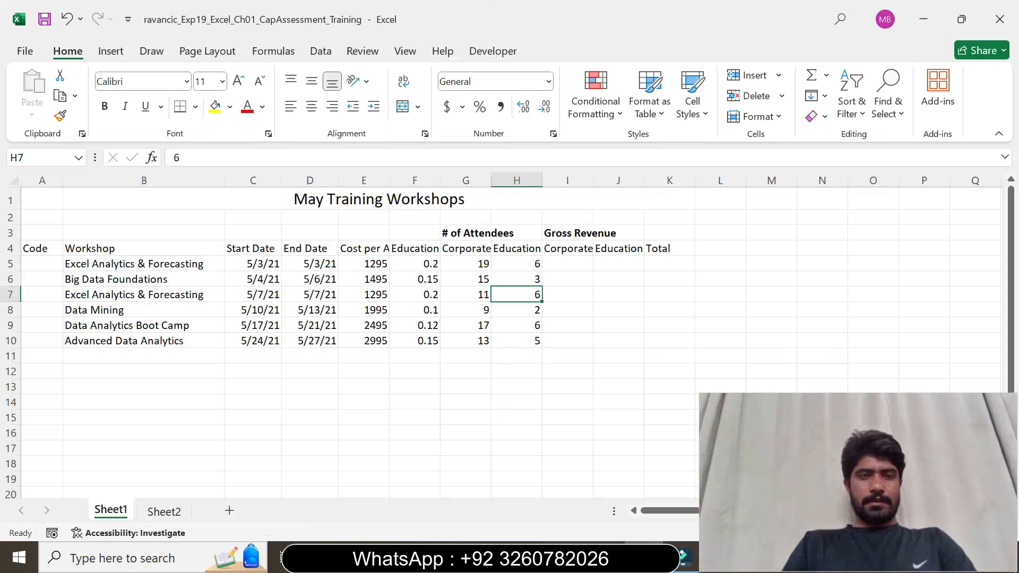
{"action": "type", "text": "0"}
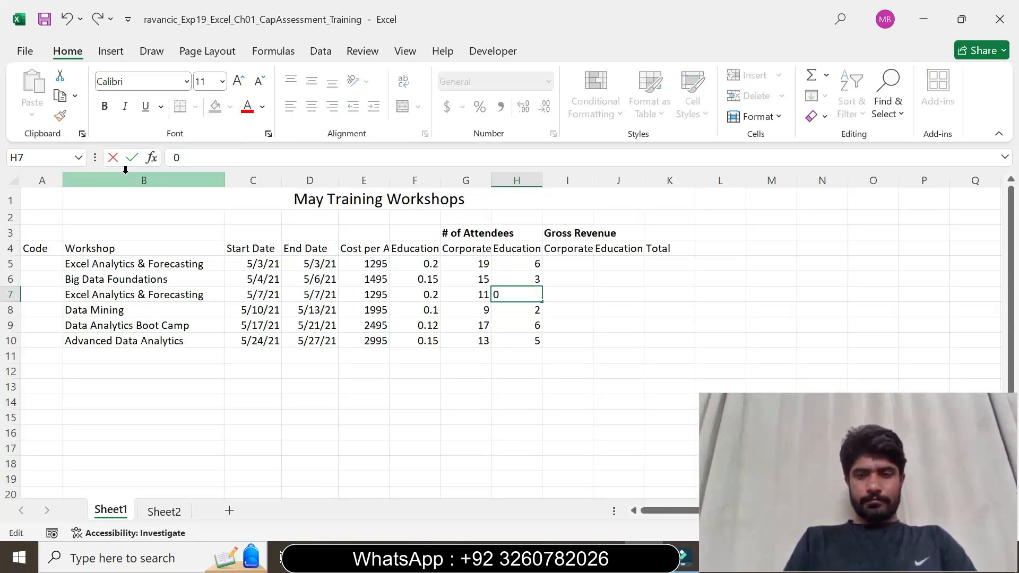
{"action": "key", "text": "BackSpace"}
{"action": "type", "text": "10"}
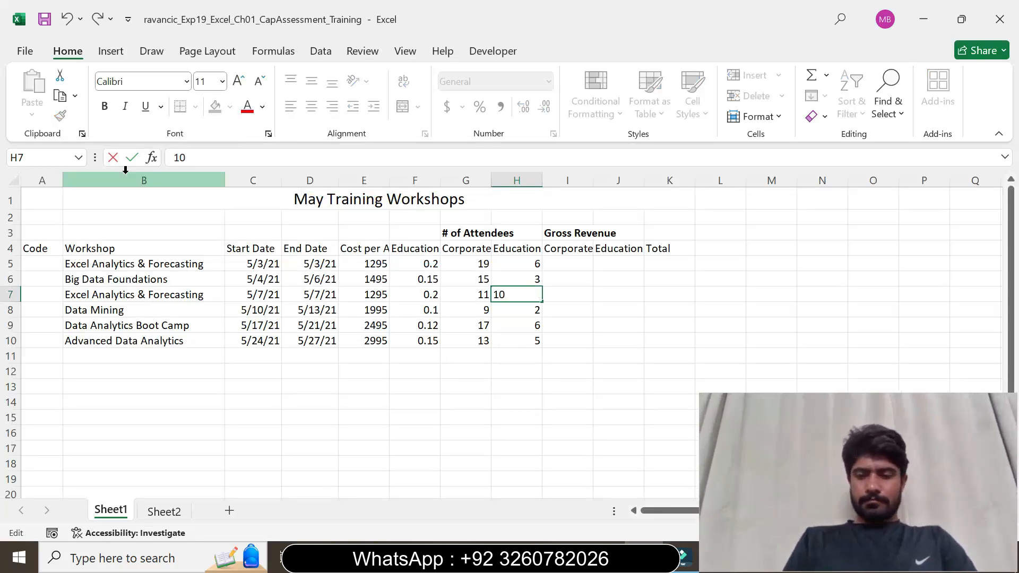
{"action": "key", "text": "Return"}
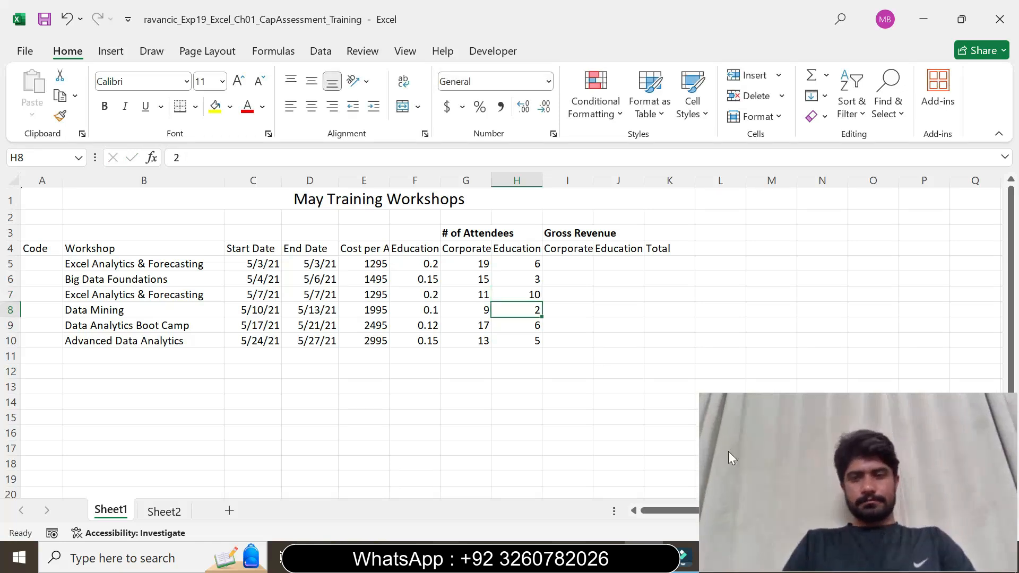
Switch to the Word instructions, set the step 5 text to 9 pt and remove its highlighting.
{"action": "key", "text": "alt+Tab"}
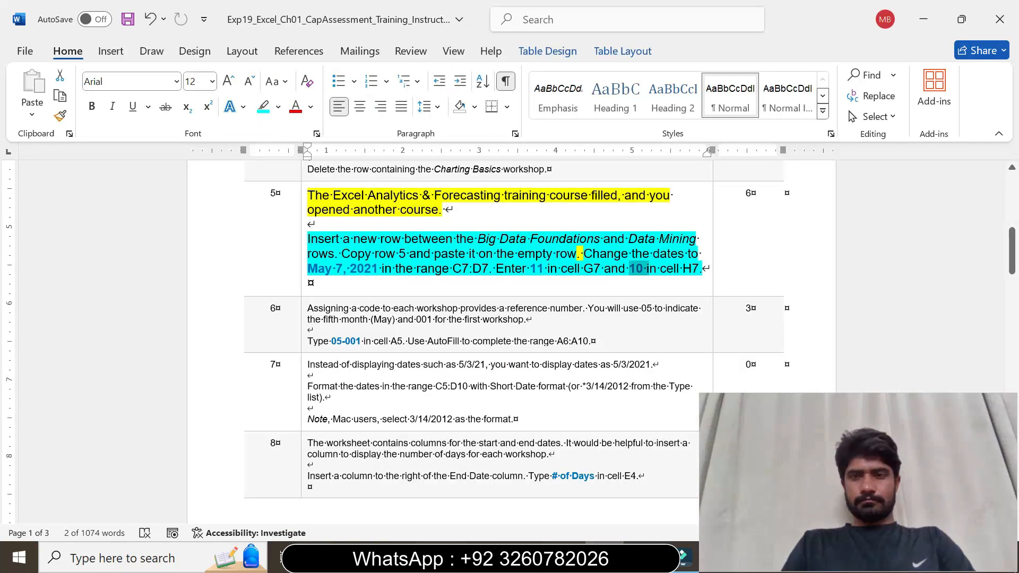
{"action": "left_click", "coordinate": [300, 294]}
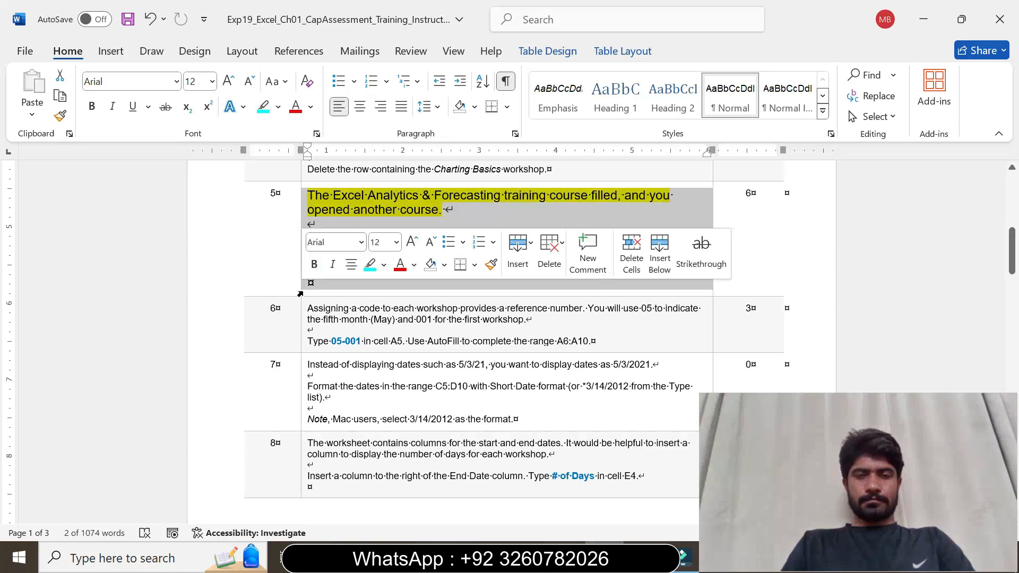
{"action": "left_click", "coordinate": [396, 242]}
{"action": "left_click", "coordinate": [380, 282]}
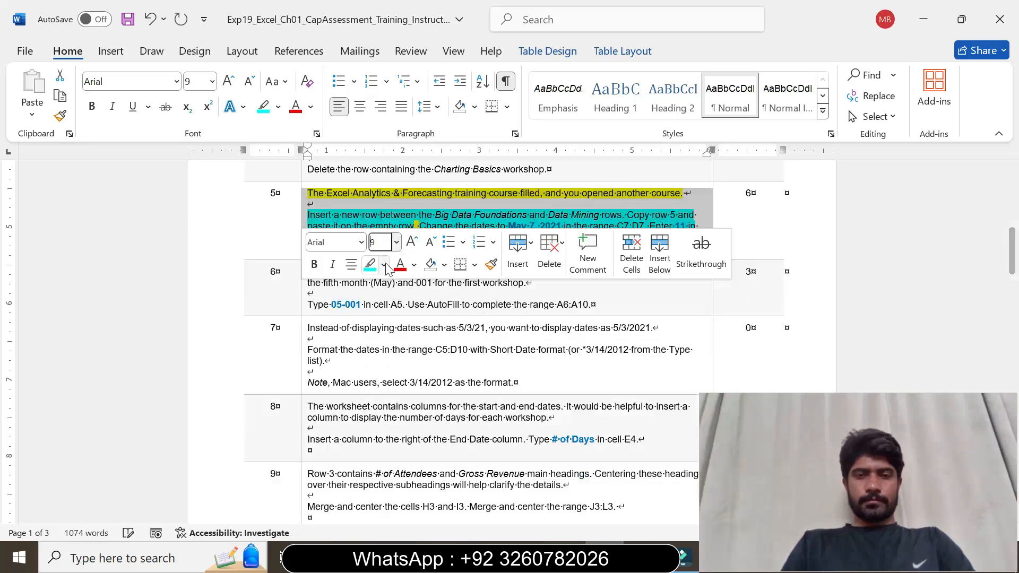
{"action": "left_click", "coordinate": [383, 264]}
{"action": "left_click", "coordinate": [412, 394]}
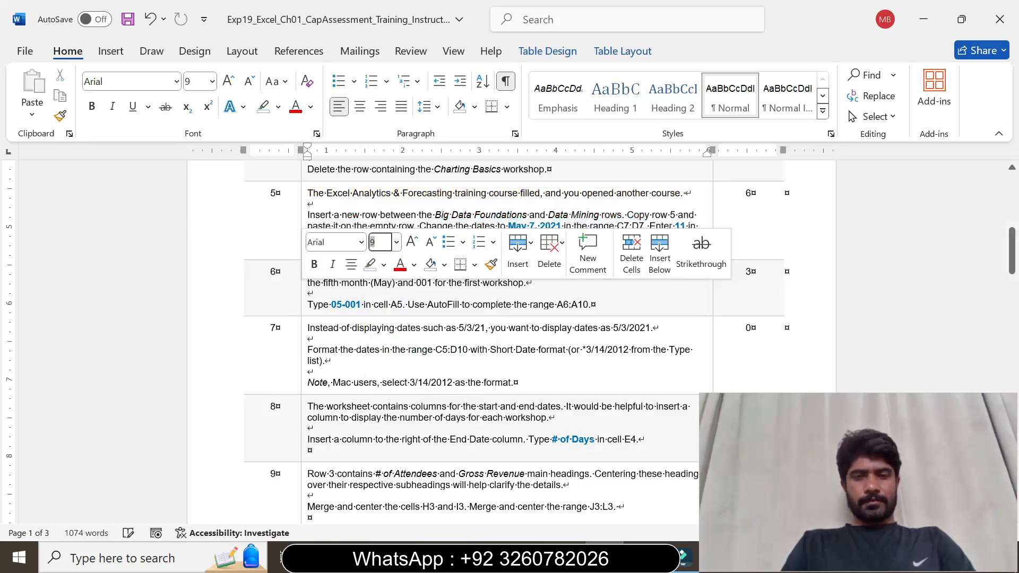
Set the step 6 instruction text to 12 pt and highlight it in yellow.
{"action": "left_click", "coordinate": [300, 313]}
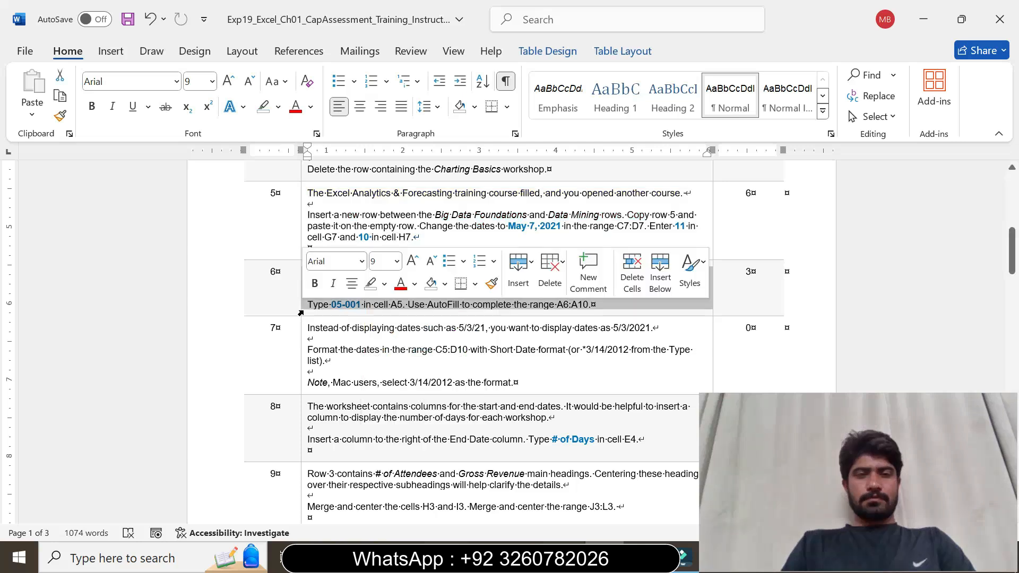
{"action": "left_click", "coordinate": [398, 262]}
{"action": "left_click", "coordinate": [383, 361]}
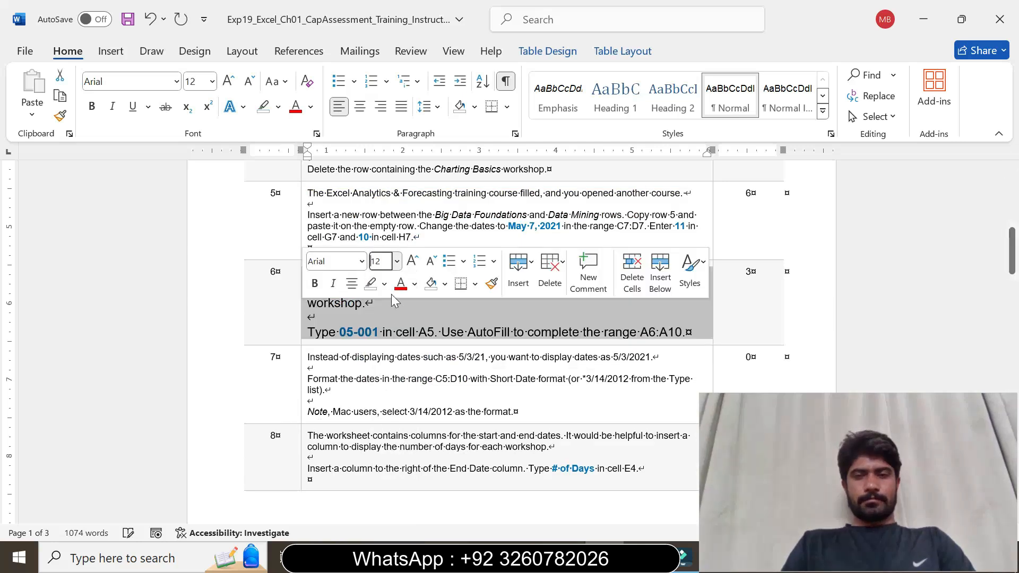
{"action": "left_click", "coordinate": [386, 284]}
{"action": "left_click", "coordinate": [375, 339]}
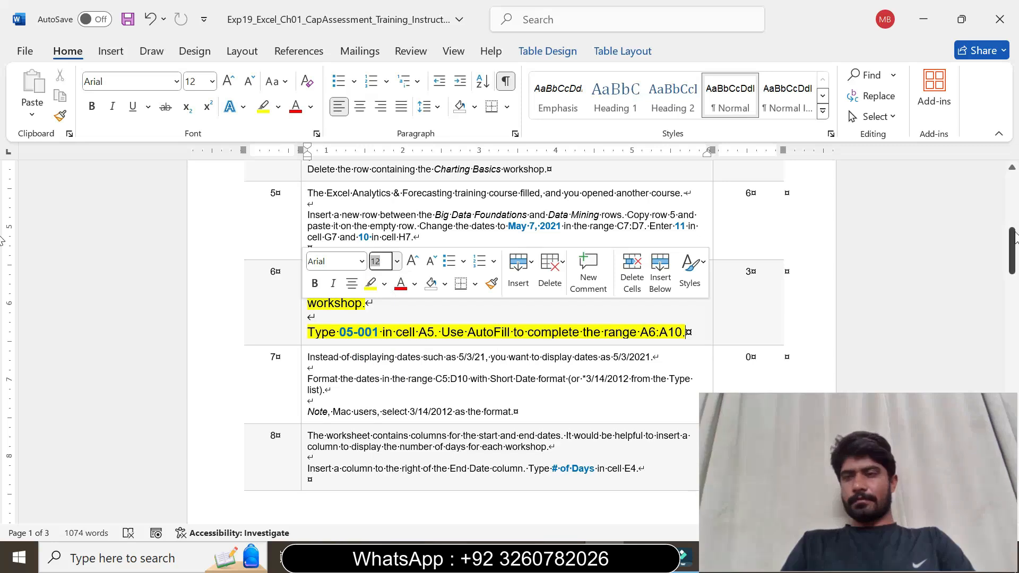
Read the code and target cell in step 6, then switch to the Excel workbook and enter 05-001 in cell A5.
{"action": "left_click_drag", "start_coordinate": [1014, 244], "coordinate": [1013, 254]}
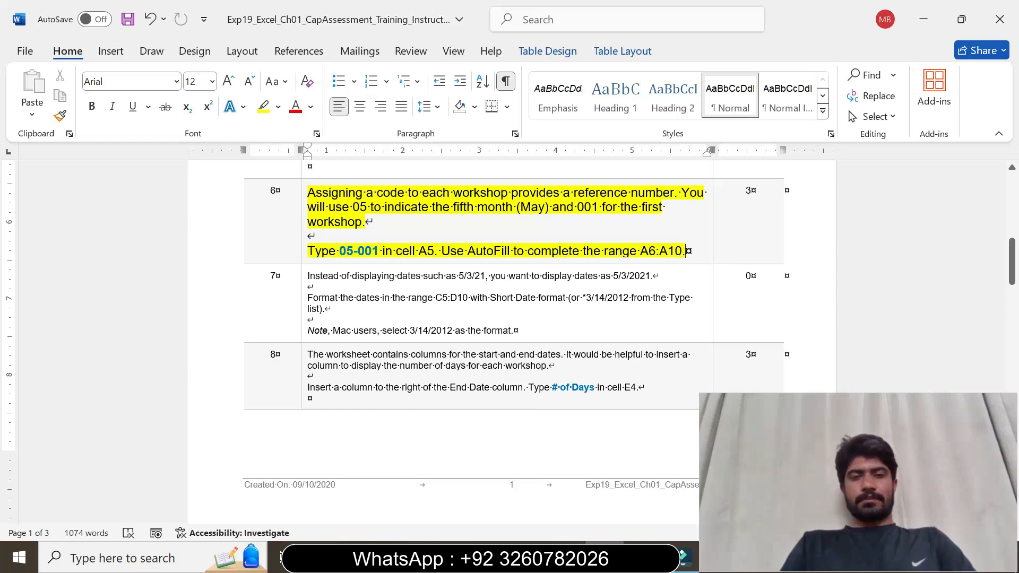
{"action": "left_click_drag", "start_coordinate": [340, 252], "coordinate": [372, 252]}
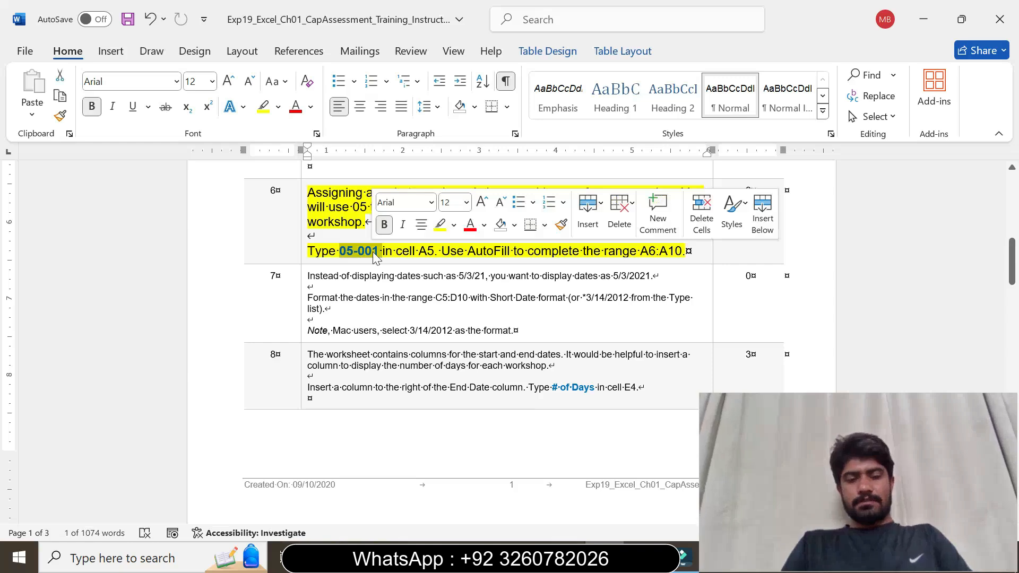
{"action": "left_click", "coordinate": [427, 251]}
{"action": "left_click_drag", "start_coordinate": [427, 251], "coordinate": [396, 251]}
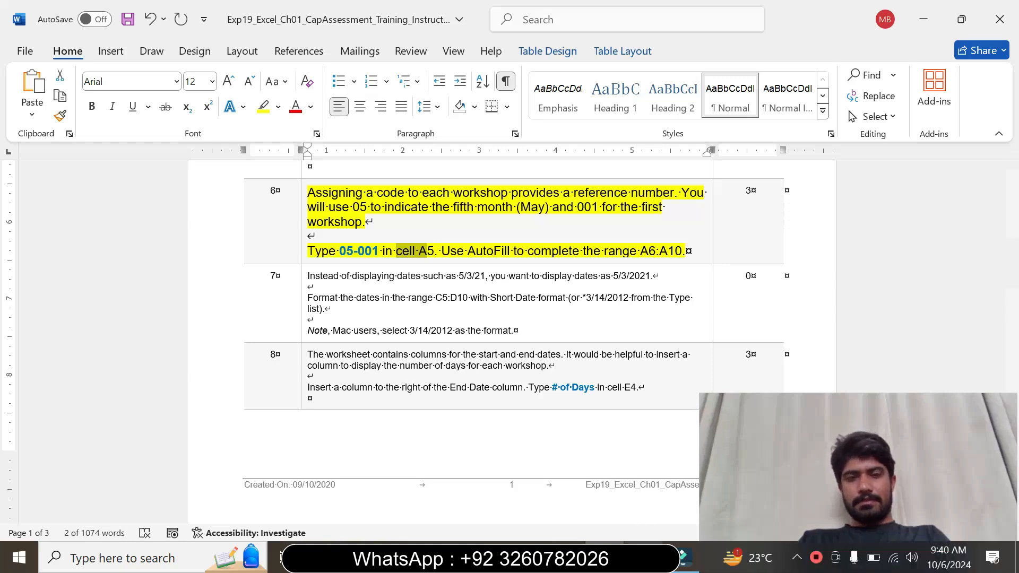
{"action": "left_click", "coordinate": [642, 556]}
{"action": "left_click", "coordinate": [46, 263]}
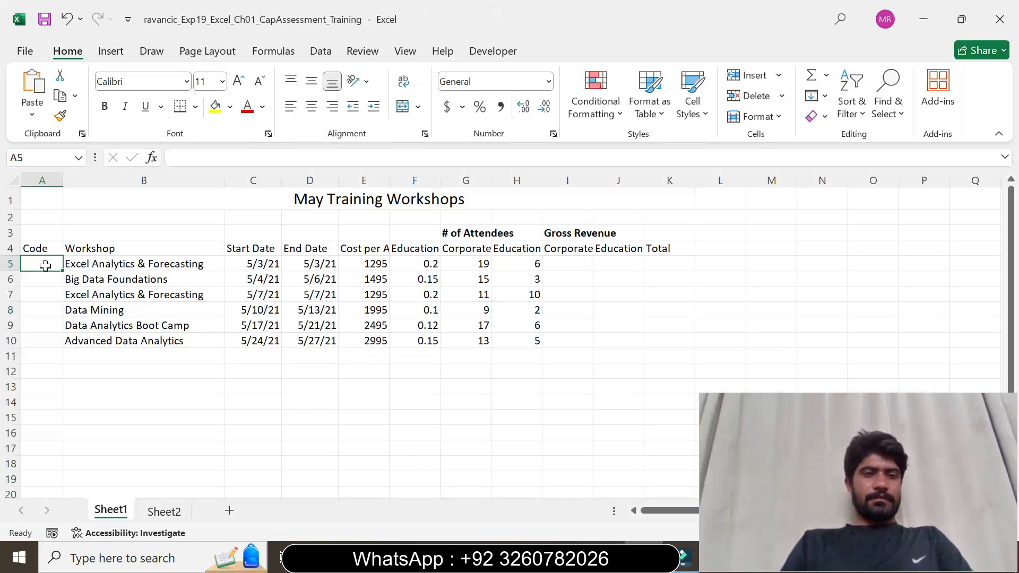
{"action": "left_click", "coordinate": [181, 157]}
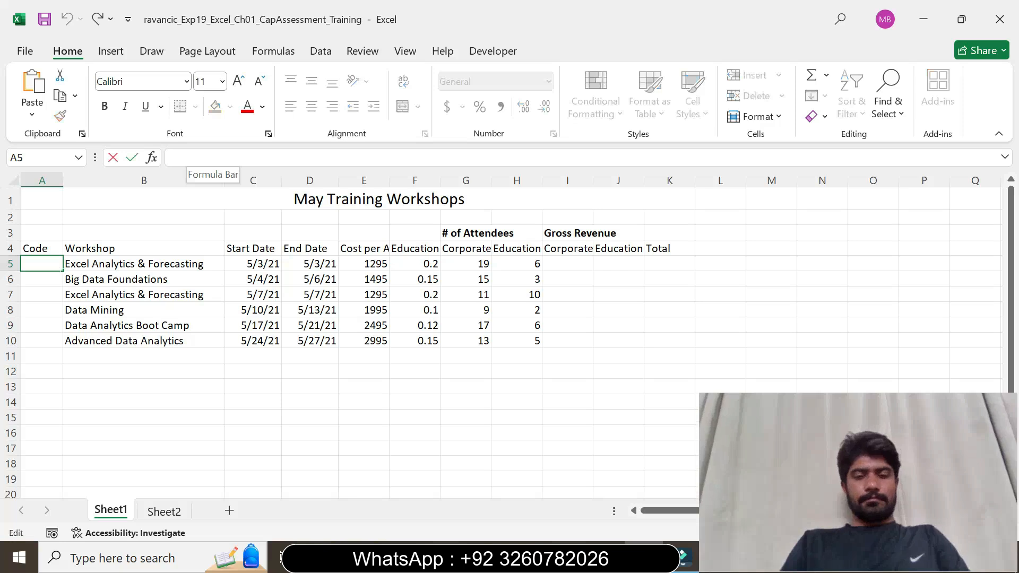
{"action": "type", "text": "05-001"}
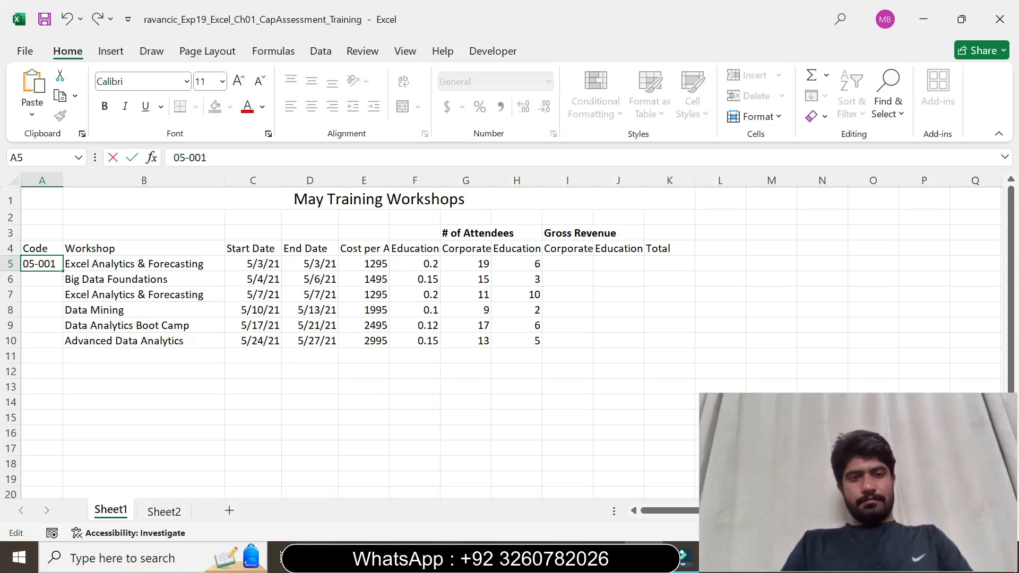
{"action": "key", "text": "Return"}
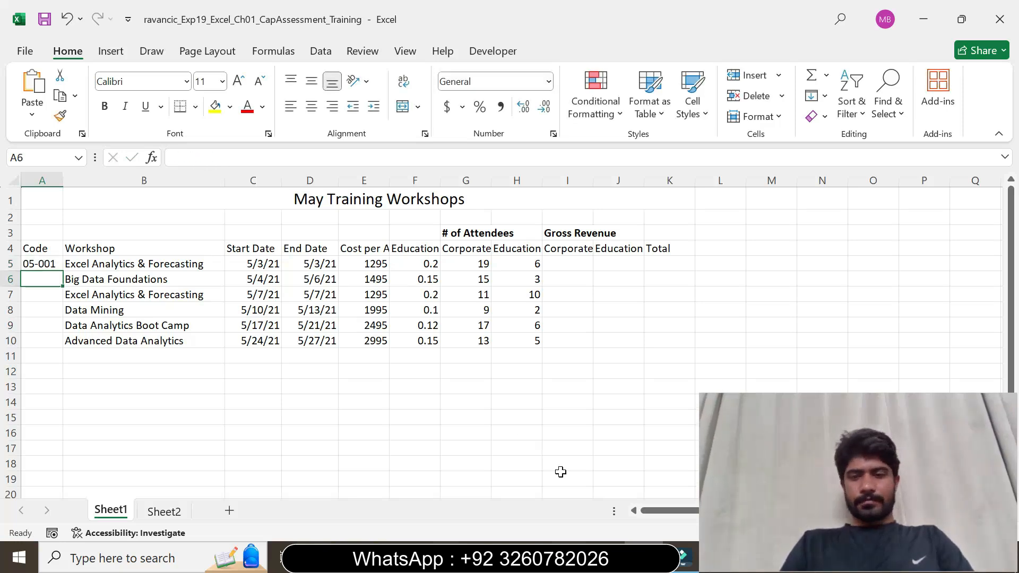
Check the AutoFill range for step 6 in the Word instructions, then switch to the Excel workbook and AutoFill the A5 code through A10.
{"action": "left_click", "coordinate": [604, 556]}
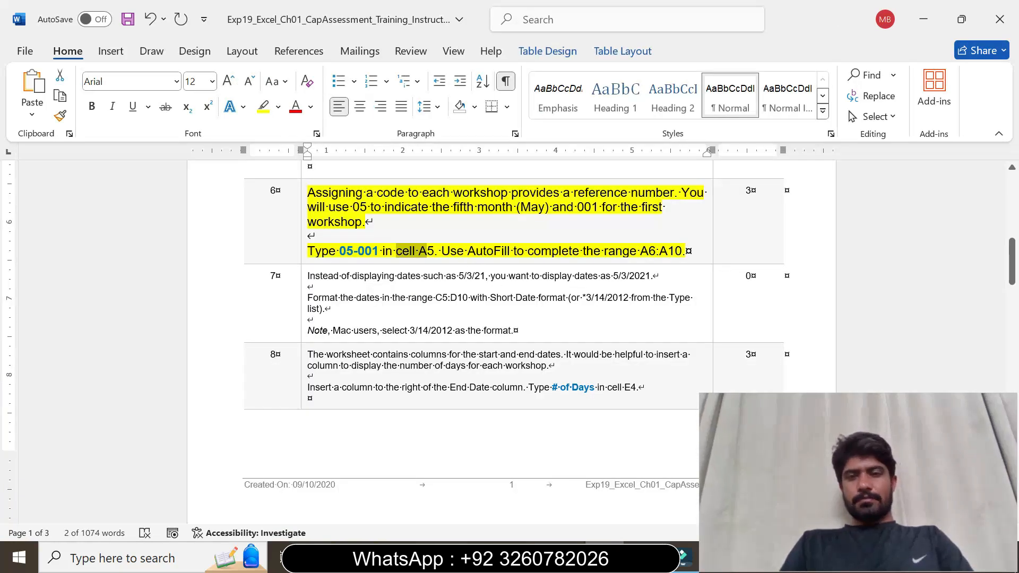
{"action": "left_click_drag", "start_coordinate": [640, 251], "coordinate": [682, 251]}
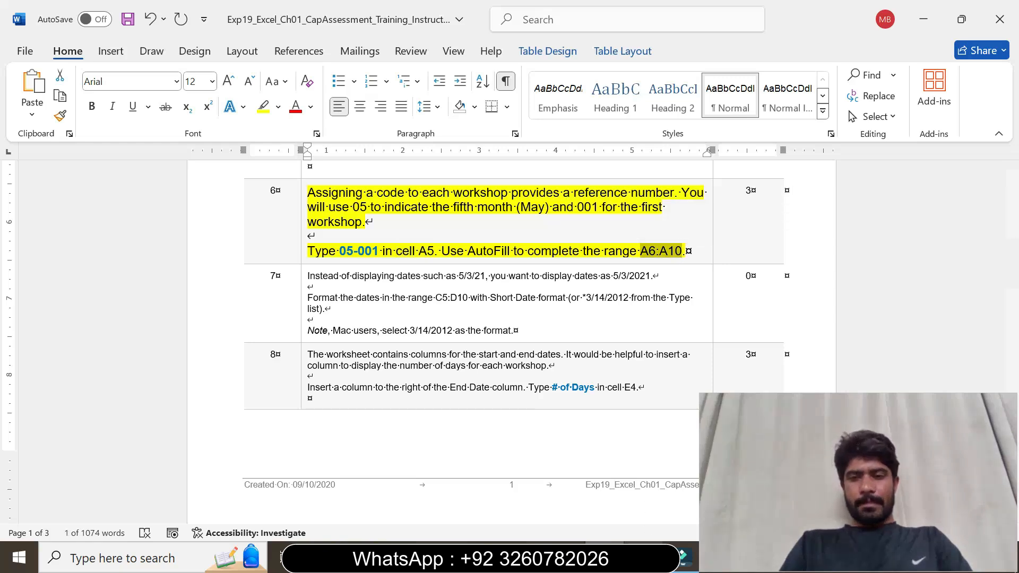
{"action": "left_click", "coordinate": [643, 555]}
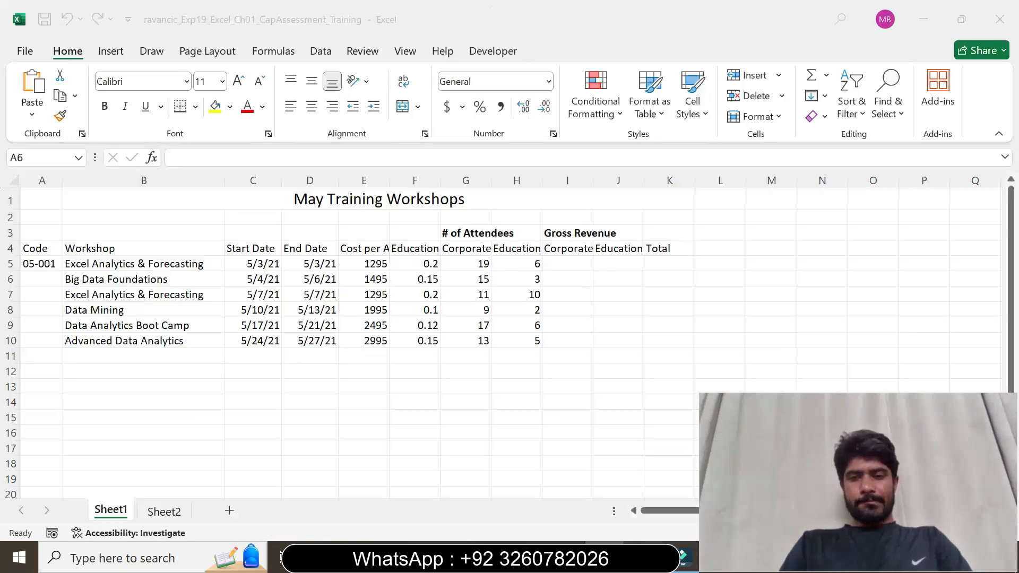
{"action": "left_click", "coordinate": [53, 265]}
{"action": "left_click_drag", "start_coordinate": [64, 272], "coordinate": [64, 346]}
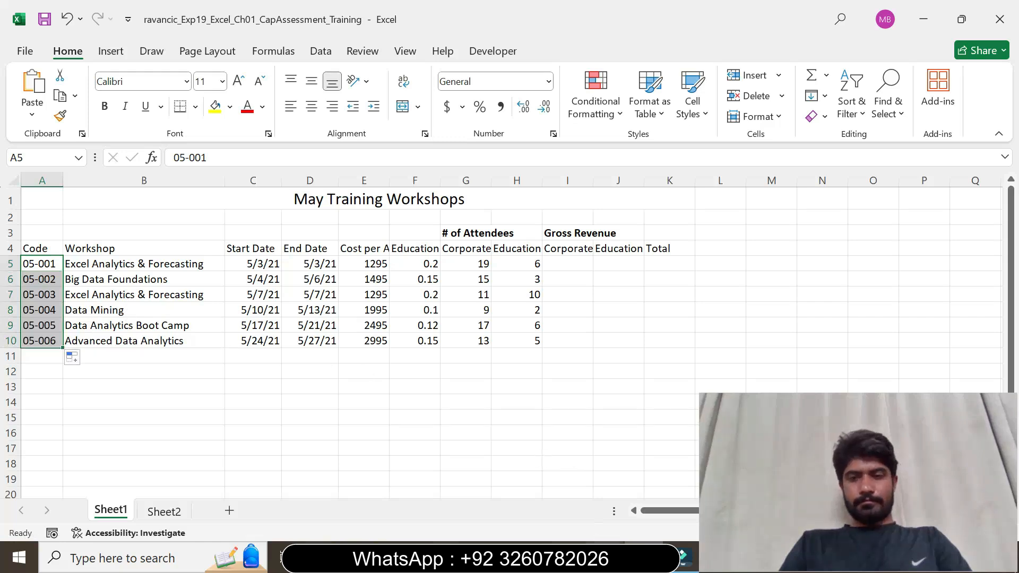
Switch to the Word instructions, set the step 6 text to 9 pt and remove its highlighting.
{"action": "left_click", "coordinate": [605, 558]}
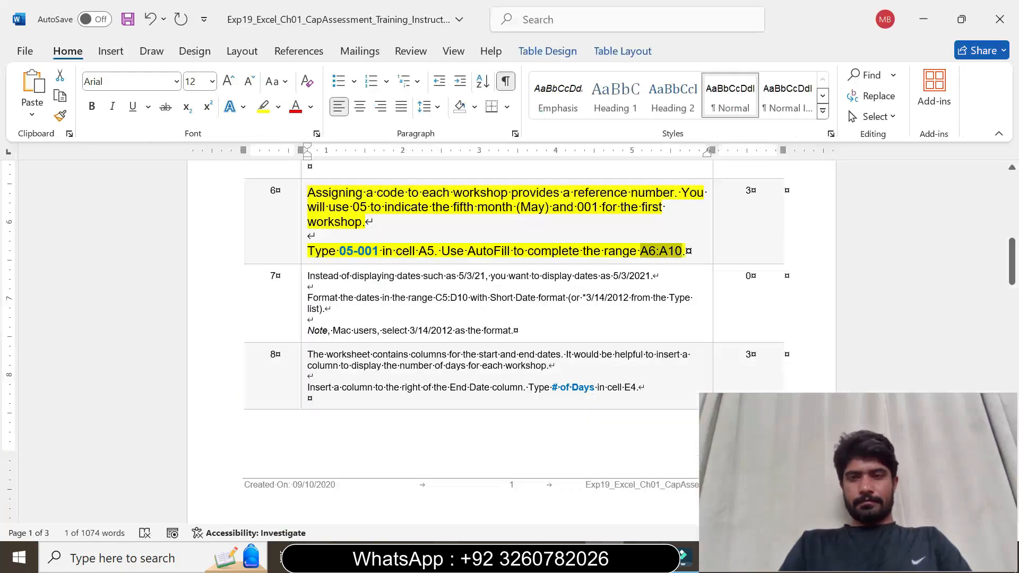
{"action": "left_click", "coordinate": [304, 264]}
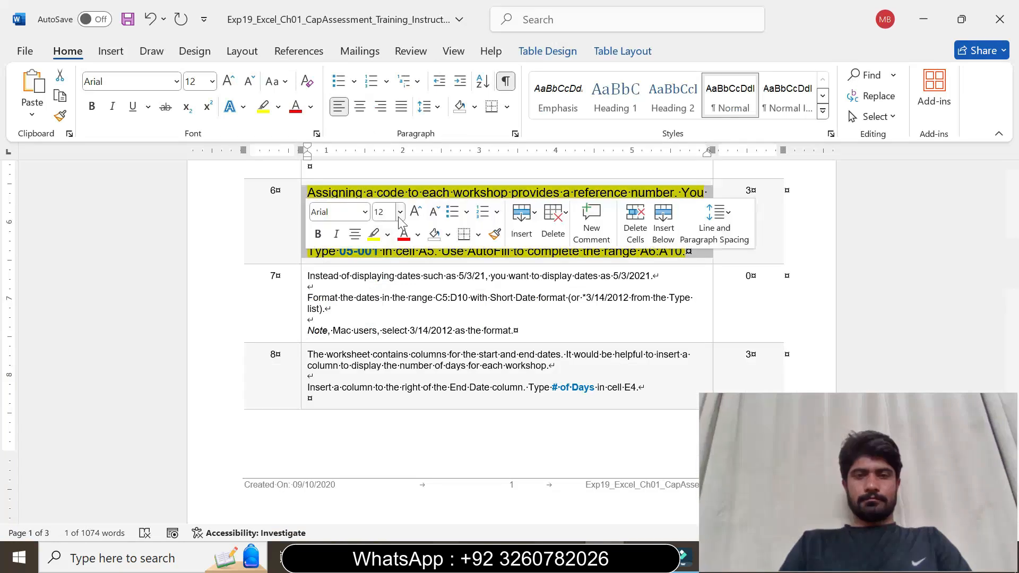
{"action": "left_click", "coordinate": [400, 211]}
{"action": "left_click", "coordinate": [387, 252]}
{"action": "left_click", "coordinate": [388, 234]}
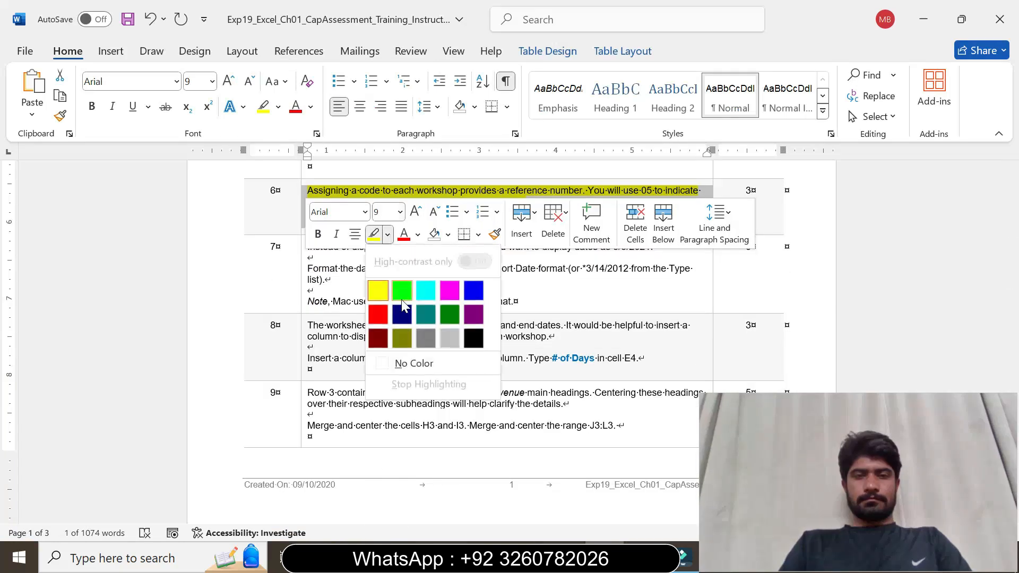
{"action": "left_click", "coordinate": [405, 363]}
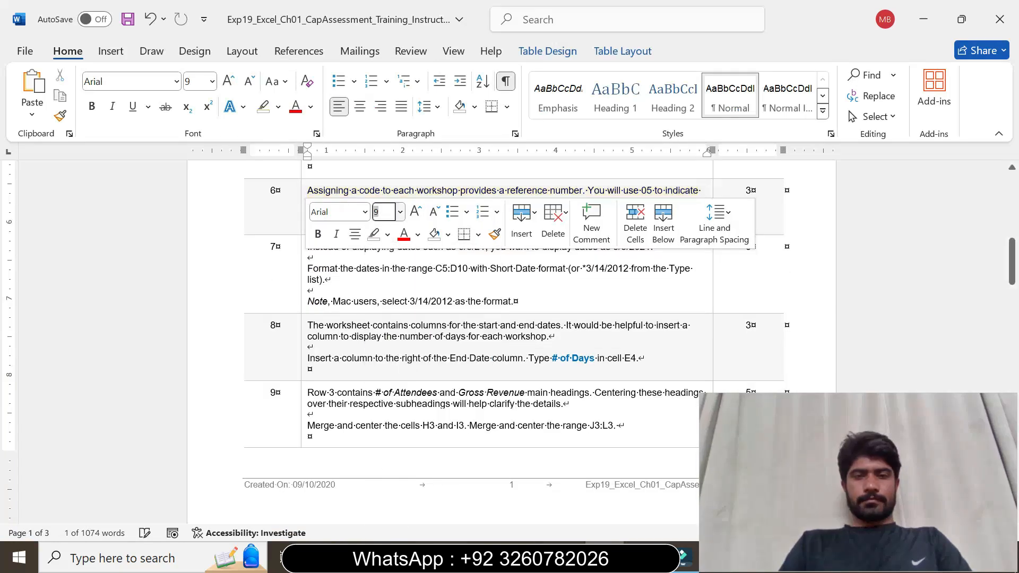
Set the step 7 instruction text to 12 pt and highlight it in yellow.
{"action": "left_click", "coordinate": [301, 298]}
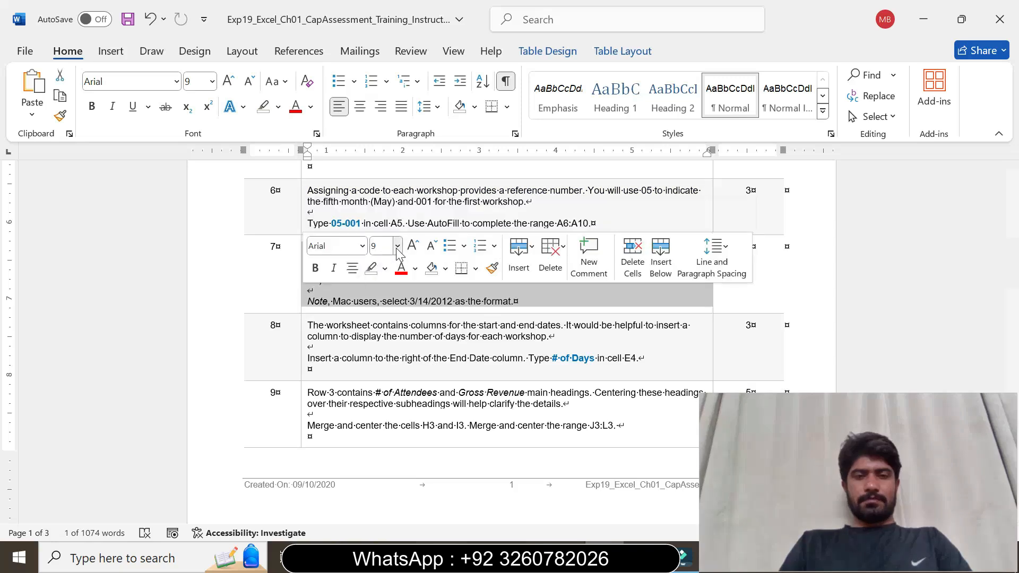
{"action": "left_click", "coordinate": [397, 248]}
{"action": "left_click", "coordinate": [392, 303]}
{"action": "left_click", "coordinate": [385, 269]}
{"action": "left_click", "coordinate": [377, 321]}
{"action": "left_click", "coordinate": [423, 361]}
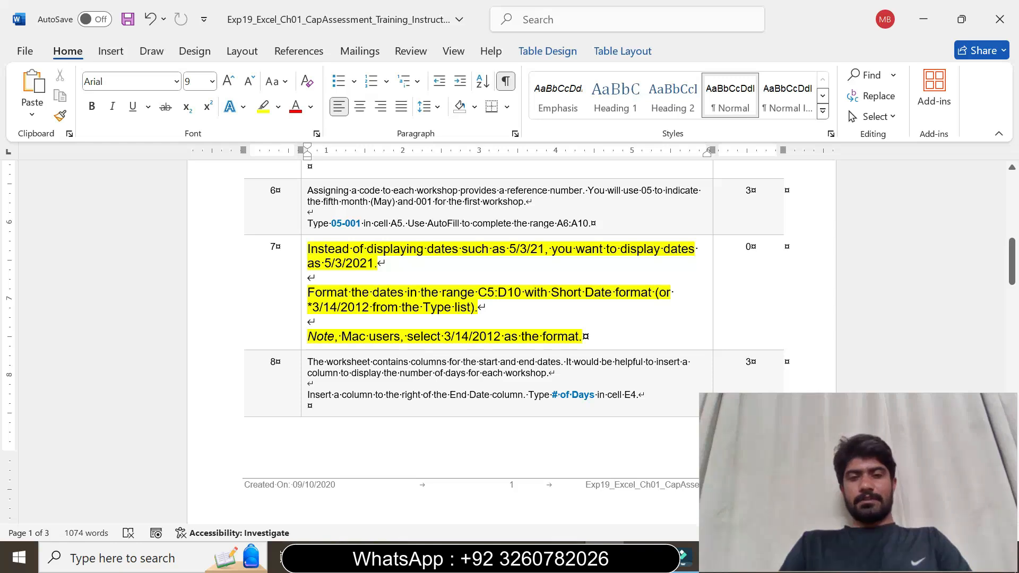
Check the date range in step 7, then switch to the Excel workbook and select C5:D10.
{"action": "left_click_drag", "start_coordinate": [479, 293], "coordinate": [519, 298]}
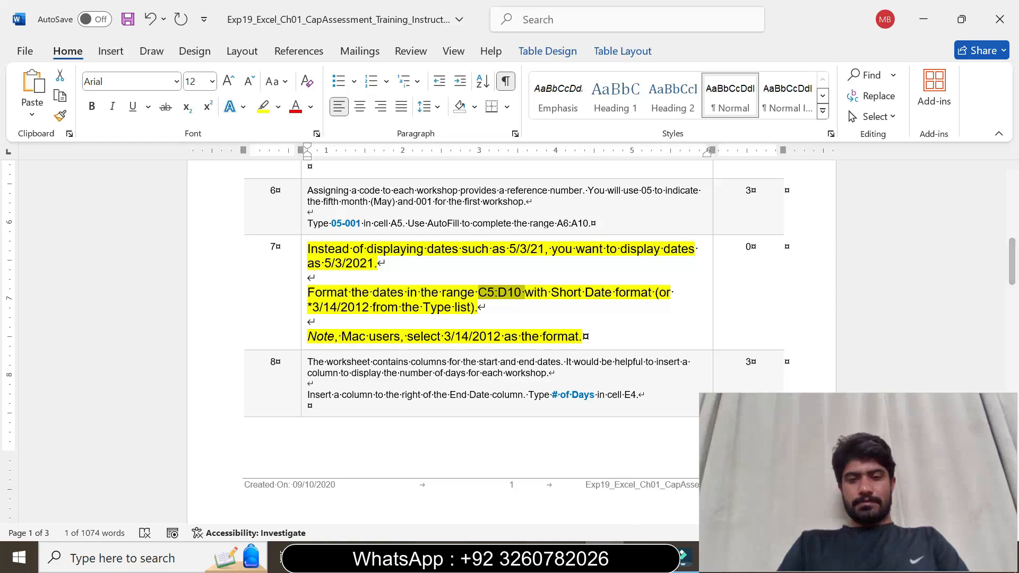
{"action": "left_click", "coordinate": [643, 554]}
{"action": "left_click", "coordinate": [41, 157]}
{"action": "type", "text": "C5:D10"}
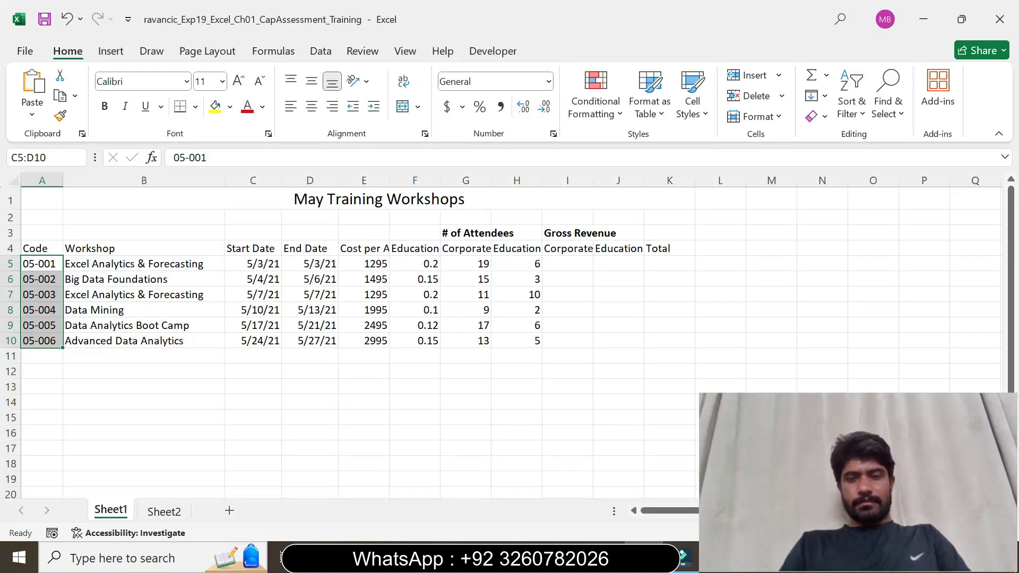
{"action": "key", "text": "Return"}
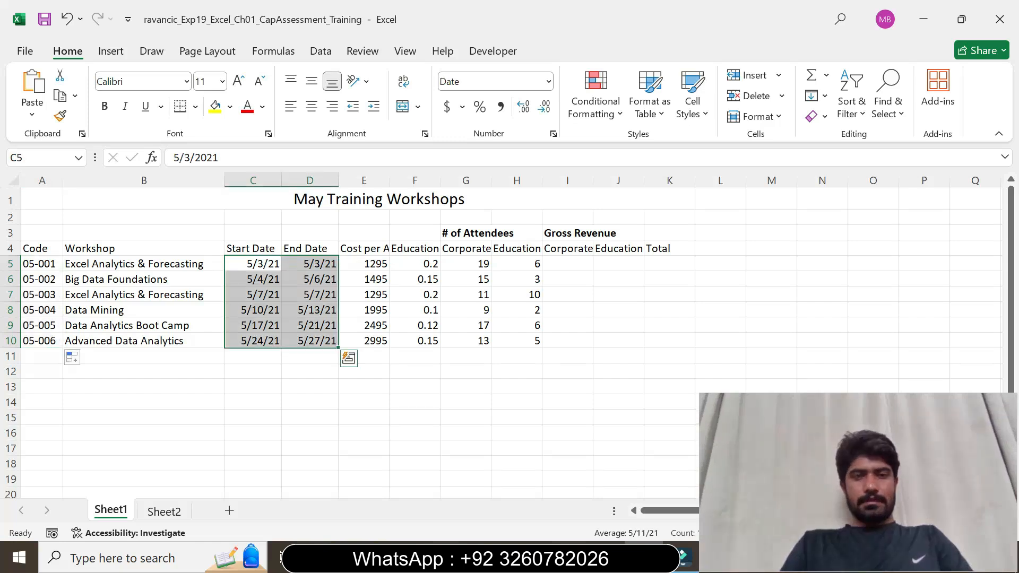
Open the number format settings for C5:D10 and compare the date types with the one required by step 7 of the Word instructions.
{"action": "left_click", "coordinate": [554, 133]}
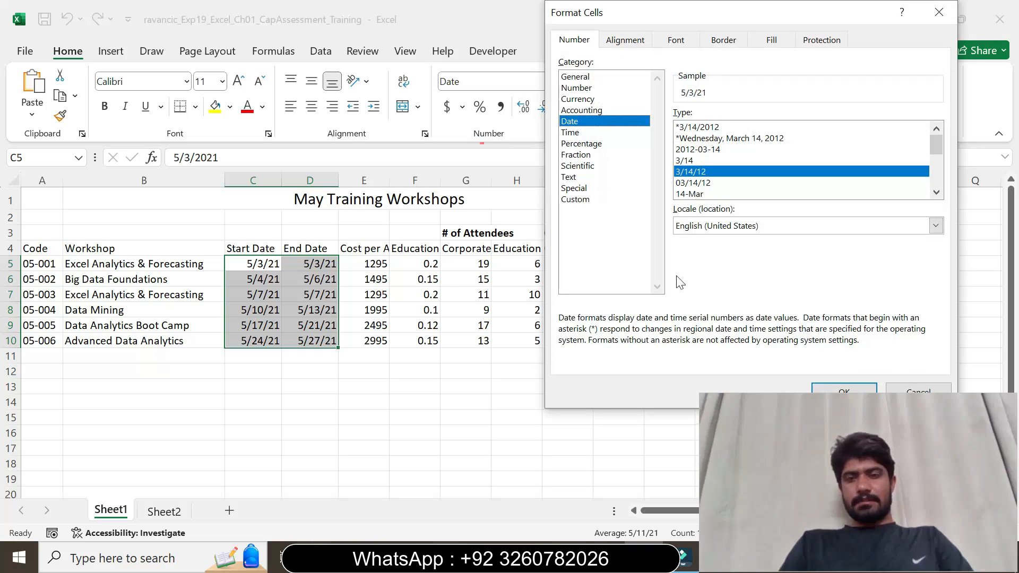
{"action": "key", "text": "alt+Tab"}
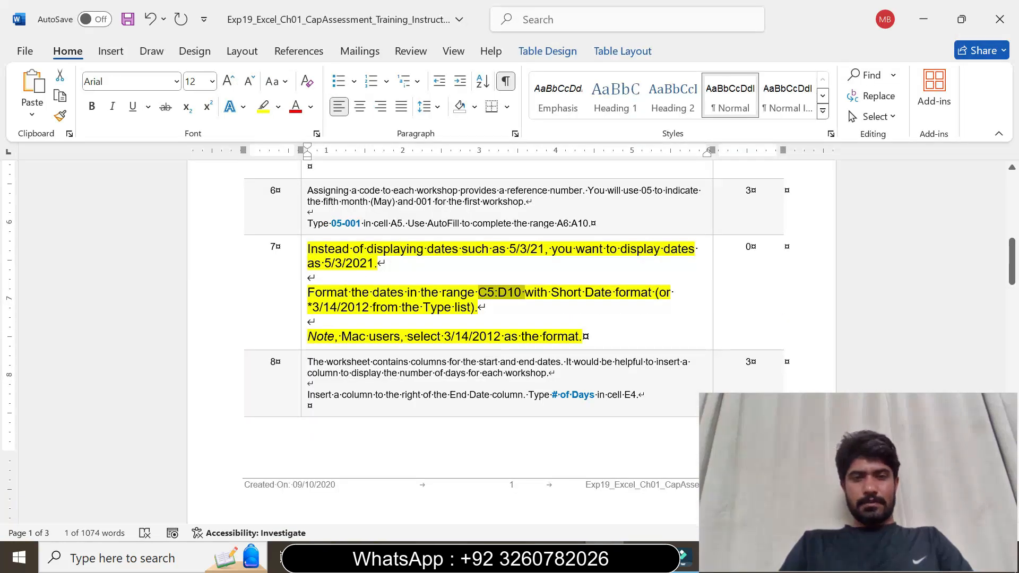
{"action": "left_click_drag", "start_coordinate": [308, 307], "coordinate": [373, 307]}
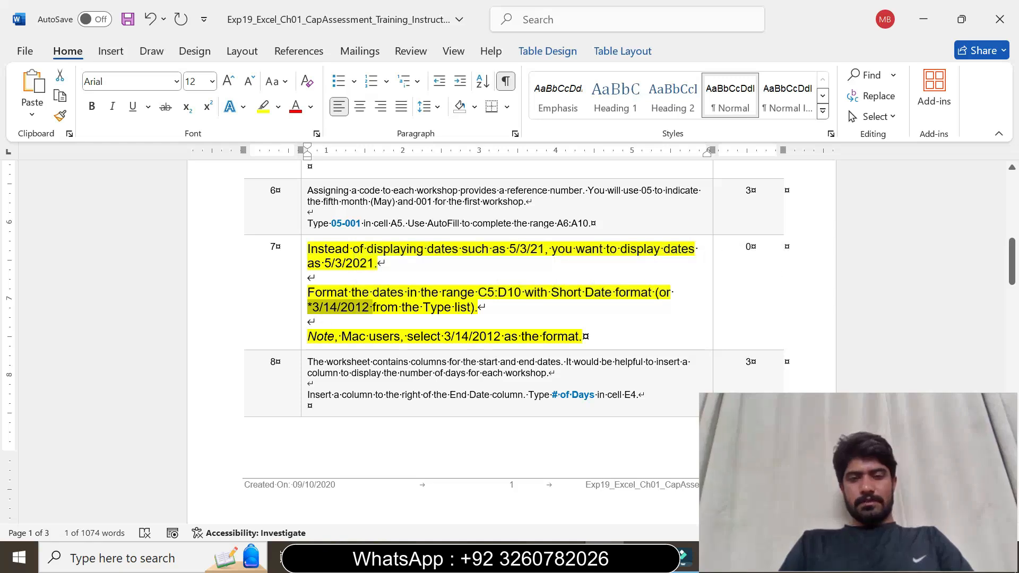
{"action": "key", "text": "alt+Tab"}
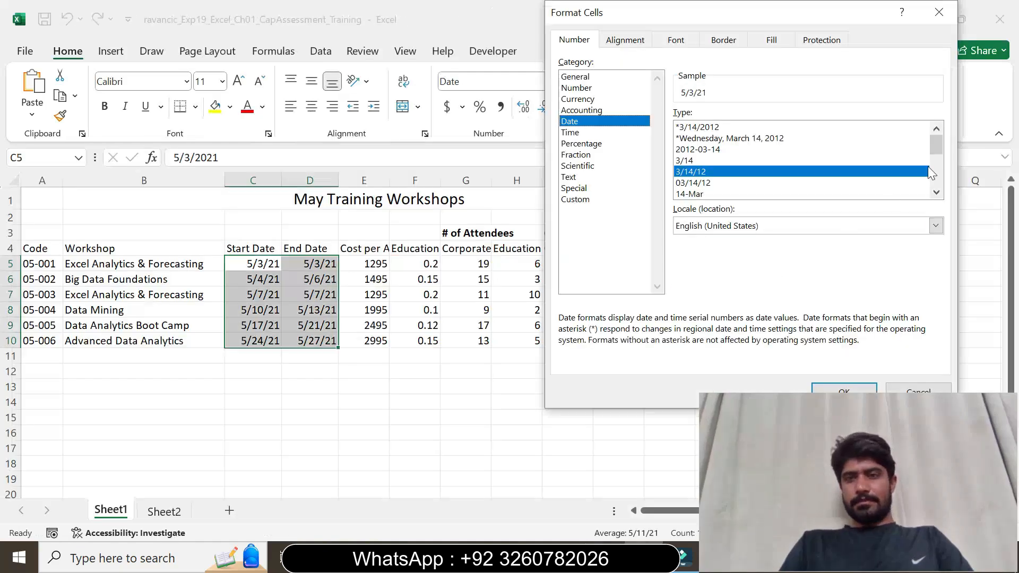
{"action": "left_click_drag", "start_coordinate": [936, 149], "coordinate": [939, 169]}
{"action": "left_click", "coordinate": [605, 557]}
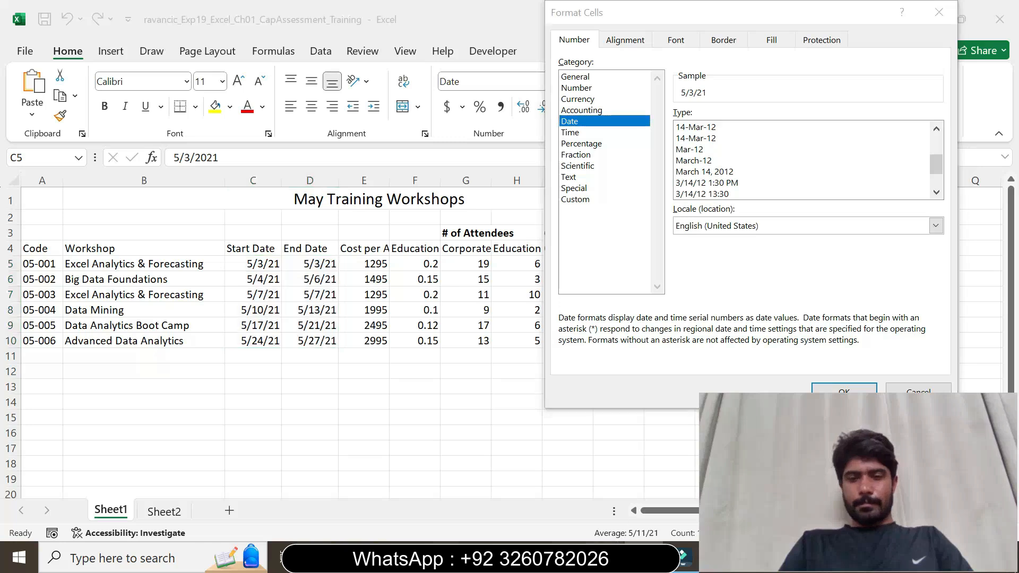
{"action": "mouse_move", "coordinate": [615, 558]}
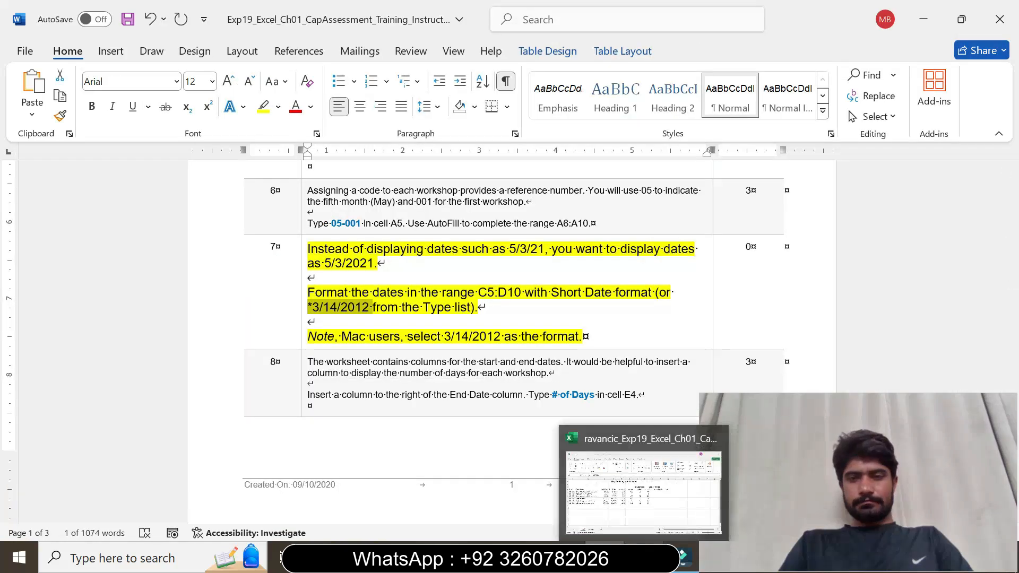
{"action": "left_click", "coordinate": [648, 491]}
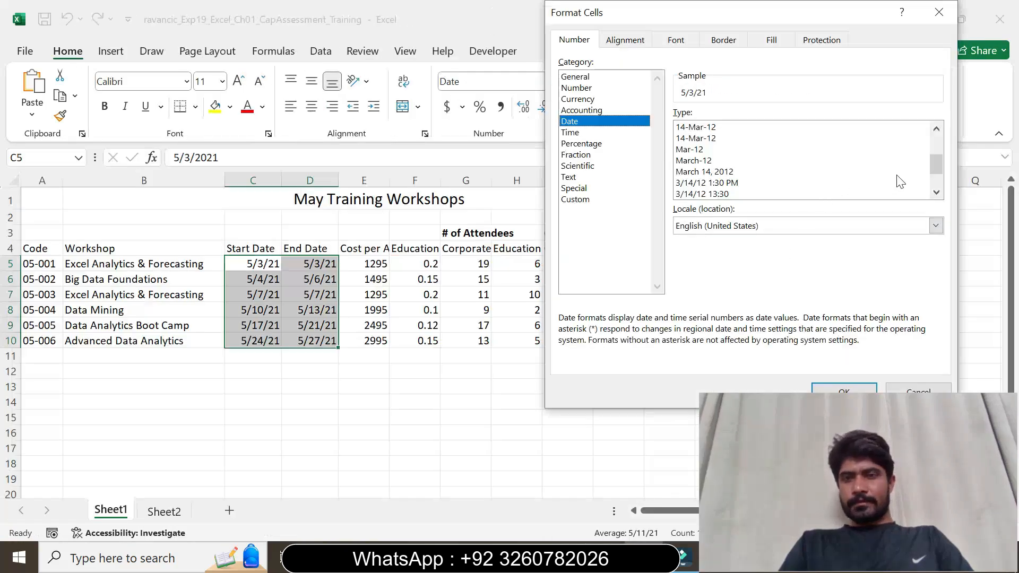
Format the dates in C5:D10 with the 3/14/2012 date type.
{"action": "left_click_drag", "start_coordinate": [943, 170], "coordinate": [943, 186]}
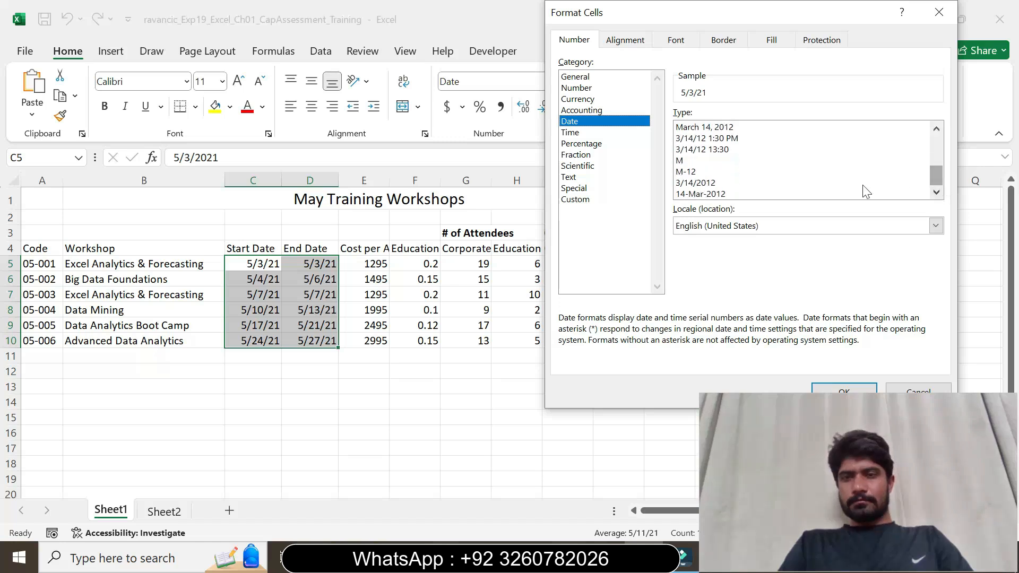
{"action": "left_click", "coordinate": [702, 182]}
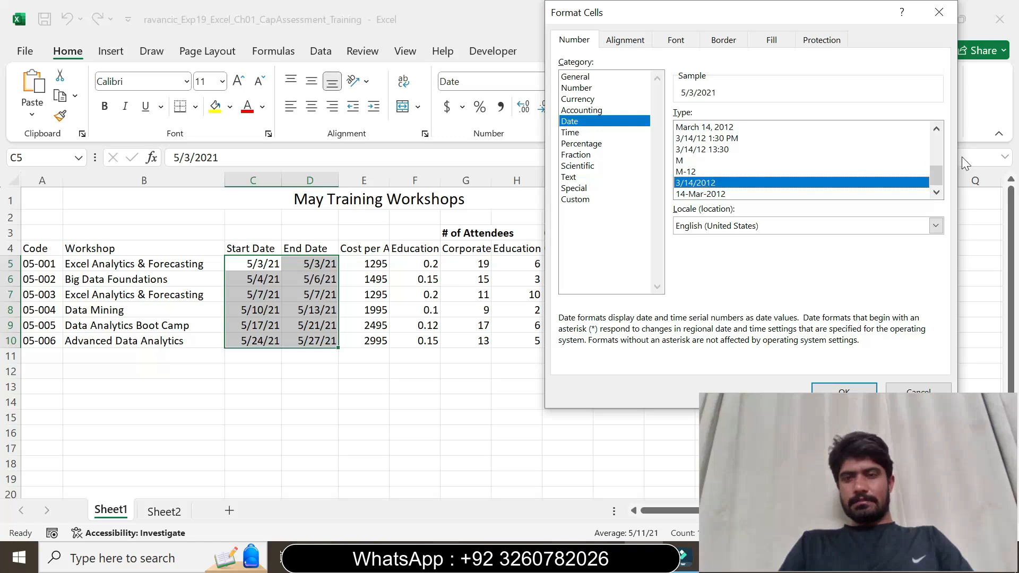
{"action": "left_click_drag", "start_coordinate": [942, 173], "coordinate": [934, 140]}
{"action": "left_click", "coordinate": [844, 388]}
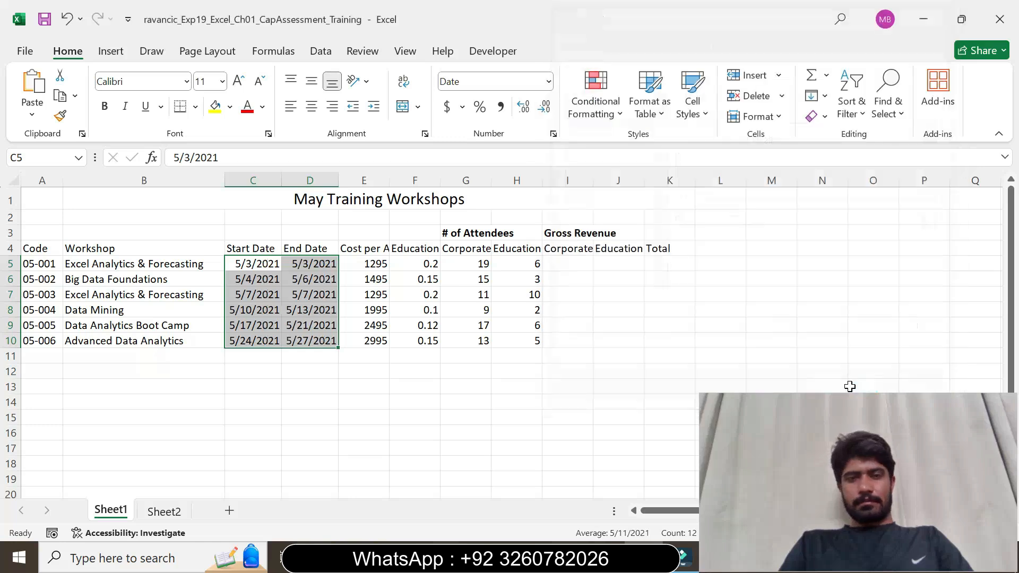
{"action": "left_click", "coordinate": [293, 386]}
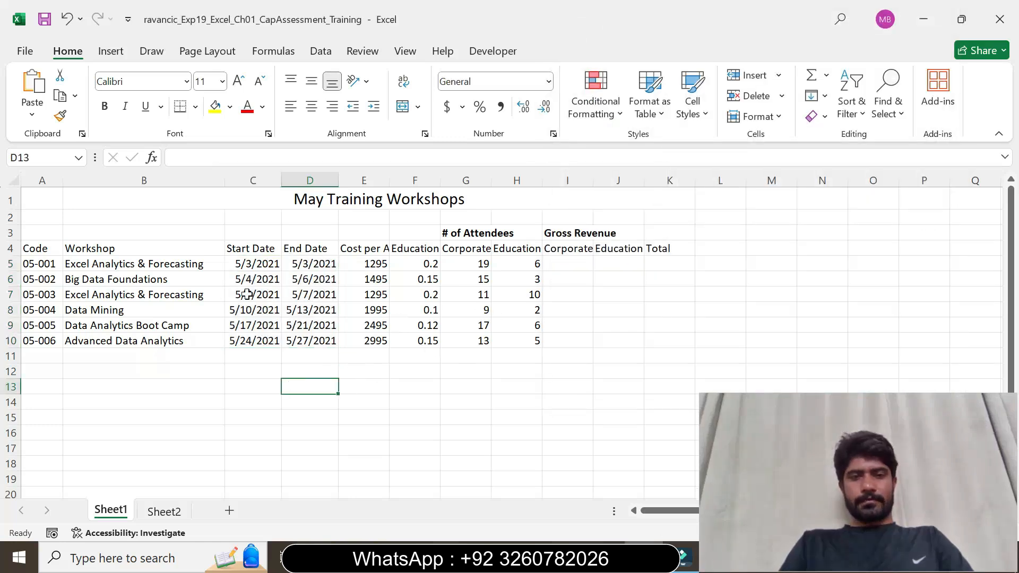
Switch to the Word instructions, set the step 7 text to 9 pt and remove its highlighting.
{"action": "left_click", "coordinate": [605, 557]}
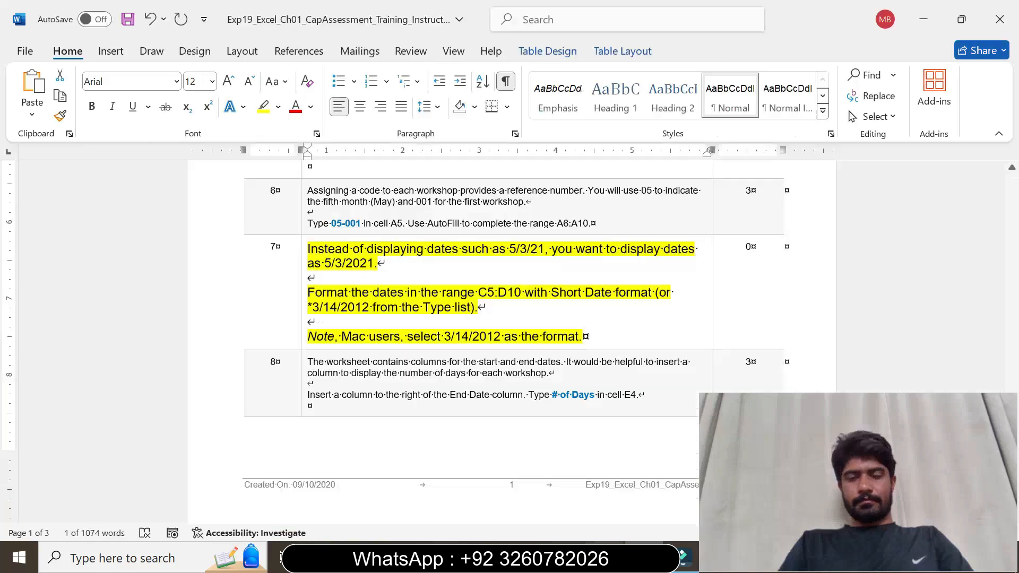
{"action": "left_click", "coordinate": [303, 338]}
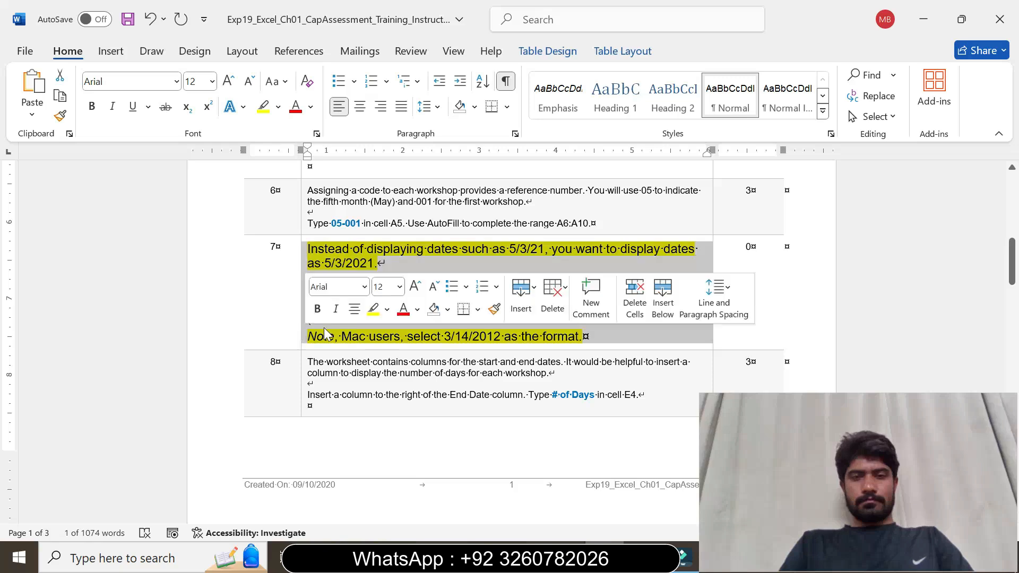
{"action": "left_click", "coordinate": [400, 287]}
{"action": "left_click", "coordinate": [384, 31]}
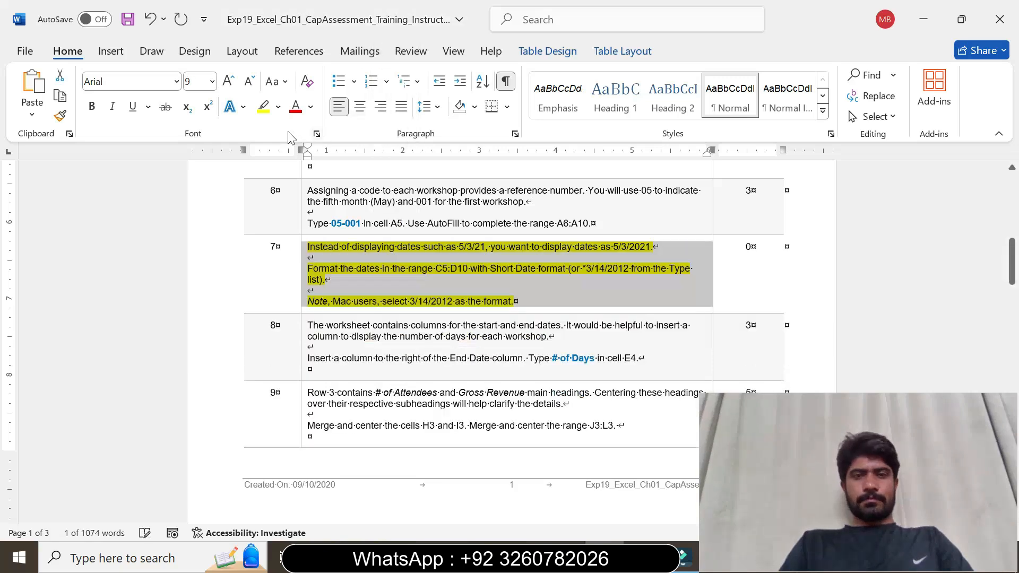
{"action": "left_click", "coordinate": [278, 107]}
{"action": "left_click", "coordinate": [307, 234]}
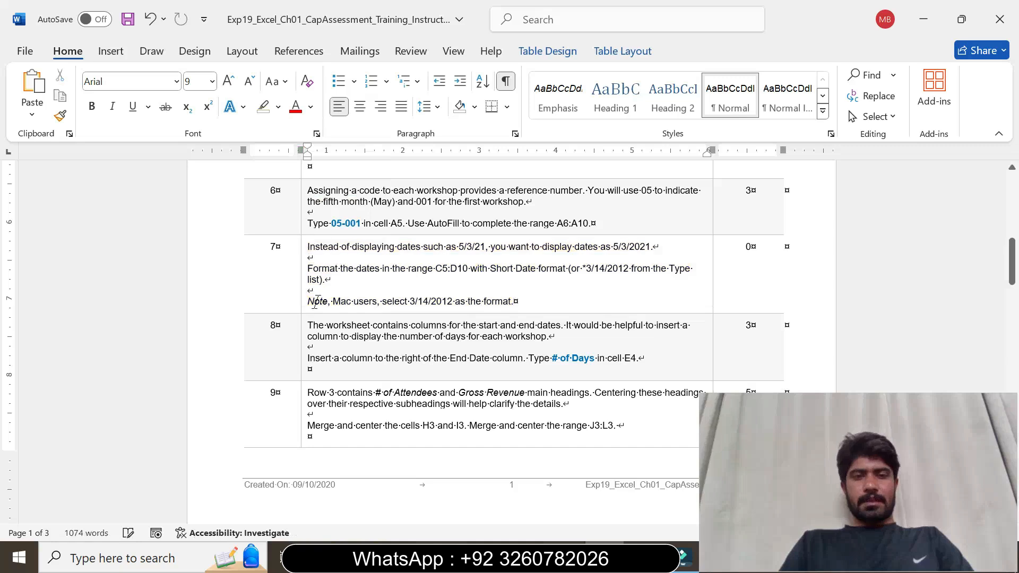
Set the step 8 instruction text to 12 pt and highlight it in yellow.
{"action": "left_click", "coordinate": [303, 338]}
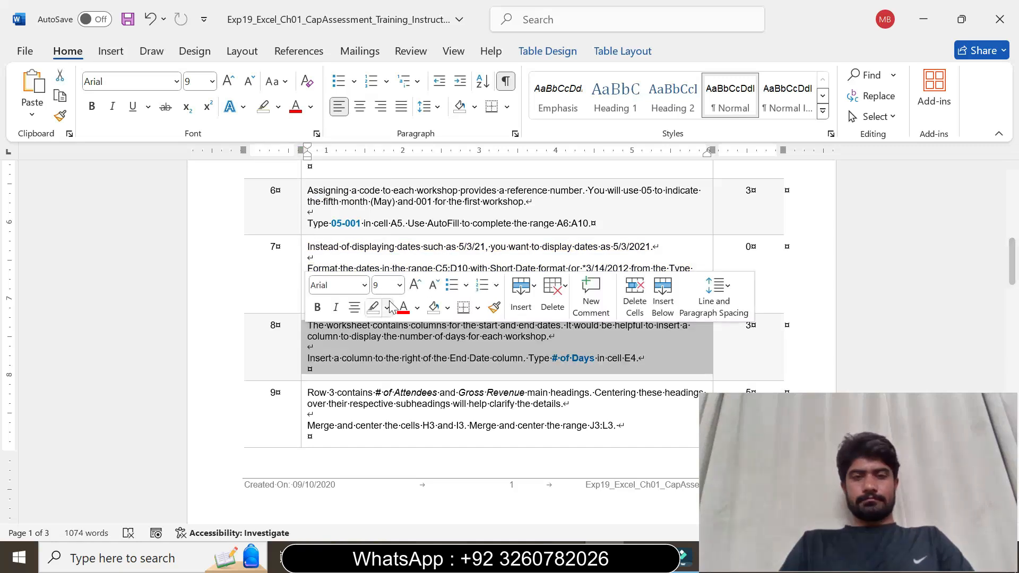
{"action": "left_click", "coordinate": [399, 285]}
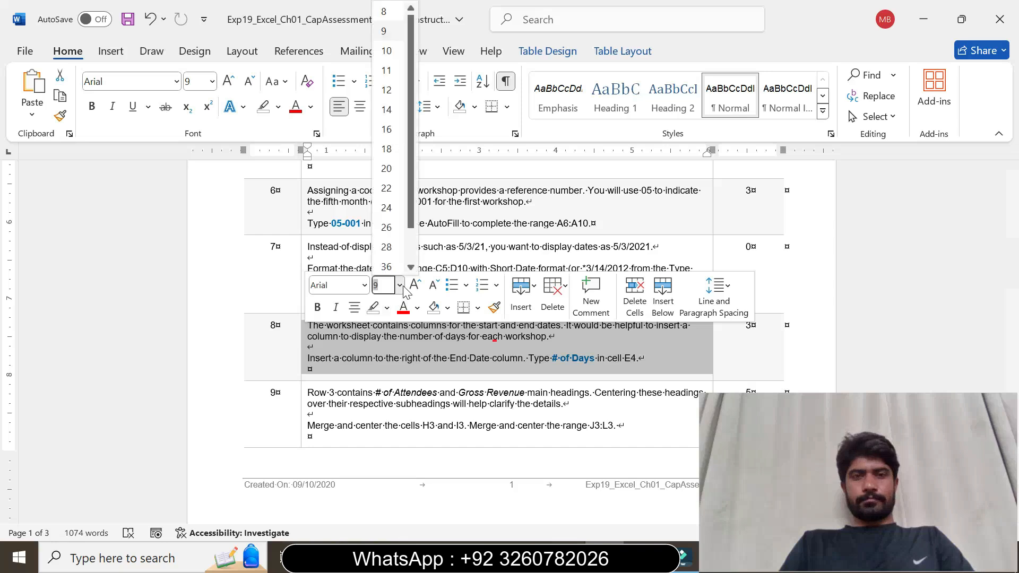
{"action": "left_click", "coordinate": [386, 90]}
{"action": "left_click", "coordinate": [277, 108]}
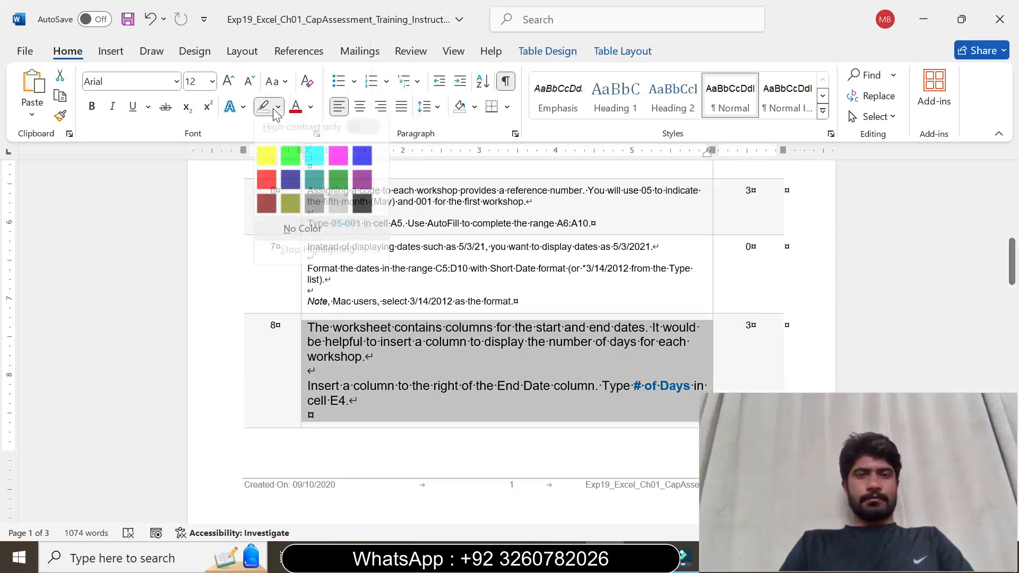
{"action": "left_click", "coordinate": [267, 155]}
Check step 8 of the Word instructions, switch to the Excel workbook and insert a column to the right of the End Date column.
{"action": "left_click_drag", "start_coordinate": [1010, 258], "coordinate": [1010, 270]}
{"action": "left_click_drag", "start_coordinate": [790, 423], "coordinate": [858, 422]}
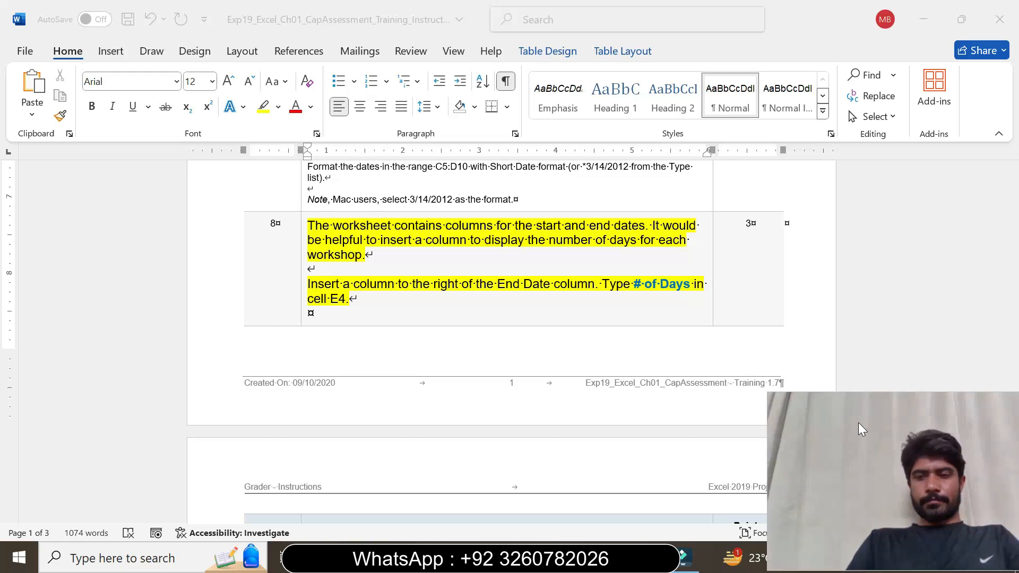
{"action": "left_click", "coordinate": [349, 237]}
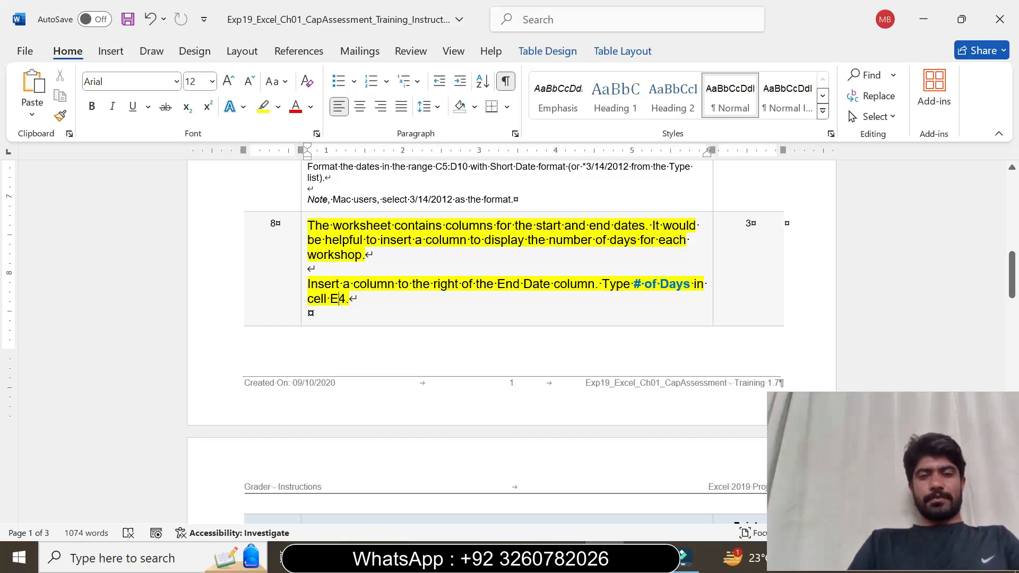
{"action": "left_click_drag", "start_coordinate": [354, 285], "coordinate": [584, 287]}
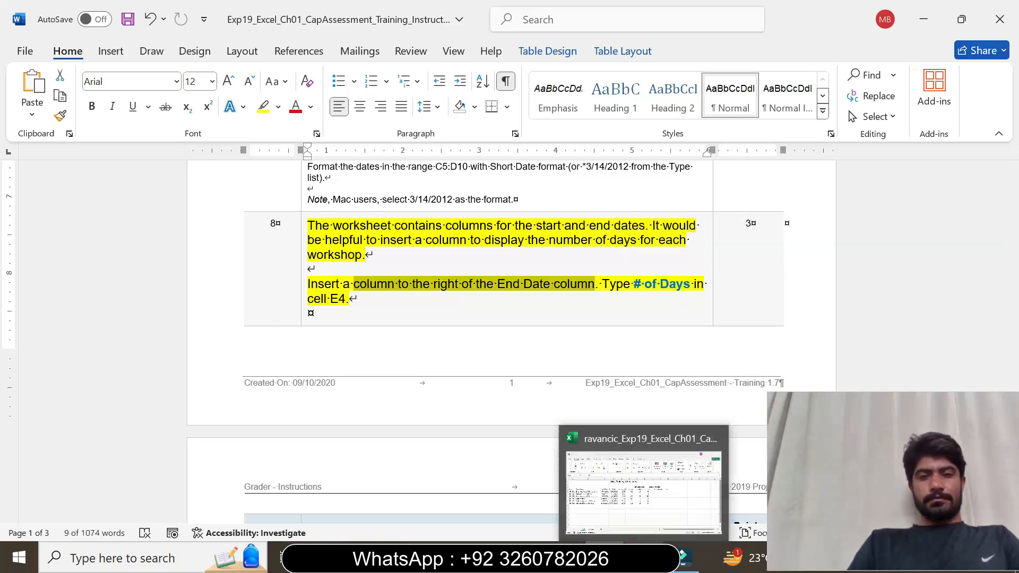
{"action": "left_click", "coordinate": [643, 558]}
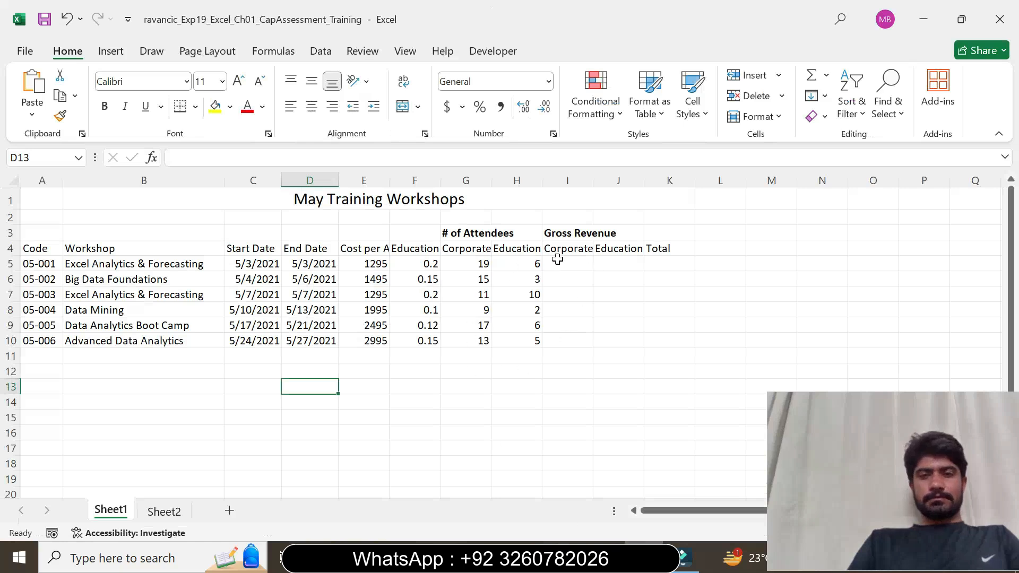
{"action": "left_click", "coordinate": [321, 181]}
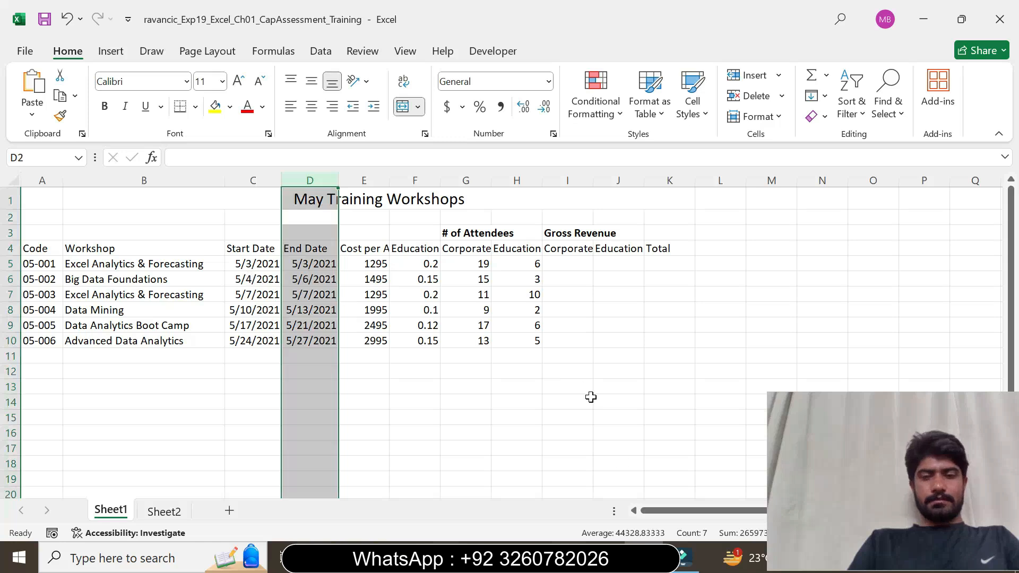
{"action": "left_click", "coordinate": [606, 556]}
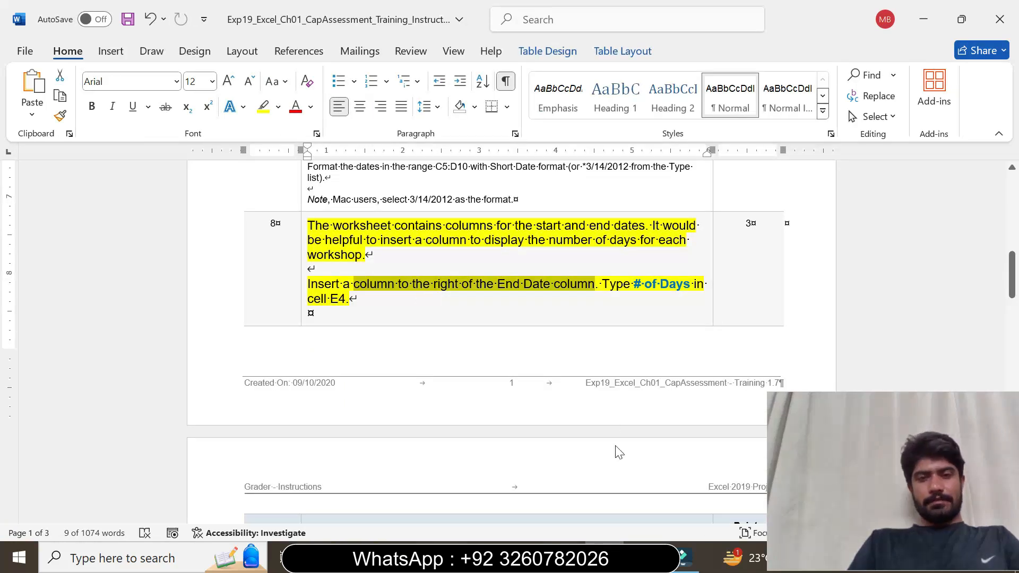
{"action": "left_click", "coordinate": [641, 555]}
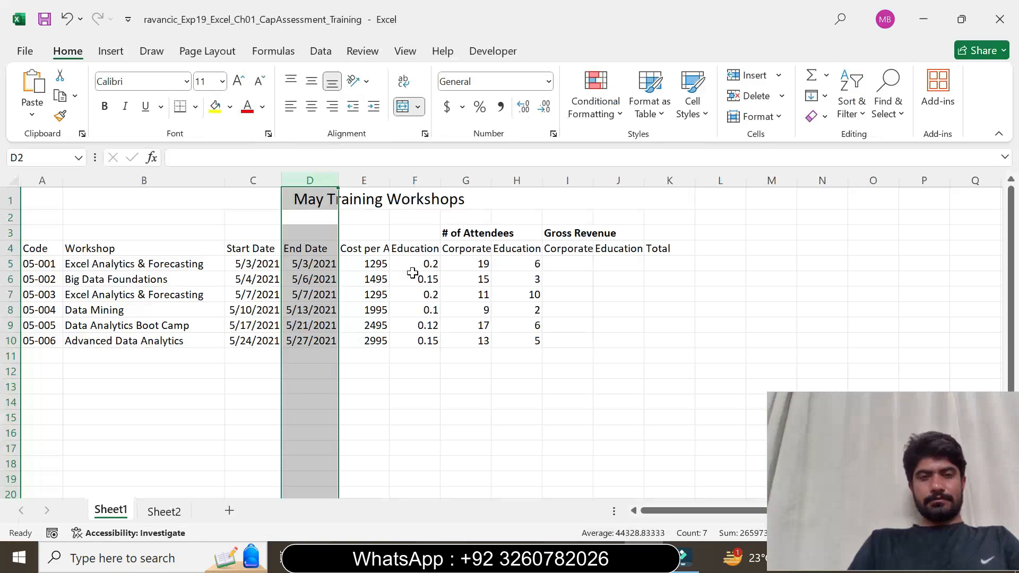
{"action": "left_click", "coordinate": [364, 174]}
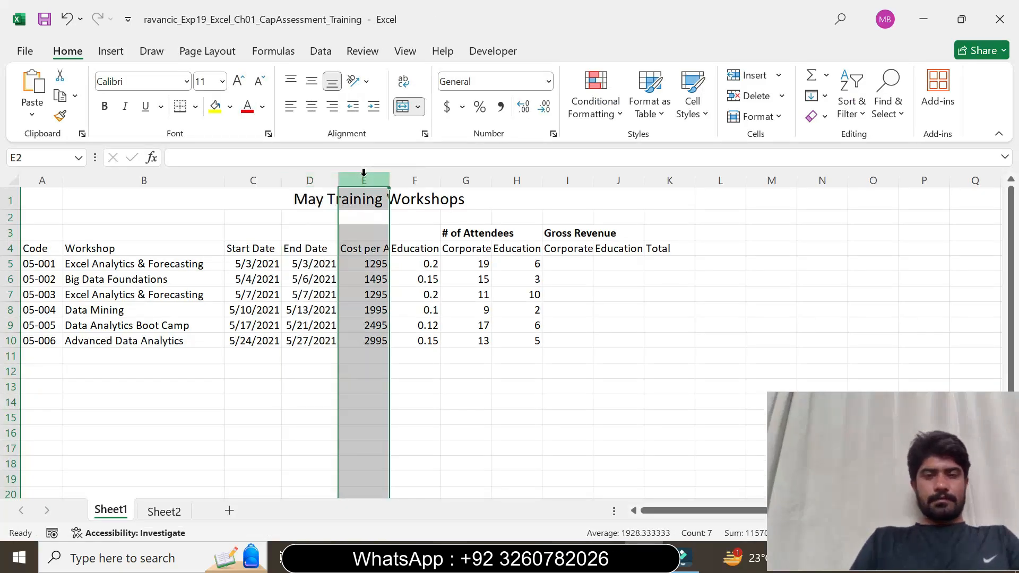
{"action": "right_click", "coordinate": [363, 172]}
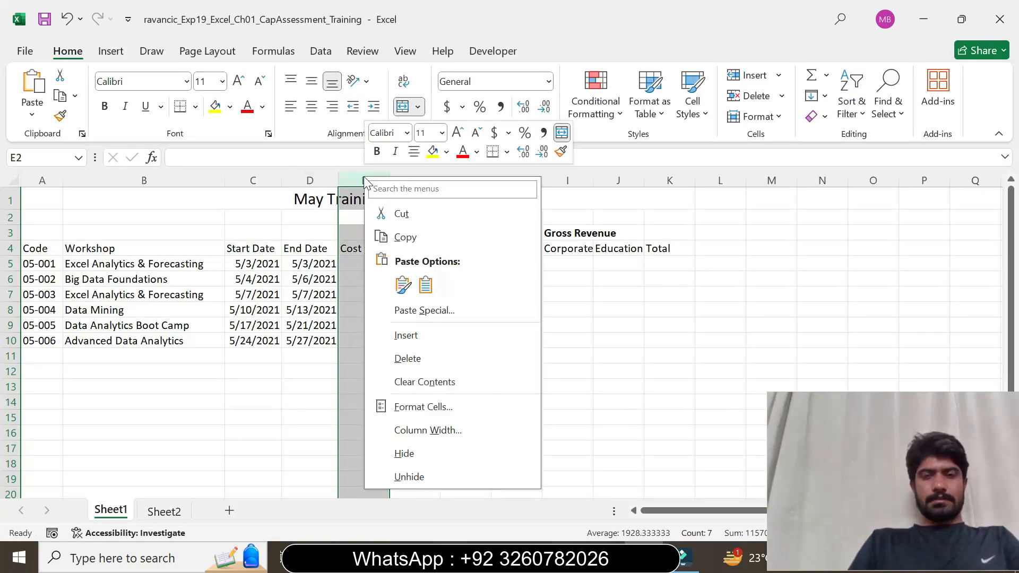
{"action": "left_click", "coordinate": [439, 334]}
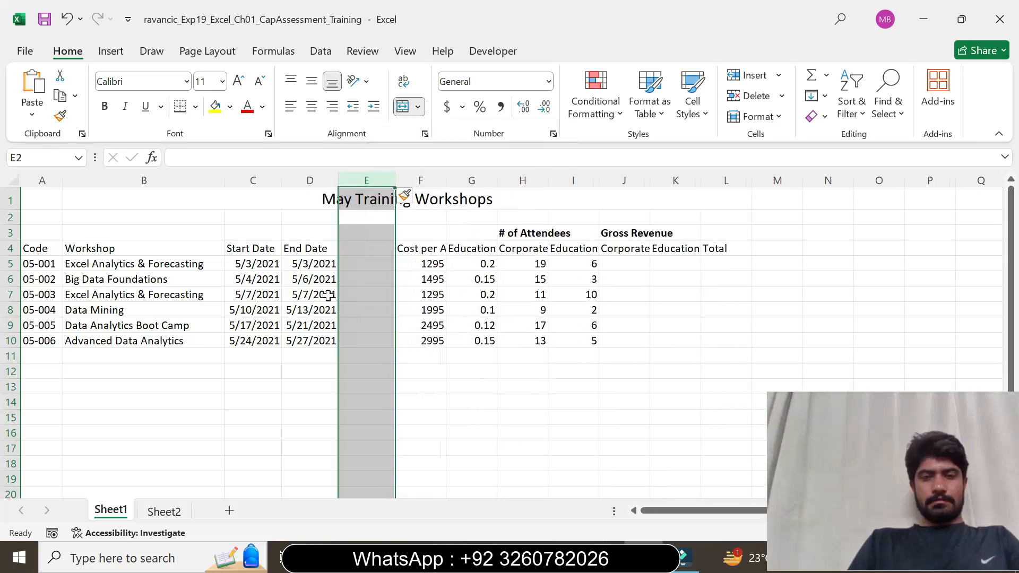
{"action": "left_click", "coordinate": [531, 351]}
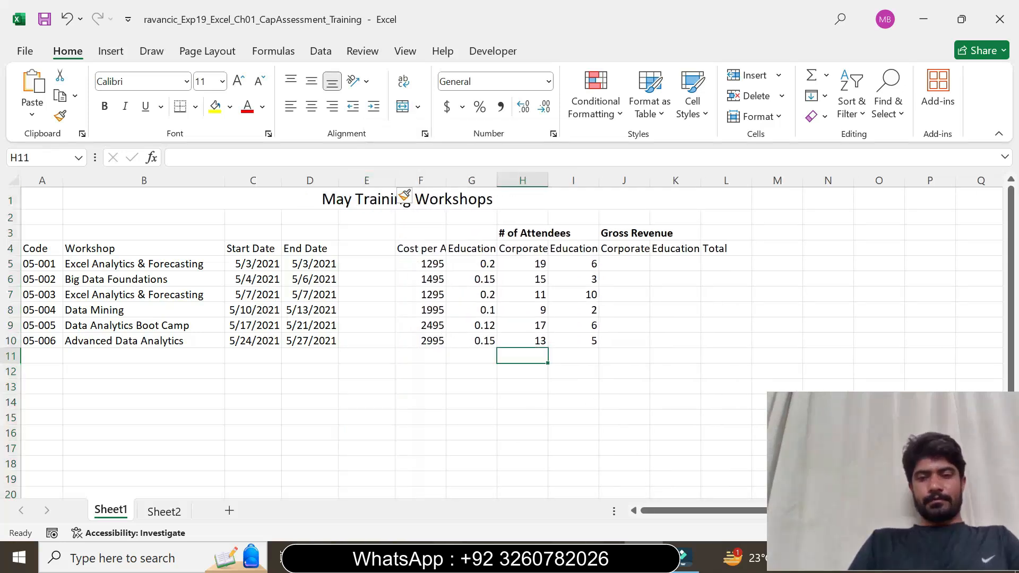
Check the heading text required by step 8 in Word and enter "# of Days" in cell E4 of the Excel sheet.
{"action": "left_click", "coordinate": [605, 558]}
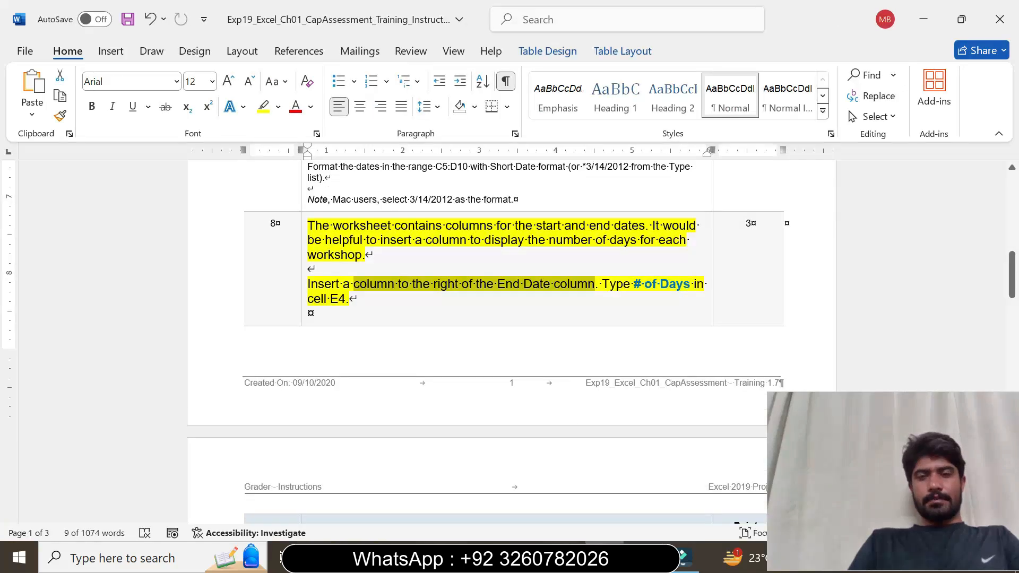
{"action": "left_click_drag", "start_coordinate": [633, 284], "coordinate": [690, 291]}
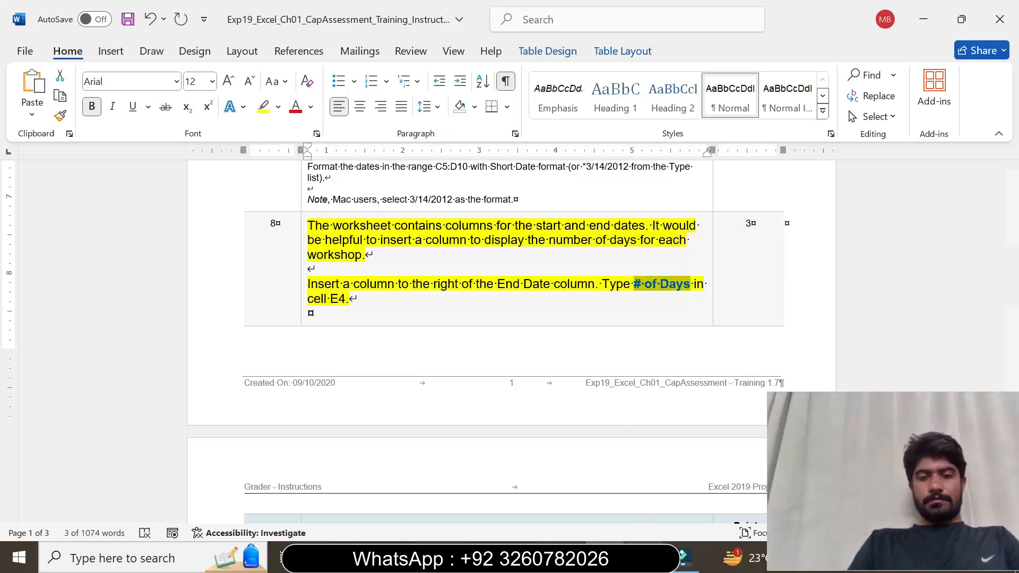
{"action": "left_click", "coordinate": [644, 558]}
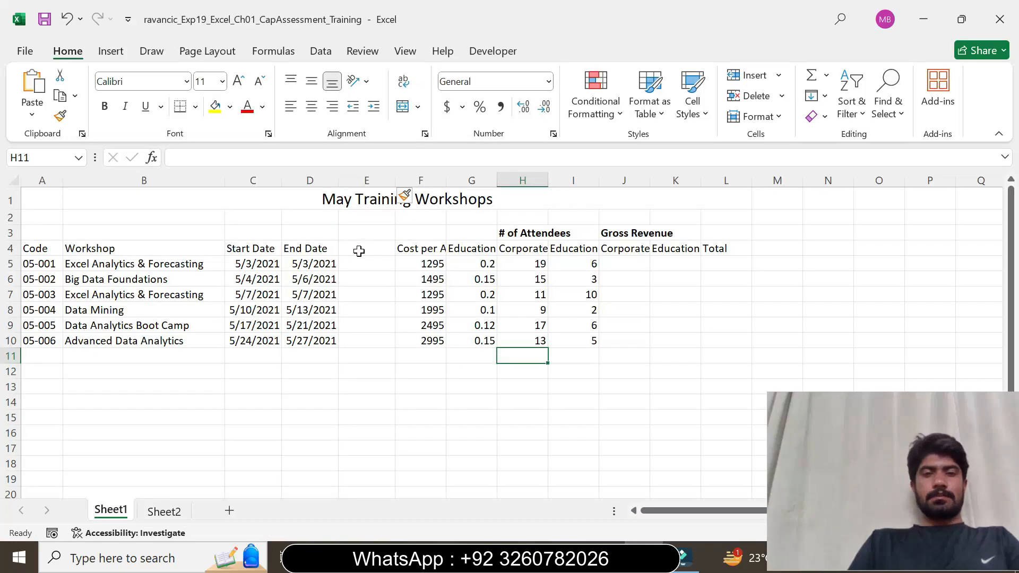
{"action": "left_click", "coordinate": [359, 251]}
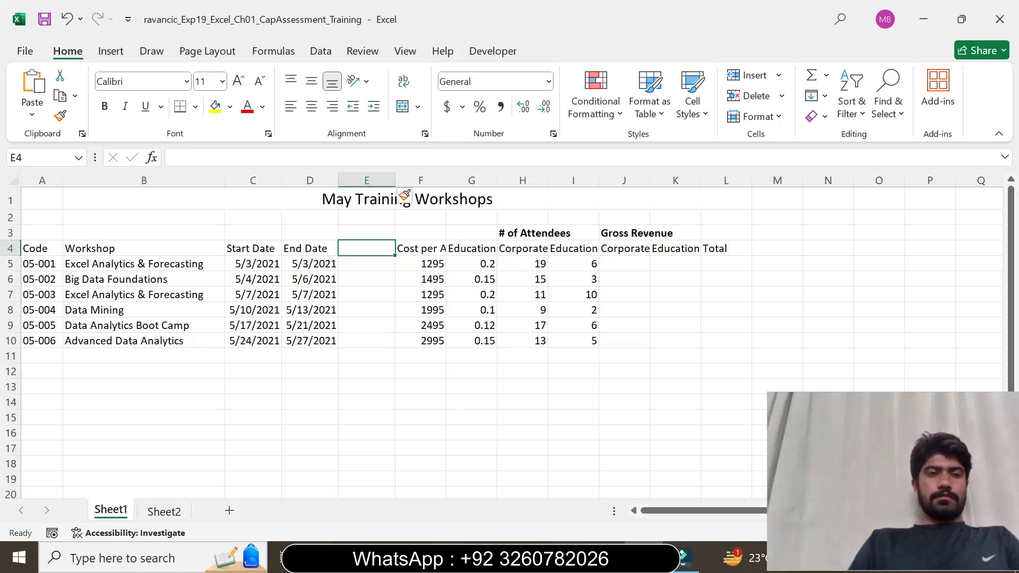
{"action": "type", "text": "# of Days"}
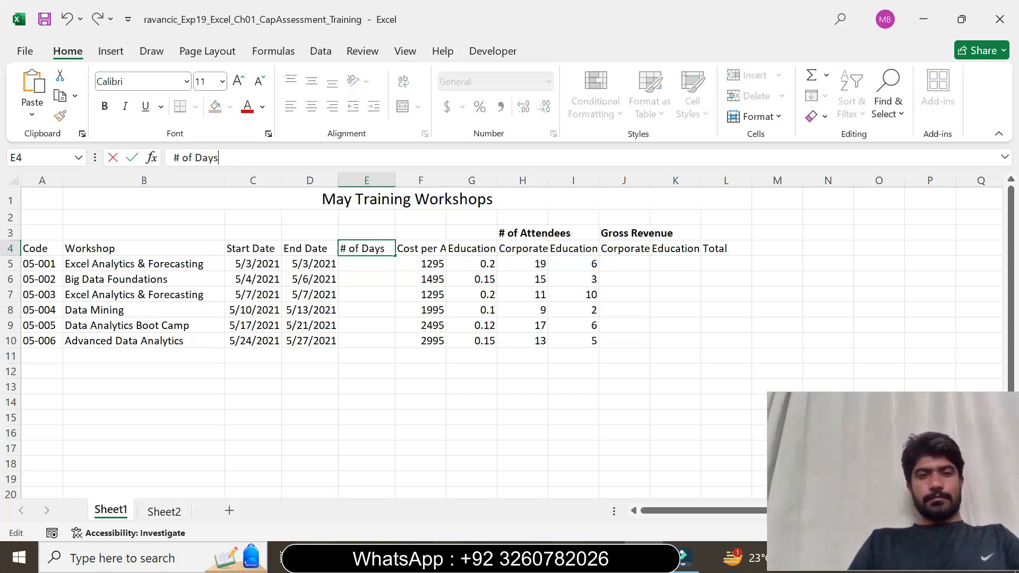
{"action": "key", "text": "Return"}
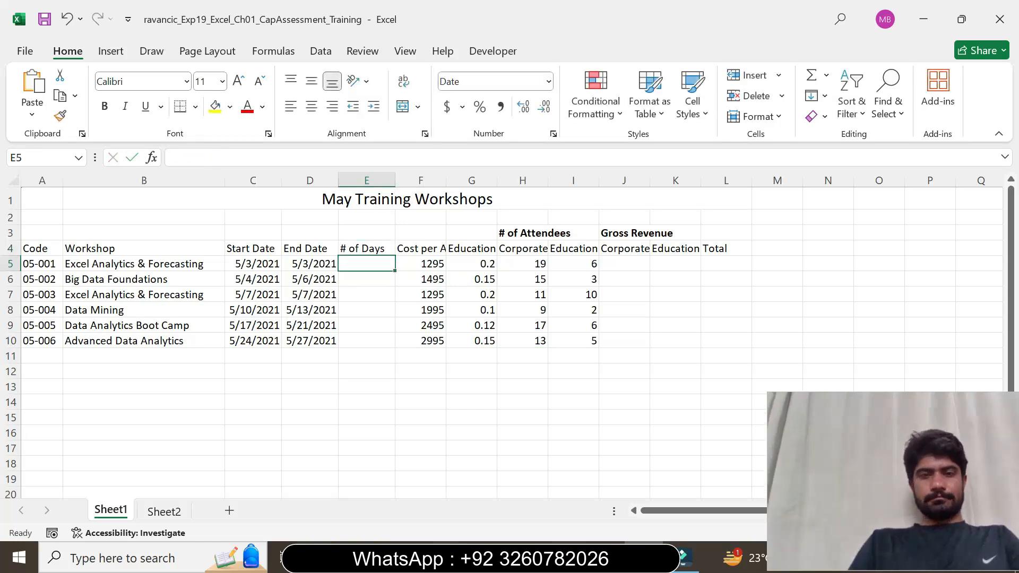
{"action": "left_click", "coordinate": [377, 249]}
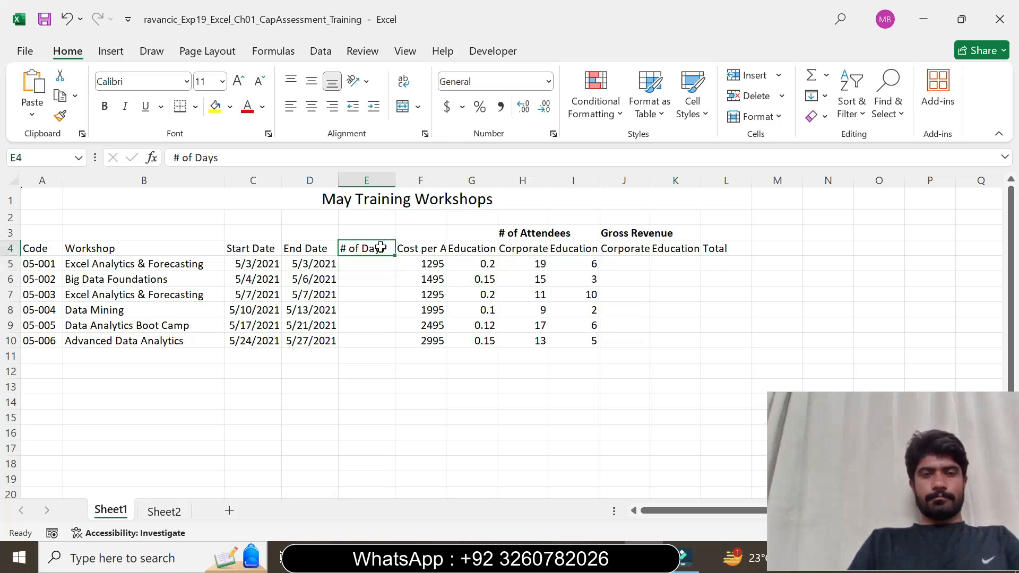
Switch to the Word instructions, set the step 8 text to 9 pt and remove its highlighting.
{"action": "left_click", "coordinate": [605, 557]}
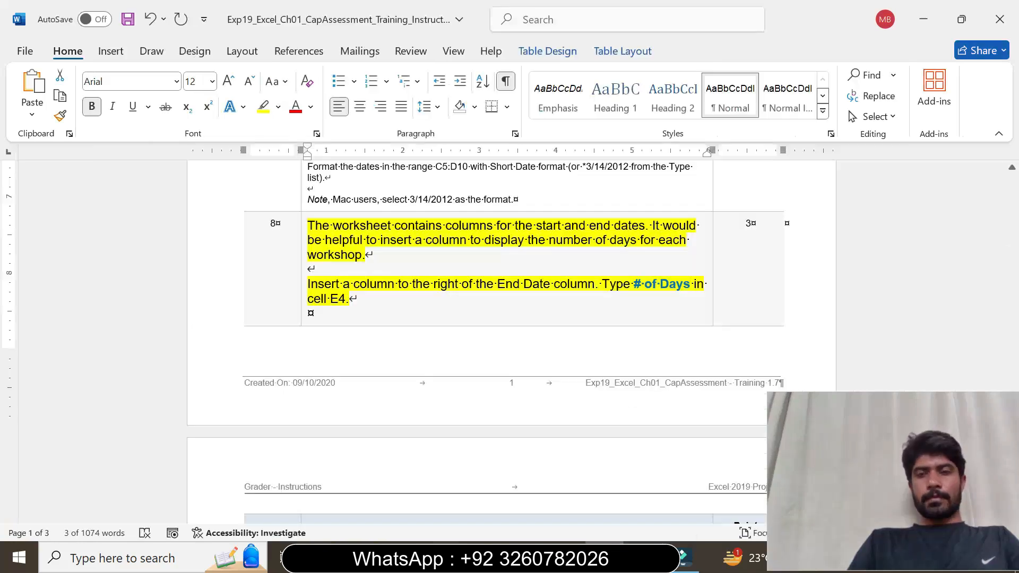
{"action": "left_click", "coordinate": [301, 281]}
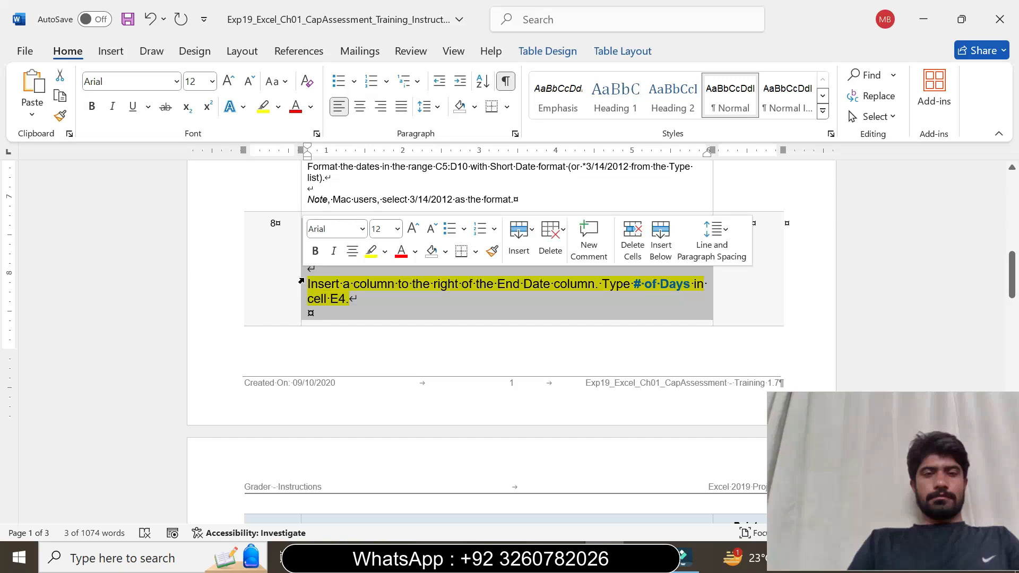
{"action": "left_click", "coordinate": [397, 228]}
{"action": "left_click", "coordinate": [389, 269]}
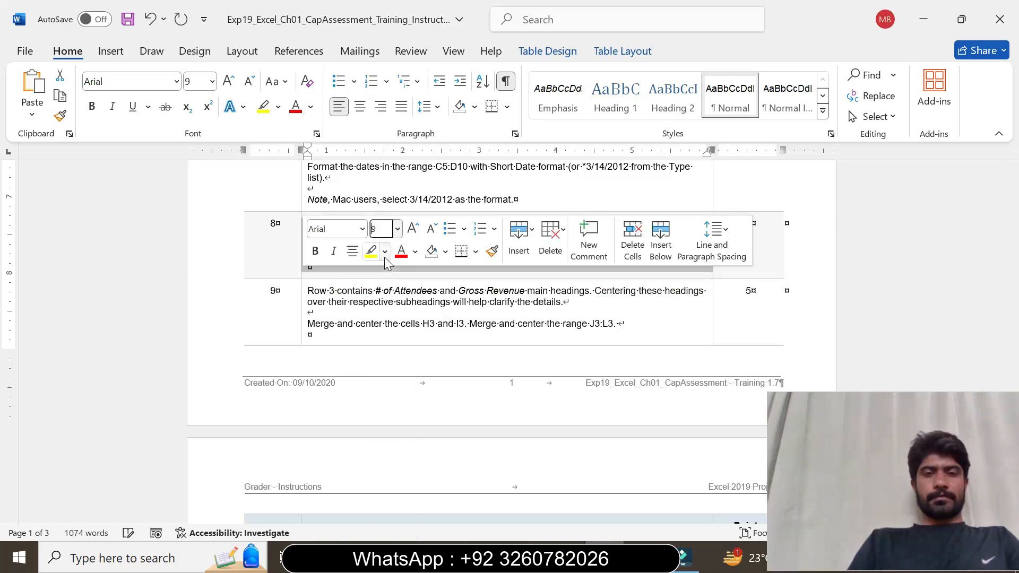
{"action": "left_click", "coordinate": [385, 251]}
{"action": "left_click", "coordinate": [411, 381]}
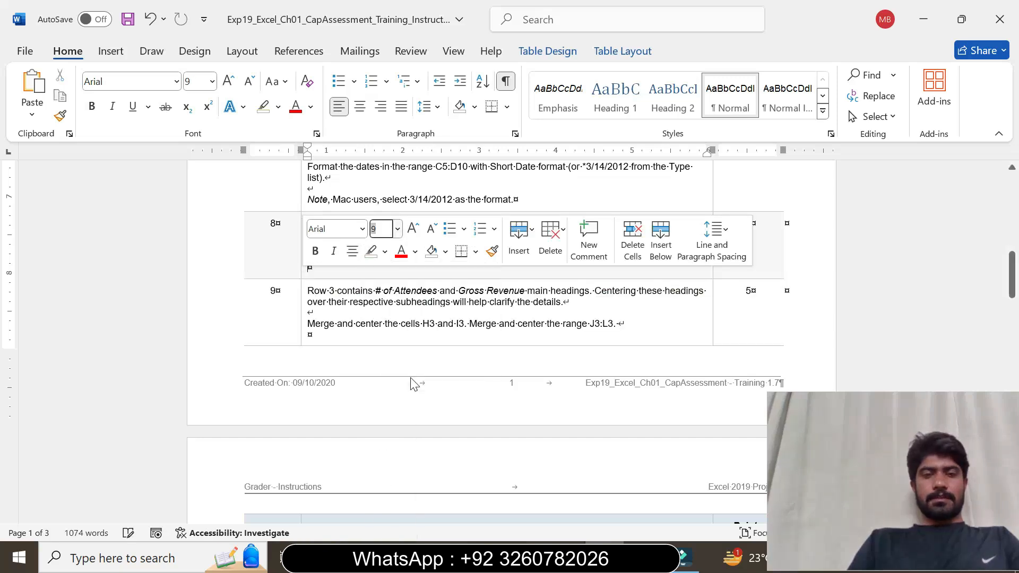
Set the step 9 instruction text to 10 pt and highlight it in yellow.
{"action": "left_click", "coordinate": [305, 324]}
{"action": "left_click", "coordinate": [401, 272]}
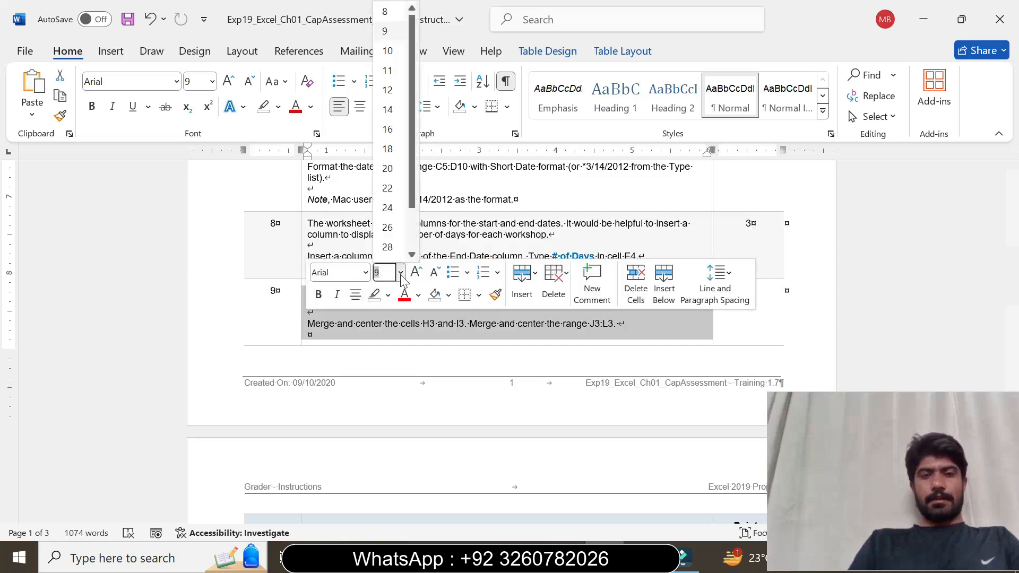
{"action": "left_click", "coordinate": [387, 51]}
{"action": "left_click", "coordinate": [278, 107]}
{"action": "left_click", "coordinate": [270, 158]}
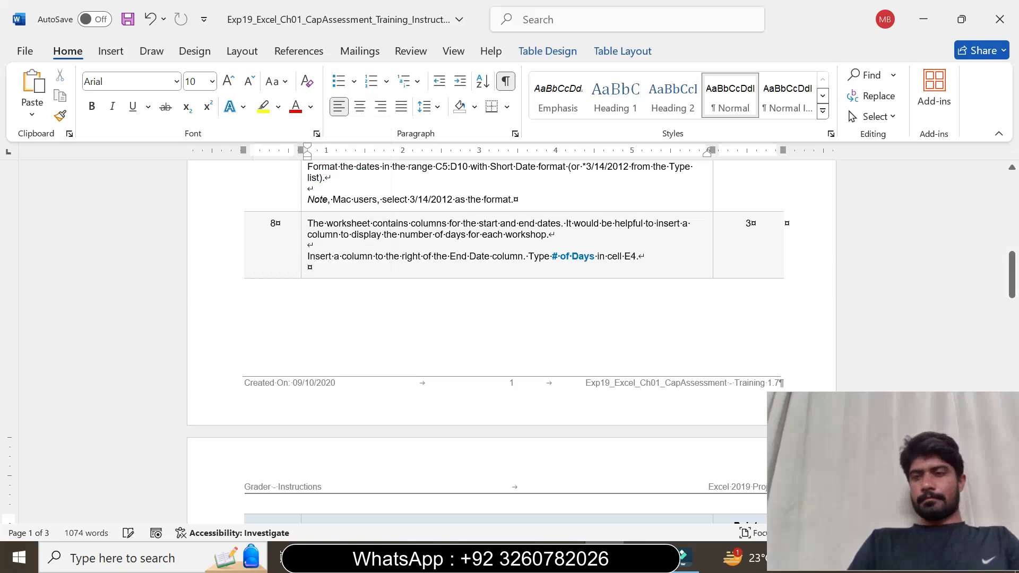
Read step 9 of the instructions, switch to the Excel workbook and merge and center cells H3 and I3.
{"action": "left_click_drag", "start_coordinate": [1014, 265], "coordinate": [1014, 301]}
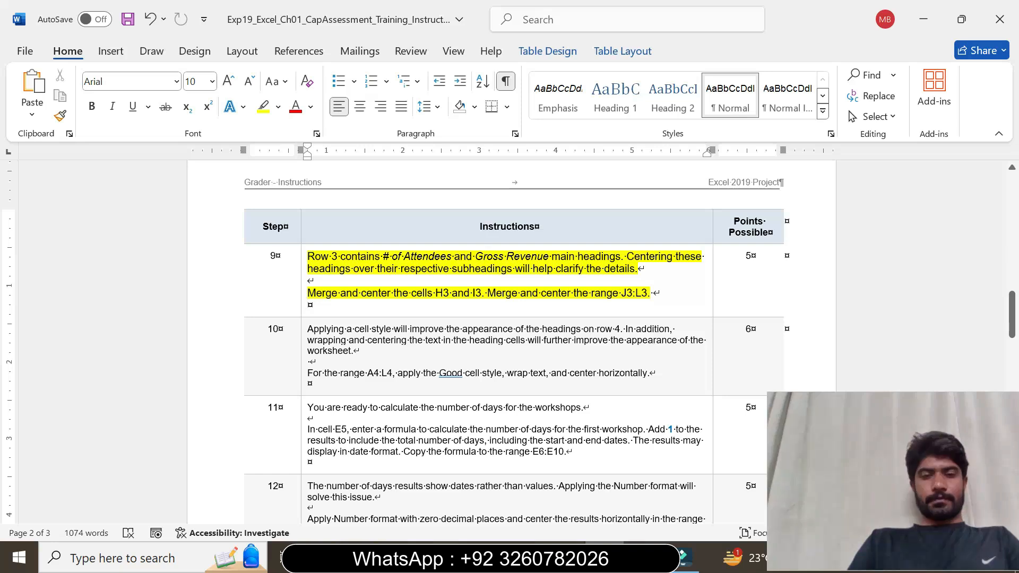
{"action": "left_click_drag", "start_coordinate": [412, 293], "coordinate": [481, 295]}
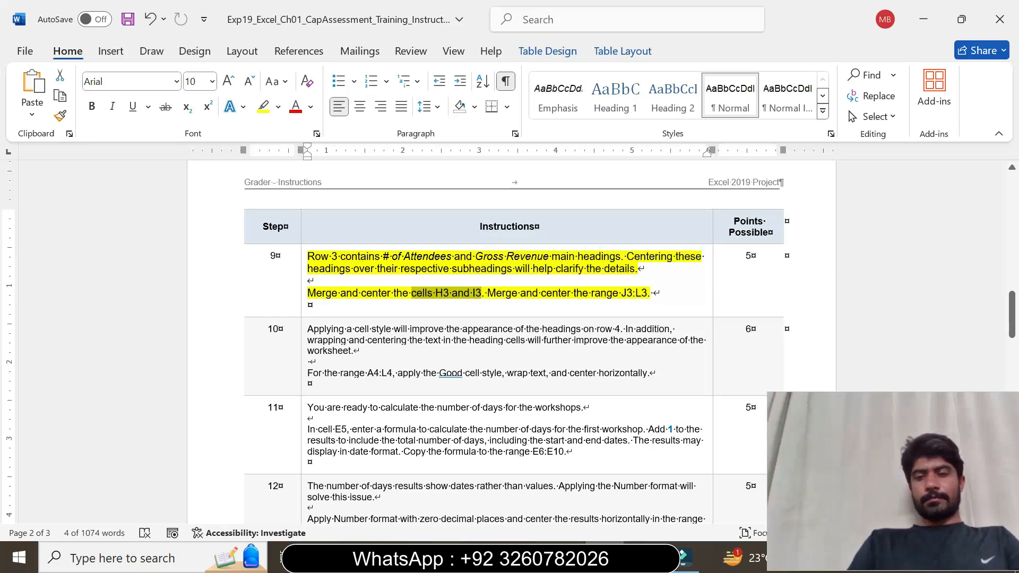
{"action": "mouse_move", "coordinate": [644, 557]}
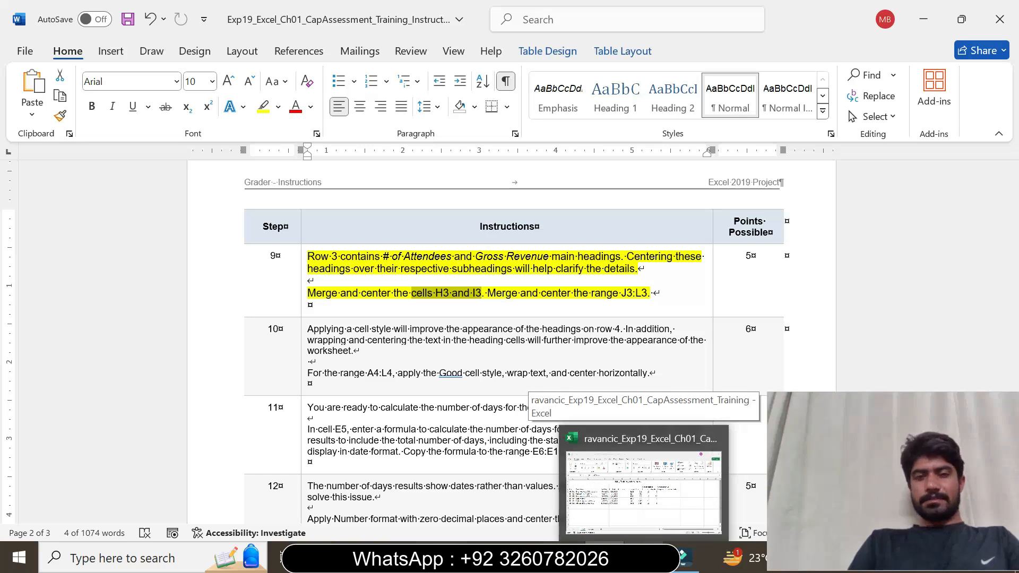
{"action": "left_click", "coordinate": [644, 491]}
{"action": "left_click_drag", "start_coordinate": [535, 237], "coordinate": [560, 234]}
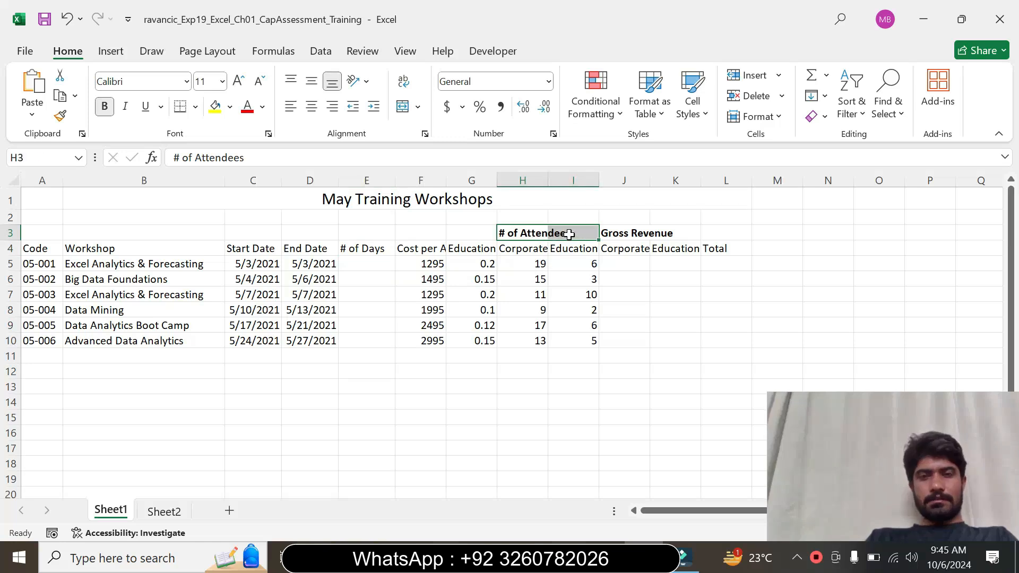
{"action": "left_click", "coordinate": [402, 108]}
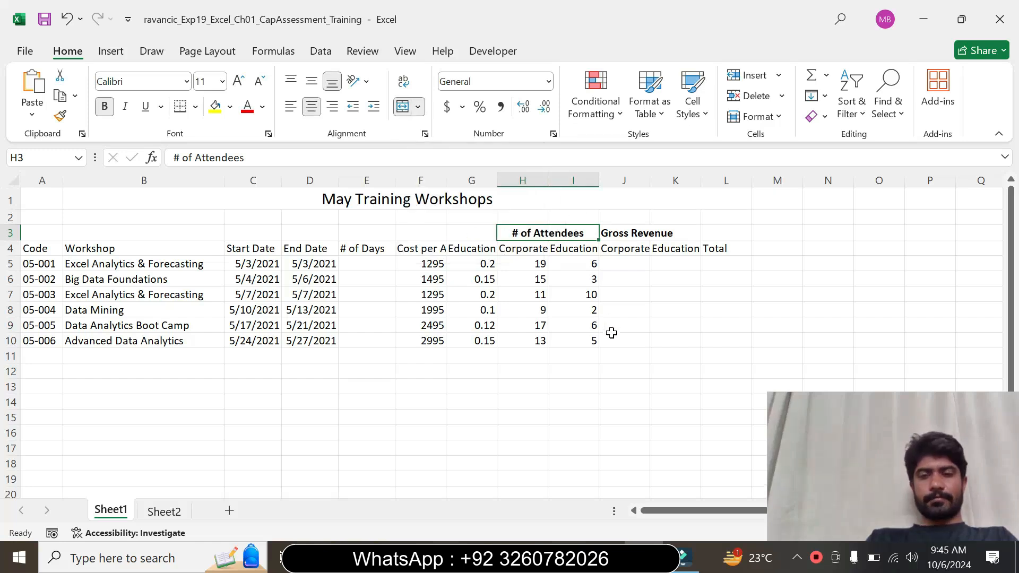
Check the second range of step 9 in Word, and merge and center J3:L3 in the Excel sheet.
{"action": "left_click", "coordinate": [604, 555]}
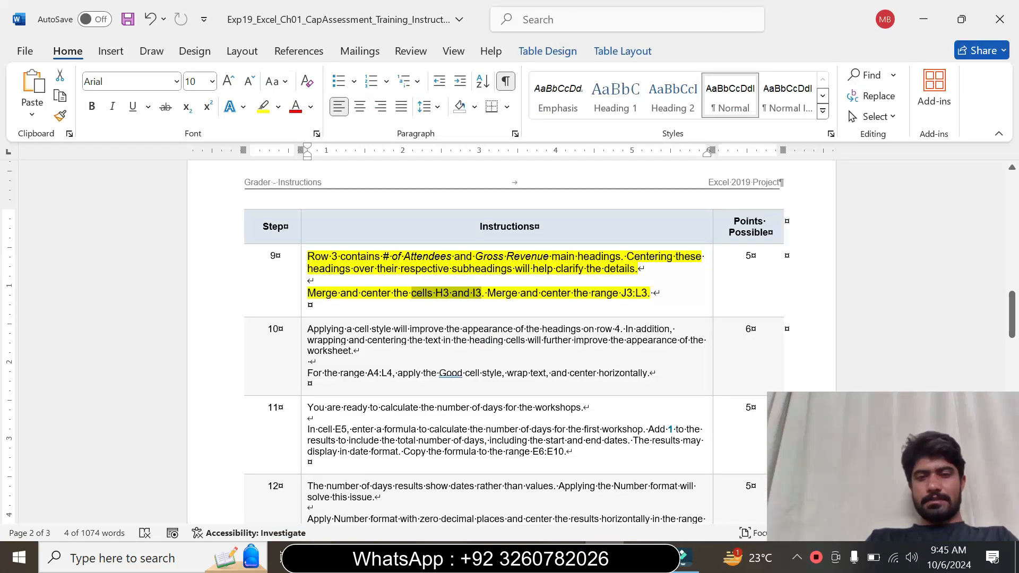
{"action": "left_click_drag", "start_coordinate": [622, 294], "coordinate": [647, 298]}
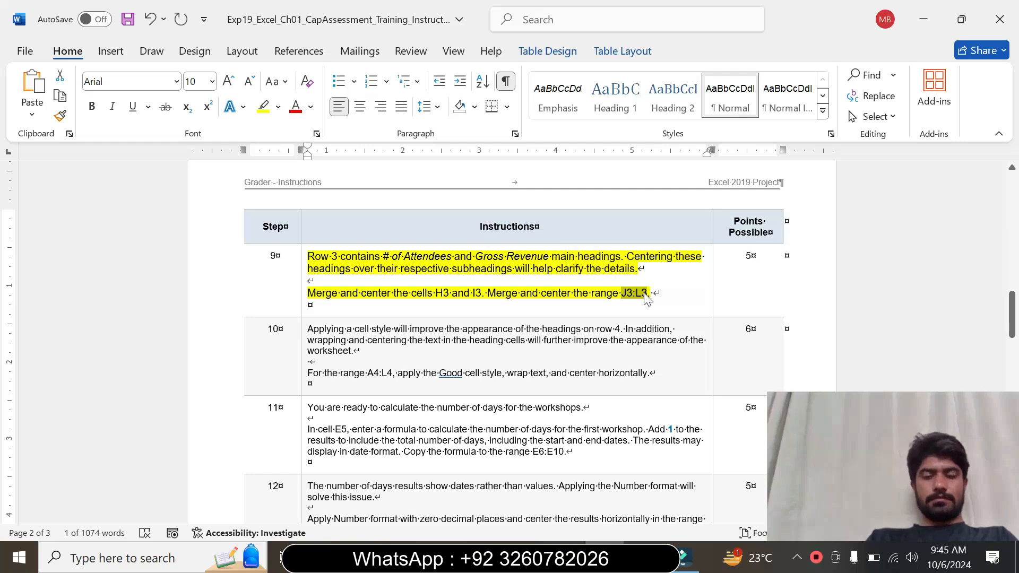
{"action": "key", "text": "alt+Tab"}
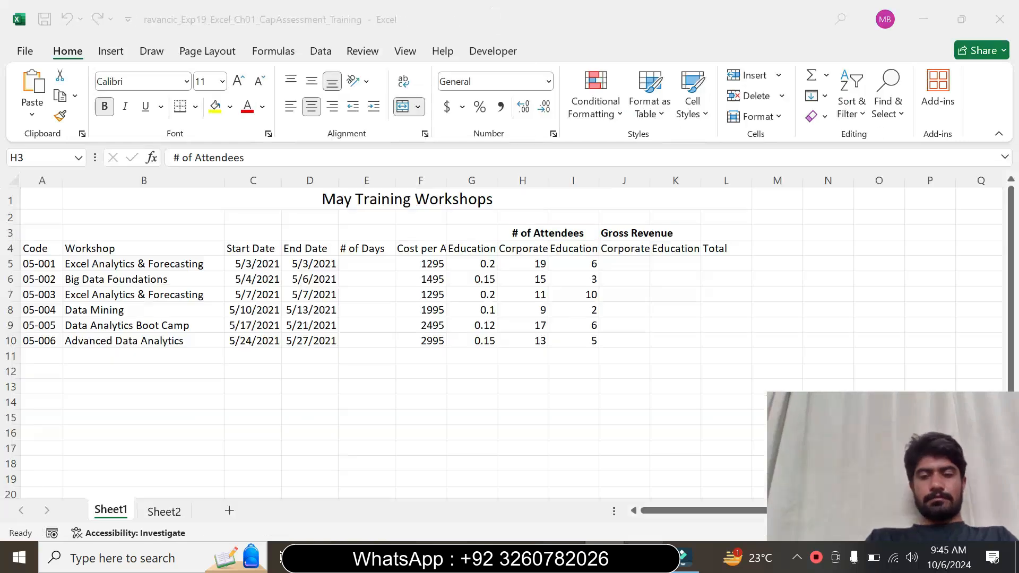
{"action": "left_click", "coordinate": [32, 158]}
{"action": "type", "text": "J3:L3"}
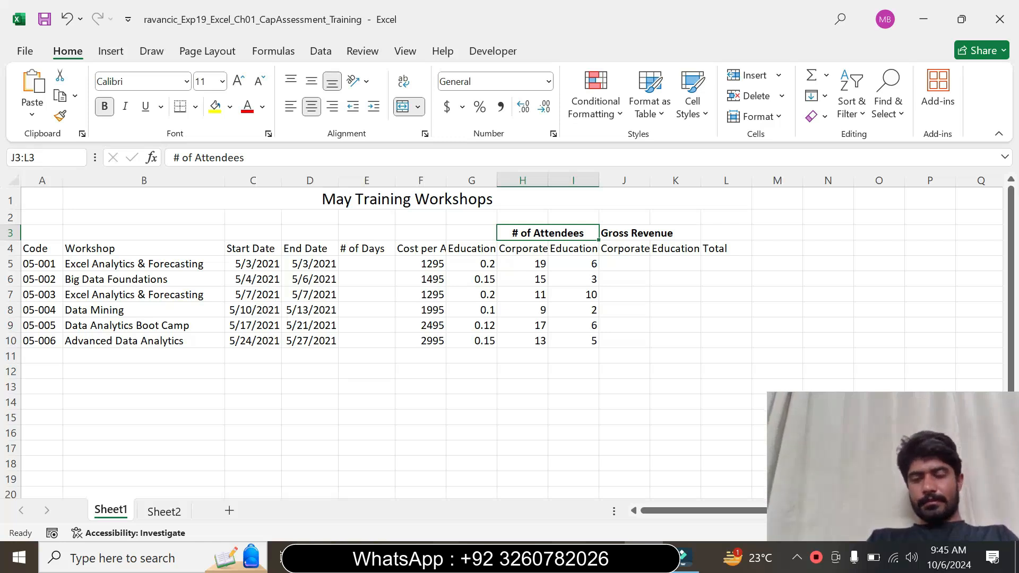
{"action": "key", "text": "Return"}
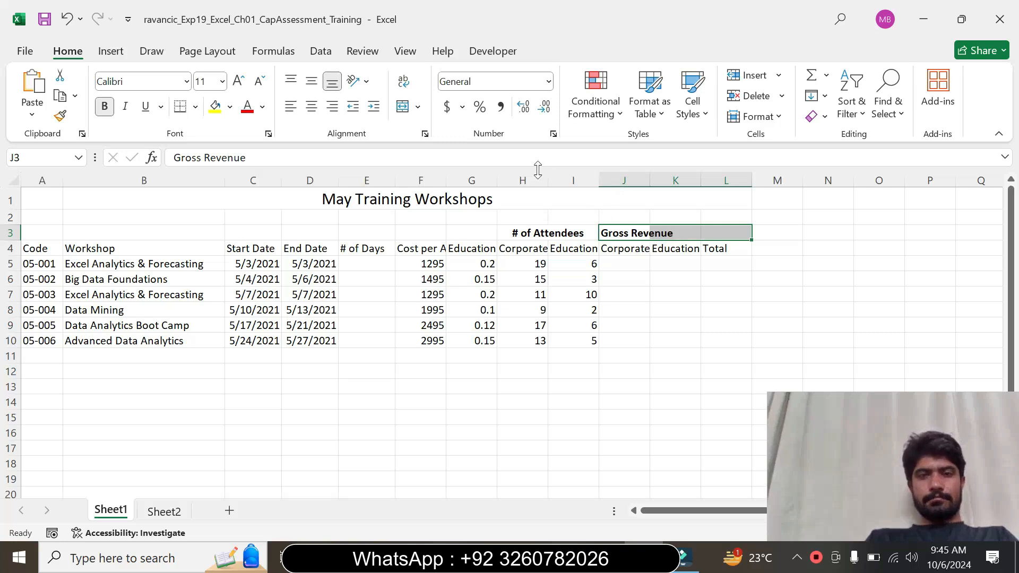
{"action": "left_click", "coordinate": [402, 107]}
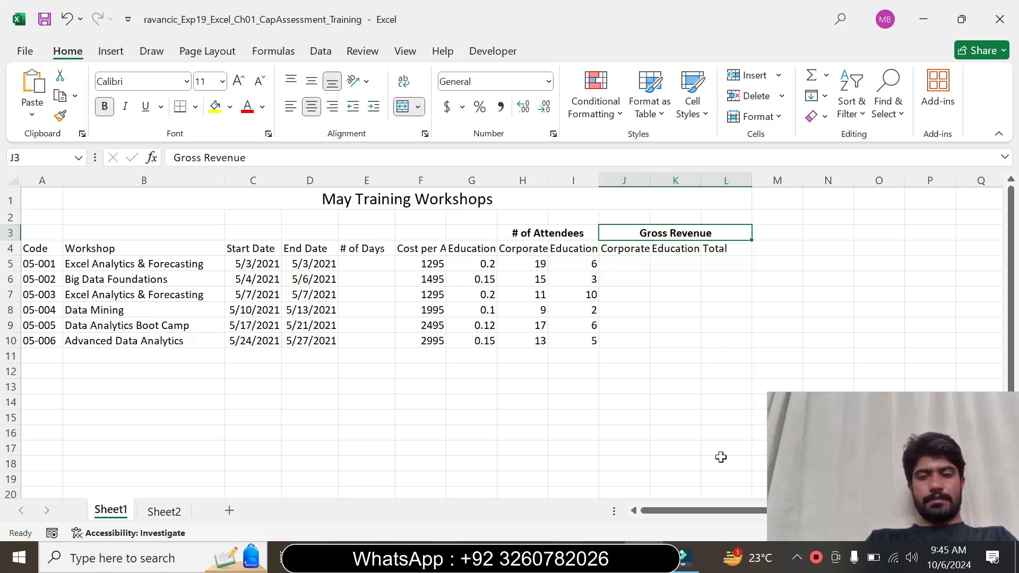
Switch to the Word instructions, set the step 9 text to 9 pt and remove its highlighting.
{"action": "left_click", "coordinate": [605, 558]}
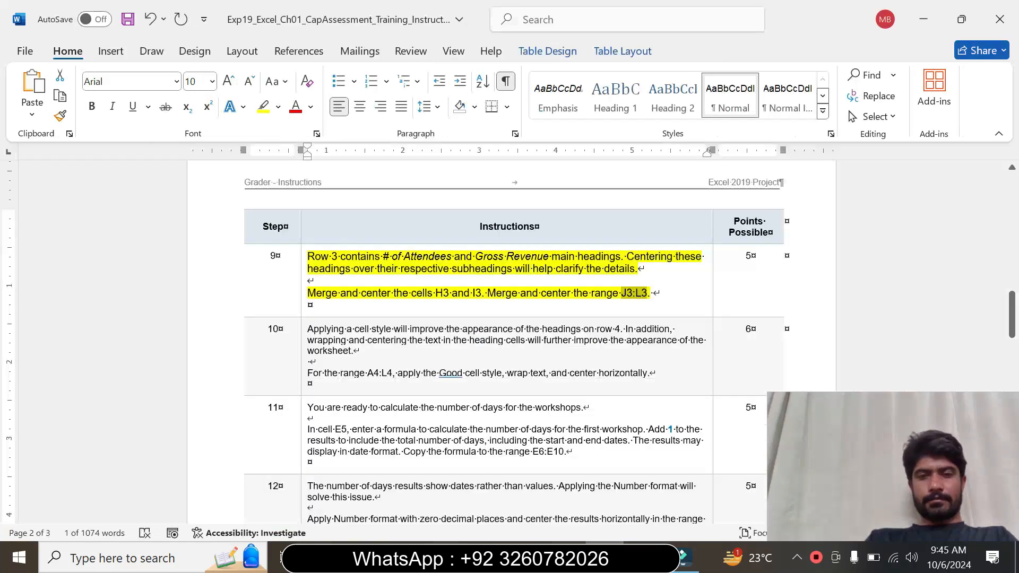
{"action": "left_click", "coordinate": [302, 305]}
{"action": "left_click", "coordinate": [401, 254]}
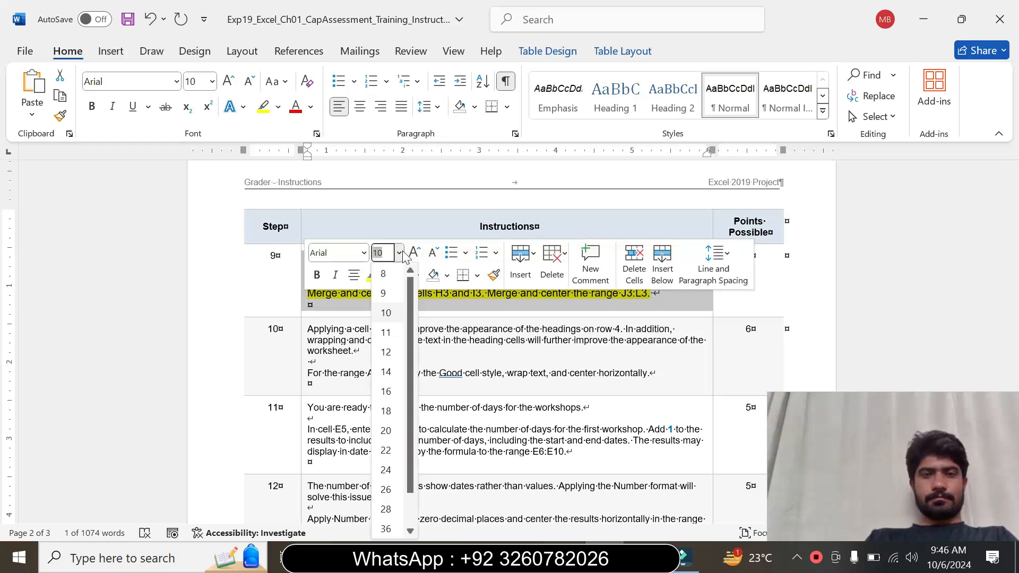
{"action": "left_click", "coordinate": [383, 293]}
{"action": "left_click", "coordinate": [386, 275]}
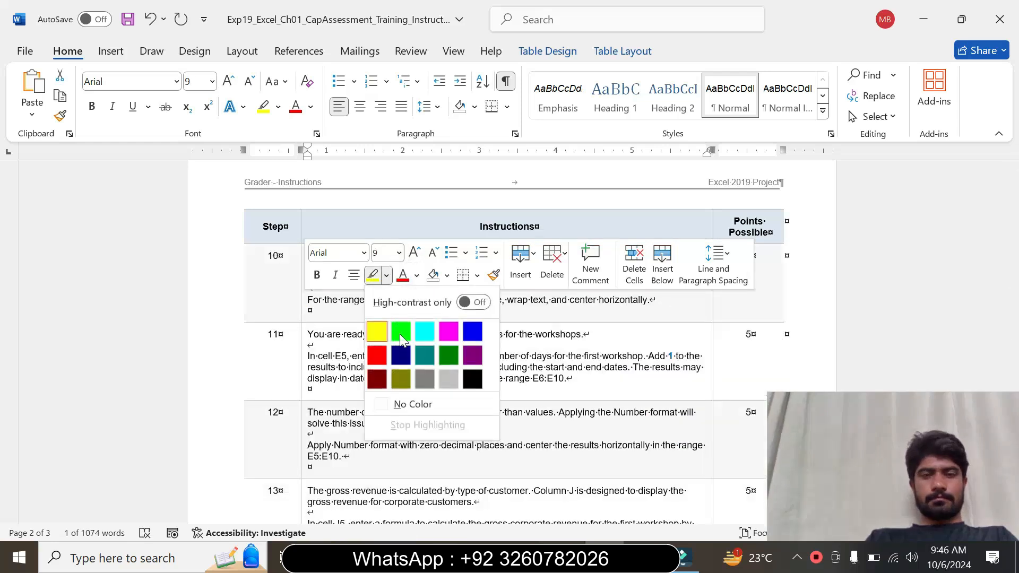
{"action": "left_click", "coordinate": [406, 403]}
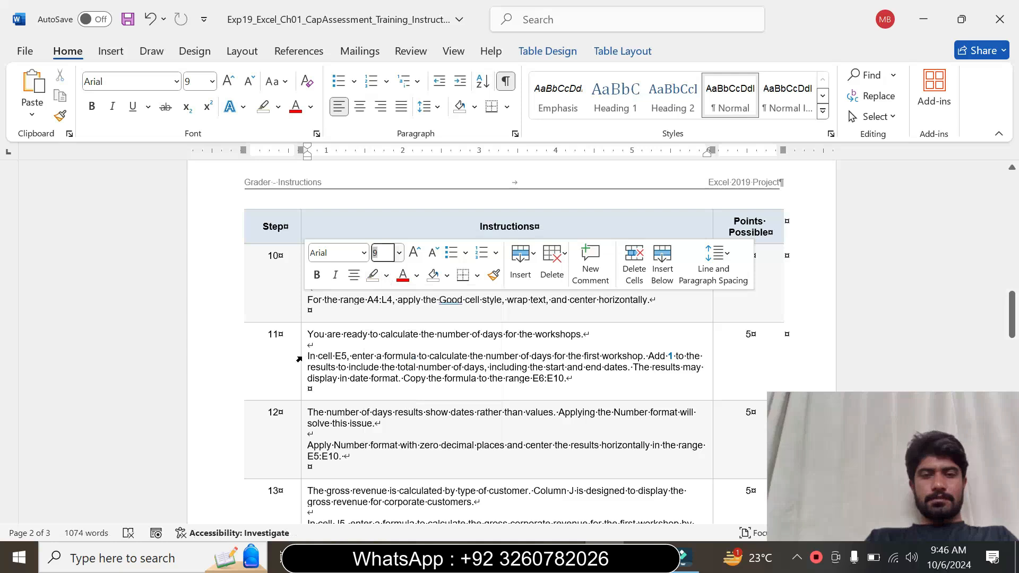
{"action": "left_click", "coordinate": [477, 319]}
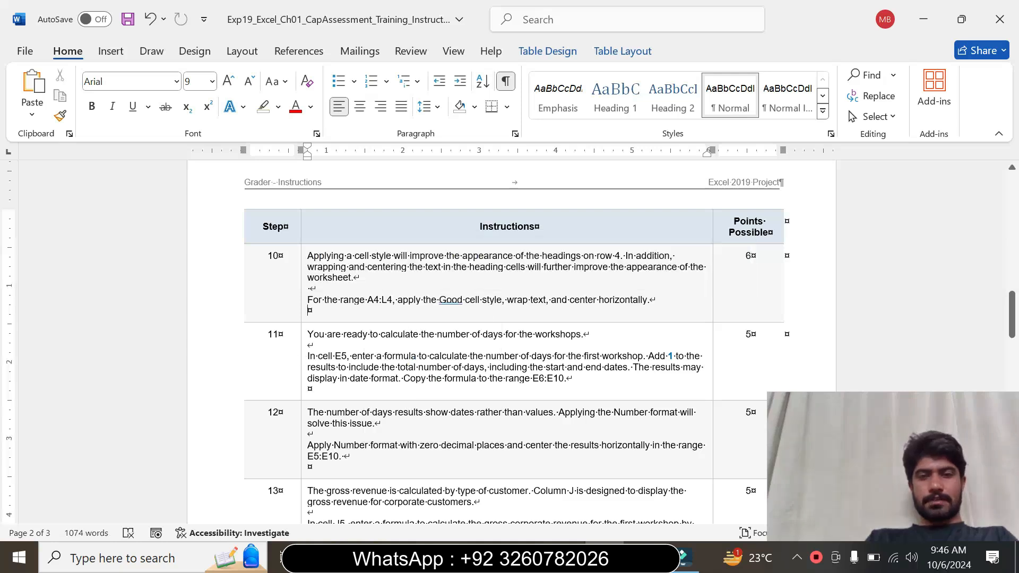
Set the step 10 instruction text to 12 pt and highlight it in yellow.
{"action": "mouse_move", "coordinate": [1012, 304]}
{"action": "left_mouse_down"}
{"action": "mouse_move", "coordinate": [1002, 279]}
{"action": "mouse_move", "coordinate": [1003, 302]}
{"action": "left_mouse_up"}
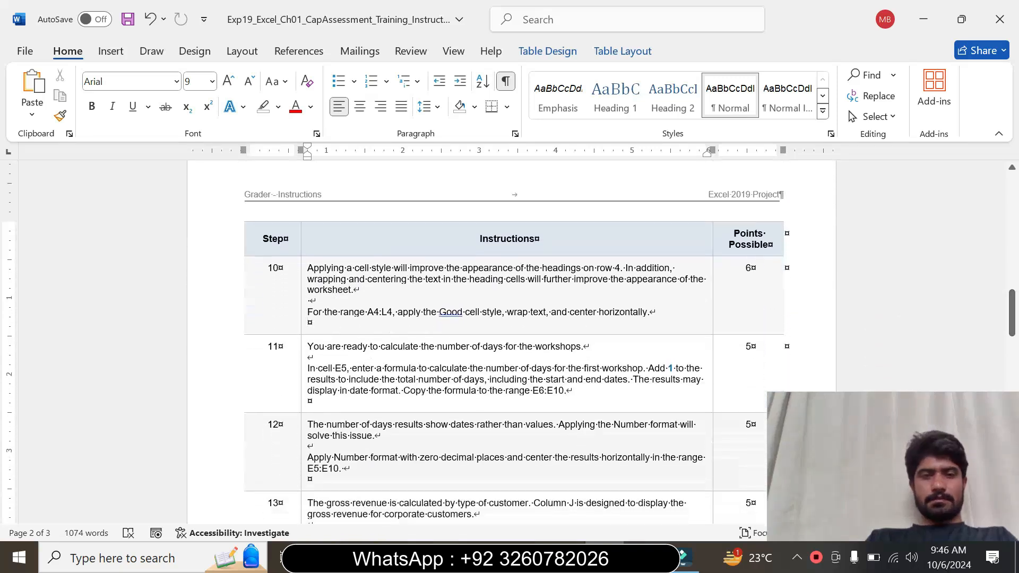
{"action": "left_click", "coordinate": [303, 312]}
{"action": "left_click", "coordinate": [400, 260]}
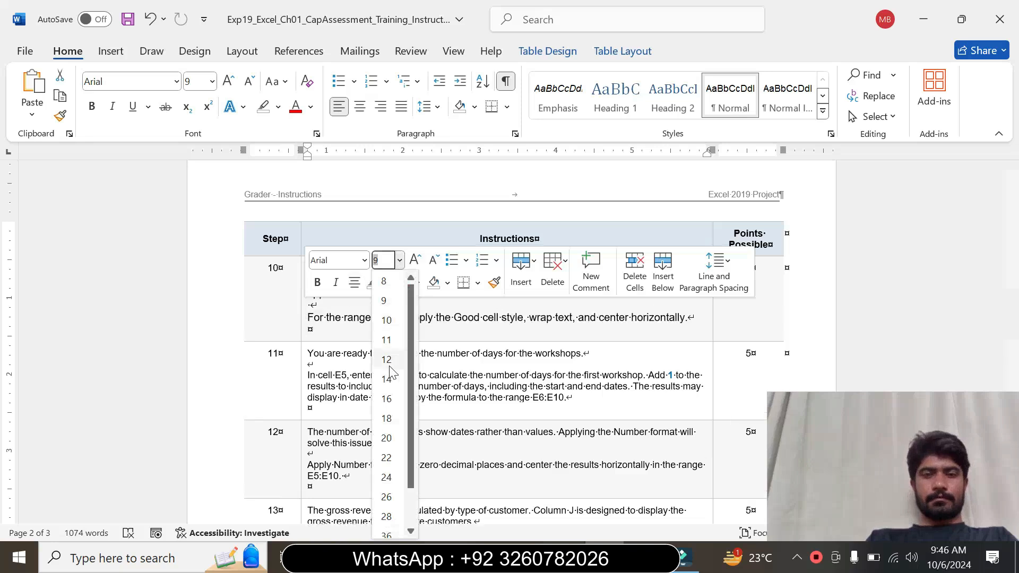
{"action": "left_click", "coordinate": [386, 359]}
{"action": "left_click", "coordinate": [387, 282]}
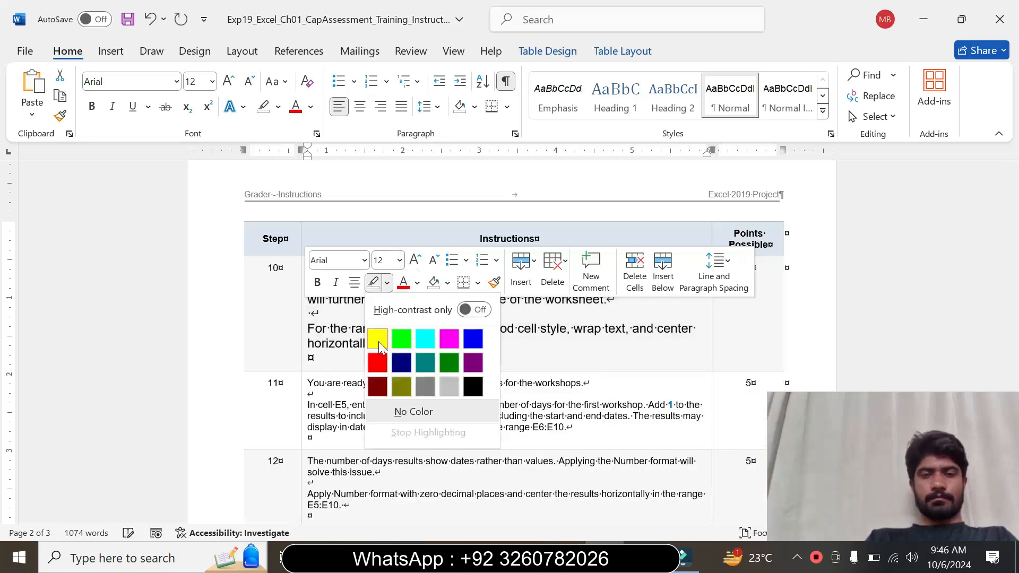
{"action": "left_click", "coordinate": [379, 339]}
Highlight the phrase "For the range A4:L4" in step 10 in turquoise.
{"action": "left_click", "coordinate": [313, 328]}
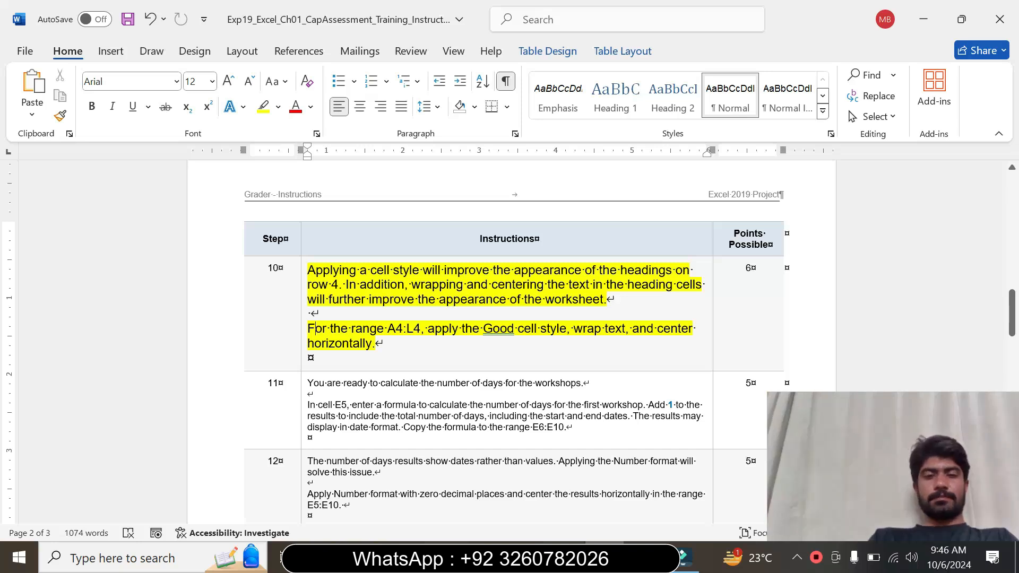
{"action": "left_click_drag", "start_coordinate": [308, 329], "coordinate": [420, 329]}
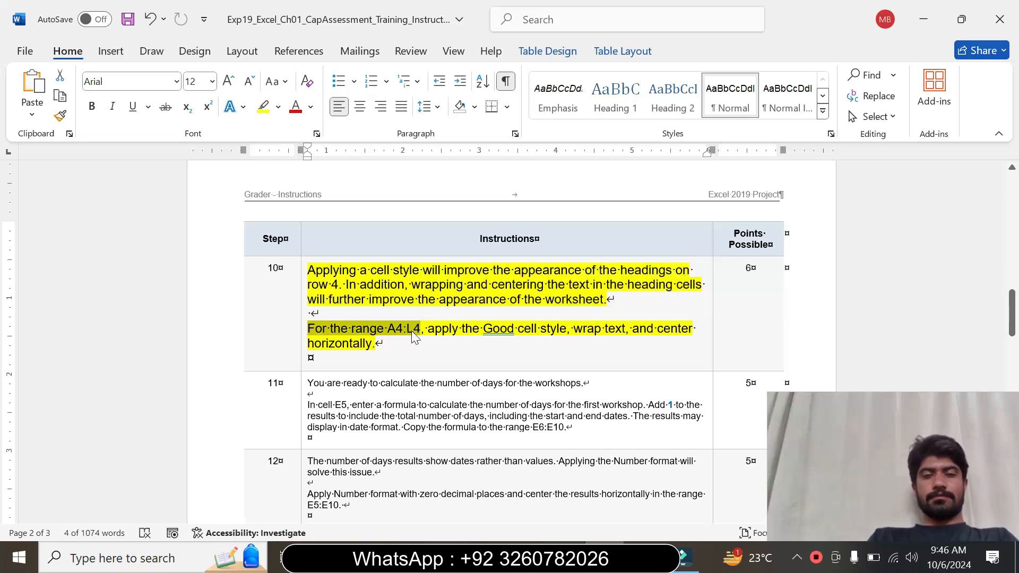
{"action": "left_click", "coordinate": [278, 107]}
{"action": "left_click", "coordinate": [314, 161]}
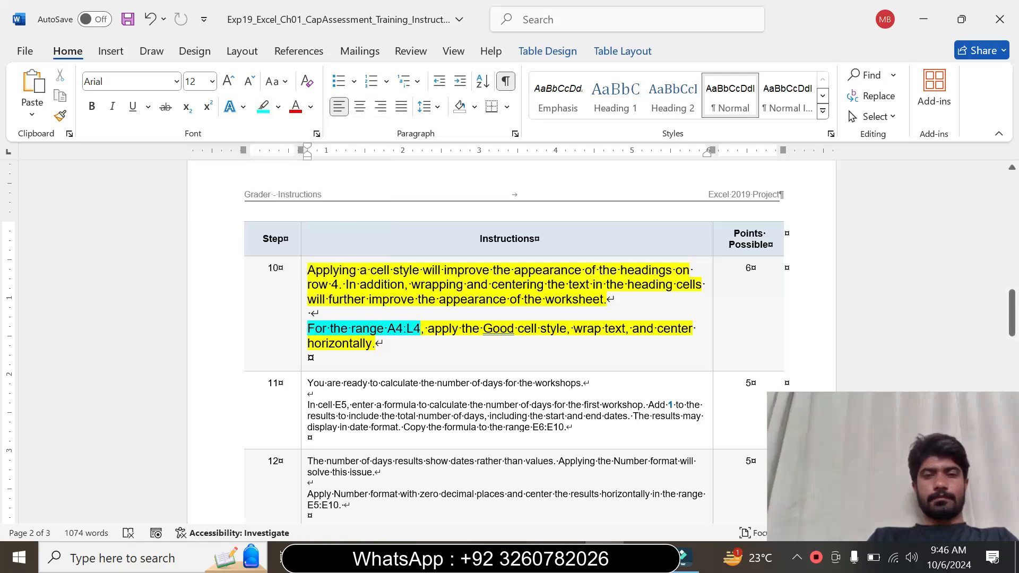
Copy the range reference A4:L4 from step 10 and use it to select that range in the Excel sheet.
{"action": "left_click_drag", "start_coordinate": [387, 328], "coordinate": [419, 337]}
{"action": "key", "text": "ctrl+c"}
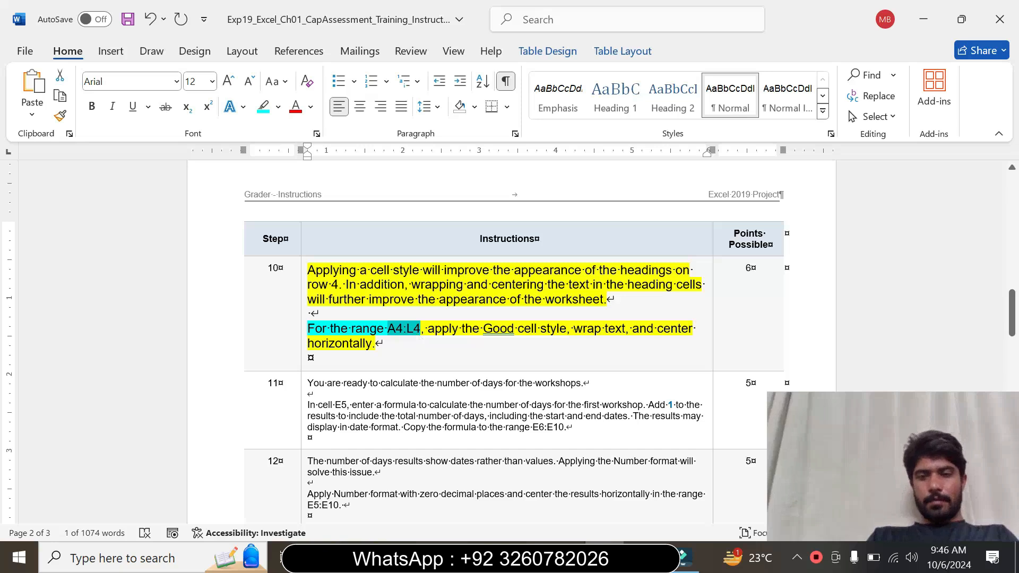
{"action": "key", "text": "alt+Tab"}
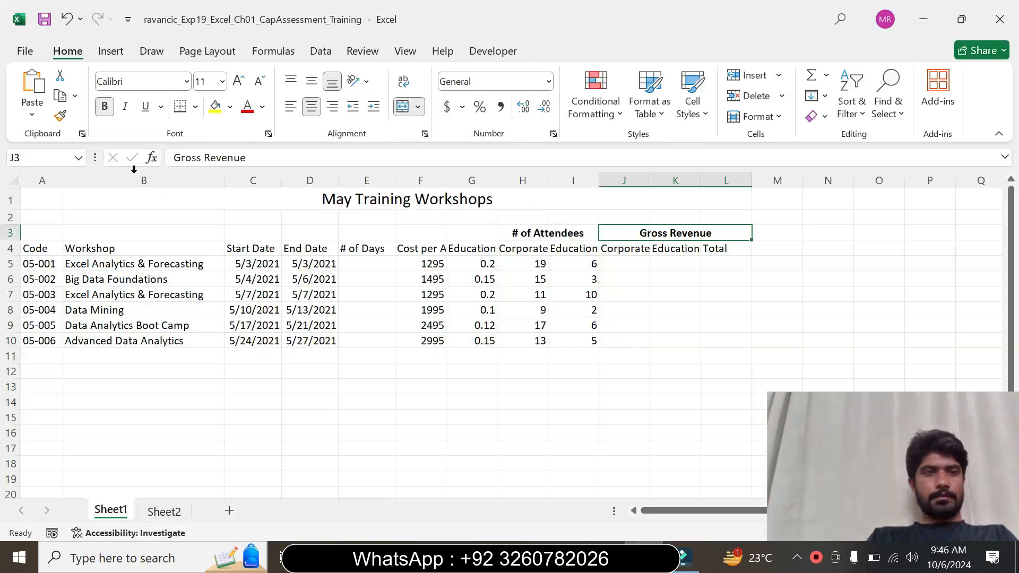
{"action": "left_click", "coordinate": [38, 157]}
{"action": "key", "text": "ctrl+v"}
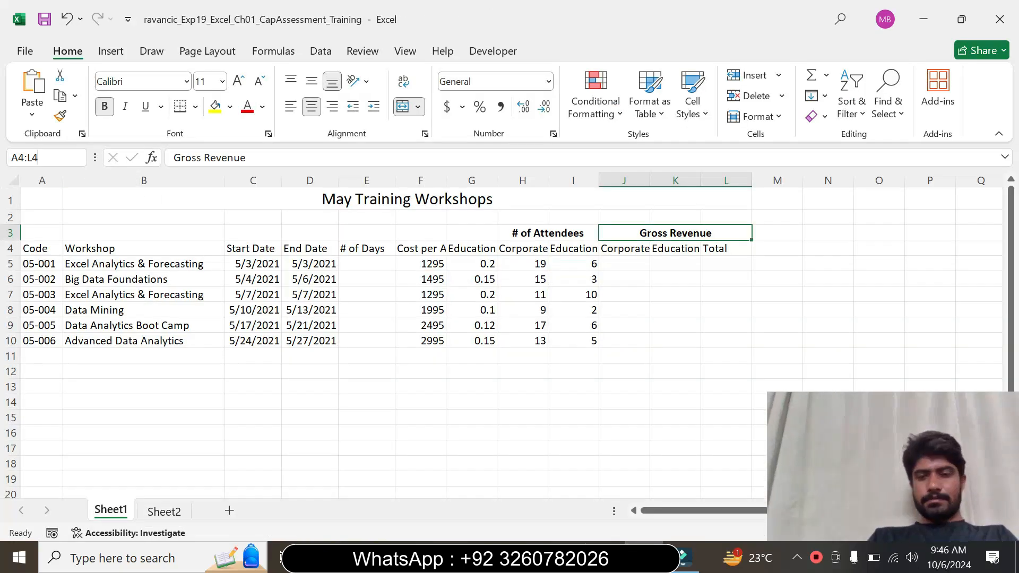
{"action": "key", "text": "Return"}
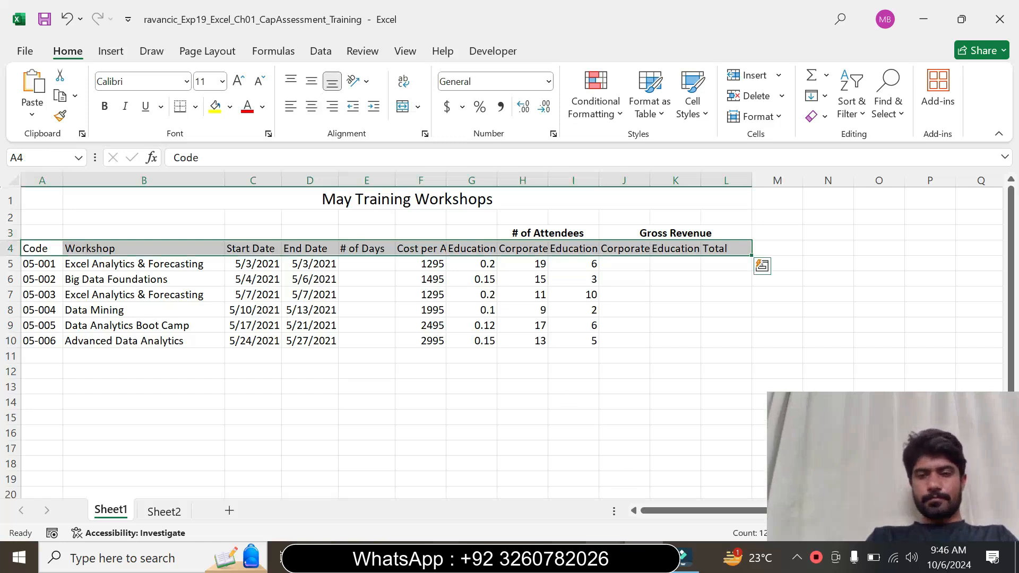
Switch to Word and highlight "apply the Good cell style" in step 10 in turquoise.
{"action": "key", "text": "alt+Tab"}
{"action": "left_click_drag", "start_coordinate": [427, 329], "coordinate": [566, 330]}
{"action": "left_click", "coordinate": [629, 299]}
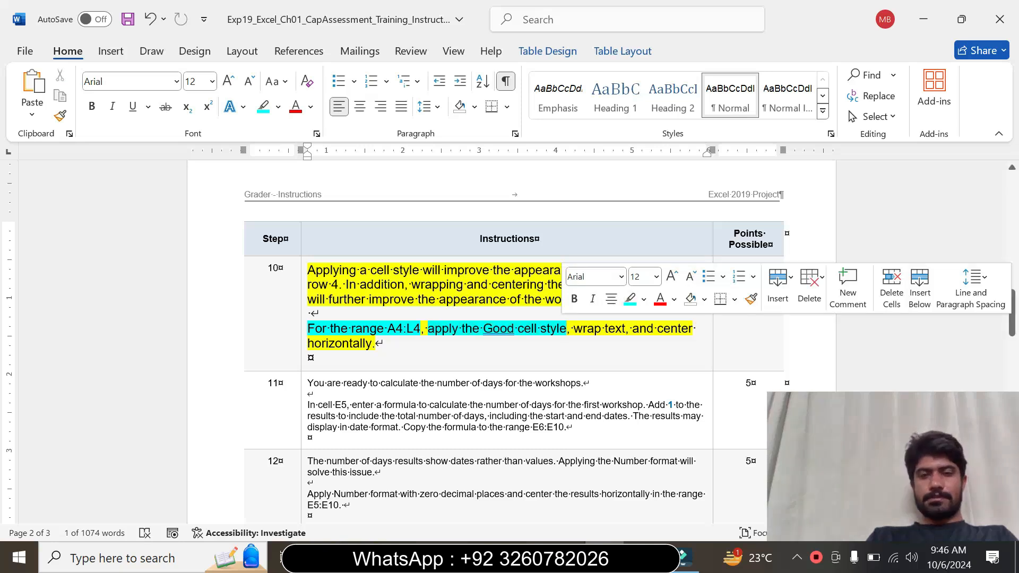
Switch to the Excel workbook and apply the Good cell style to the selected headings A4:L4.
{"action": "key", "text": "alt+Tab"}
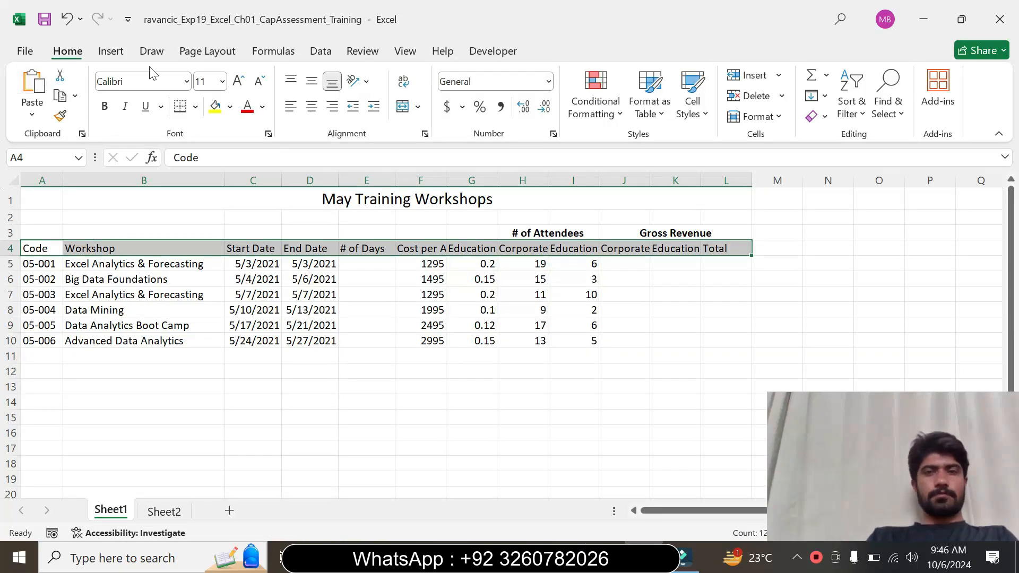
{"action": "left_click", "coordinate": [691, 101]}
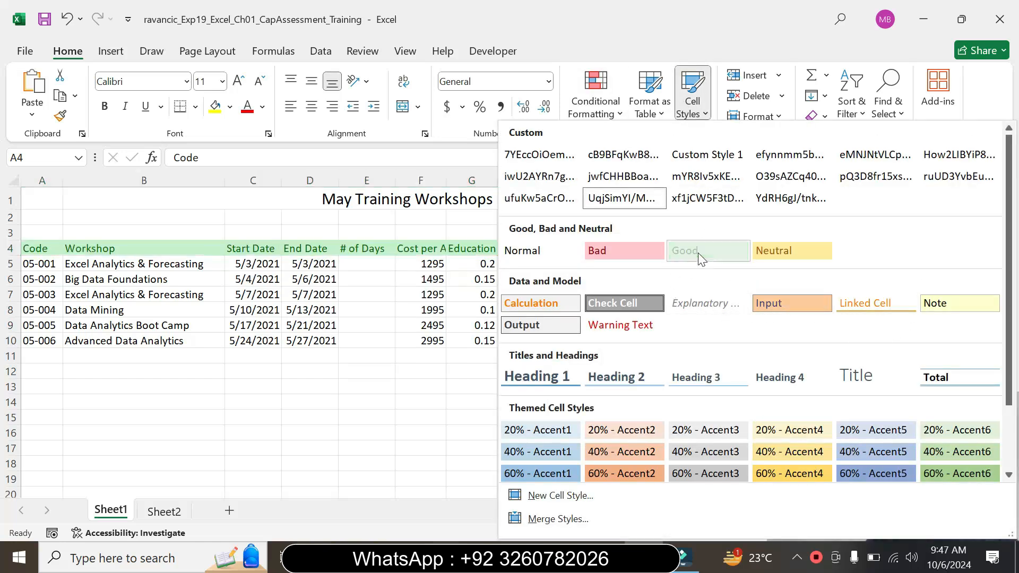
{"action": "left_click", "coordinate": [699, 256]}
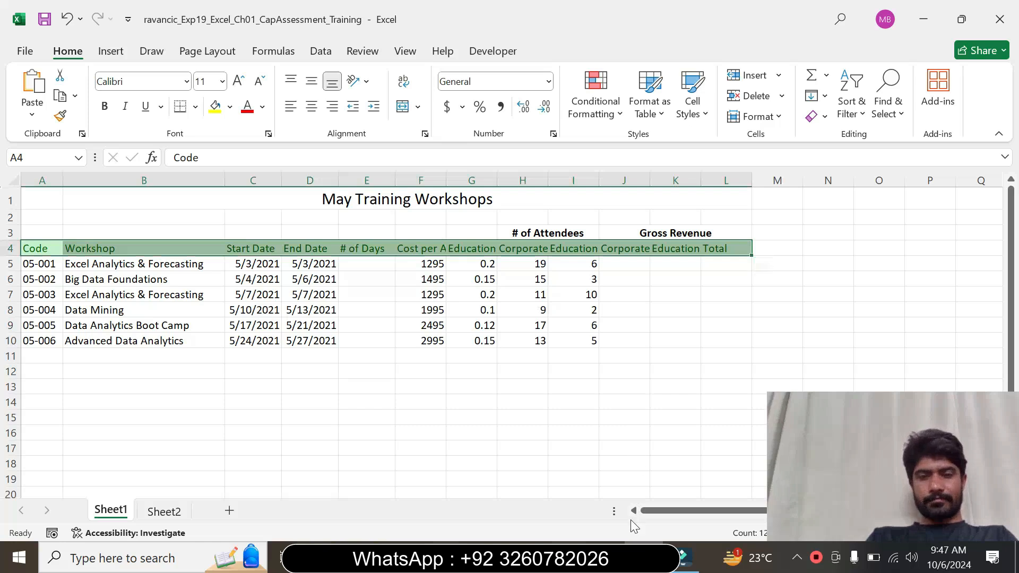
Switch to Word and highlight "wrap text, and center horizontally." in step 10 in turquoise.
{"action": "left_click", "coordinate": [592, 558]}
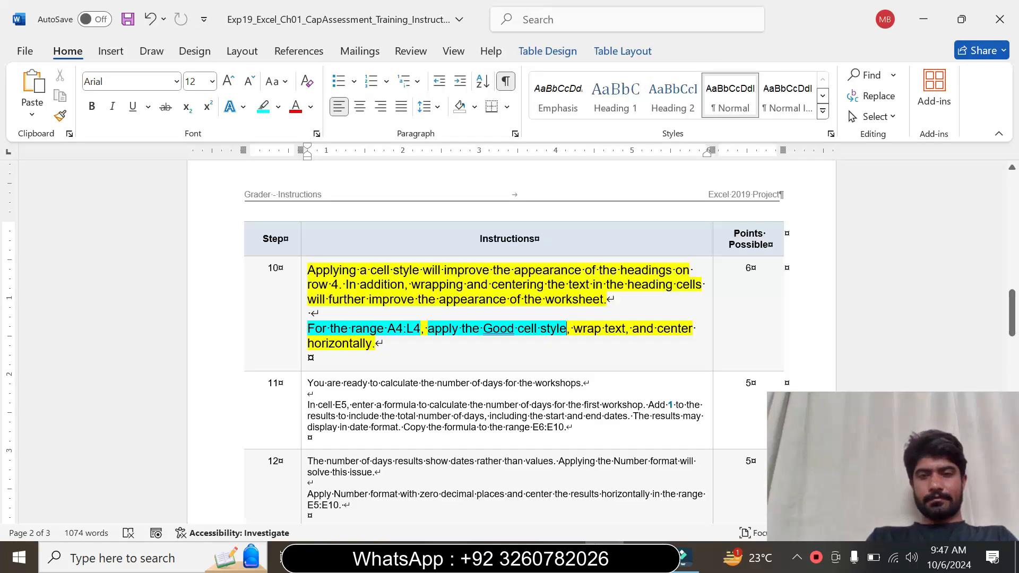
{"action": "left_click_drag", "start_coordinate": [574, 329], "coordinate": [637, 347]}
{"action": "left_click", "coordinate": [656, 326]}
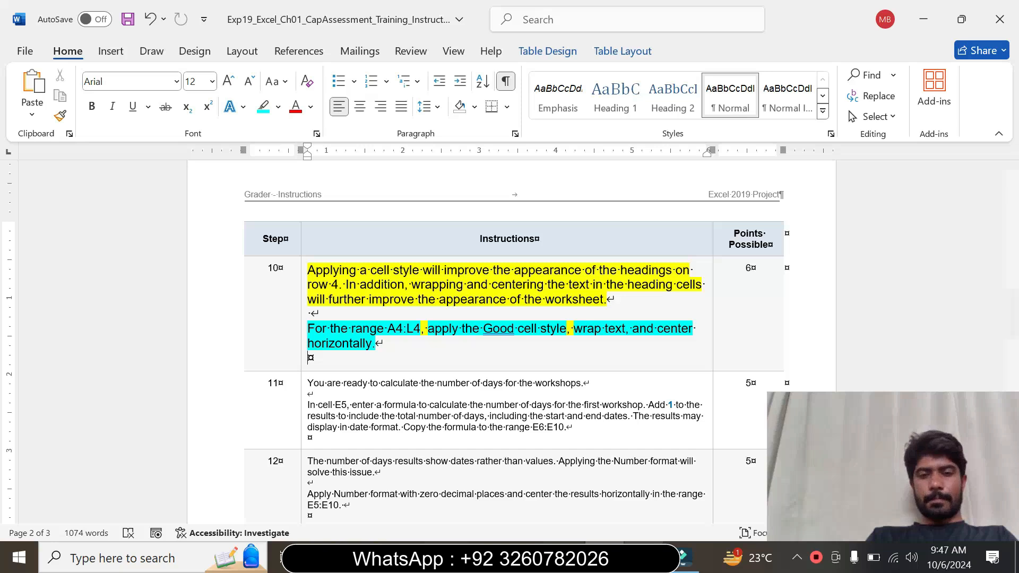
Switch to the Excel workbook, then wrap the text and center it horizontally in the headings A4:L4.
{"action": "left_click", "coordinate": [643, 557]}
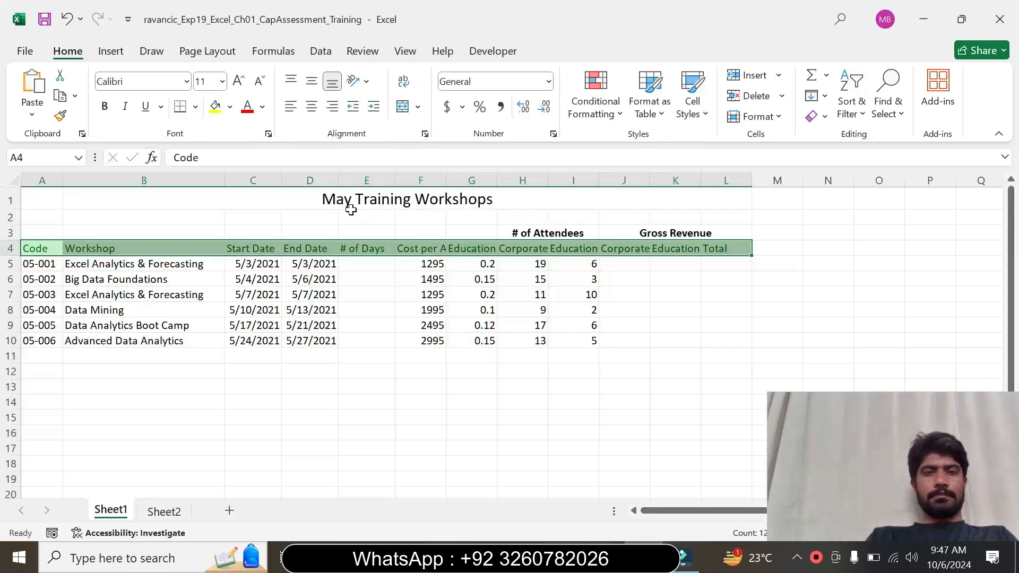
{"action": "left_click", "coordinate": [403, 85]}
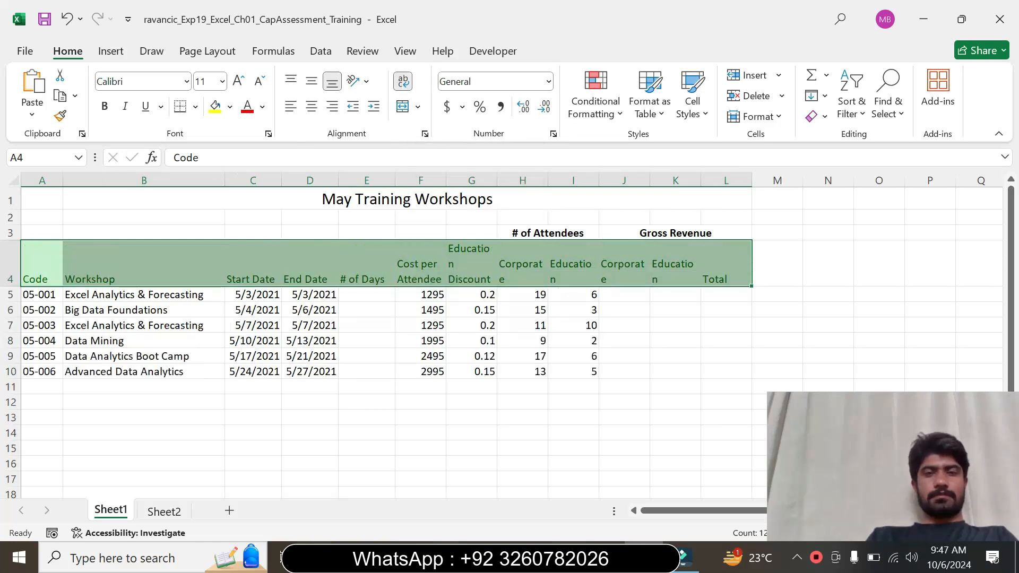
{"action": "left_click", "coordinate": [311, 106]}
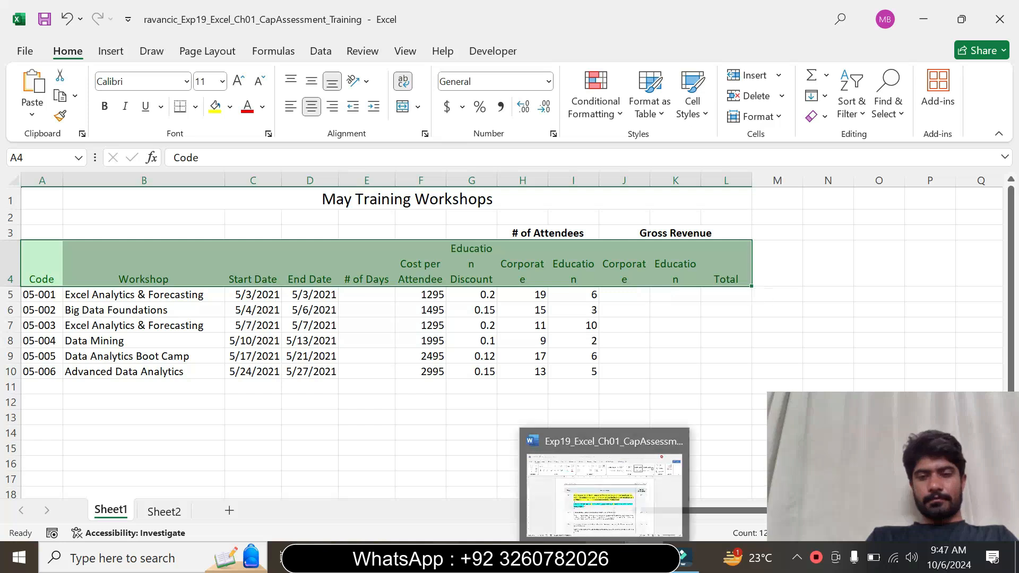
Switch to the Word instructions, set the step 10 text to 9 pt and remove its highlighting.
{"action": "left_click", "coordinate": [605, 558]}
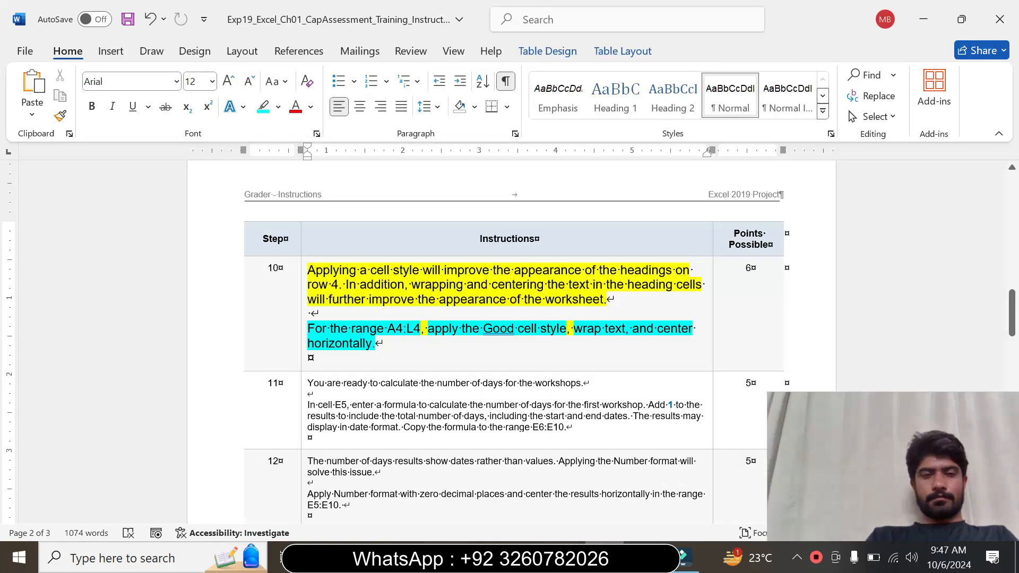
{"action": "left_click", "coordinate": [303, 352]}
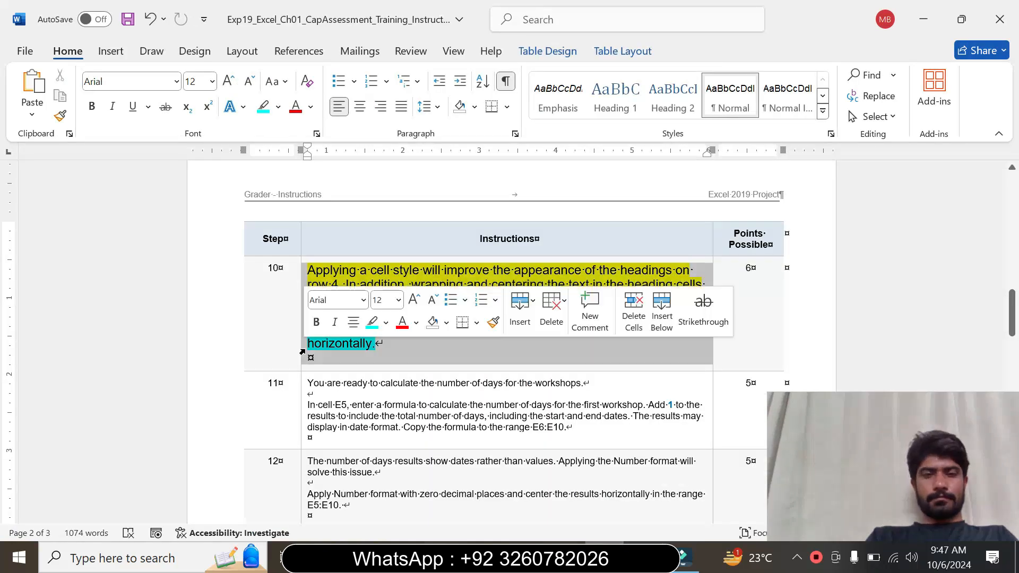
{"action": "left_click", "coordinate": [398, 301]}
{"action": "left_click", "coordinate": [383, 32]}
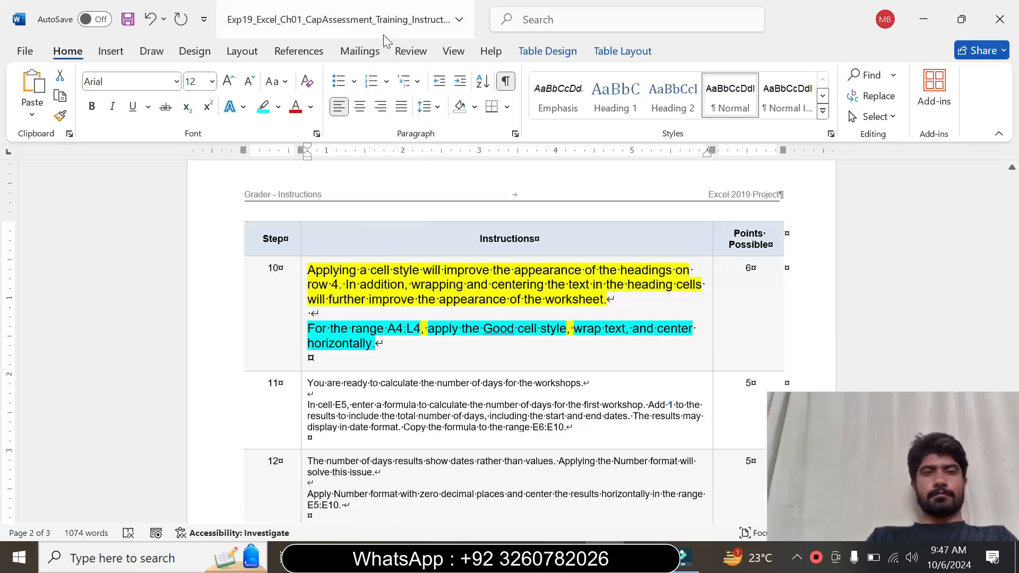
{"action": "left_click", "coordinate": [278, 106]}
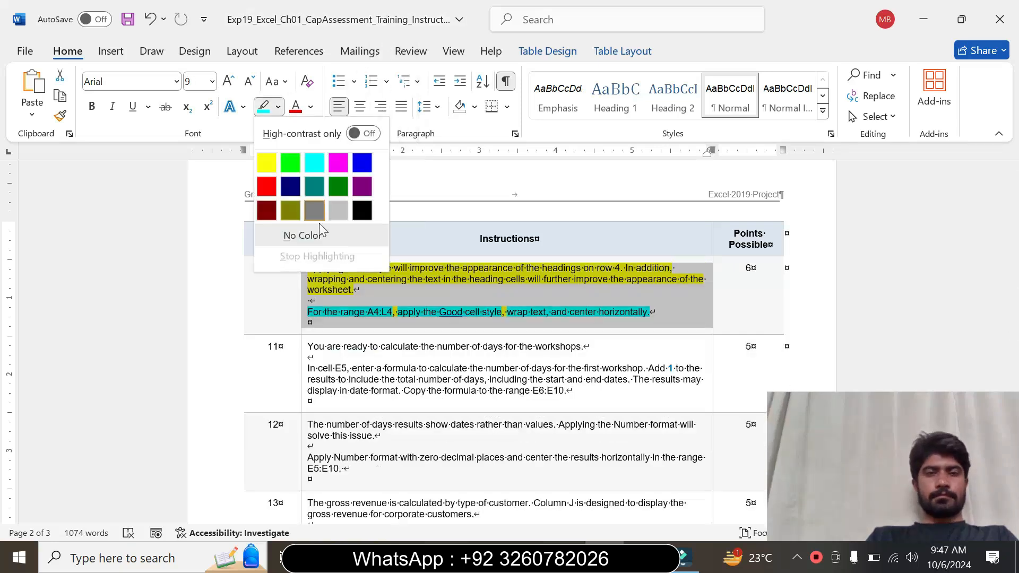
{"action": "left_click", "coordinate": [302, 236]}
Set the step 11 instruction text to 12 pt and highlight it in yellow.
{"action": "left_click_drag", "start_coordinate": [1012, 313], "coordinate": [1012, 321]}
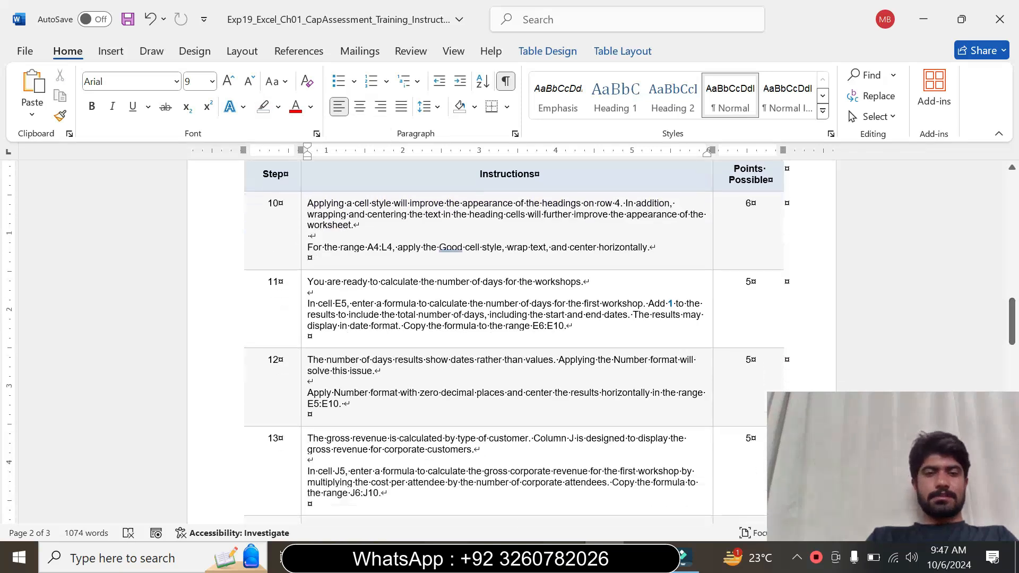
{"action": "left_click", "coordinate": [301, 325]}
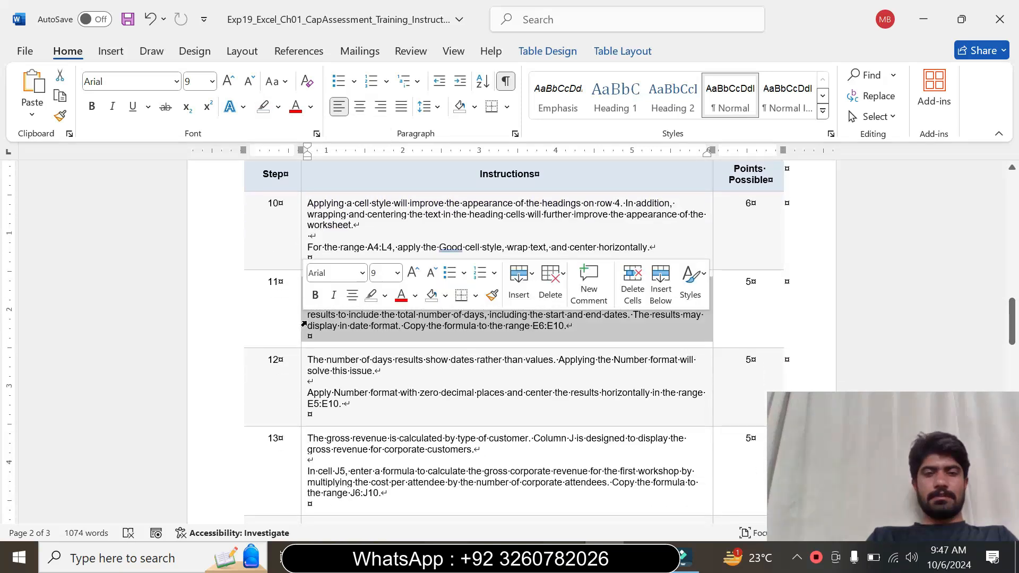
{"action": "left_click", "coordinate": [398, 273]}
{"action": "left_click", "coordinate": [384, 89]}
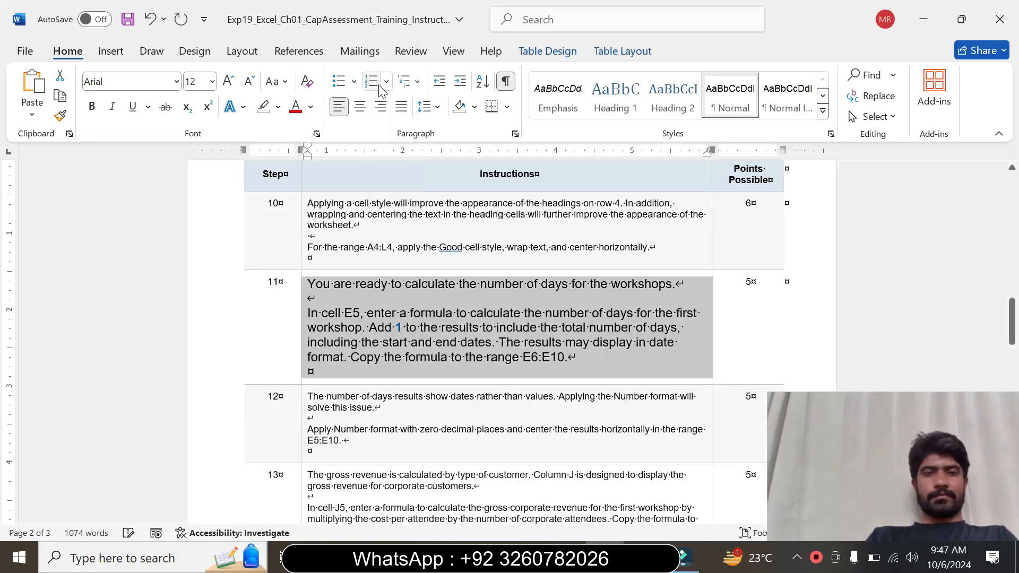
{"action": "left_click", "coordinate": [278, 106]}
{"action": "left_click", "coordinate": [266, 162]}
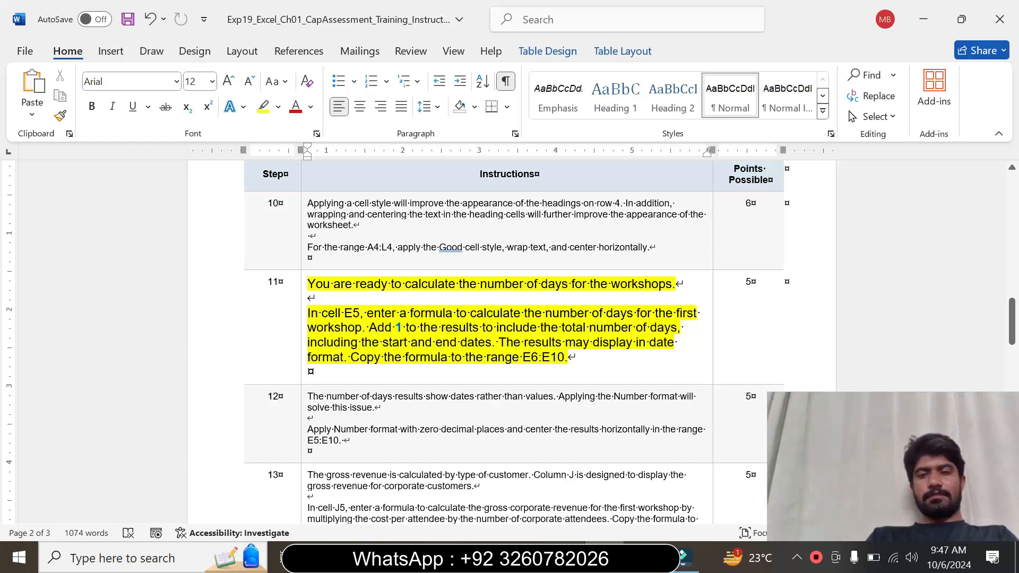
Highlight the step 11 passage from "In cell E5" through "including the start and end dates" in turquoise.
{"action": "left_click_drag", "start_coordinate": [308, 314], "coordinate": [492, 343]}
{"action": "left_click", "coordinate": [566, 321]}
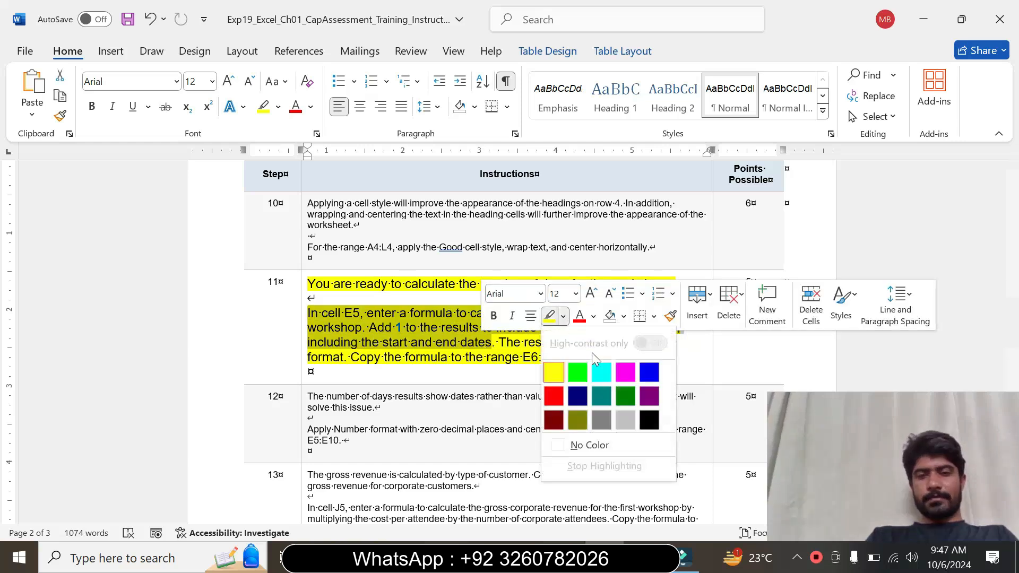
{"action": "left_click", "coordinate": [600, 370]}
{"action": "left_click", "coordinate": [298, 325]}
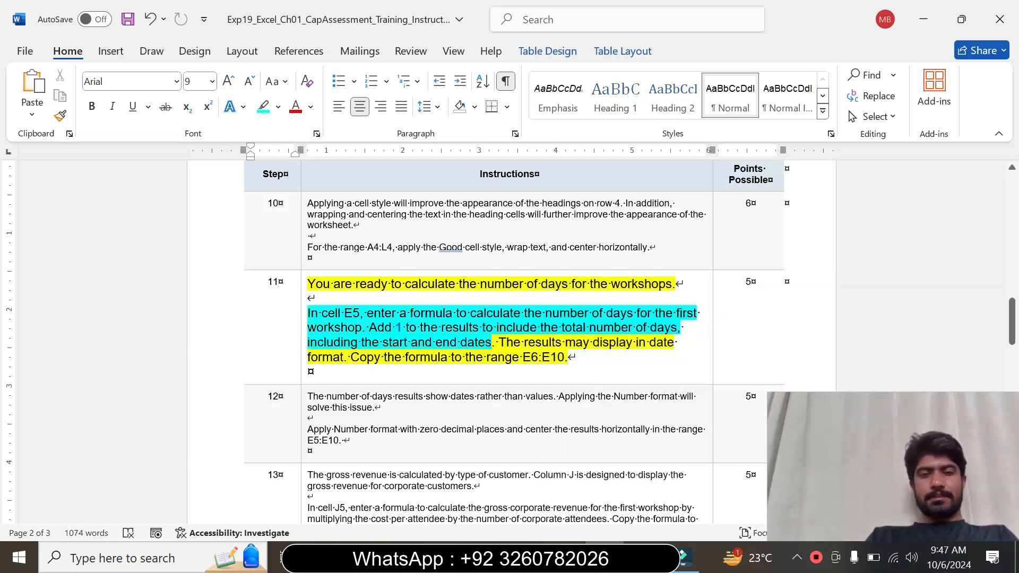
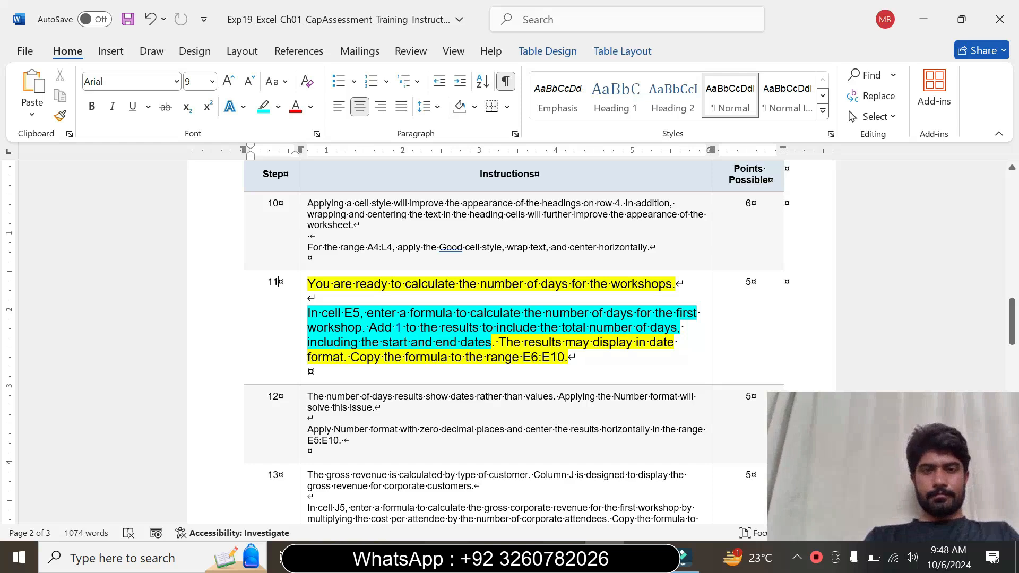
Switch to the Excel workbook and enter the formula =D5-C5+1 in cell E5 for the first workshop's number of days.
{"action": "scroll", "coordinate": [575, 326], "scroll_direction": "down", "scroll_amount": 1}
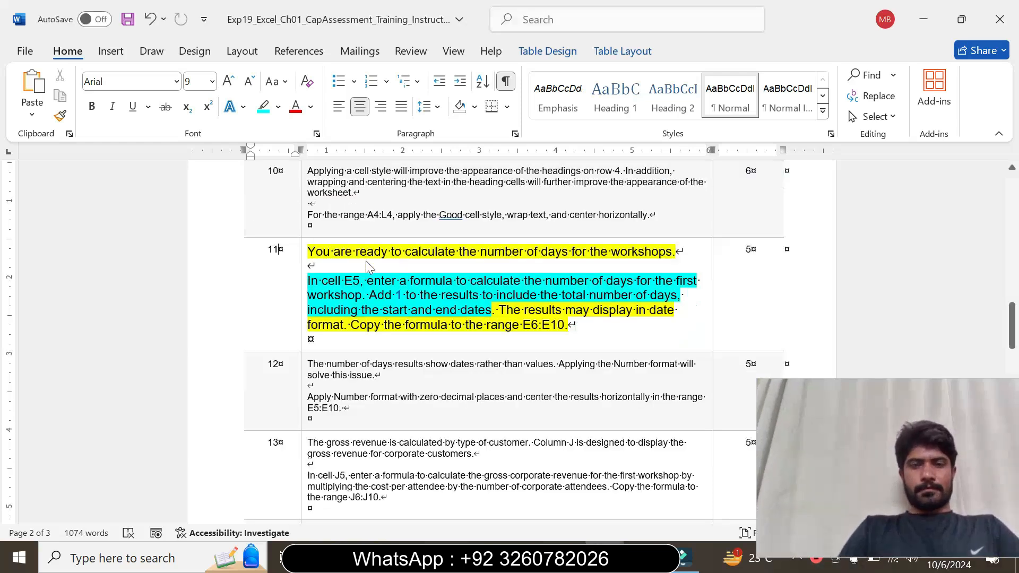
{"action": "left_click_drag", "start_coordinate": [322, 281], "coordinate": [635, 295]}
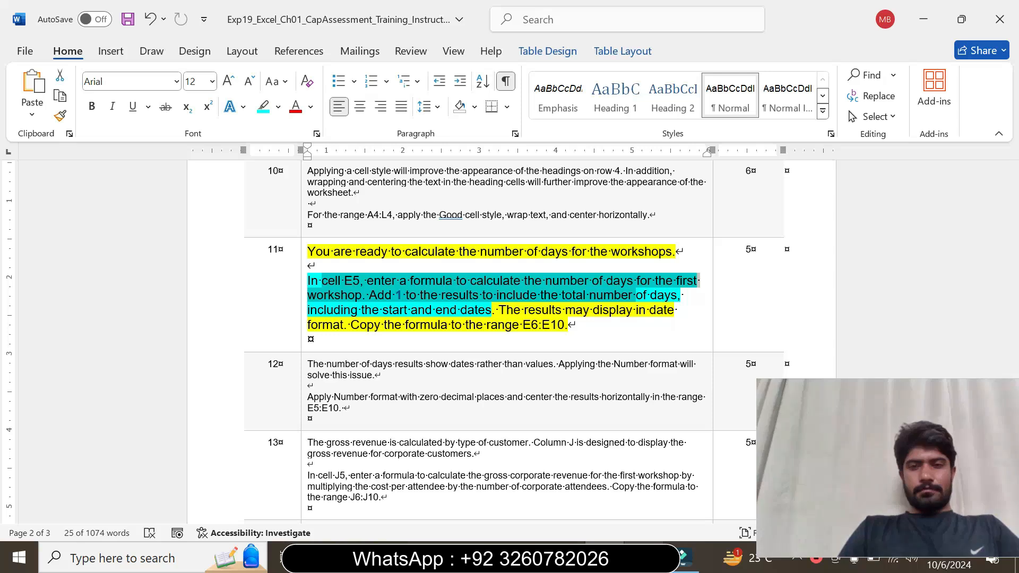
{"action": "left_click", "coordinate": [643, 558]}
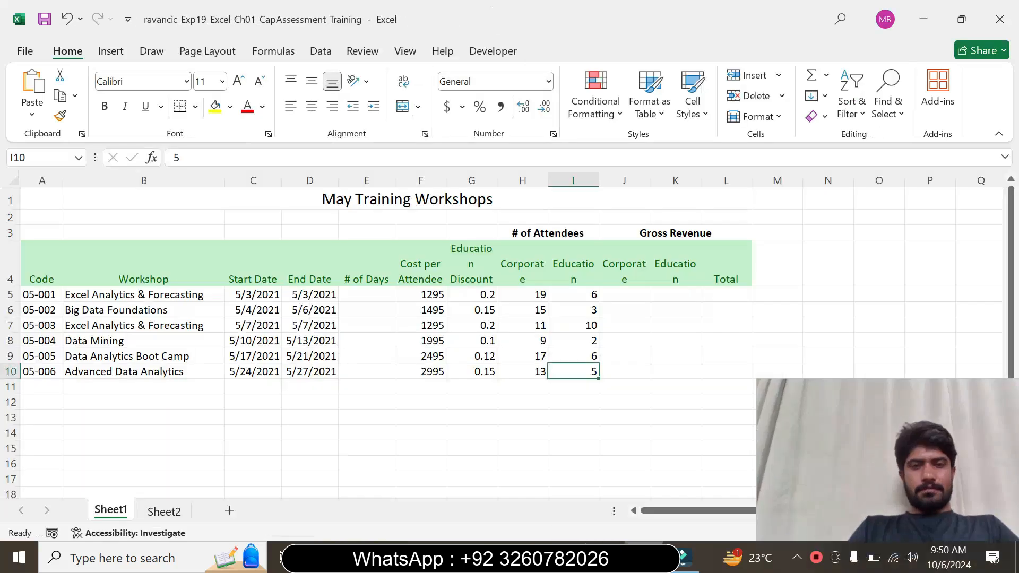
{"action": "left_click", "coordinate": [367, 295]}
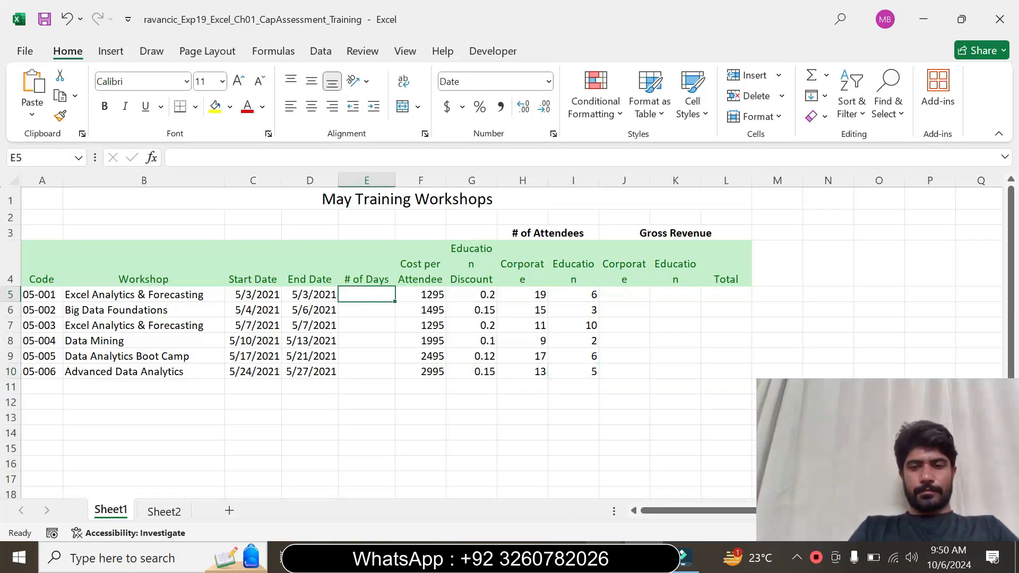
{"action": "left_click", "coordinate": [605, 556]}
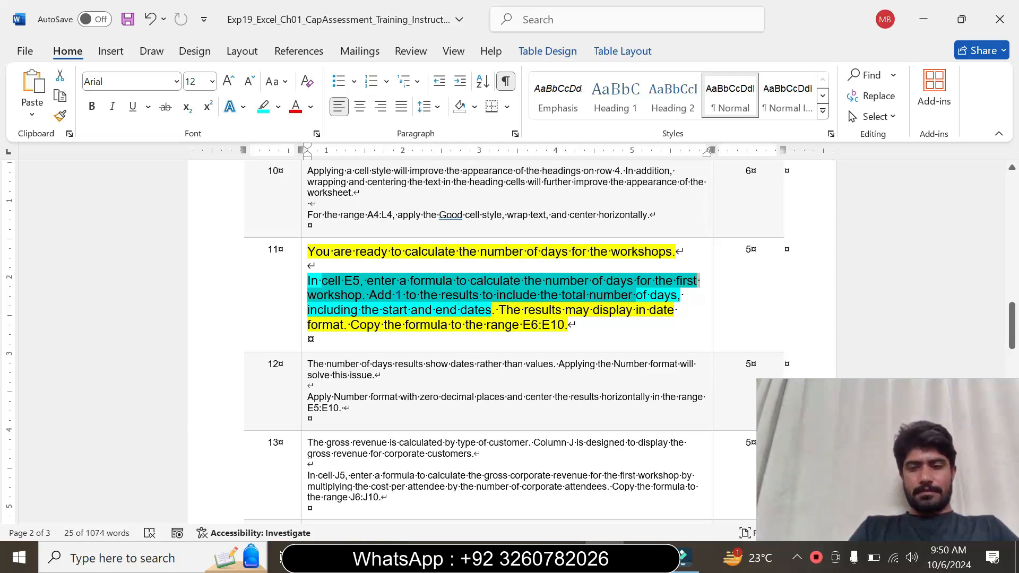
{"action": "left_click", "coordinate": [644, 557]}
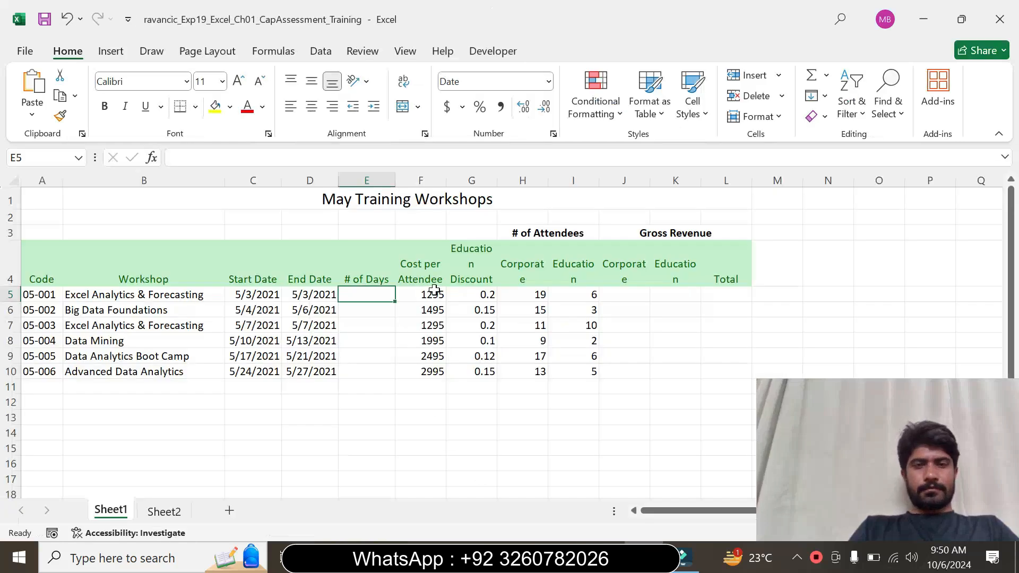
{"action": "type", "text": "="}
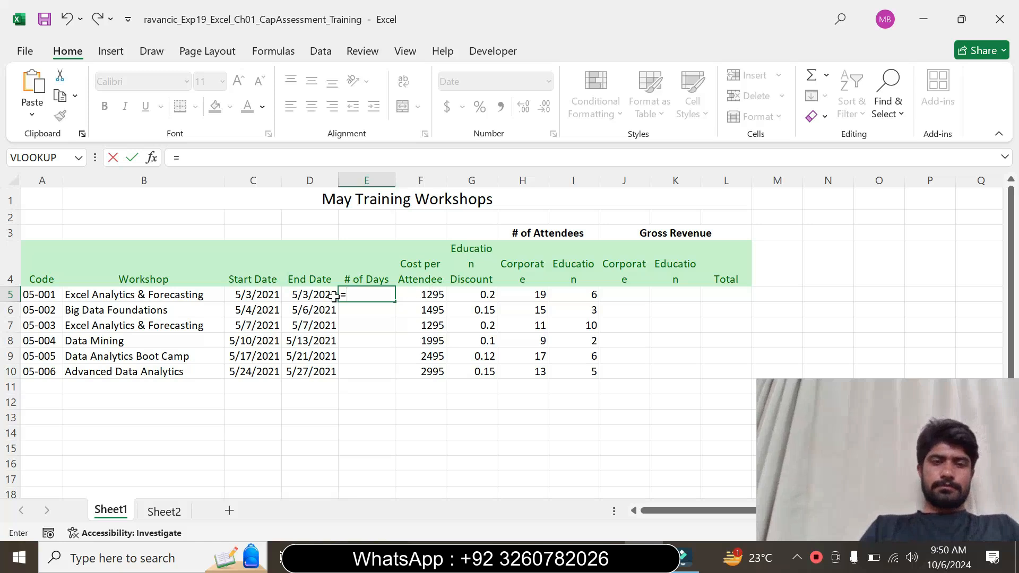
{"action": "left_click", "coordinate": [316, 296]}
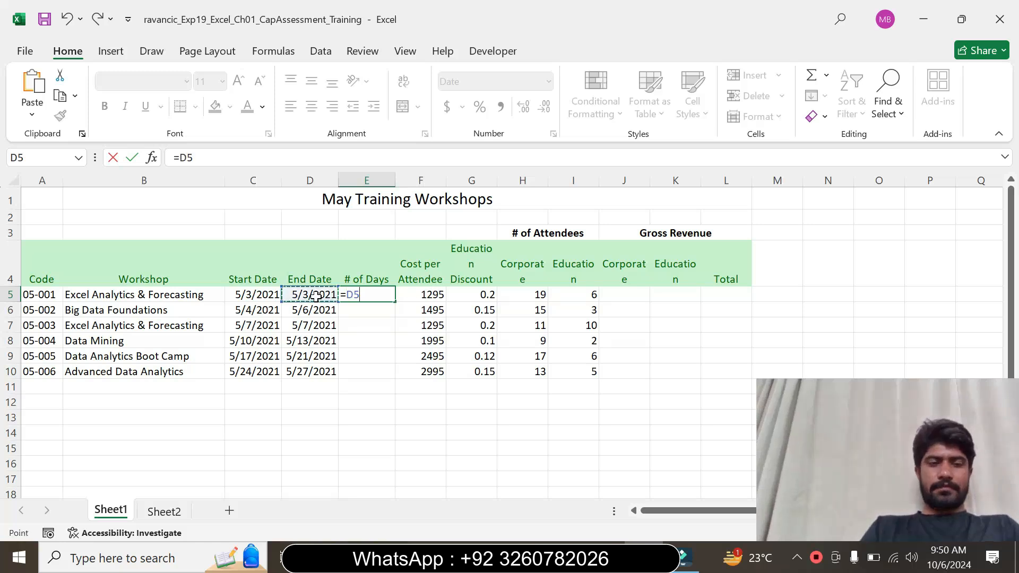
{"action": "type", "text": "-"}
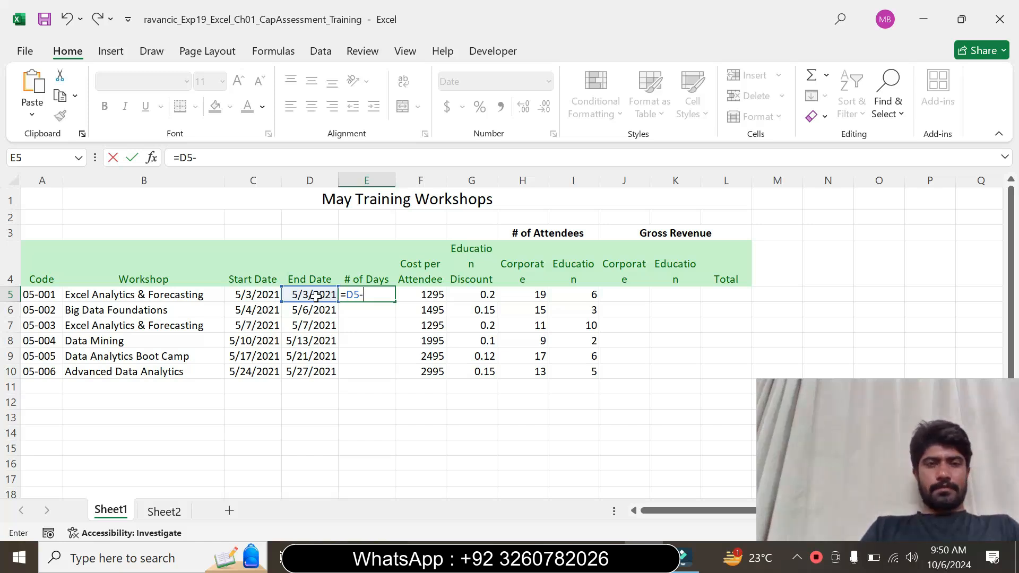
{"action": "left_click", "coordinate": [261, 296]}
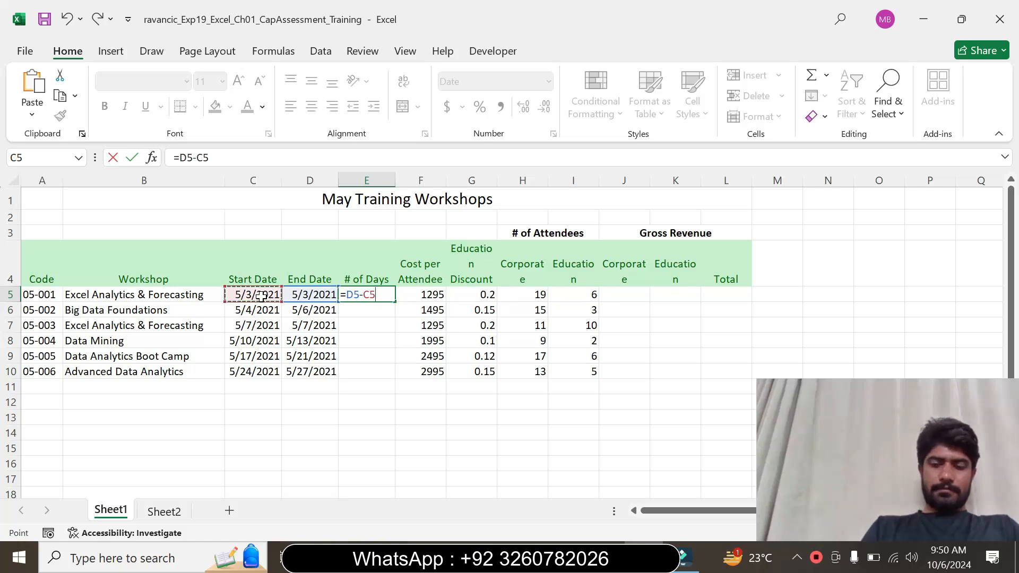
{"action": "type", "text": "+1"}
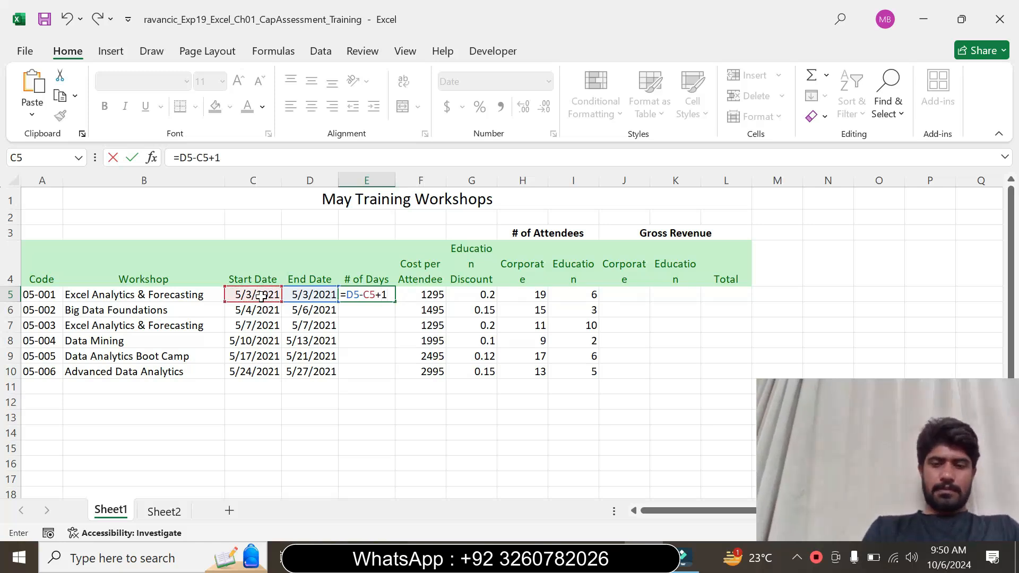
{"action": "key", "text": "Return"}
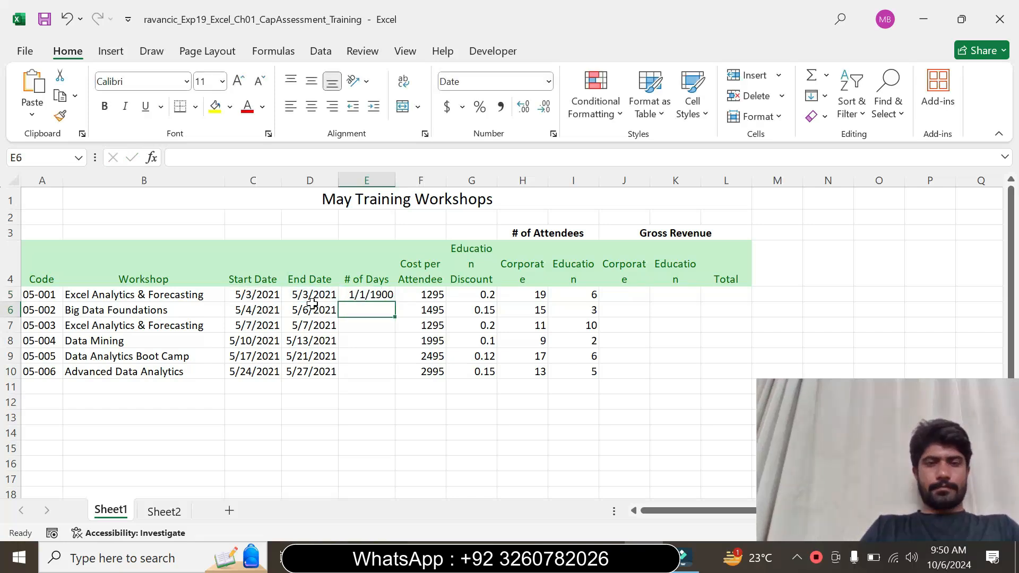
{"action": "left_click", "coordinate": [369, 295]}
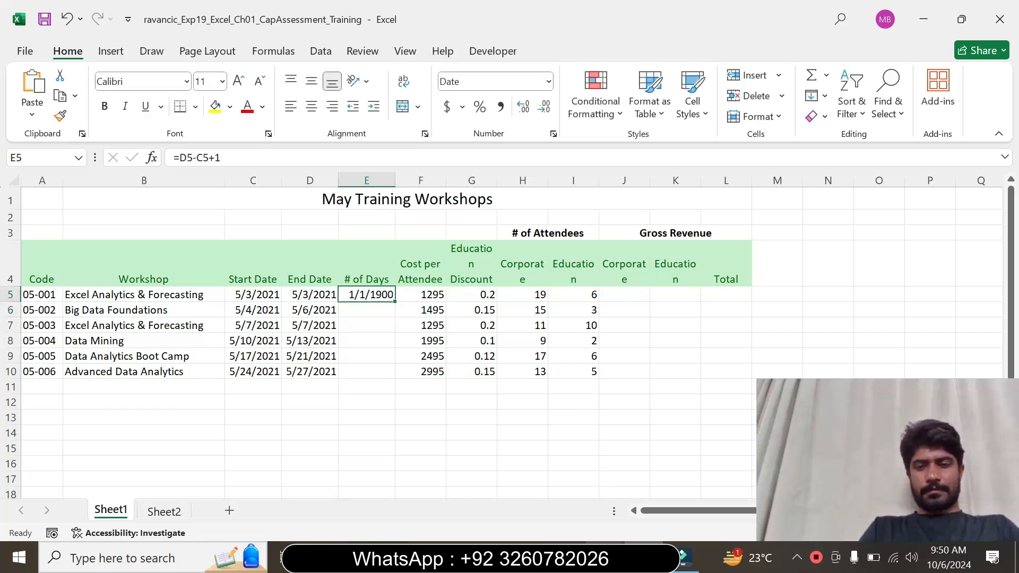
Switch to the Word instructions and highlight the rest of step 11, through "Copy the formula to the range E6:E10", in turquoise.
{"action": "left_click", "coordinate": [605, 557]}
{"action": "left_click", "coordinate": [493, 310]}
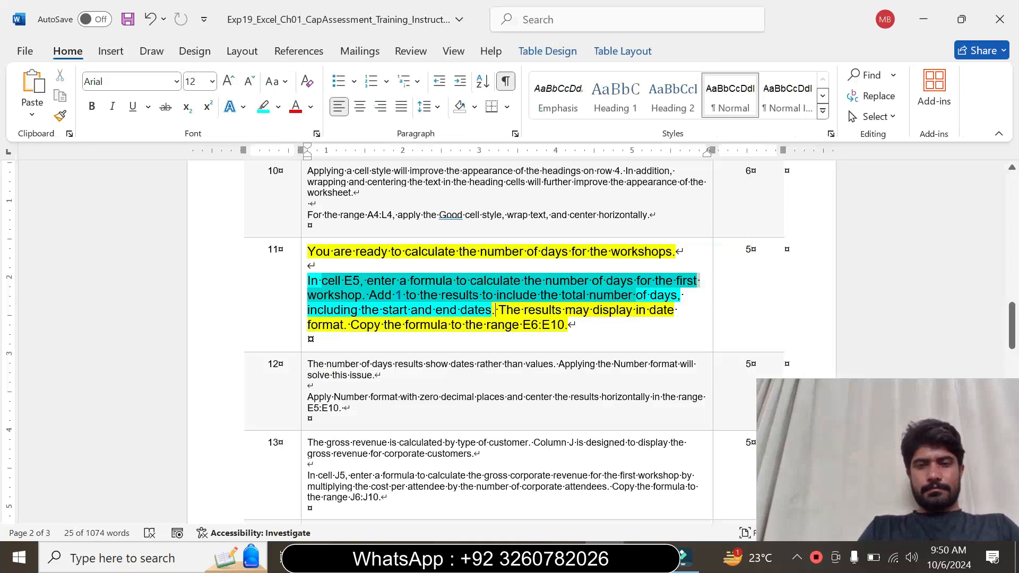
{"action": "left_click_drag", "start_coordinate": [492, 310], "coordinate": [582, 326]}
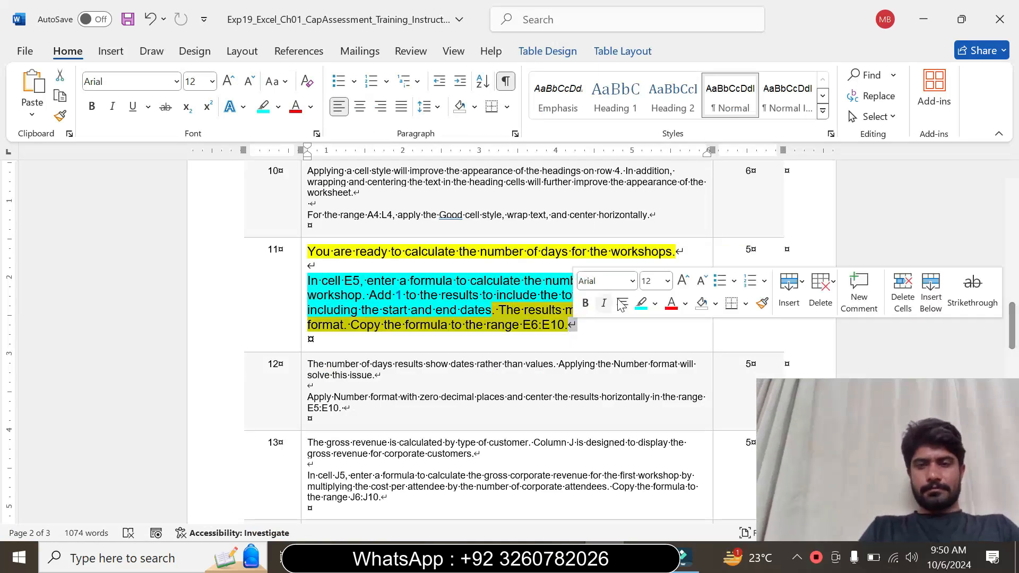
{"action": "left_click", "coordinate": [640, 303]}
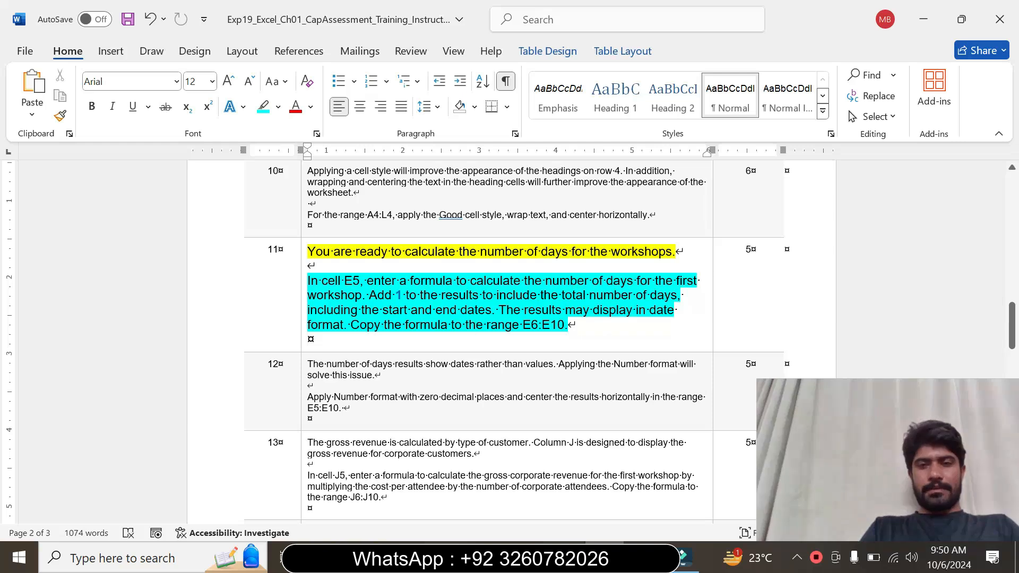
Switch to the Excel workbook and copy the formula in E5 down to the range E6:E10.
{"action": "left_click_drag", "start_coordinate": [351, 326], "coordinate": [547, 328]}
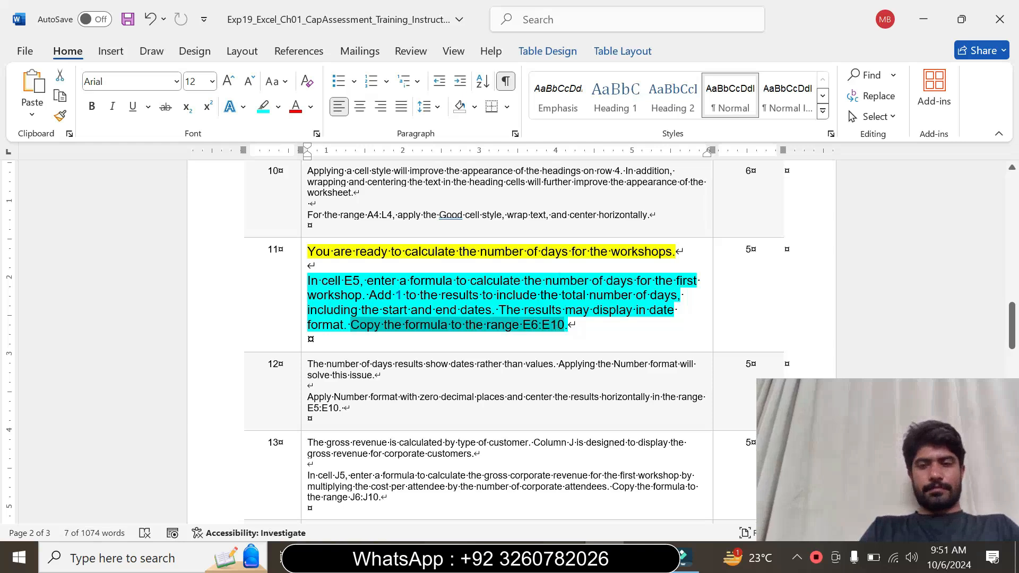
{"action": "left_click", "coordinate": [644, 558]}
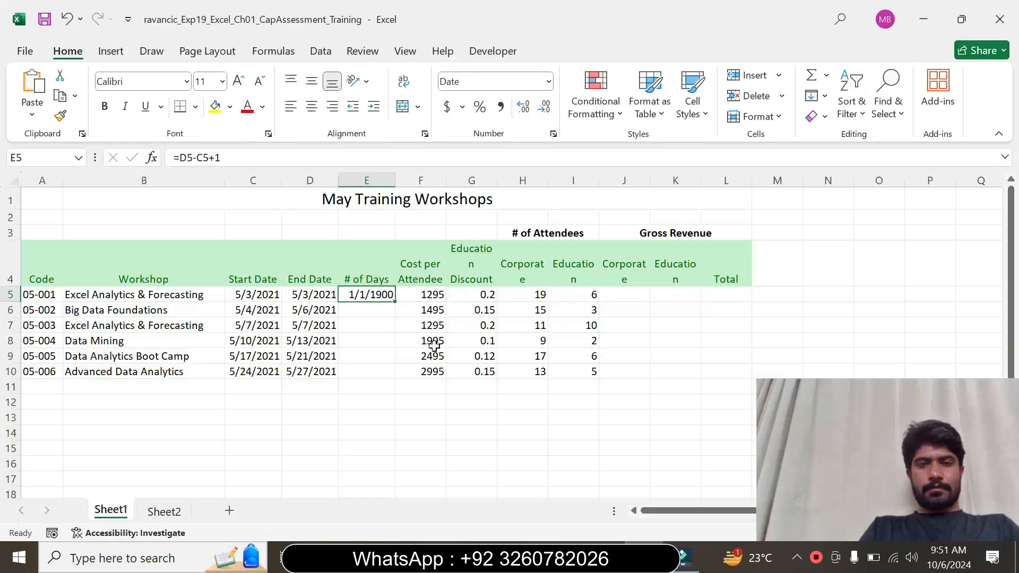
{"action": "left_click_drag", "start_coordinate": [395, 302], "coordinate": [396, 378]}
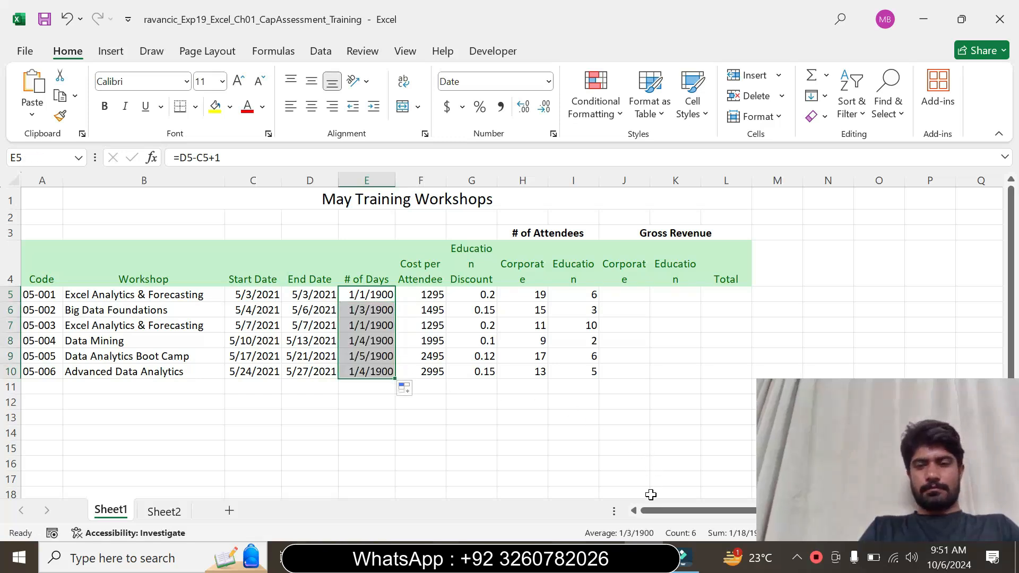
Switch to the Word instructions, set the step 11 text to 9 pt and remove its highlighting.
{"action": "key", "text": "alt+Tab"}
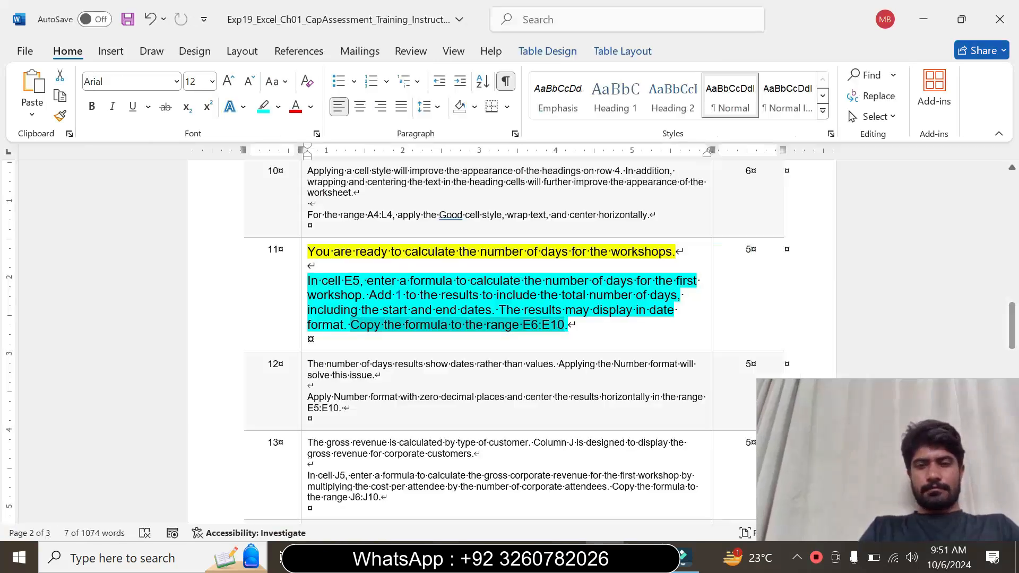
{"action": "left_click", "coordinate": [301, 331]}
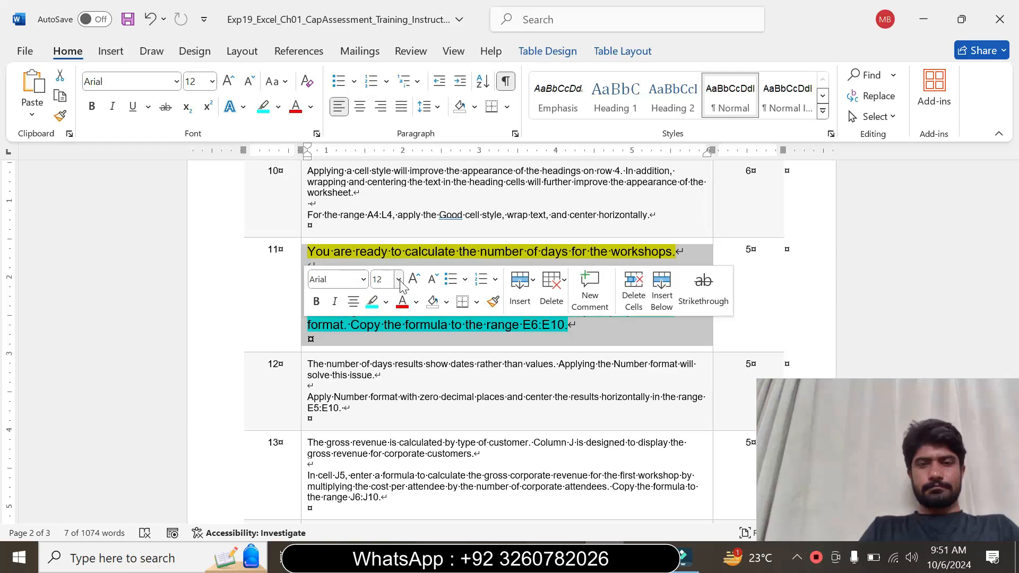
{"action": "left_click", "coordinate": [398, 280]}
{"action": "left_click", "coordinate": [386, 30]}
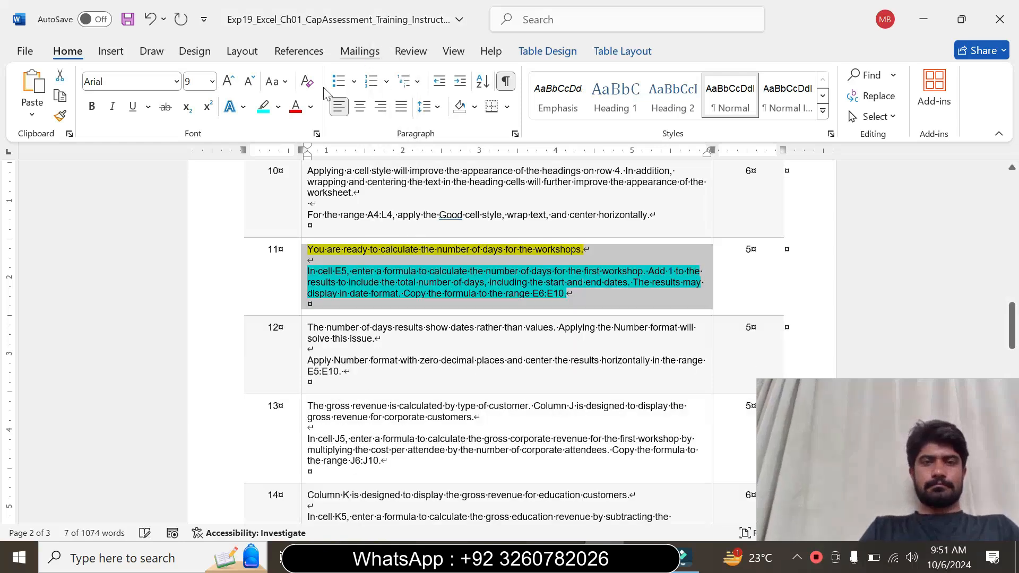
{"action": "left_click", "coordinate": [278, 106]}
{"action": "left_click", "coordinate": [295, 234]}
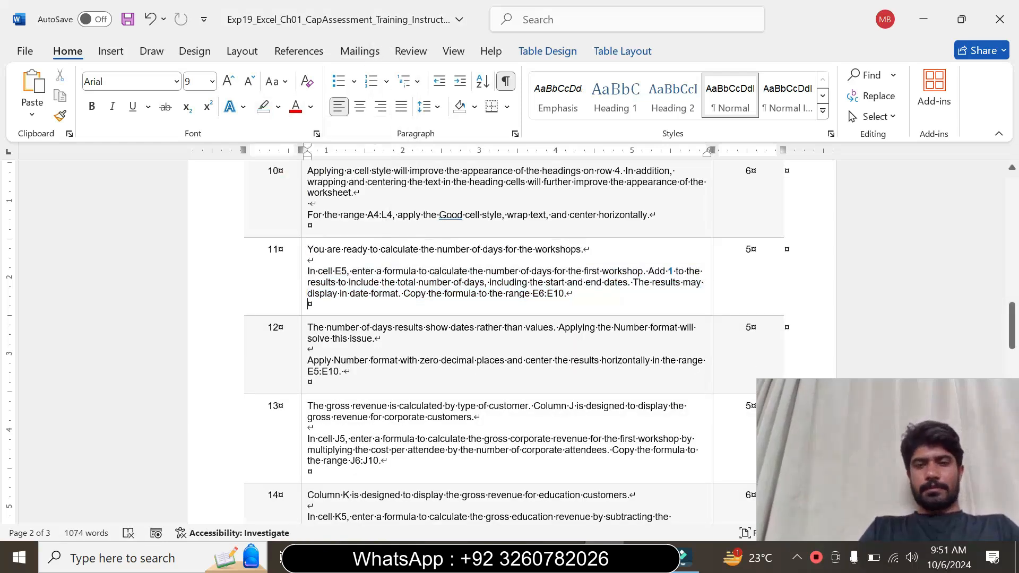
Set the step 12 instruction text to 14 pt and highlight it in yellow.
{"action": "left_click", "coordinate": [303, 347]}
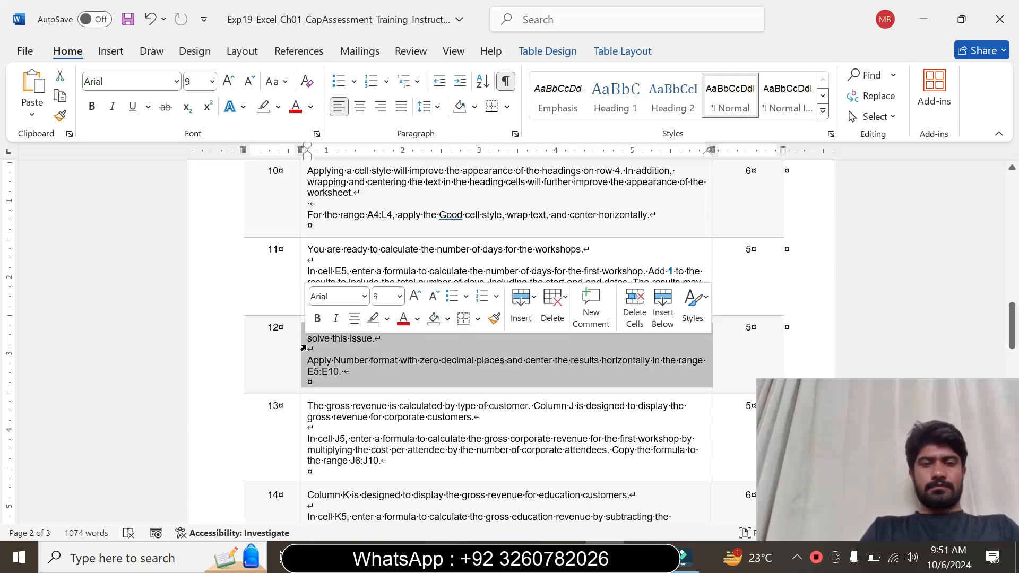
{"action": "left_click", "coordinate": [400, 296]}
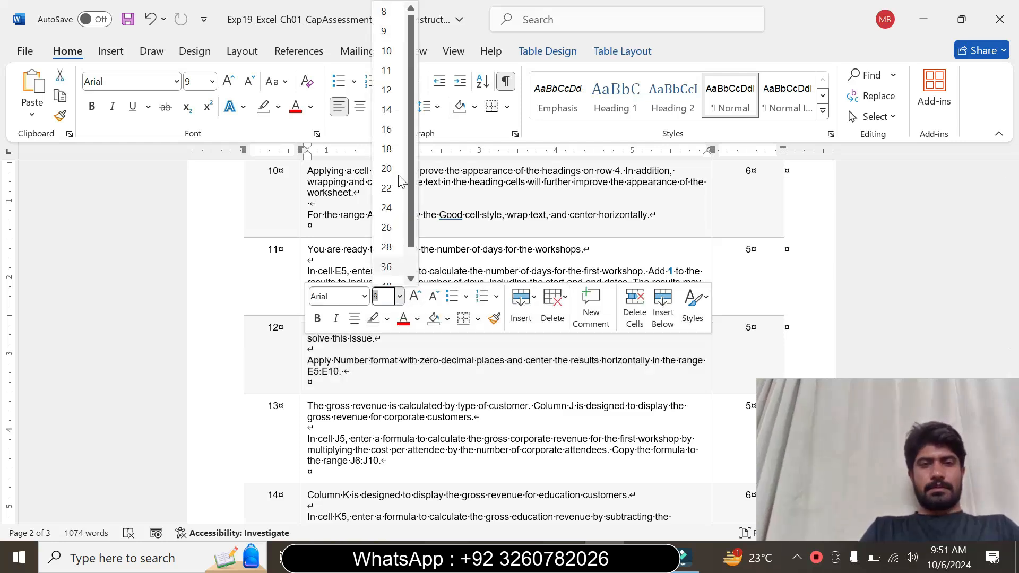
{"action": "left_click", "coordinate": [393, 110]}
{"action": "left_click", "coordinate": [278, 106]}
{"action": "left_click", "coordinate": [266, 160]}
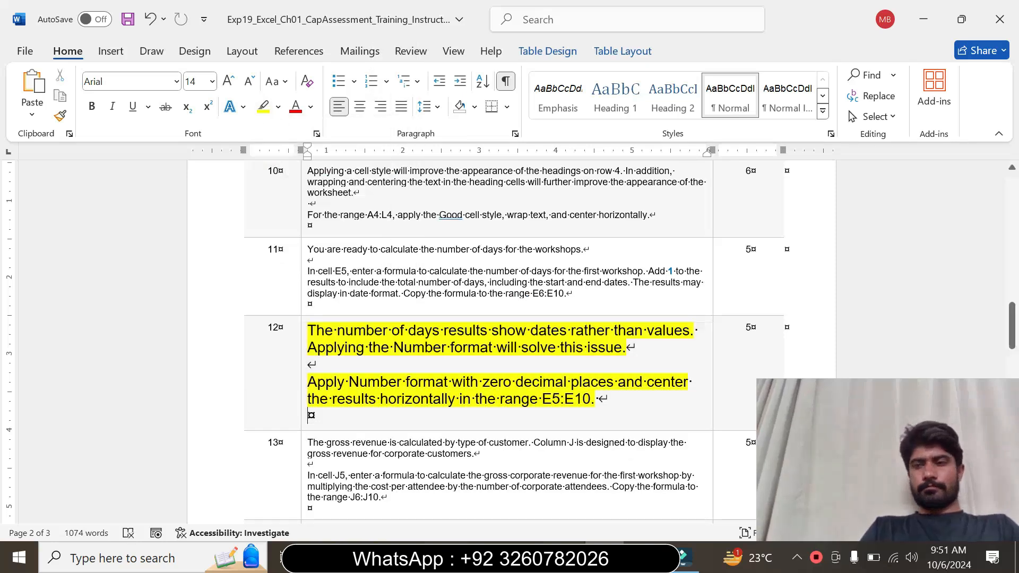
Highlight the step 12 paragraph from "Apply Number format" through "in the range E5:E10" in turquoise.
{"action": "left_click_drag", "start_coordinate": [1012, 321], "coordinate": [1015, 337]}
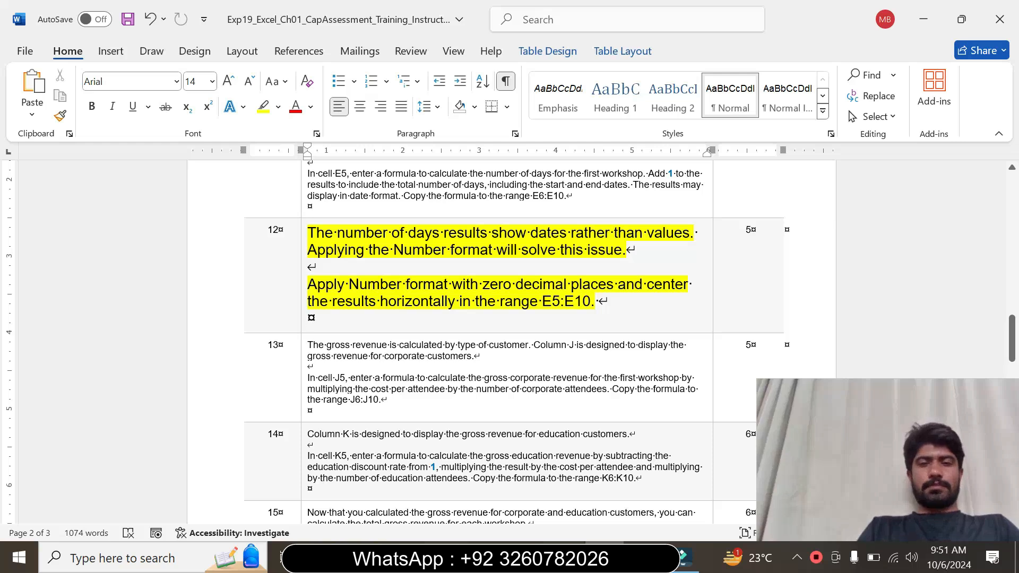
{"action": "left_click_drag", "start_coordinate": [881, 406], "coordinate": [886, 411]}
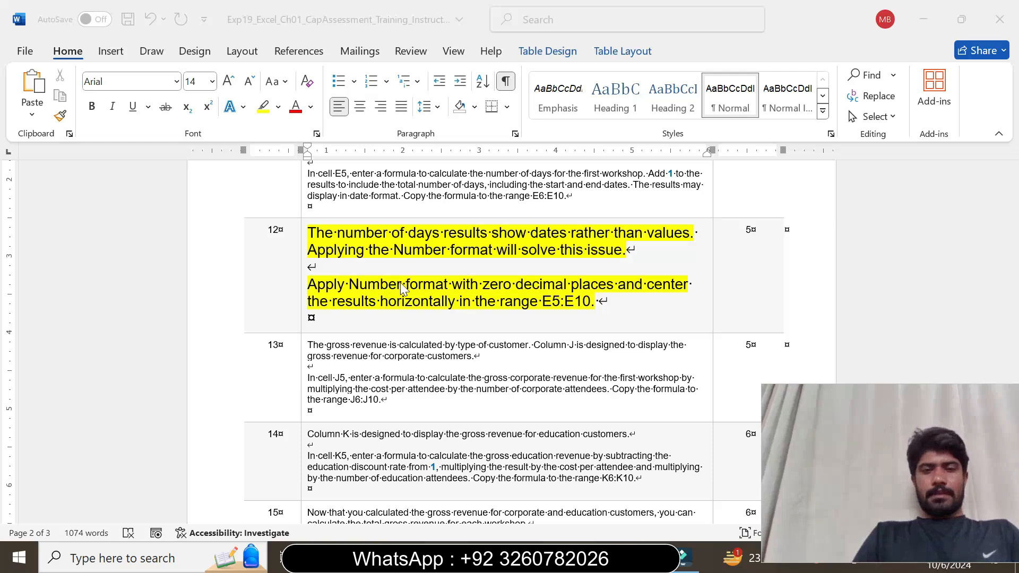
{"action": "left_click", "coordinate": [586, 287]}
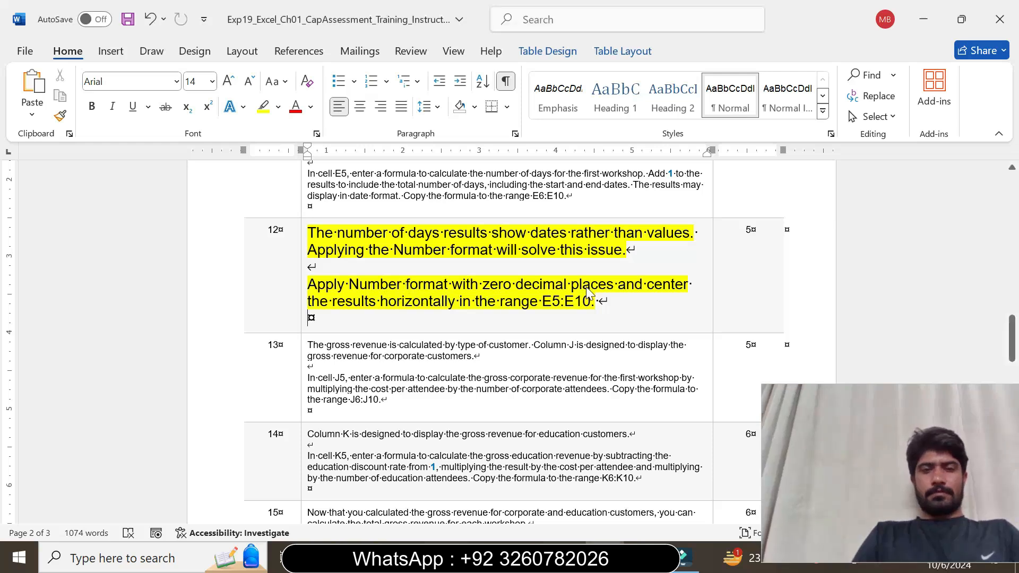
{"action": "mouse_move", "coordinate": [315, 285]}
{"action": "left_mouse_down"}
{"action": "mouse_move", "coordinate": [447, 285]}
{"action": "mouse_move", "coordinate": [309, 267]}
{"action": "mouse_move", "coordinate": [685, 285]}
{"action": "left_mouse_up"}
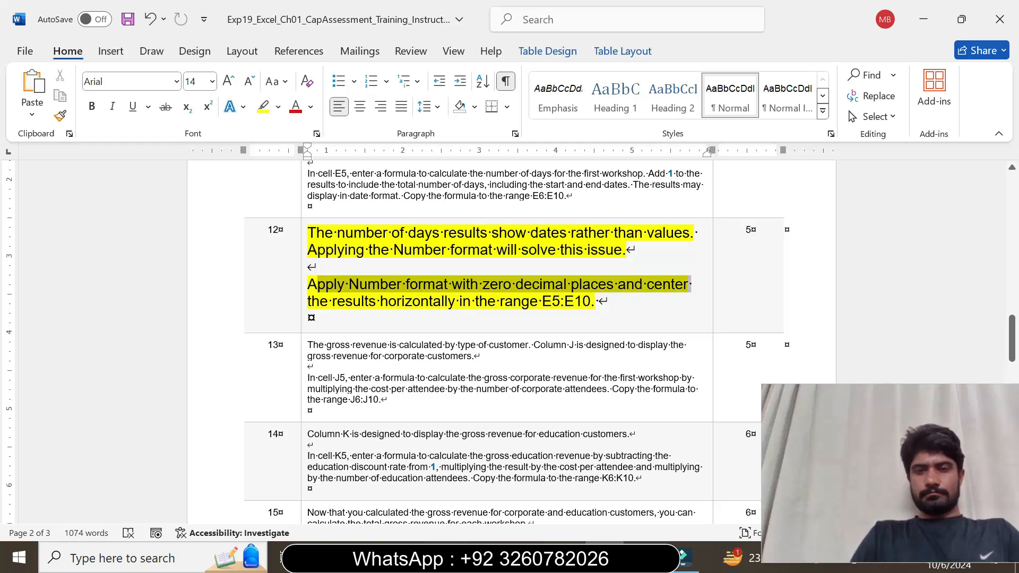
{"action": "left_click", "coordinate": [649, 254]}
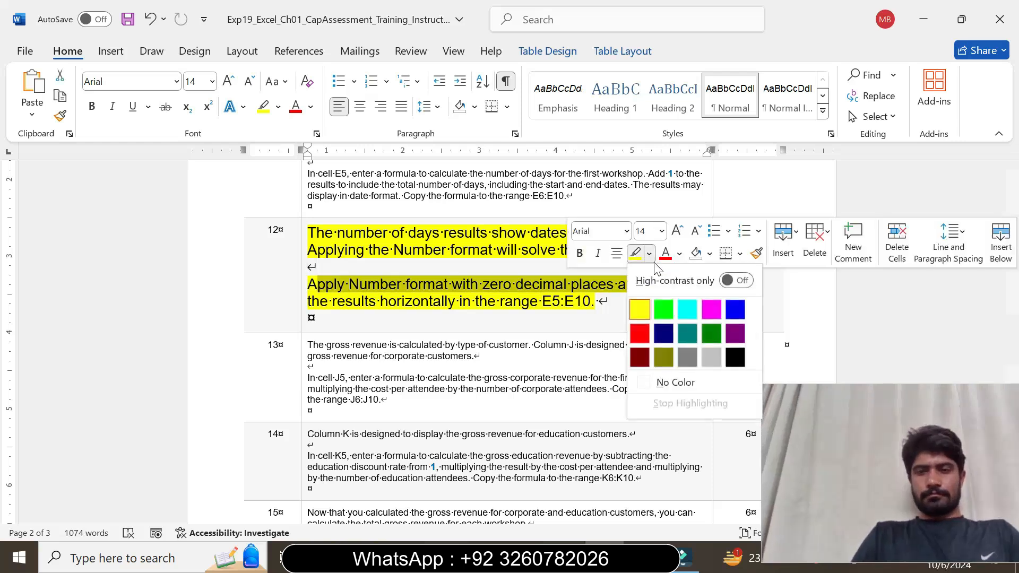
{"action": "left_click", "coordinate": [687, 309]}
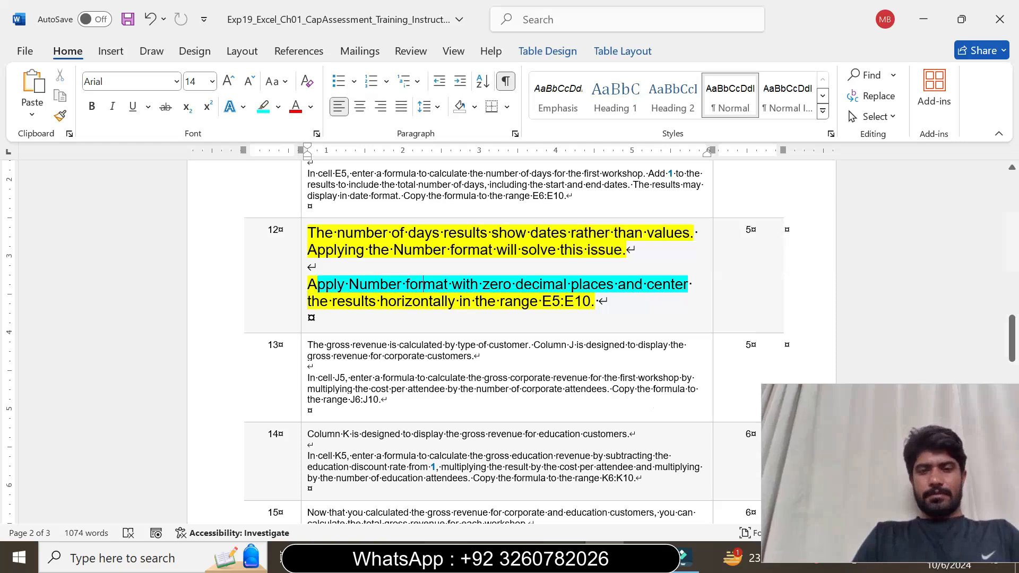
{"action": "left_click_drag", "start_coordinate": [452, 285], "coordinate": [646, 285]}
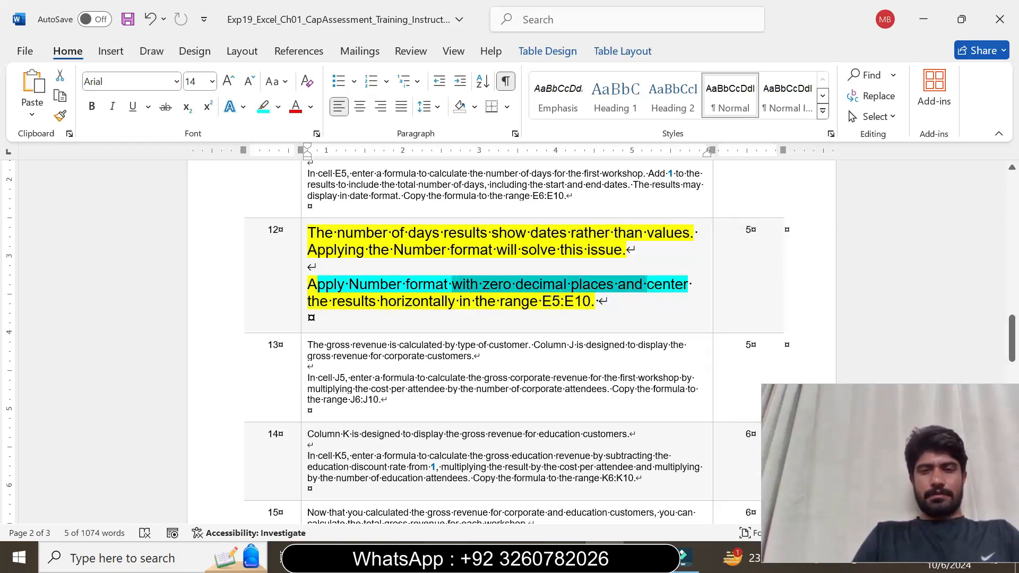
{"action": "left_click_drag", "start_coordinate": [307, 302], "coordinate": [608, 302]}
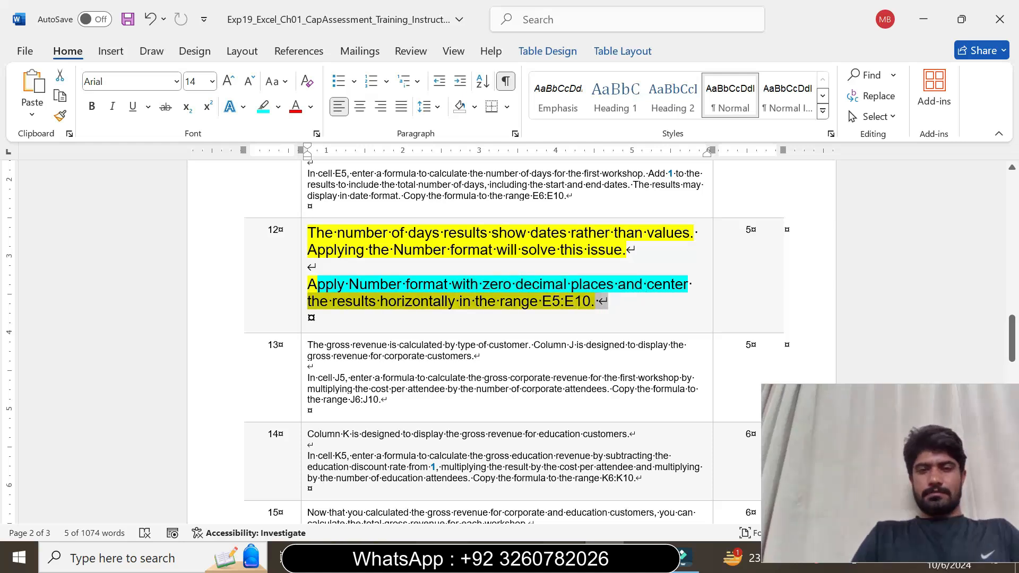
{"action": "left_click", "coordinate": [634, 282]}
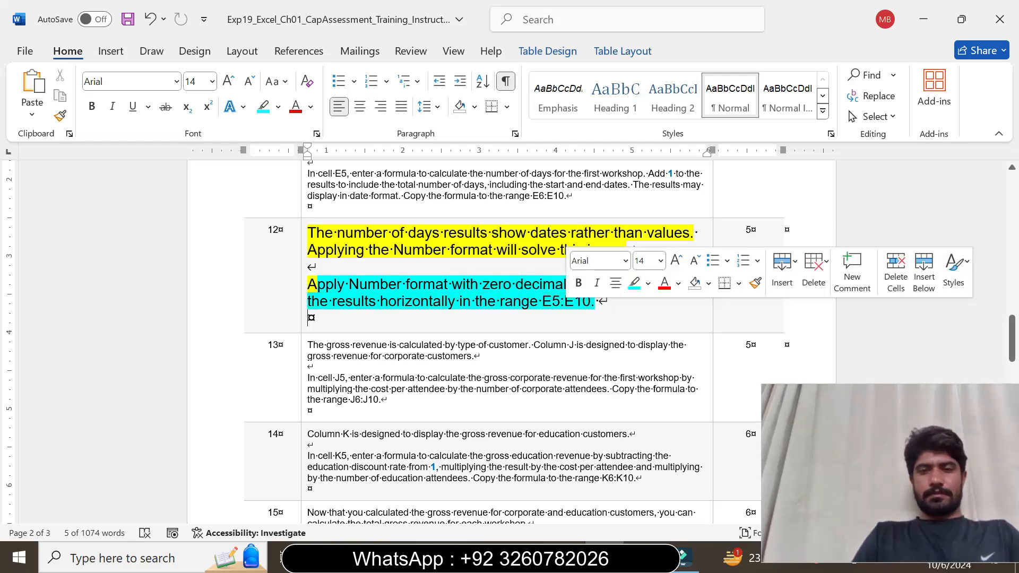
Copy the range reference E5:E10 from the step 12 instruction, switch to the Excel workbook and select that range with it.
{"action": "key", "text": "Right"}
{"action": "left_click_drag", "start_coordinate": [542, 301], "coordinate": [591, 308]}
{"action": "key", "text": "ctrl+c"}
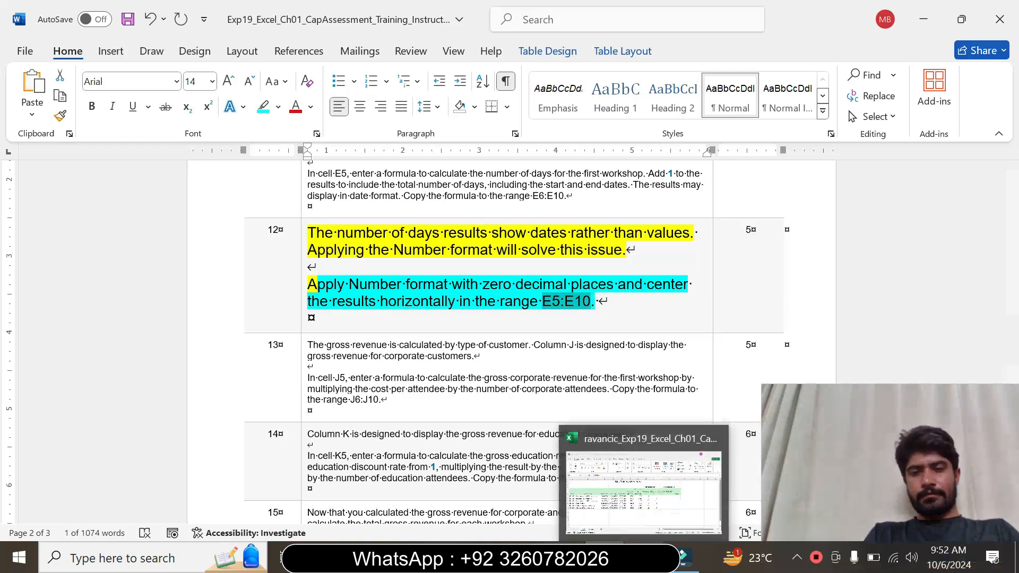
{"action": "left_click", "coordinate": [645, 557]}
{"action": "left_click", "coordinate": [38, 158]}
{"action": "key", "text": "ctrl+v"}
{"action": "key", "text": "Return"}
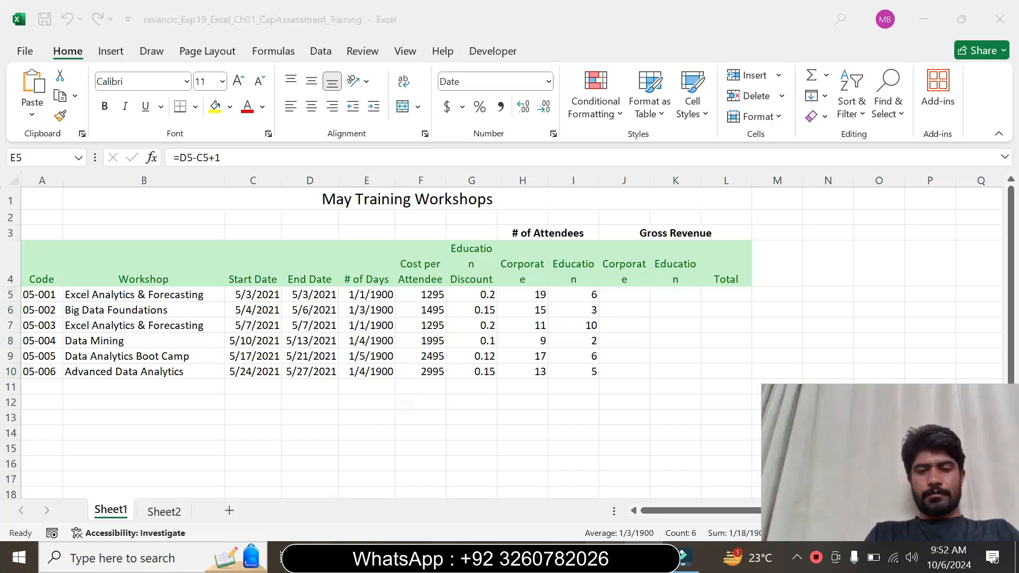
{"action": "key", "text": "alt+Tab"}
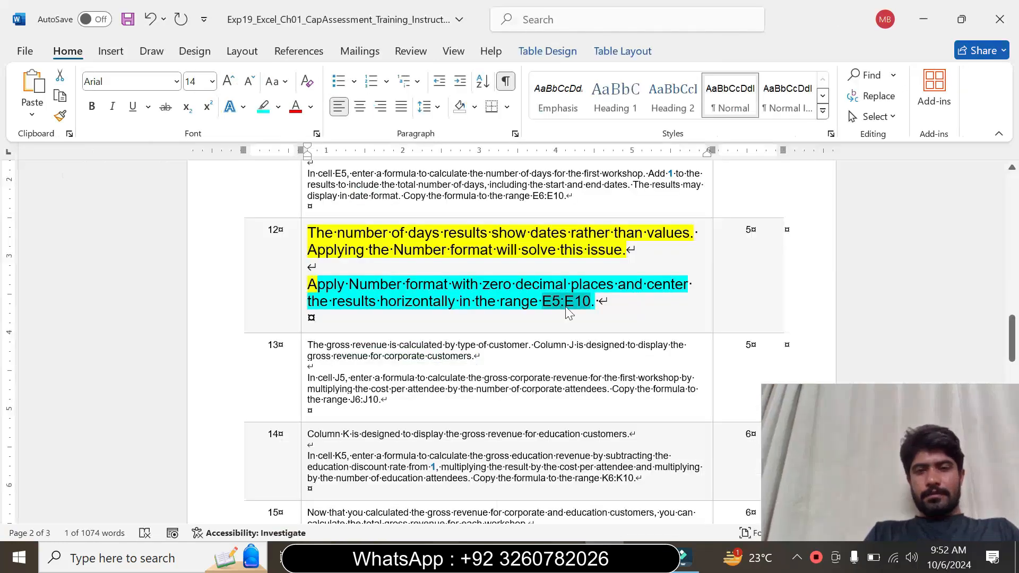
{"action": "key", "text": "alt+Tab"}
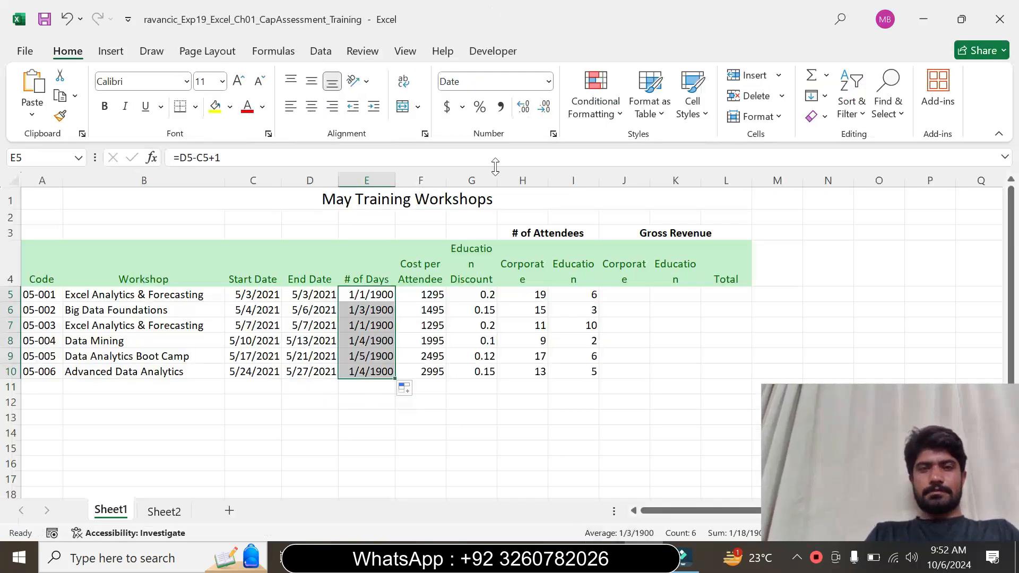
Format the range E5:E10 as Number with 0 decimal places and center it horizontally.
{"action": "left_click", "coordinate": [553, 135]}
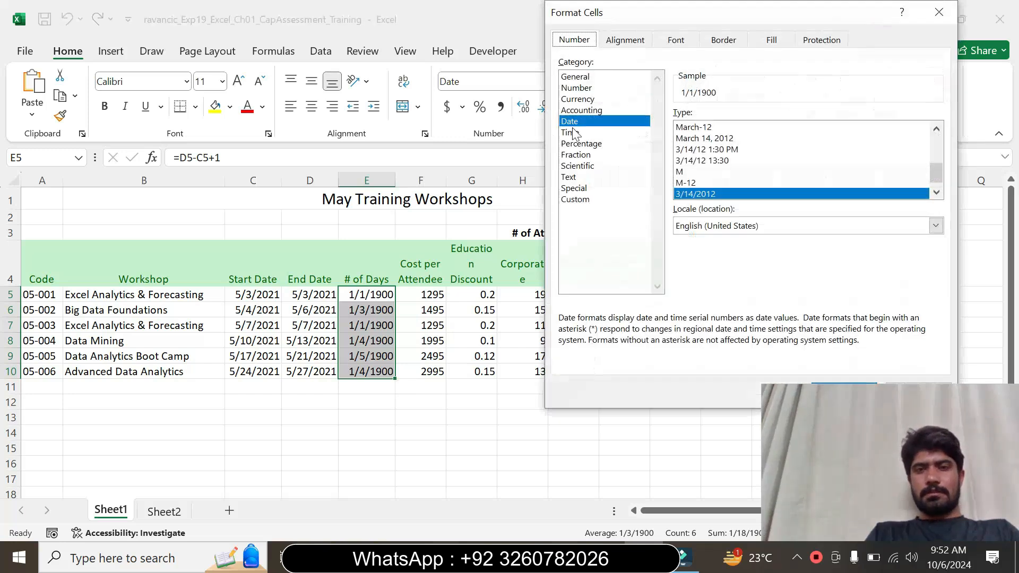
{"action": "left_click", "coordinate": [593, 88]}
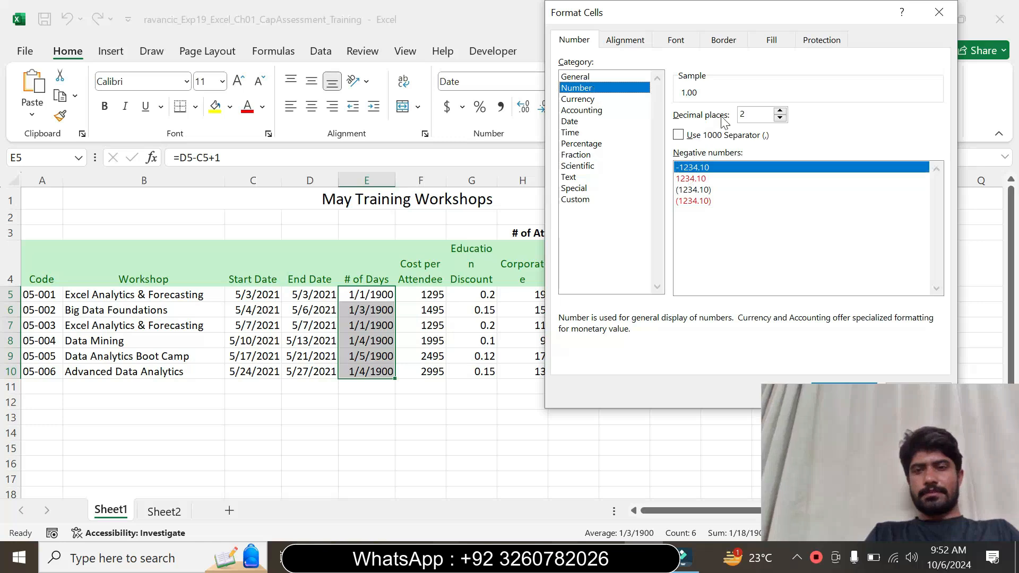
{"action": "left_click", "coordinate": [780, 118]}
{"action": "left_click", "coordinate": [783, 117]}
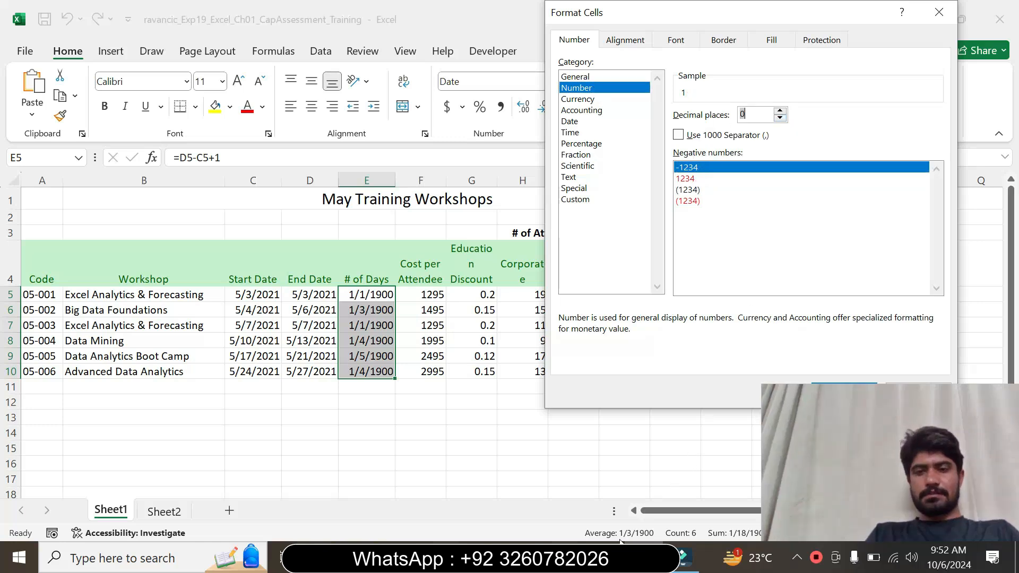
{"action": "left_click", "coordinate": [605, 557]}
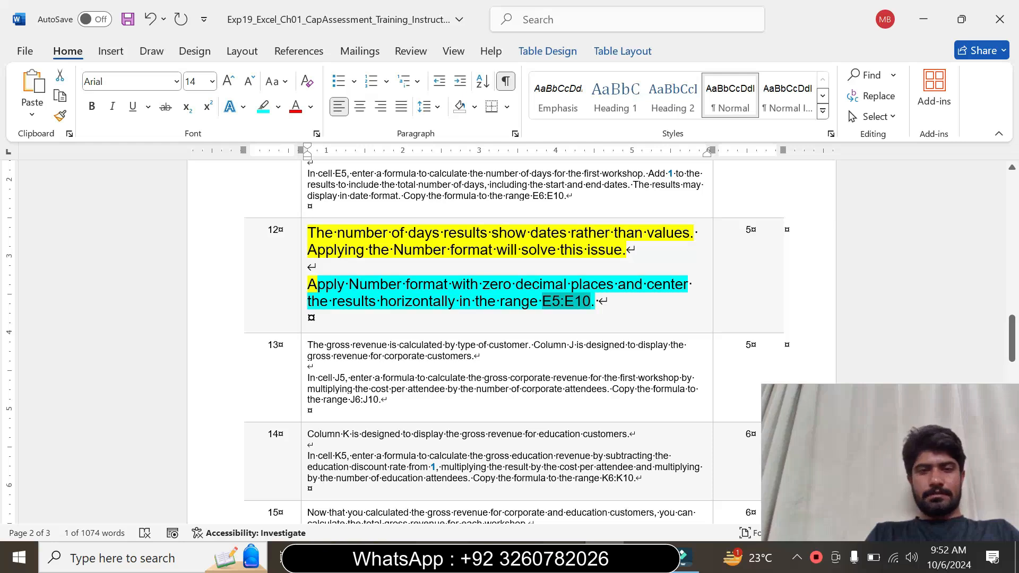
{"action": "left_click", "coordinate": [643, 557]}
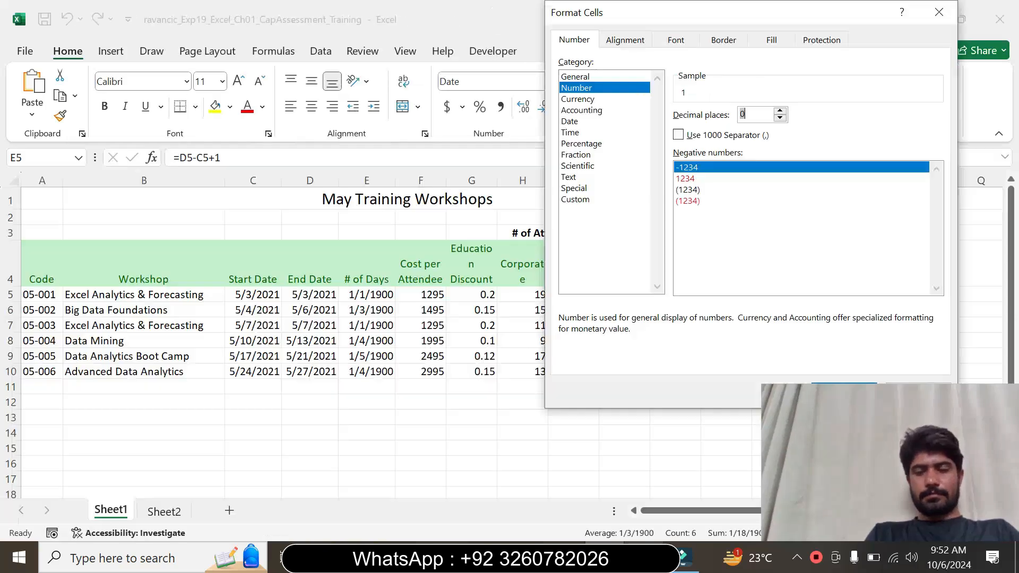
{"action": "left_click_drag", "start_coordinate": [756, 17], "coordinate": [554, 45]}
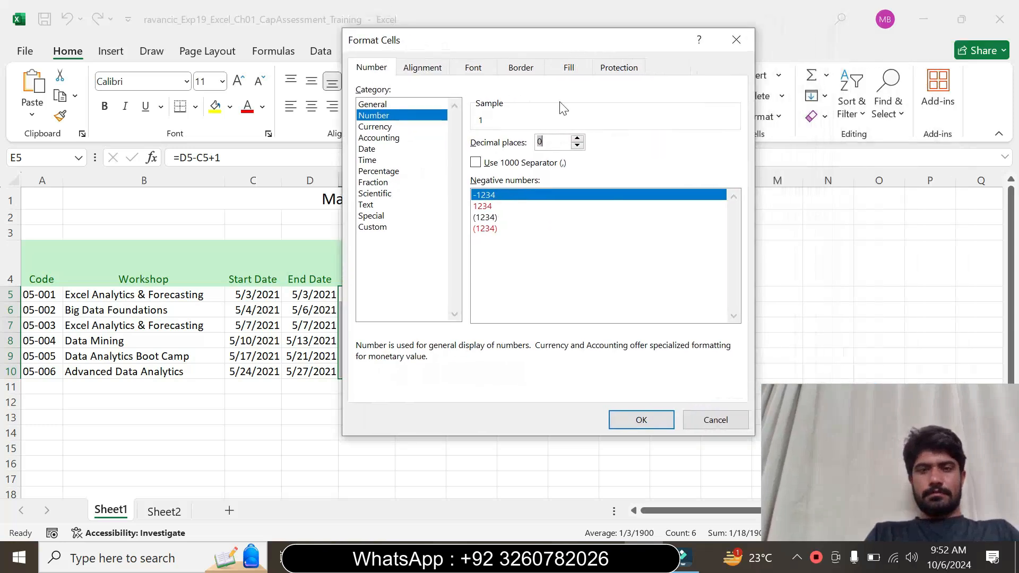
{"action": "left_click", "coordinate": [641, 419]}
{"action": "left_click", "coordinate": [312, 106]}
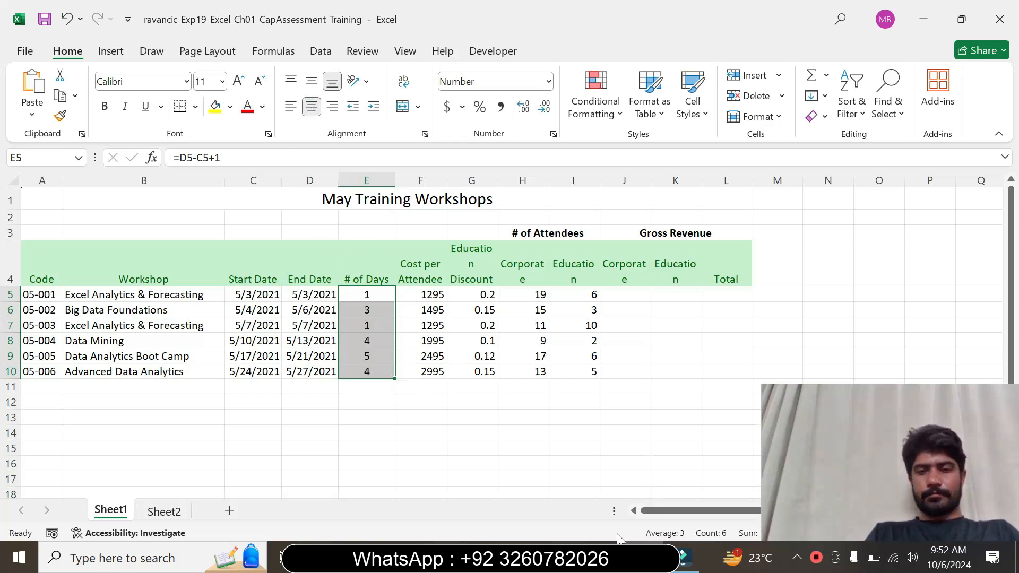
Switch to the Word instructions, set the step 12 text to 9 pt and remove its highlighting.
{"action": "left_click", "coordinate": [605, 558]}
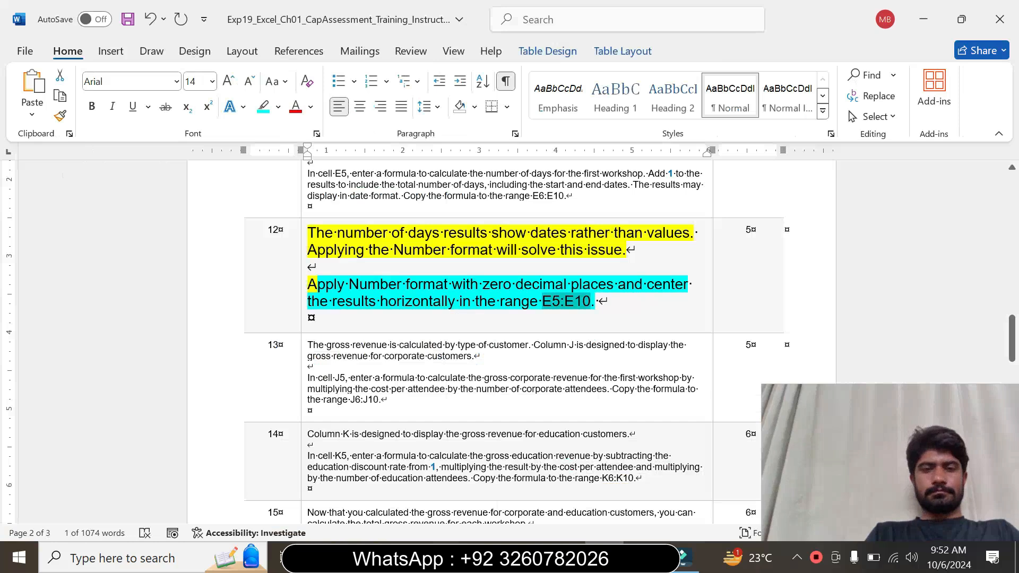
{"action": "left_click", "coordinate": [302, 319]}
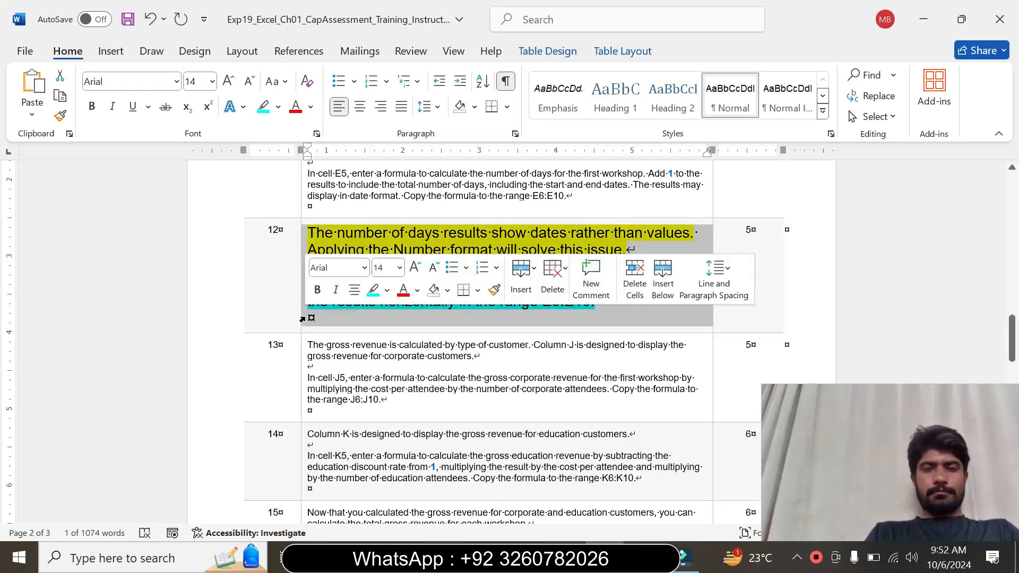
{"action": "left_click", "coordinate": [401, 272]}
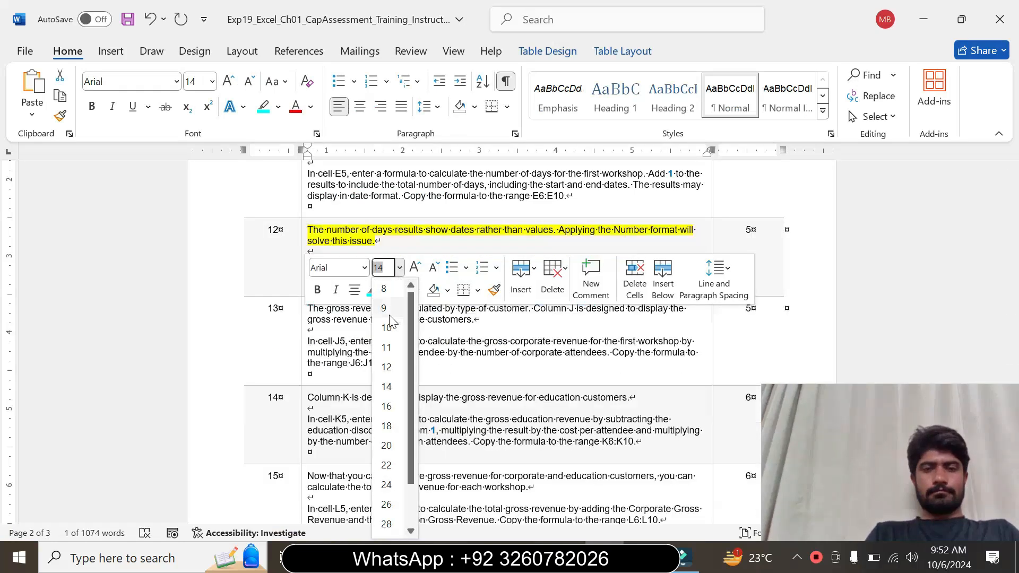
{"action": "left_click", "coordinate": [389, 298]}
{"action": "left_click", "coordinate": [388, 292]}
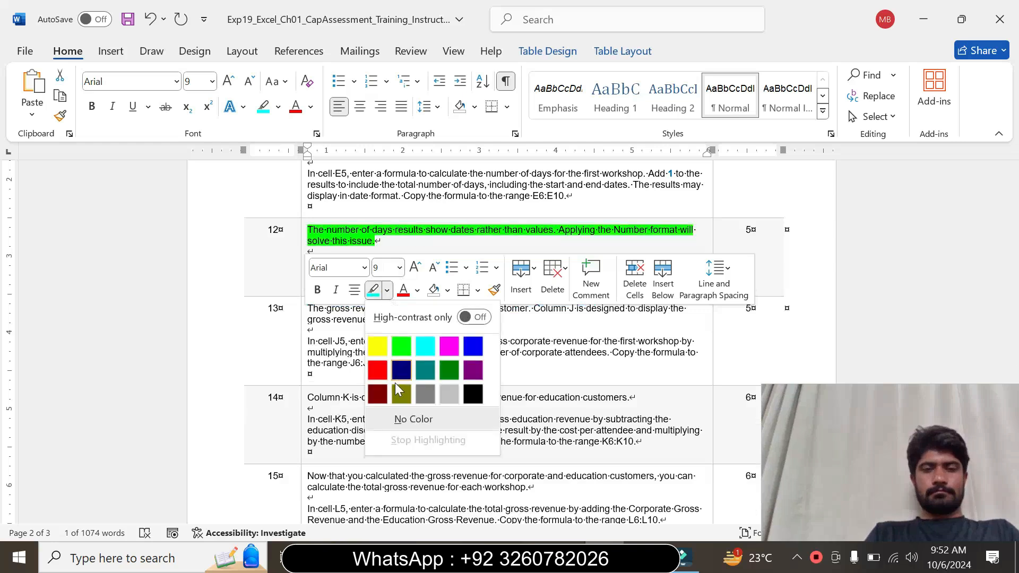
{"action": "left_click", "coordinate": [399, 418]}
Set the step 13 instruction text to 14 pt and highlight it in yellow.
{"action": "left_click", "coordinate": [303, 372]}
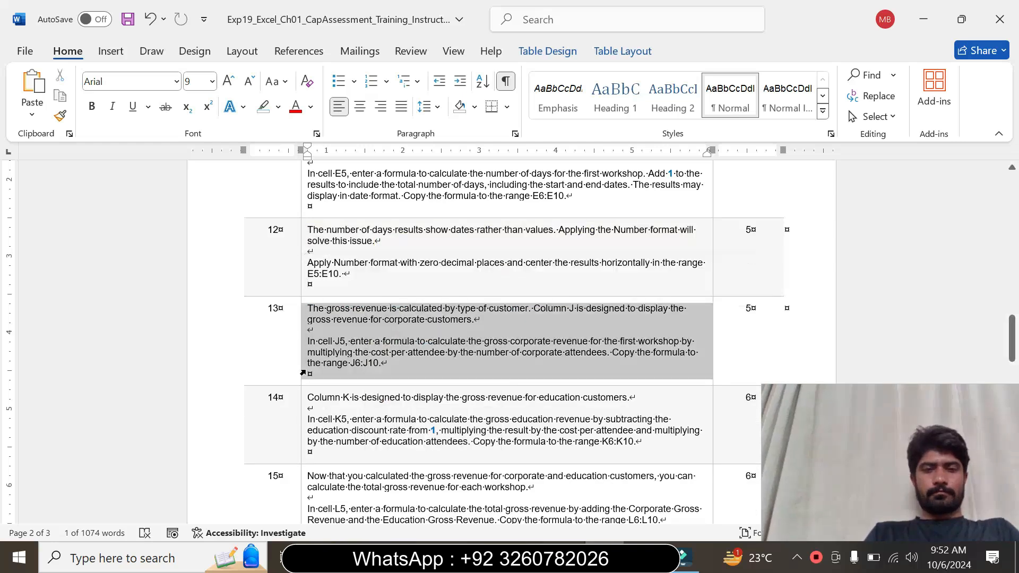
{"action": "left_click", "coordinate": [399, 321]}
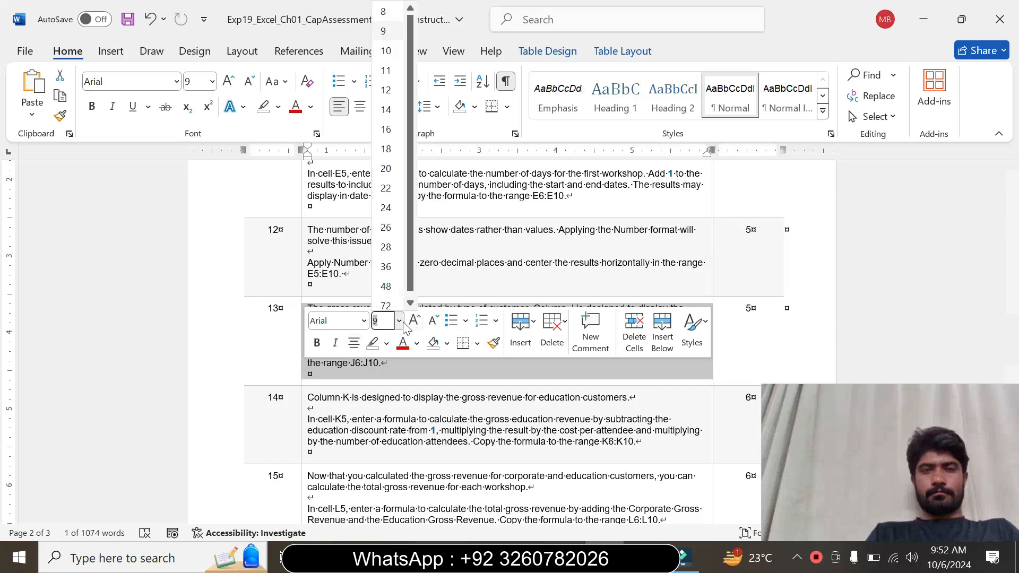
{"action": "left_click", "coordinate": [390, 106]}
{"action": "left_click", "coordinate": [278, 107]}
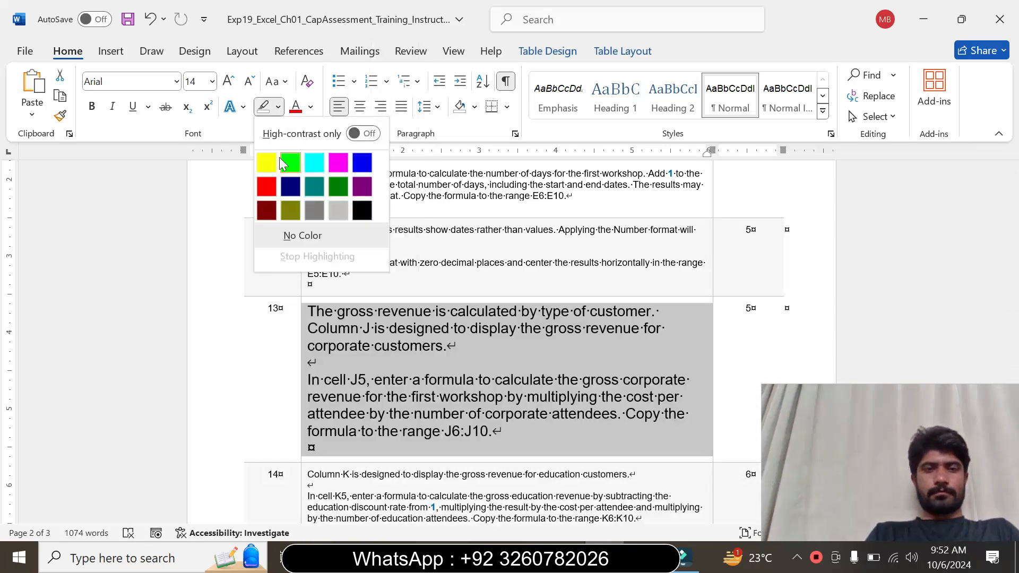
{"action": "left_click", "coordinate": [270, 162]}
Highlight the step 13 text from "In cell J5" through "number of corporate attendees" in turquoise.
{"action": "left_click_drag", "start_coordinate": [1014, 327], "coordinate": [1014, 345]}
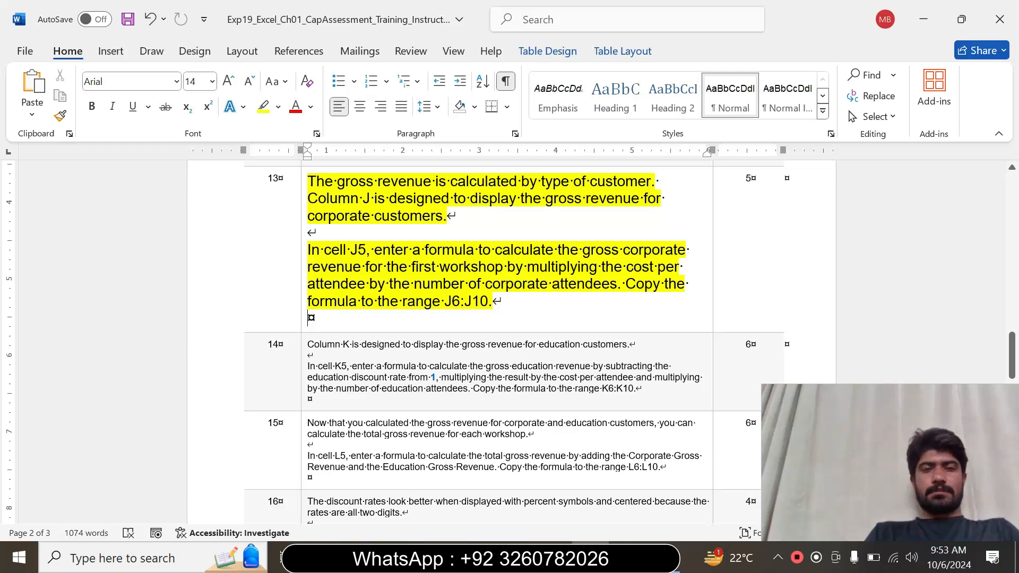
{"action": "left_click_drag", "start_coordinate": [308, 250], "coordinate": [618, 284]}
{"action": "left_click", "coordinate": [650, 259]}
{"action": "left_click", "coordinate": [678, 304]}
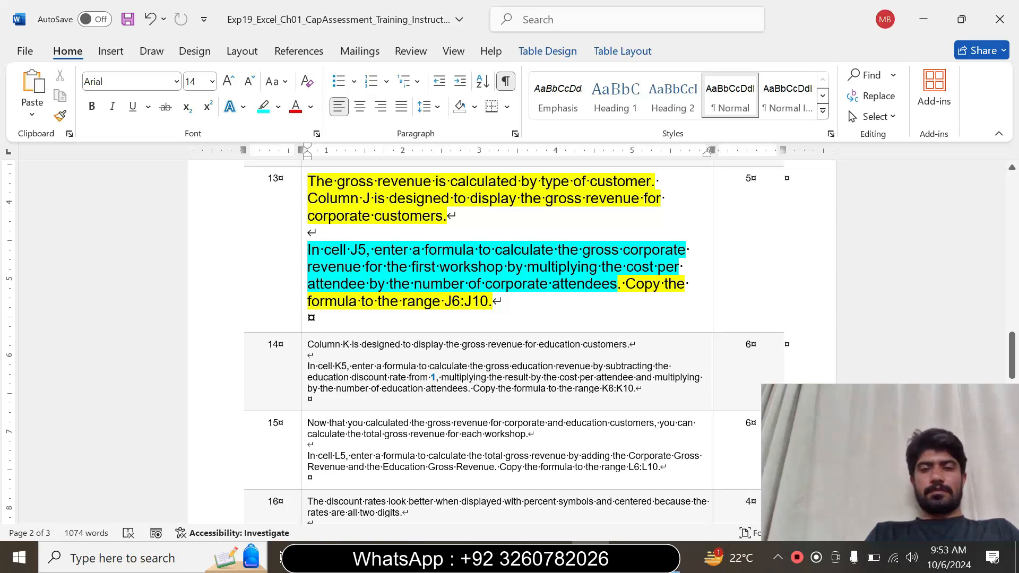
Switch to the Excel workbook and enter the corporate gross revenue formula =F5*H5 in cell J5.
{"action": "left_click_drag", "start_coordinate": [327, 250], "coordinate": [554, 249]}
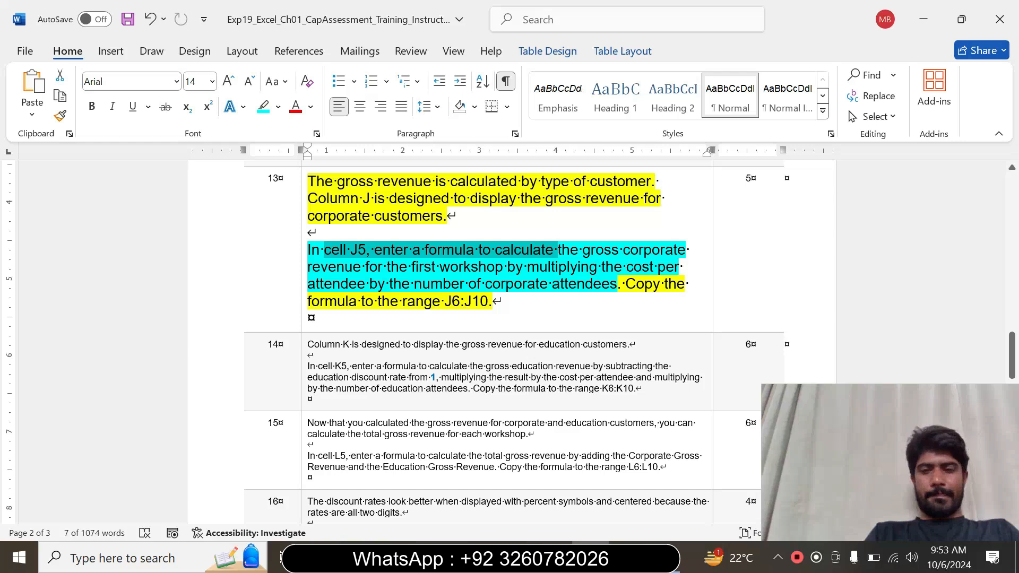
{"action": "mouse_move", "coordinate": [571, 558]}
{"action": "left_click", "coordinate": [570, 530]}
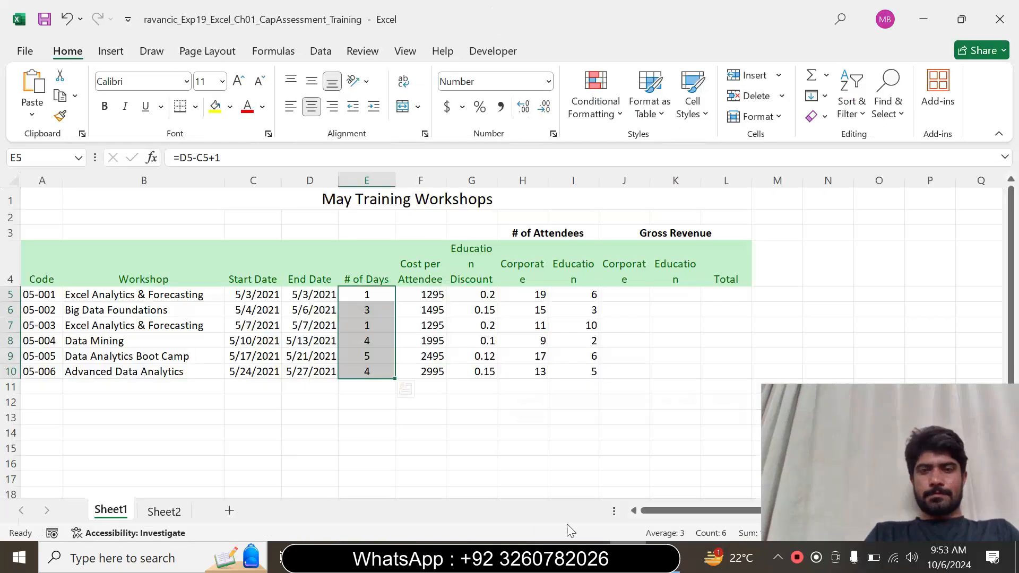
{"action": "left_click", "coordinate": [618, 293]}
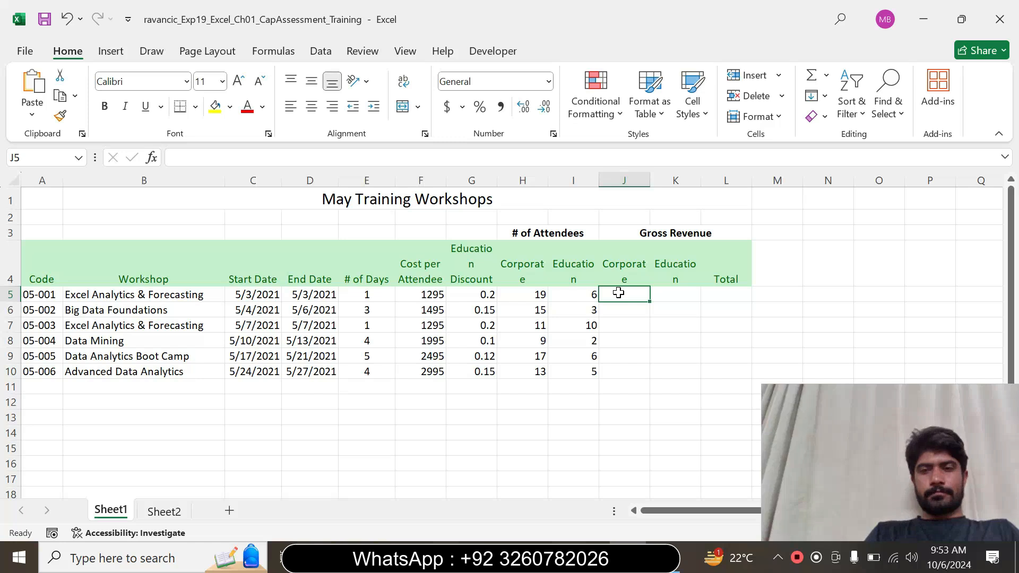
{"action": "key", "text": "alt+Tab"}
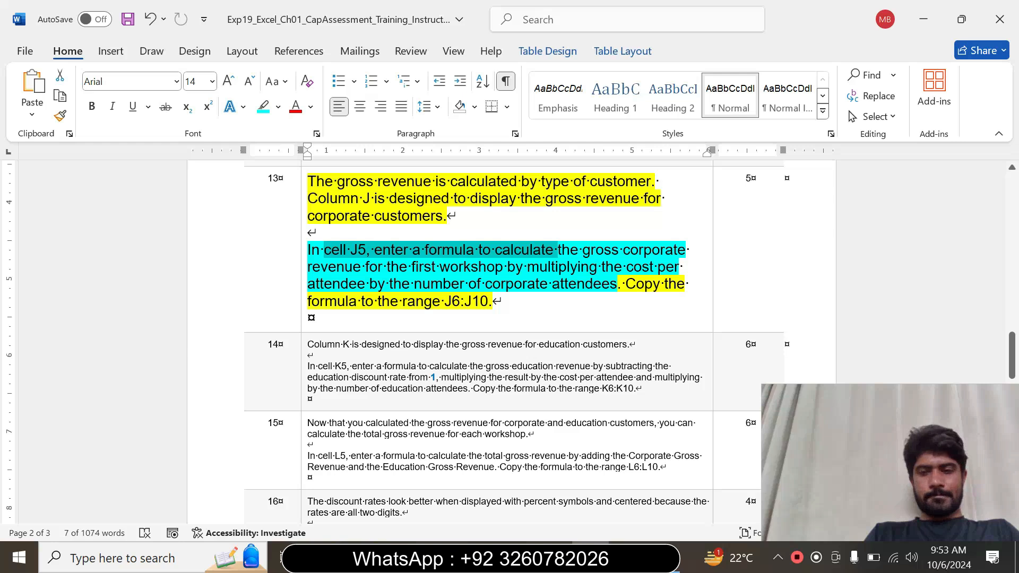
{"action": "left_click", "coordinate": [628, 555]}
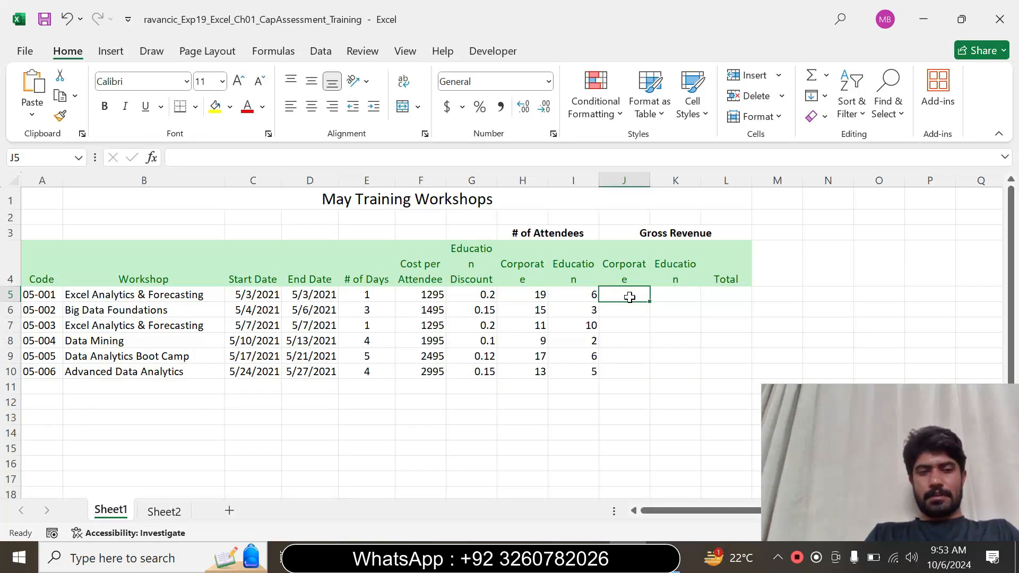
{"action": "type", "text": "="}
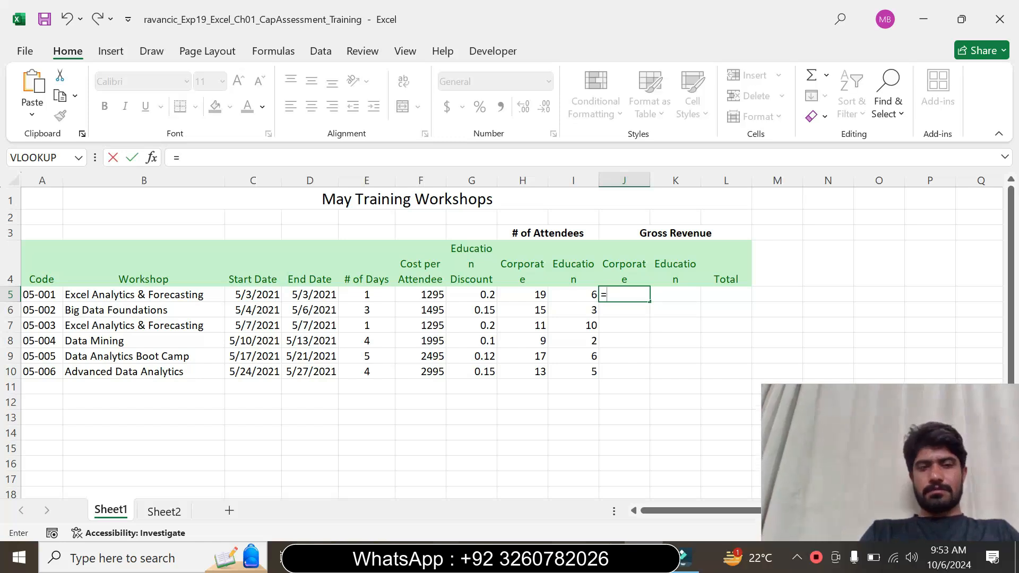
{"action": "left_click", "coordinate": [433, 293]}
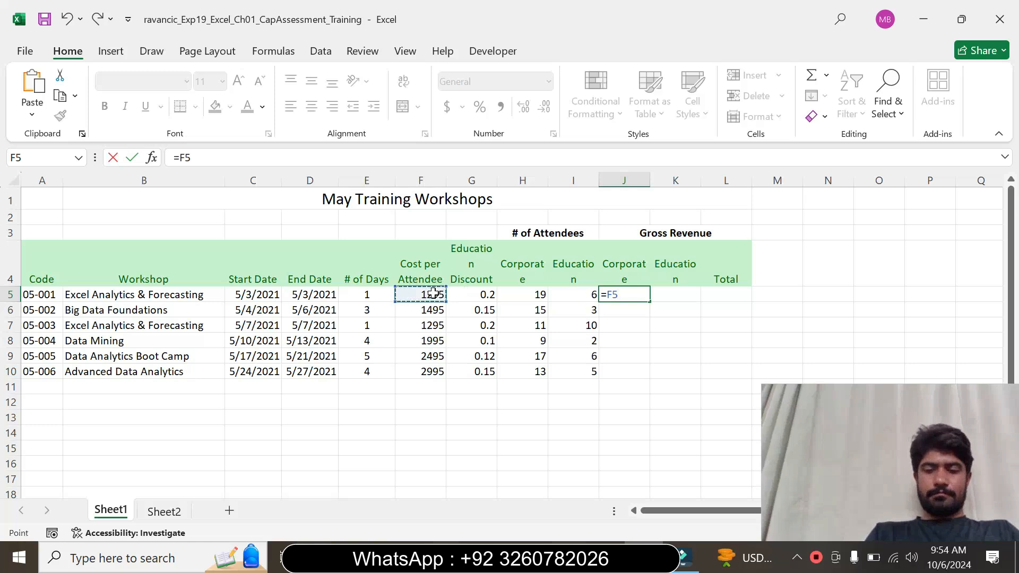
{"action": "type", "text": "*"}
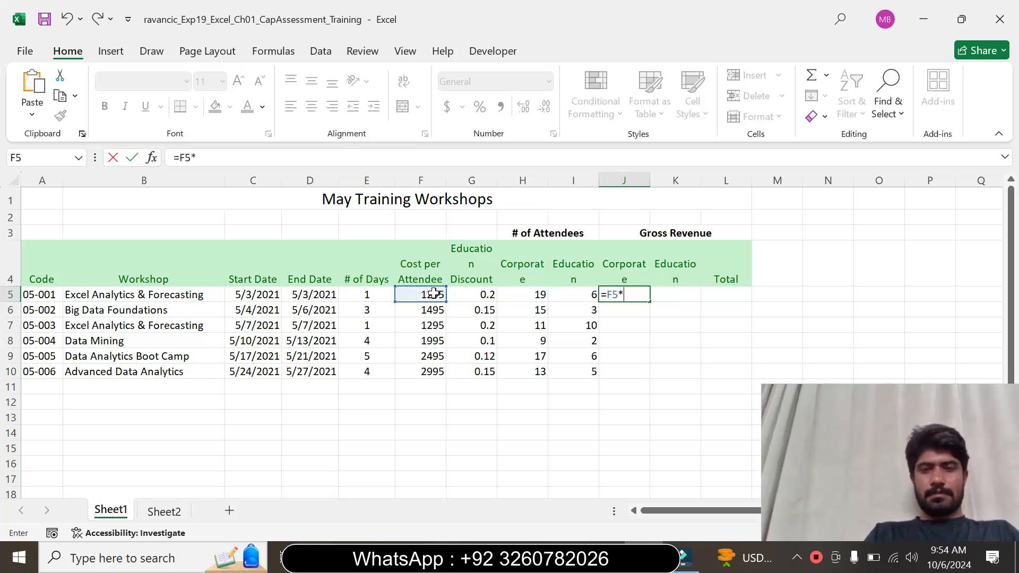
{"action": "left_click", "coordinate": [534, 299]}
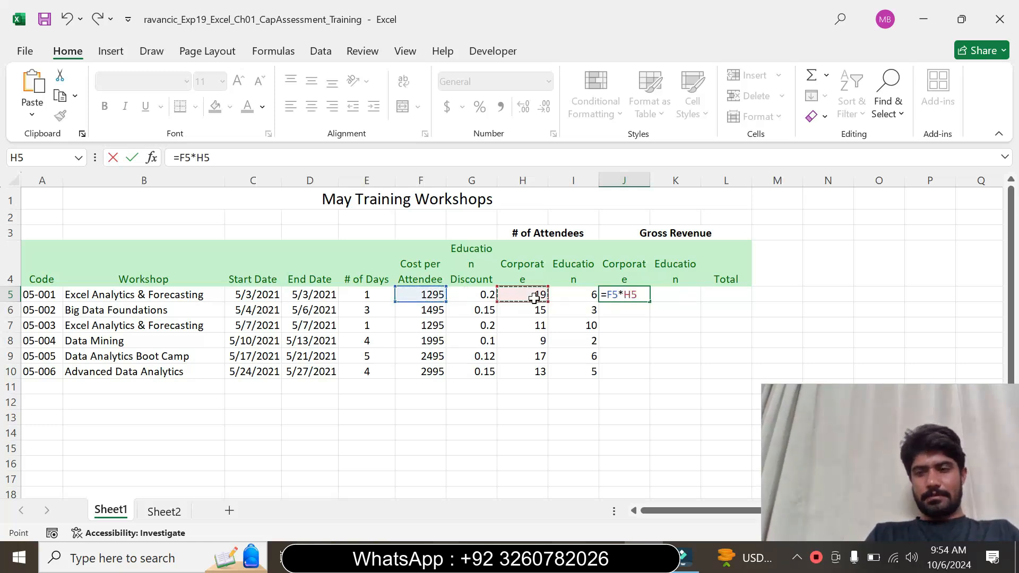
{"action": "key", "text": "Return"}
{"action": "left_click", "coordinate": [642, 295]}
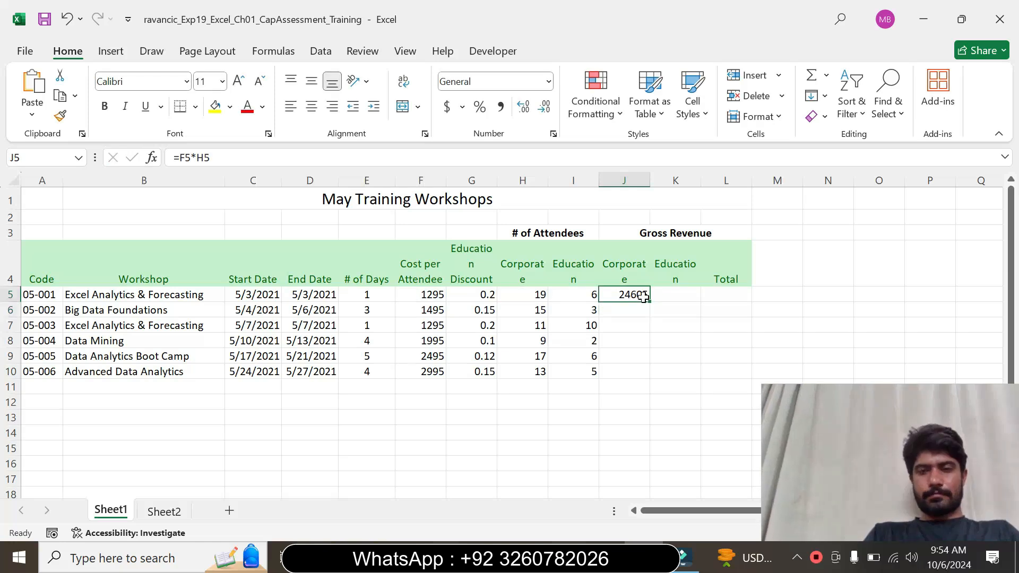
Switch to the Word instructions and highlight the step 13 sentence "Copy the formula to the range J6:J10." in turquoise.
{"action": "key", "text": "alt+Tab"}
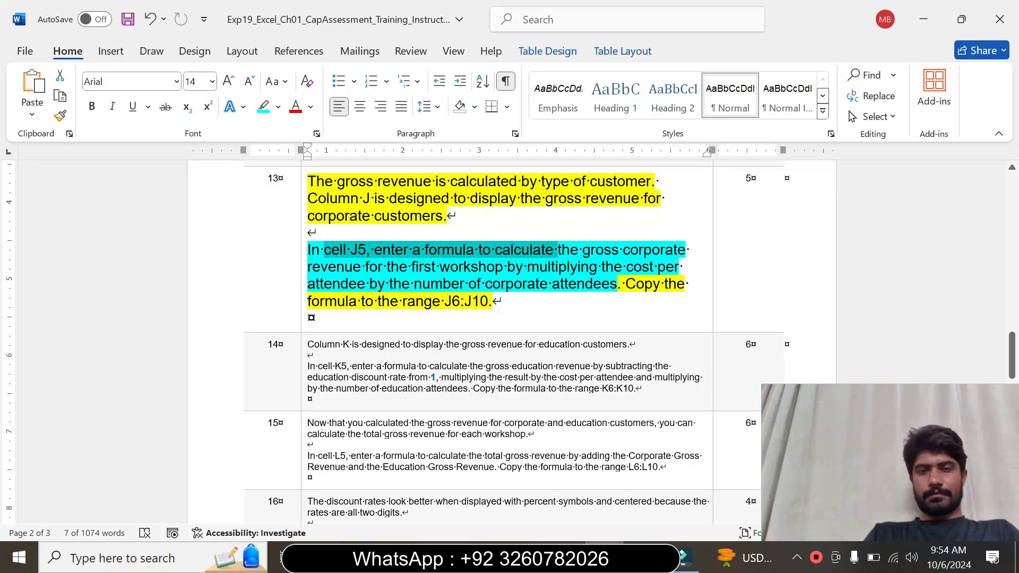
{"action": "left_click_drag", "start_coordinate": [412, 266], "coordinate": [624, 267]}
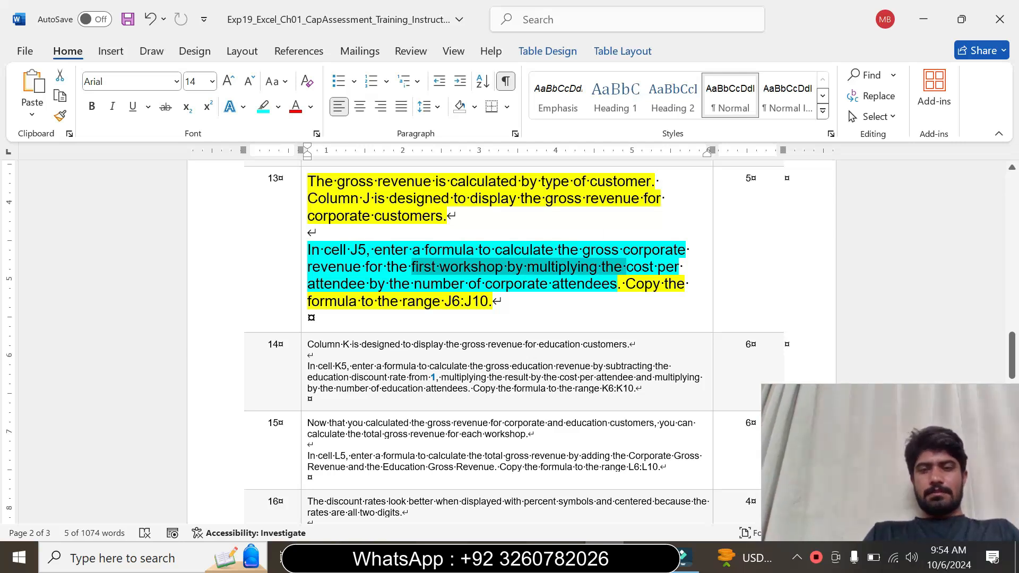
{"action": "left_click_drag", "start_coordinate": [625, 284], "coordinate": [603, 314]}
{"action": "left_click", "coordinate": [679, 282]}
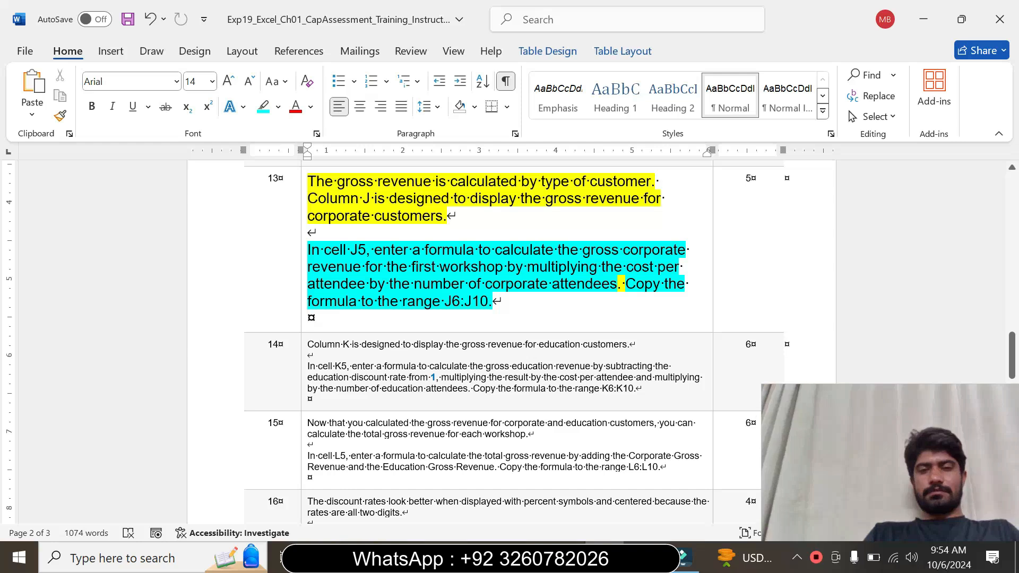
Switch to the Excel workbook and copy the formula in J5 down to the range J6:J10.
{"action": "left_click_drag", "start_coordinate": [445, 301], "coordinate": [489, 301]}
{"action": "left_click", "coordinate": [309, 318]}
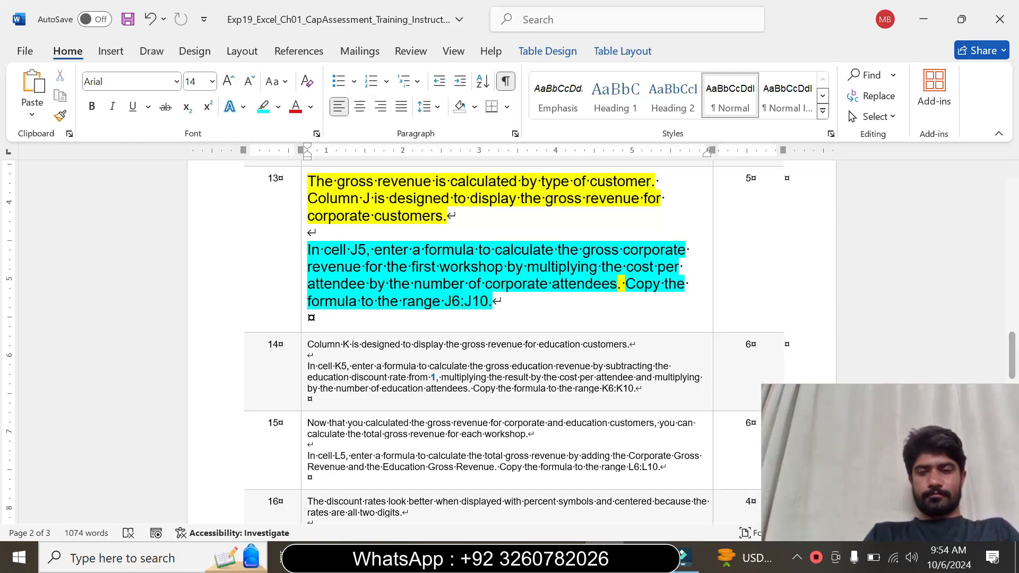
{"action": "left_click", "coordinate": [643, 557]}
{"action": "left_click_drag", "start_coordinate": [651, 300], "coordinate": [651, 381]}
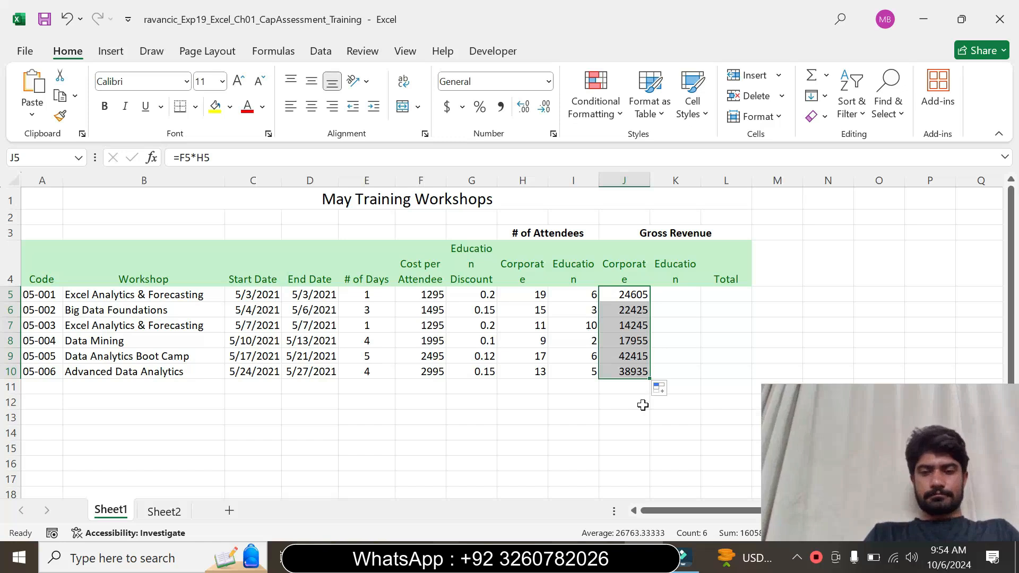
Switch to the Word instructions, set the step 13 text to font size 9 and remove its highlighting.
{"action": "left_click", "coordinate": [605, 557]}
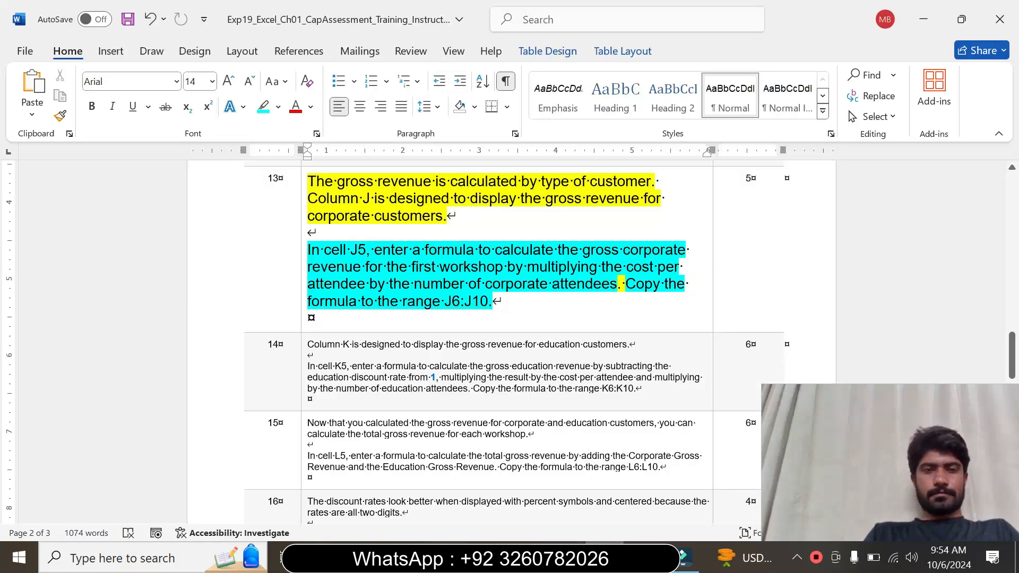
{"action": "left_click", "coordinate": [303, 296]}
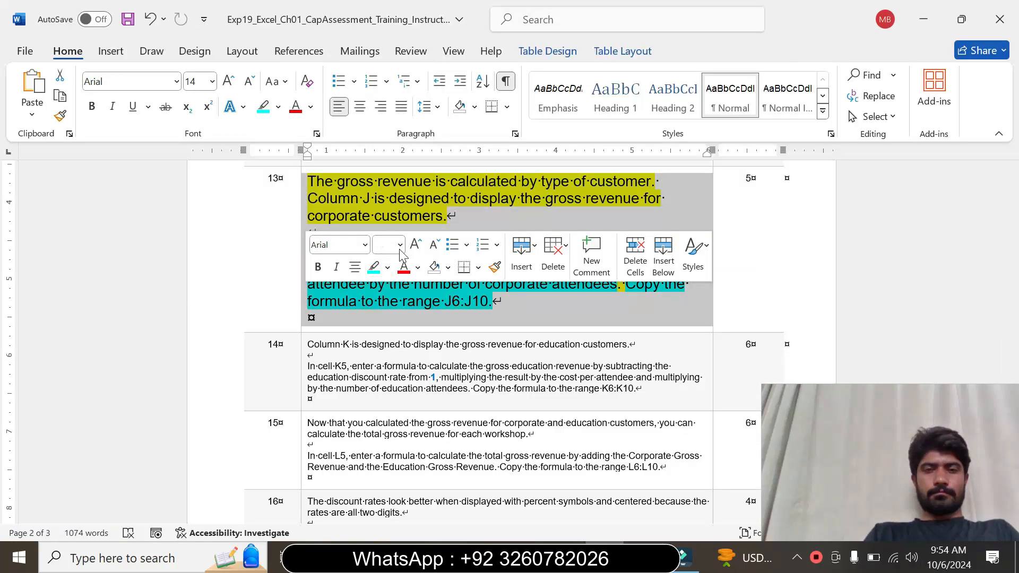
{"action": "left_click", "coordinate": [399, 244]}
{"action": "left_click", "coordinate": [393, 285]}
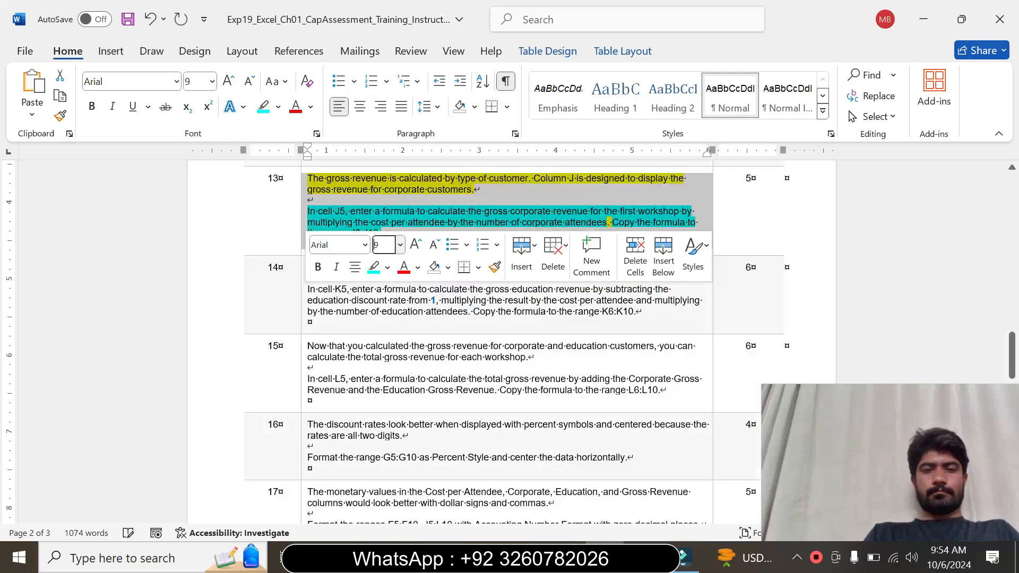
{"action": "left_click", "coordinate": [389, 272]}
{"action": "left_click", "coordinate": [403, 395]}
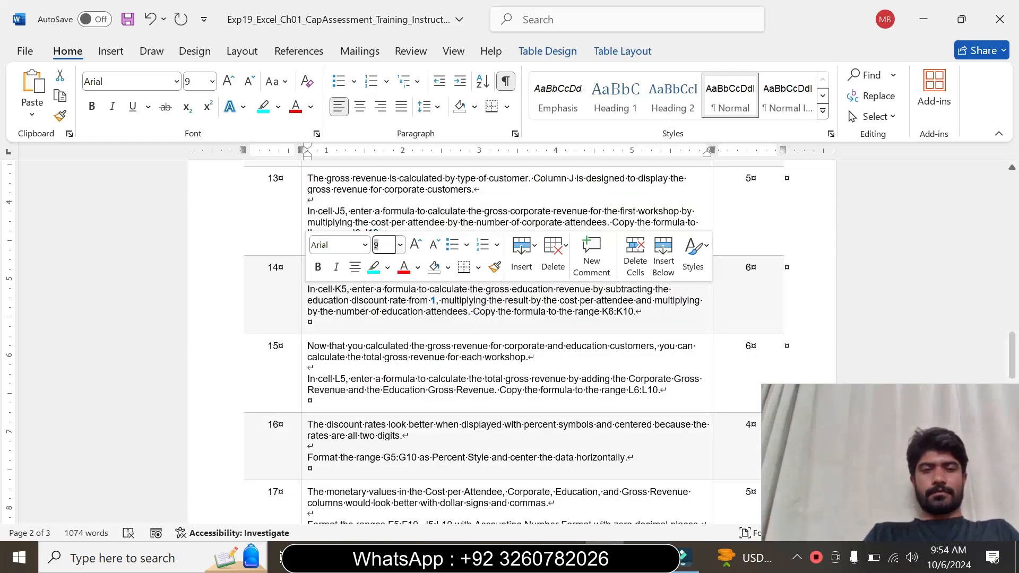
Enlarge the step 14 instruction text to font size 12 and highlight it in yellow.
{"action": "left_click", "coordinate": [300, 316]}
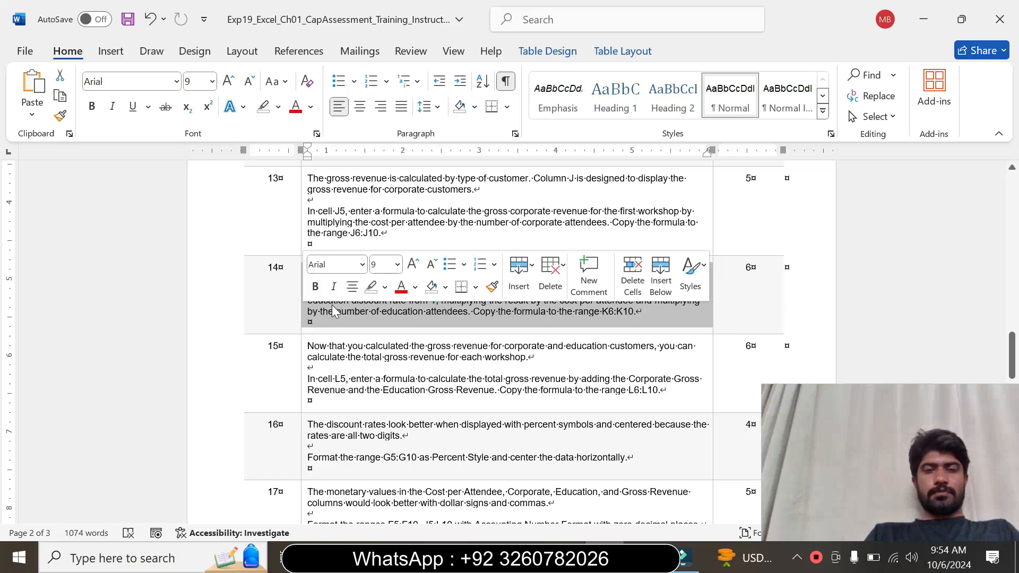
{"action": "left_click", "coordinate": [397, 265]}
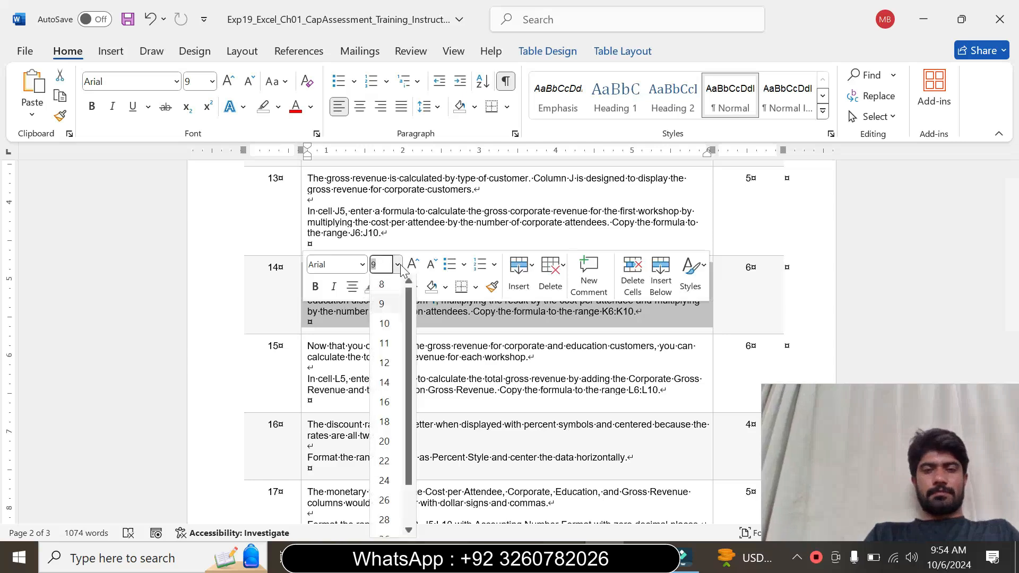
{"action": "left_click", "coordinate": [385, 364]}
{"action": "left_click", "coordinate": [388, 289]}
{"action": "left_click", "coordinate": [374, 342]}
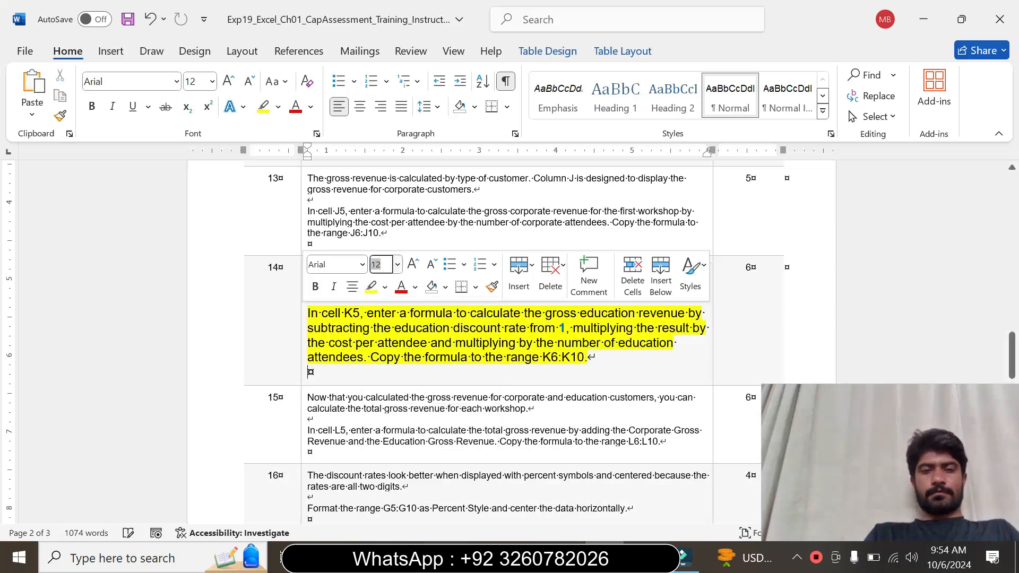
{"action": "left_click", "coordinate": [371, 357]}
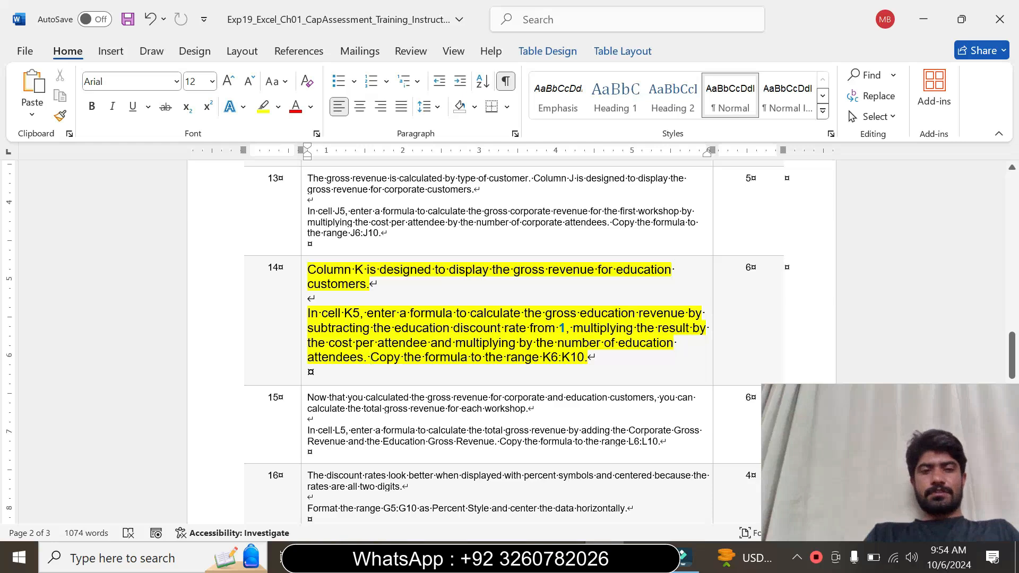
Highlight the step 14 paragraph from "In cell K5" through "K6:K10." in turquoise.
{"action": "left_click_drag", "start_coordinate": [308, 313], "coordinate": [597, 357]}
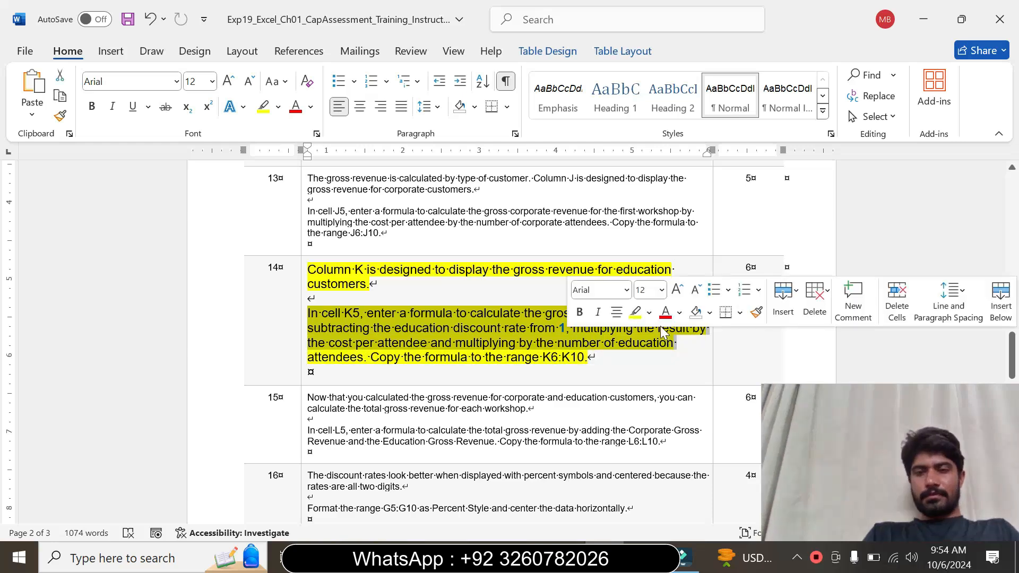
{"action": "left_click", "coordinate": [648, 312]}
{"action": "left_click", "coordinate": [687, 367]}
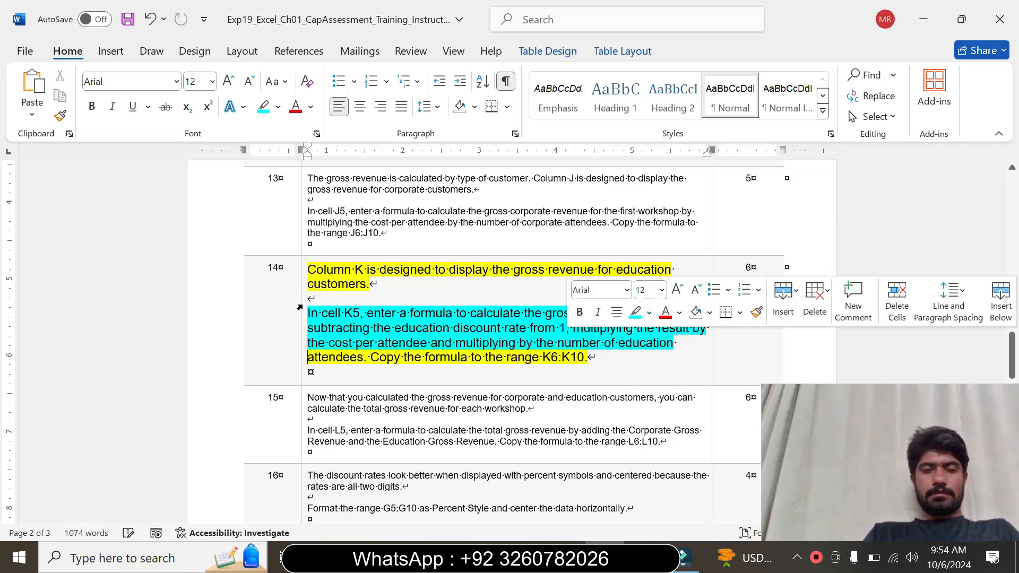
{"action": "left_click", "coordinate": [300, 310]}
{"action": "left_click", "coordinate": [346, 323]}
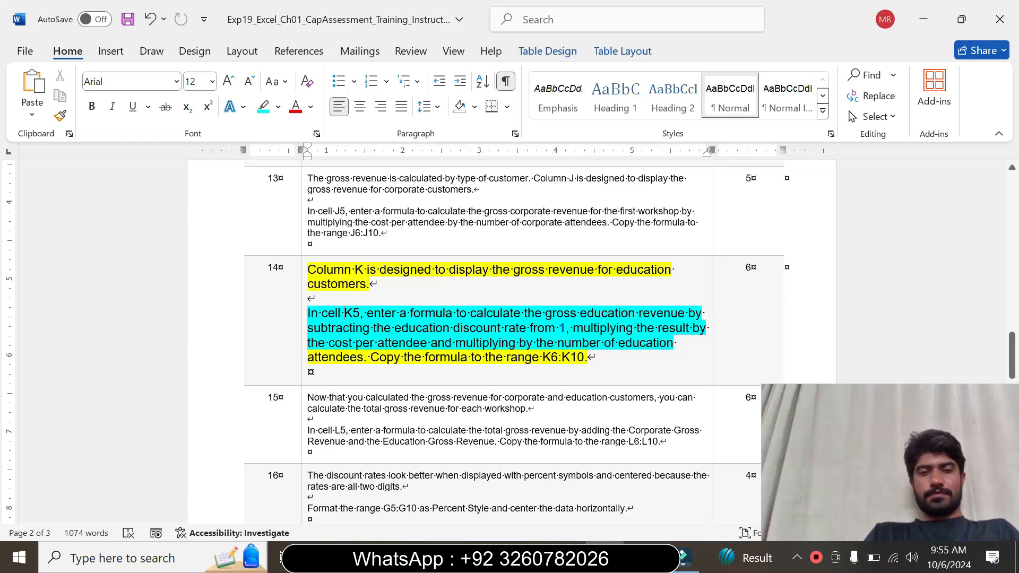
{"action": "left_click_drag", "start_coordinate": [310, 356], "coordinate": [595, 357]}
{"action": "left_click", "coordinate": [664, 323]}
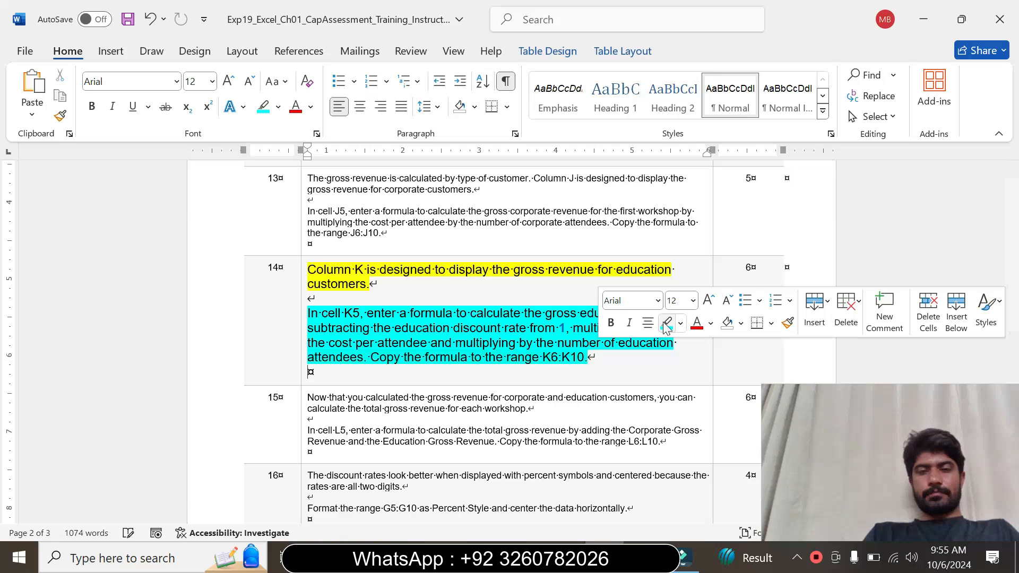
{"action": "left_click", "coordinate": [552, 356]}
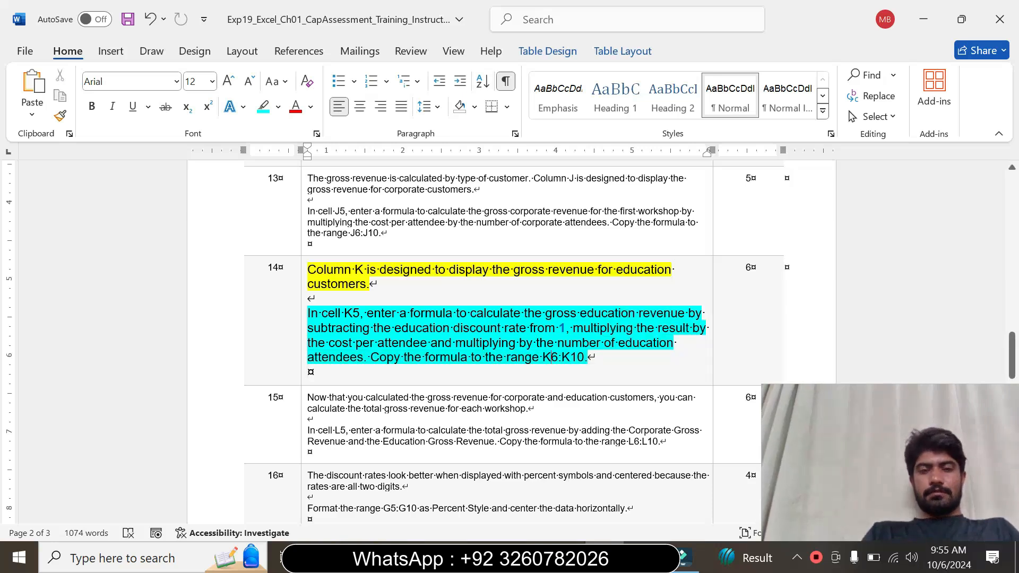
Select cell K5 in the Excel workbook, then return to Word and review the step 14 formula wording.
{"action": "left_click_drag", "start_coordinate": [322, 313], "coordinate": [398, 313]}
{"action": "key", "text": "alt+Tab"}
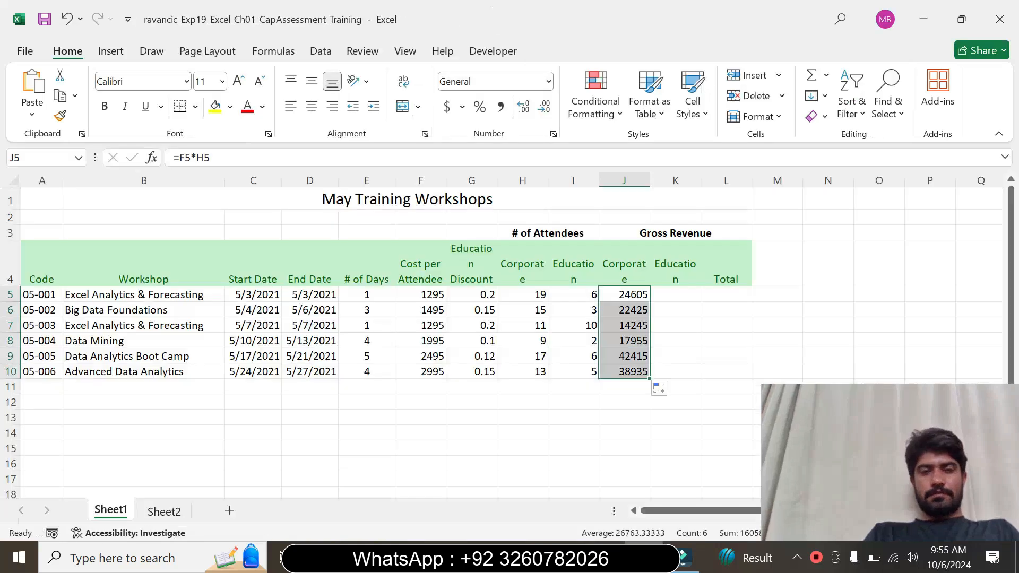
{"action": "left_click", "coordinate": [682, 295]}
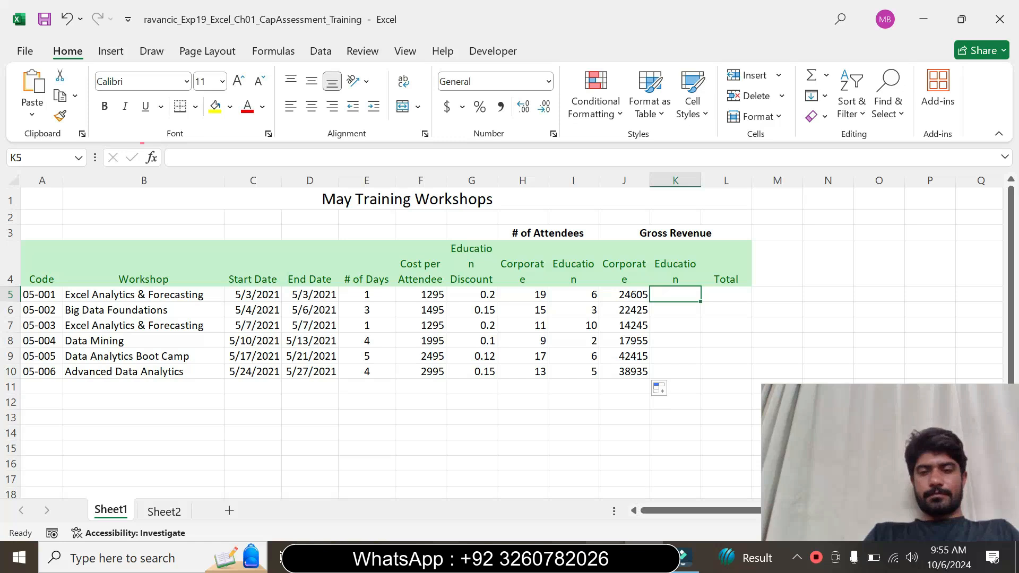
{"action": "key", "text": "alt+Tab"}
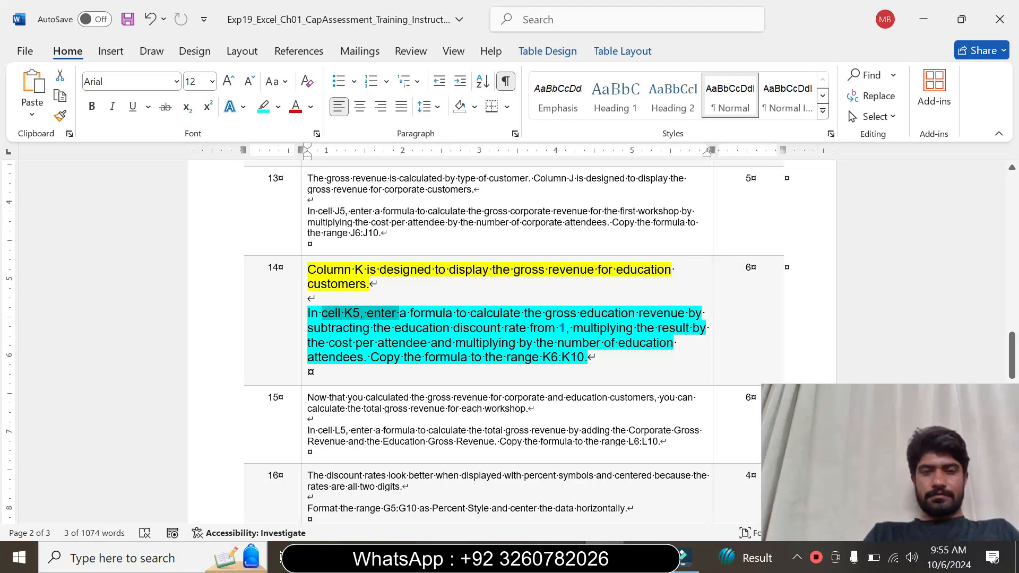
{"action": "left_click_drag", "start_coordinate": [343, 328], "coordinate": [369, 328]}
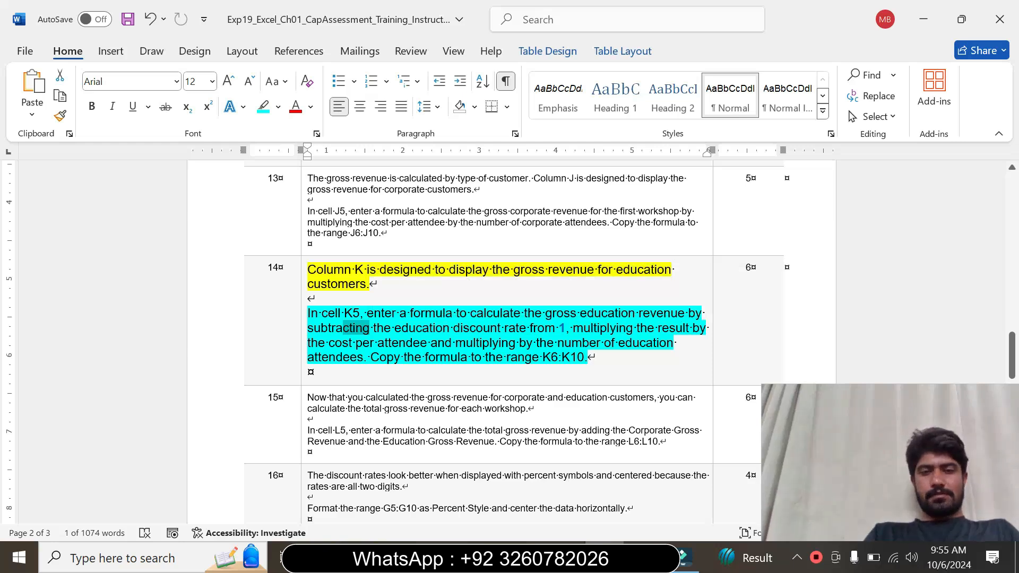
{"action": "left_click_drag", "start_coordinate": [456, 342], "coordinate": [675, 342]}
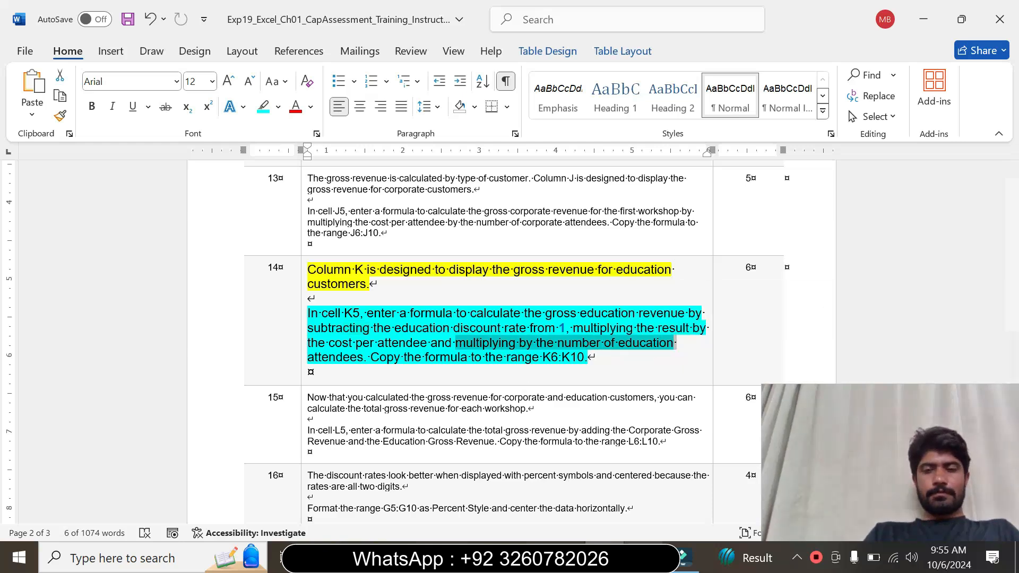
Switch to the Excel workbook and enter the education gross revenue formula =(1-G5)*F5*I5 in cell K5.
{"action": "left_click", "coordinate": [644, 557]}
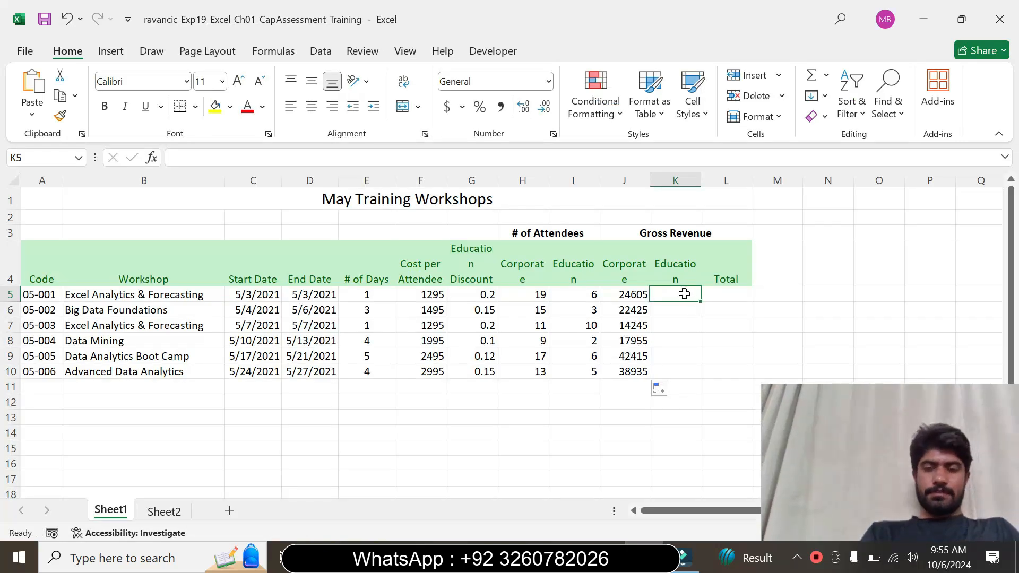
{"action": "type", "text": "="}
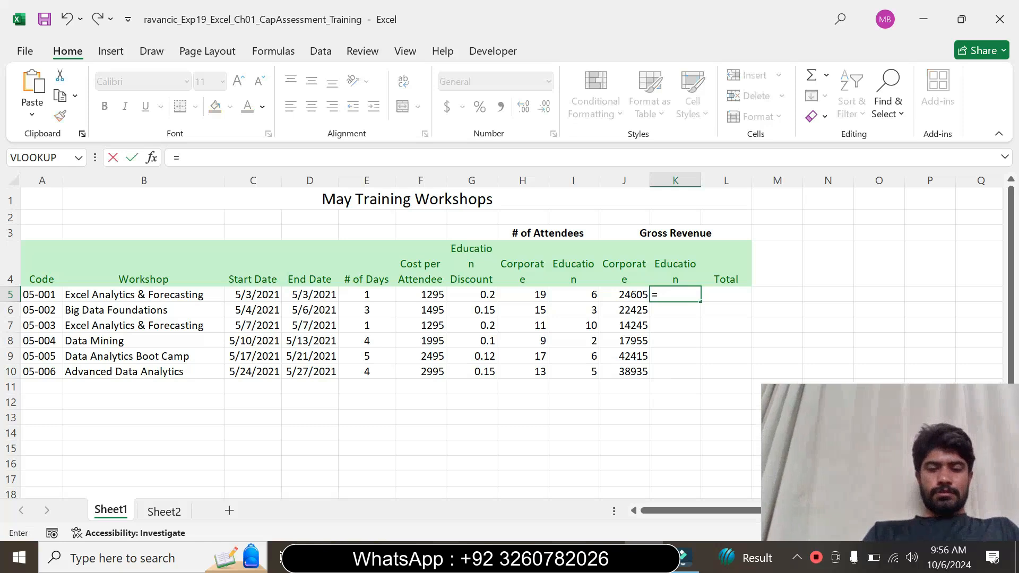
{"action": "type", "text": "(1"}
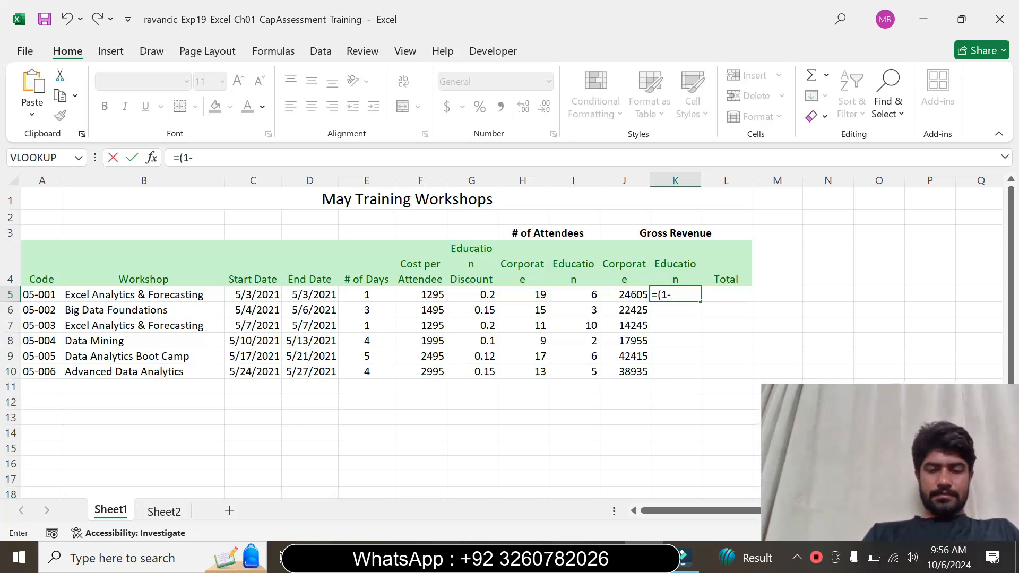
{"action": "type", "text": "-G5"}
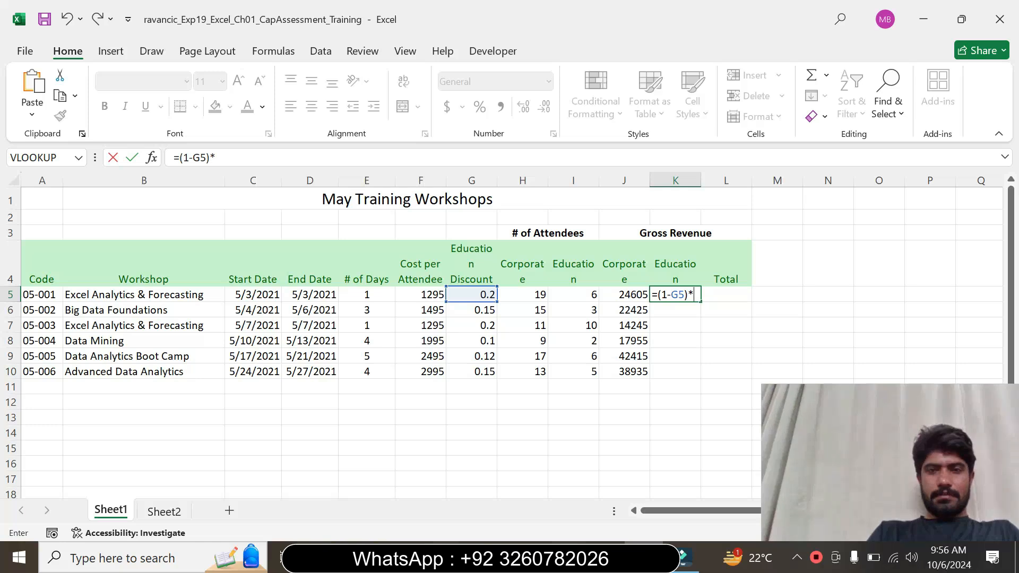
{"action": "type", "text": ")*"}
{"action": "left_click", "coordinate": [421, 294]}
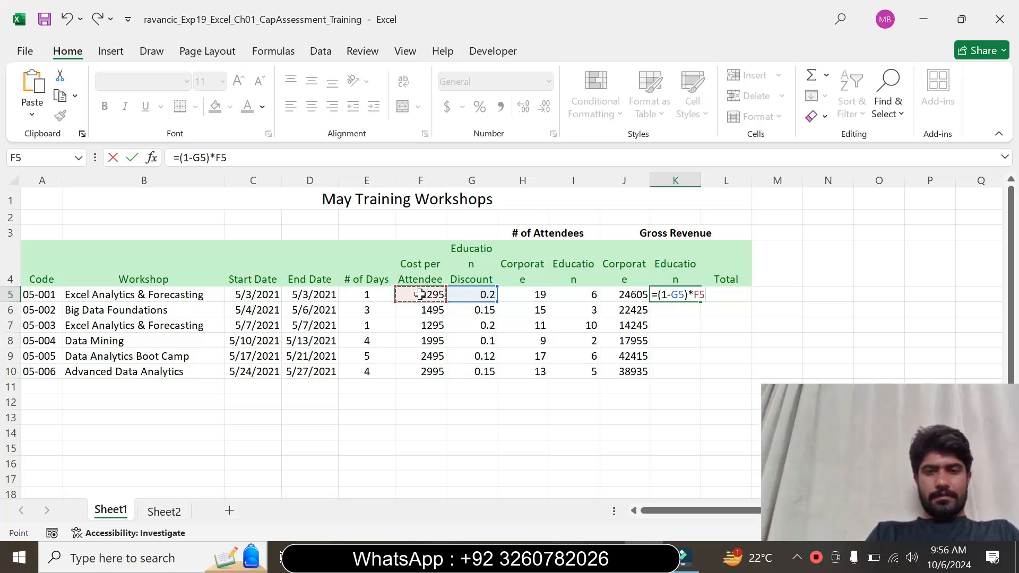
{"action": "type", "text": "*"}
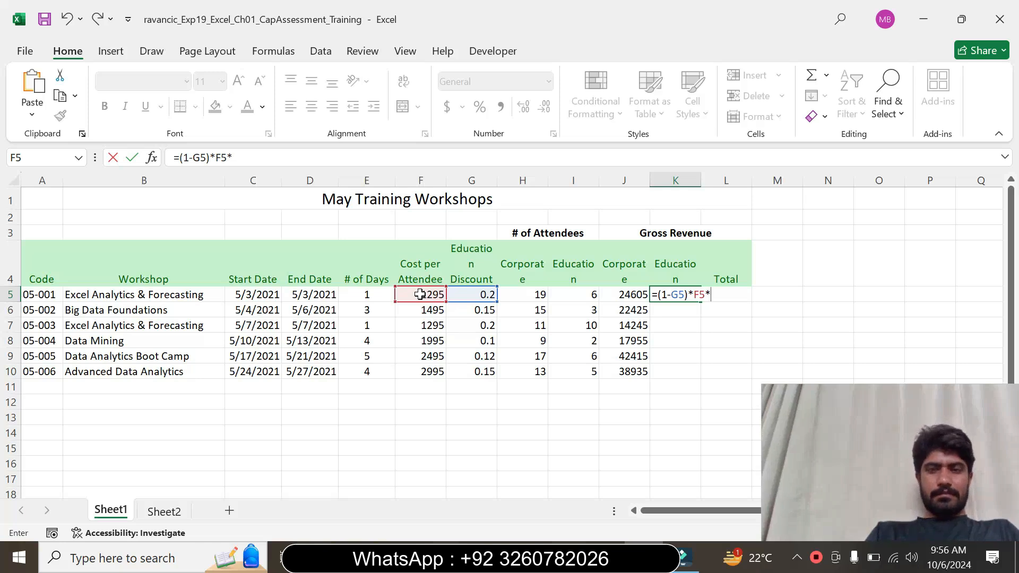
{"action": "left_click", "coordinate": [586, 296]}
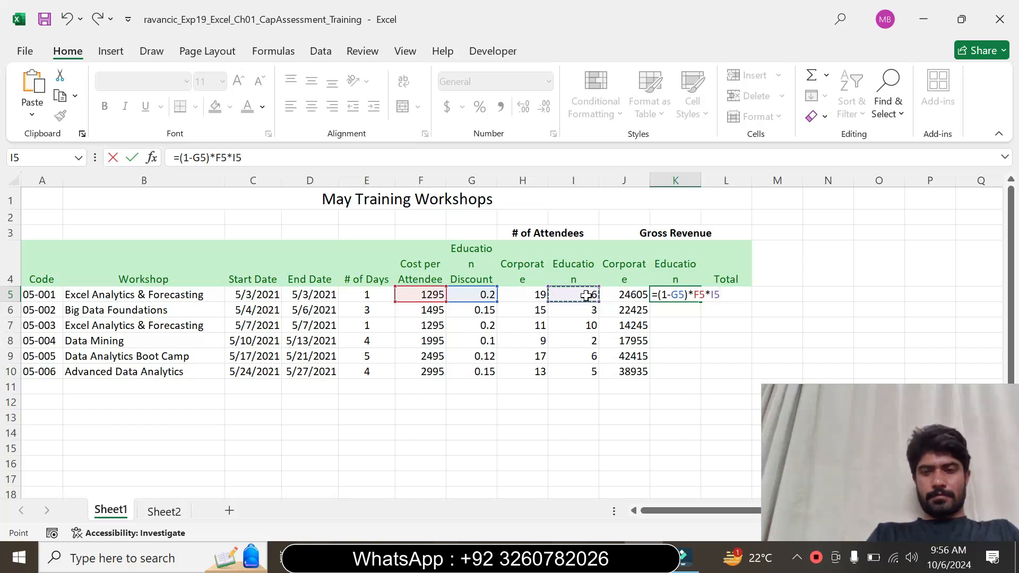
{"action": "key", "text": "Return"}
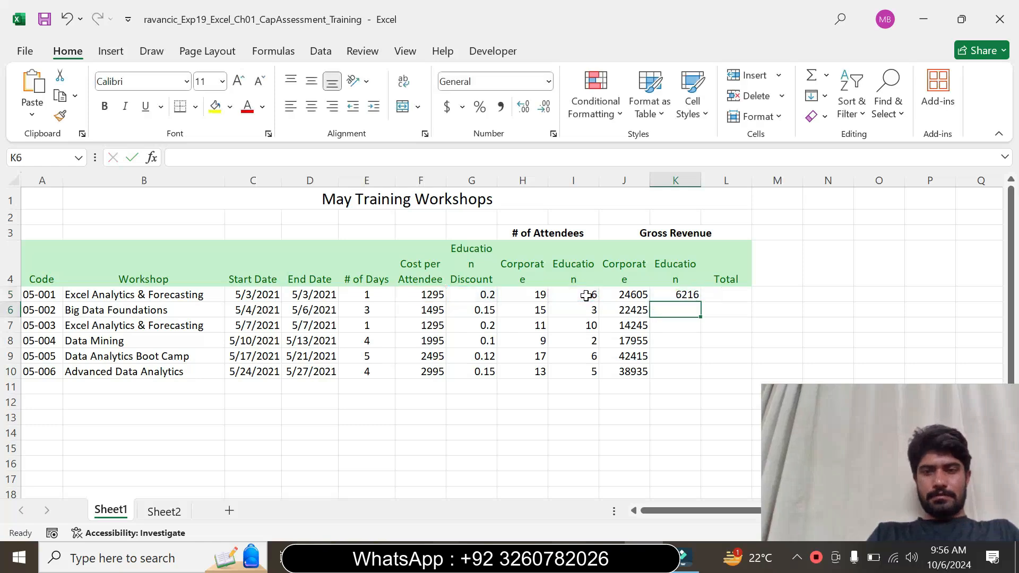
Check the step 14 copy instruction in Word, then copy the formula in K5 down to K6:K10 in Excel.
{"action": "left_click", "coordinate": [687, 294]}
{"action": "key", "text": "alt+Tab"}
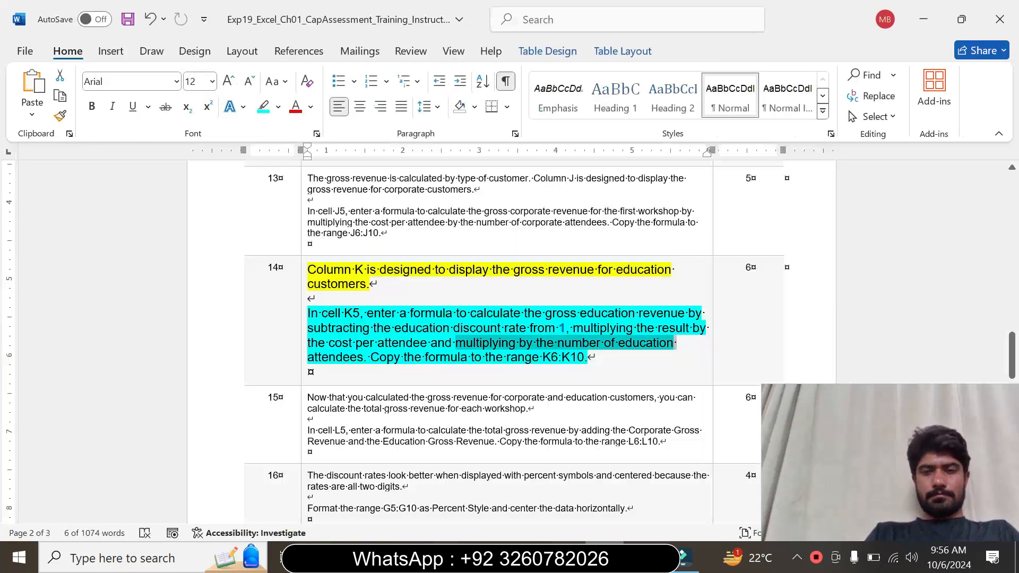
{"action": "left_click", "coordinate": [610, 343]}
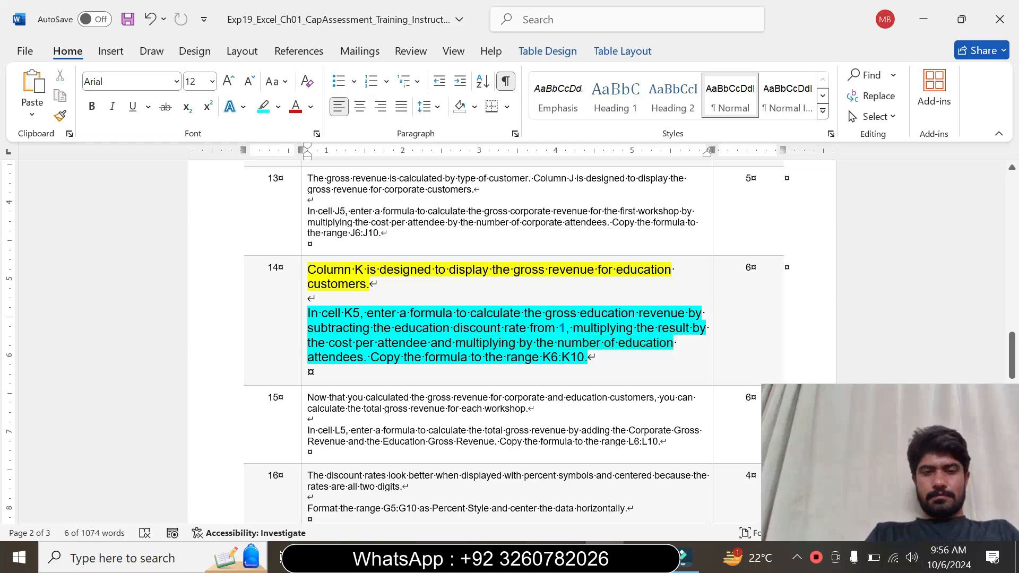
{"action": "left_click_drag", "start_coordinate": [370, 356], "coordinate": [588, 357]}
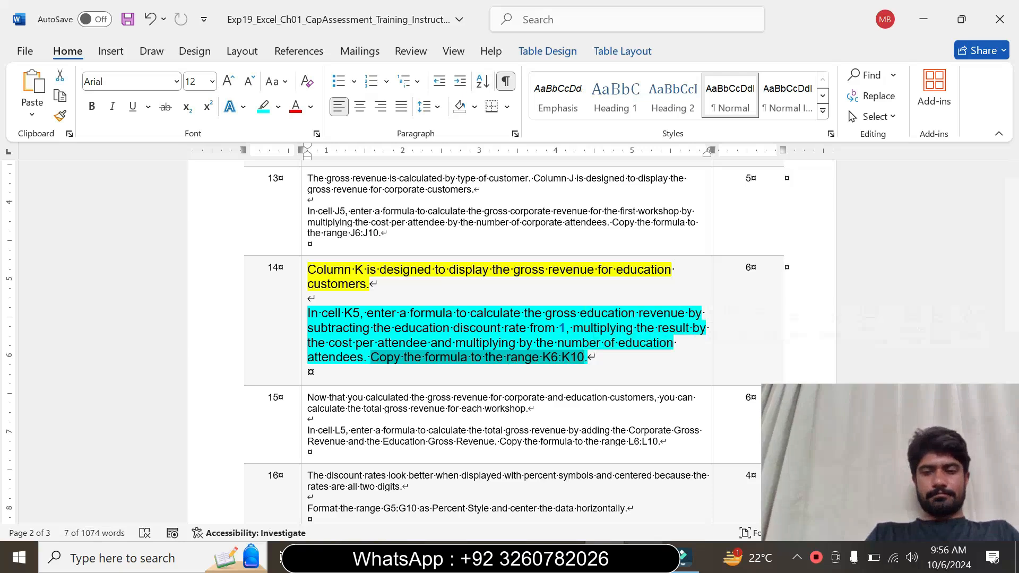
{"action": "key", "text": "alt+Tab"}
{"action": "left_click_drag", "start_coordinate": [702, 305], "coordinate": [703, 378]}
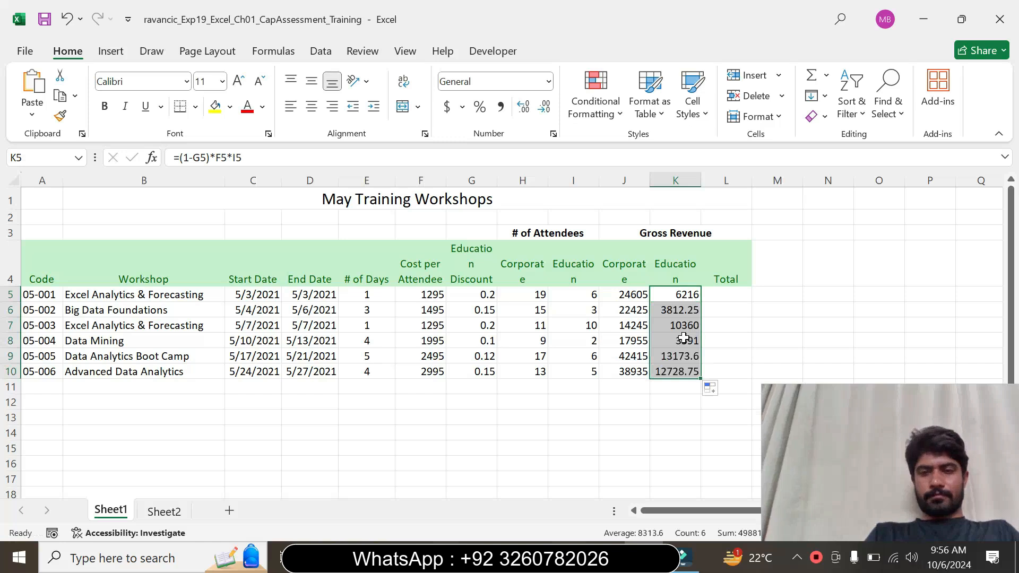
Switch to the Word instructions, return the step 14 text to font size 9 and clear its yellow and turquoise highlighting.
{"action": "key", "text": "alt+Tab"}
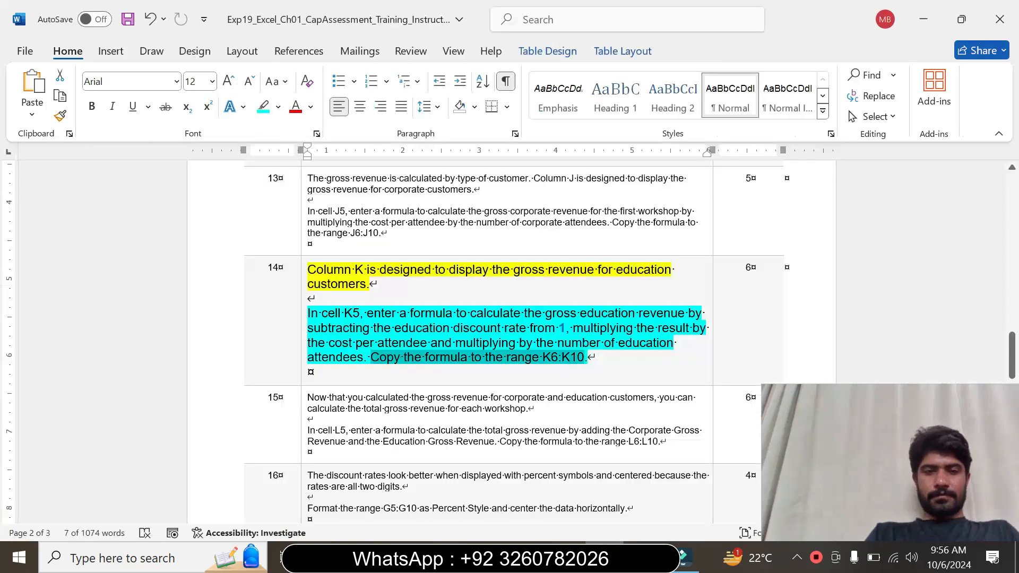
{"action": "left_click", "coordinate": [301, 364]}
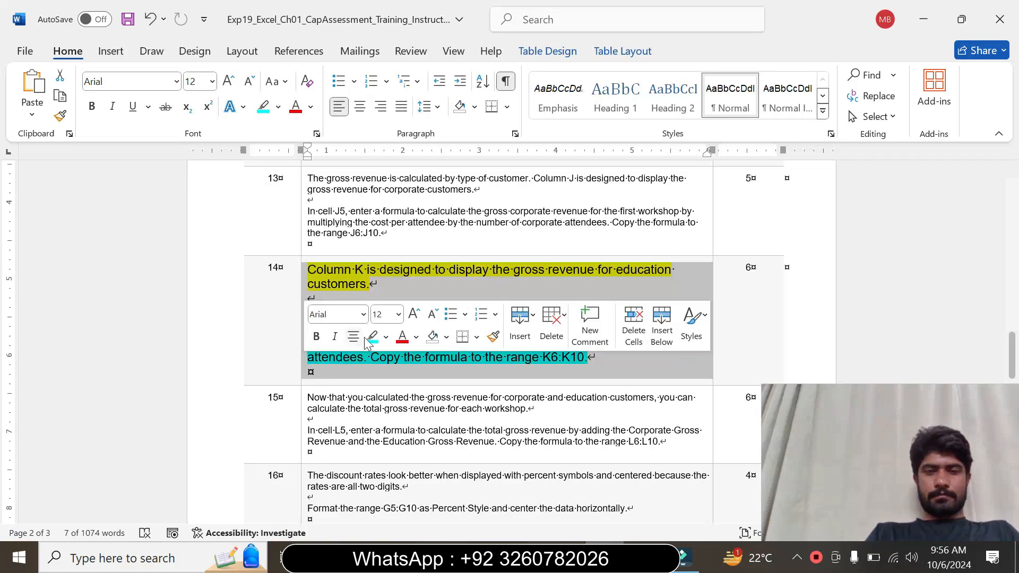
{"action": "left_click", "coordinate": [398, 314]}
{"action": "left_click", "coordinate": [382, 31]}
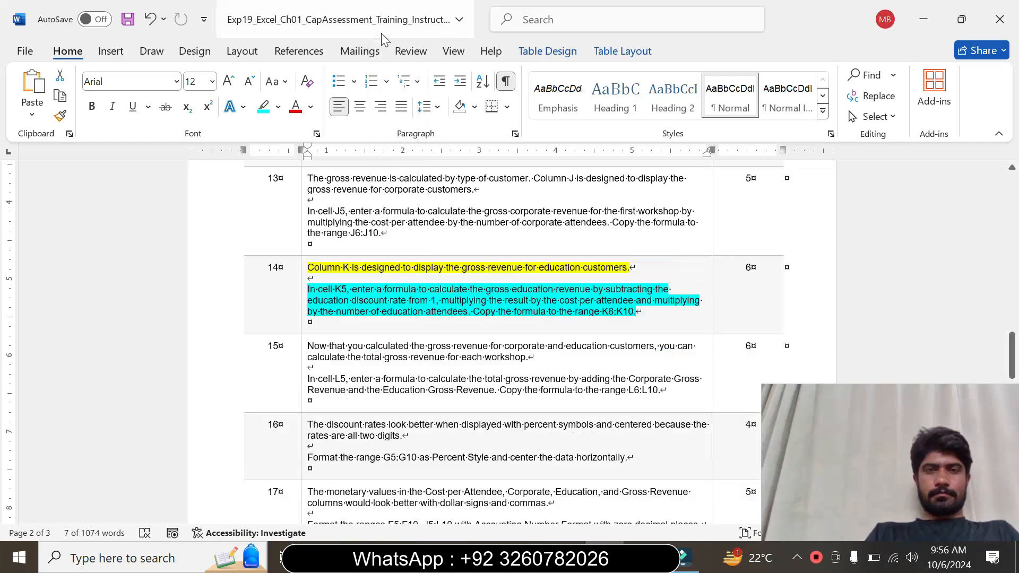
{"action": "left_click", "coordinate": [277, 107]}
{"action": "left_click", "coordinate": [303, 235]}
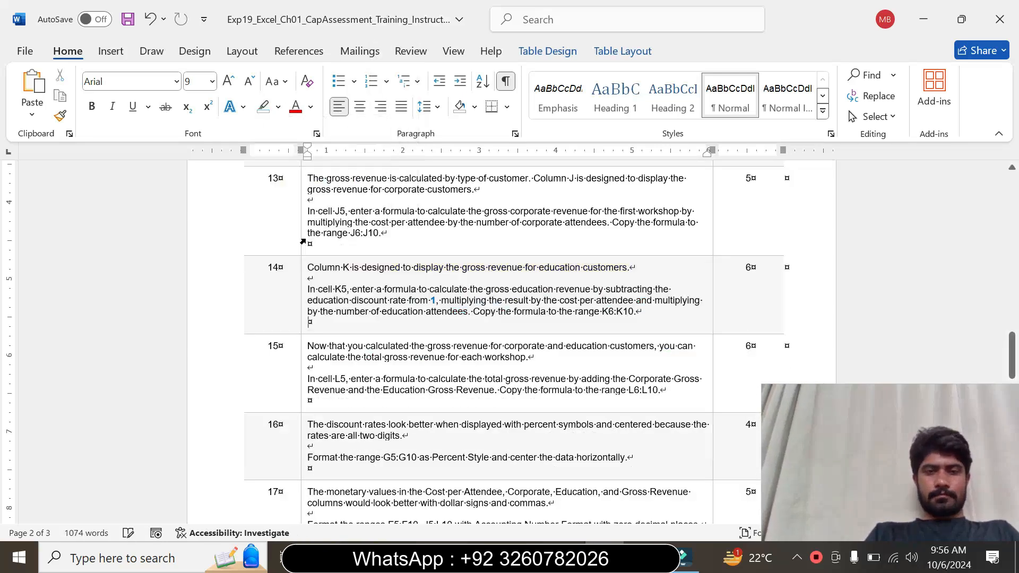